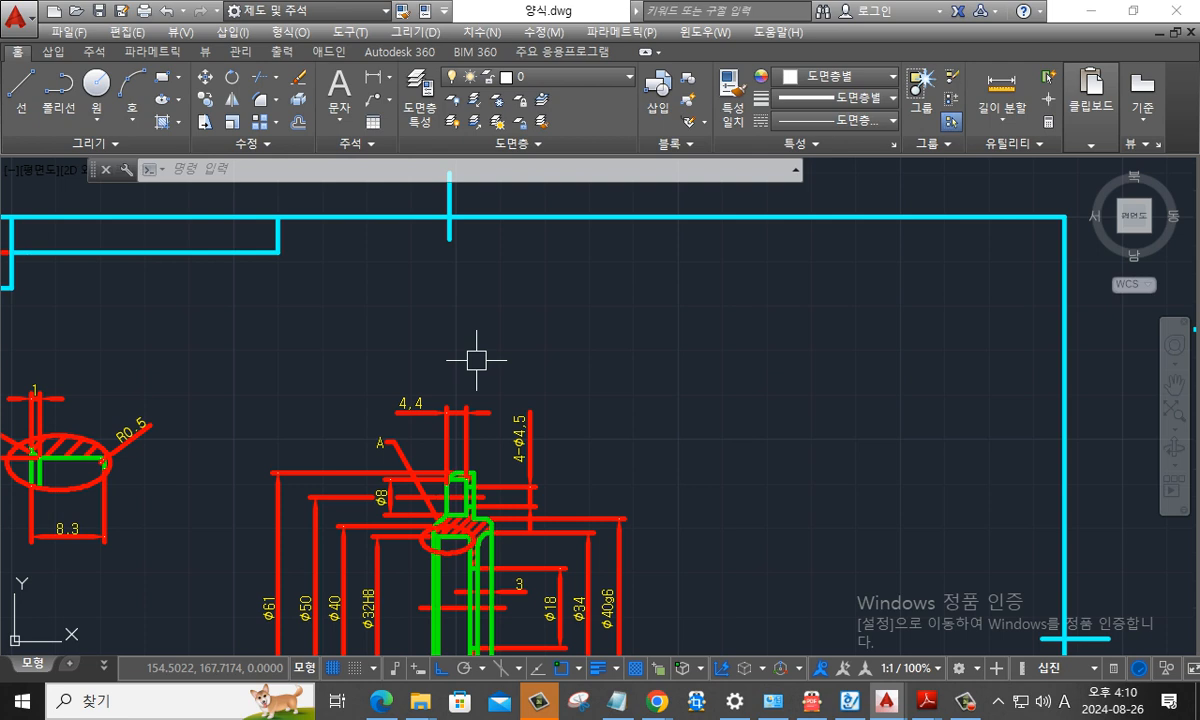
- Draw a 14 mm diameter circle on layer 가는선 in the empty space above the flange section view
key(Escape)
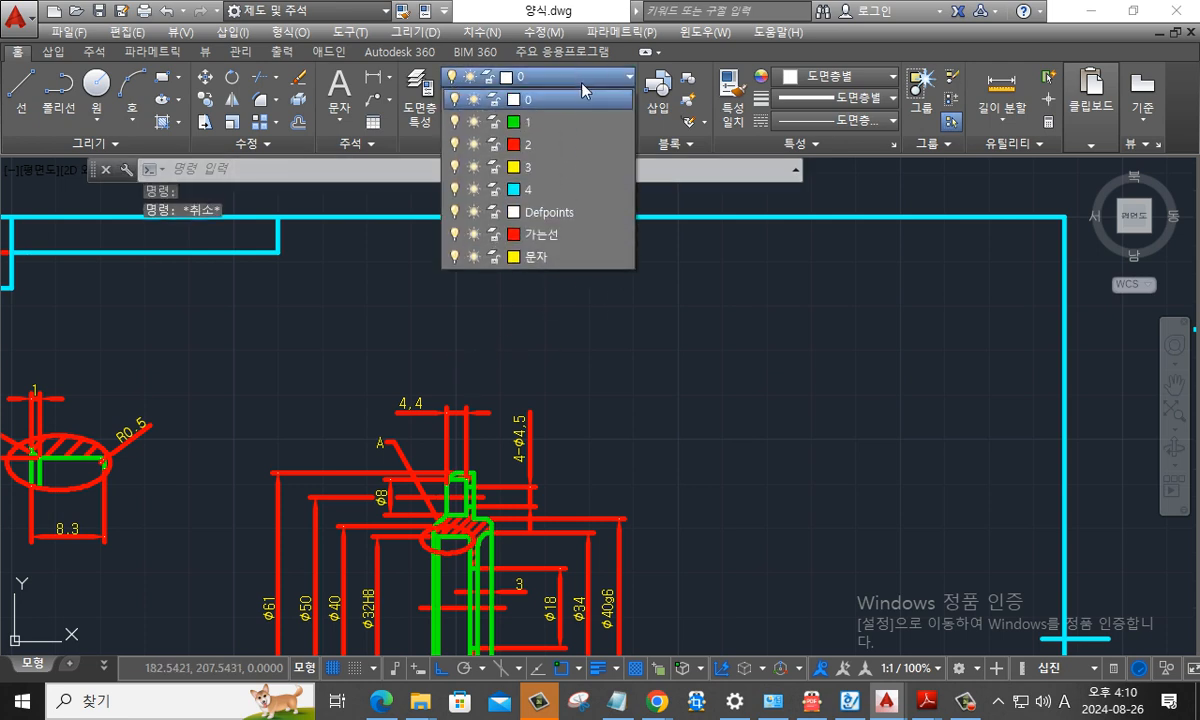
click(545, 70)
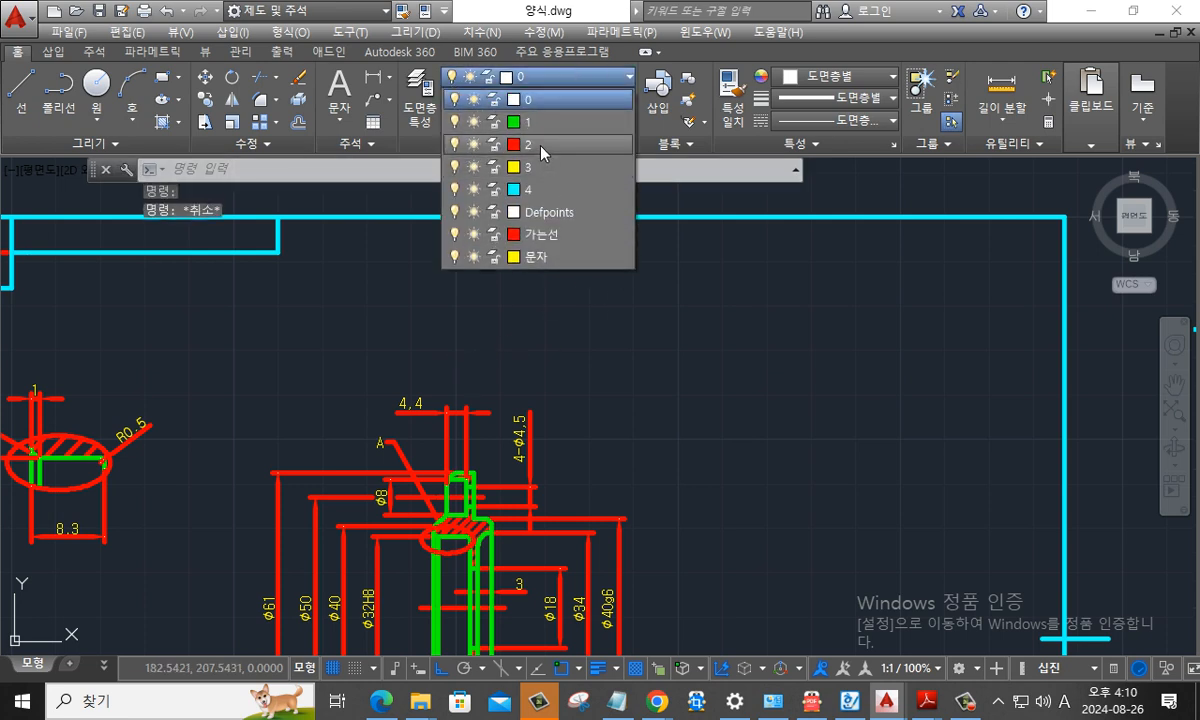
click(547, 235)
text(c)
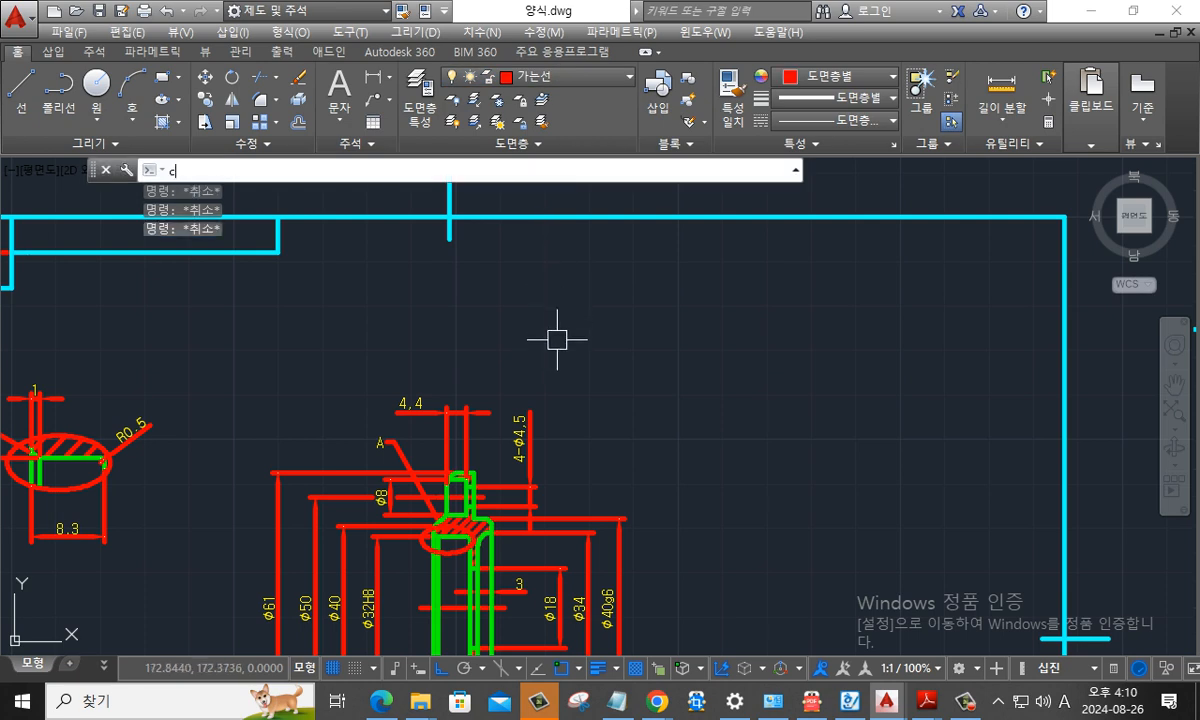
key(Return)
click(536, 322)
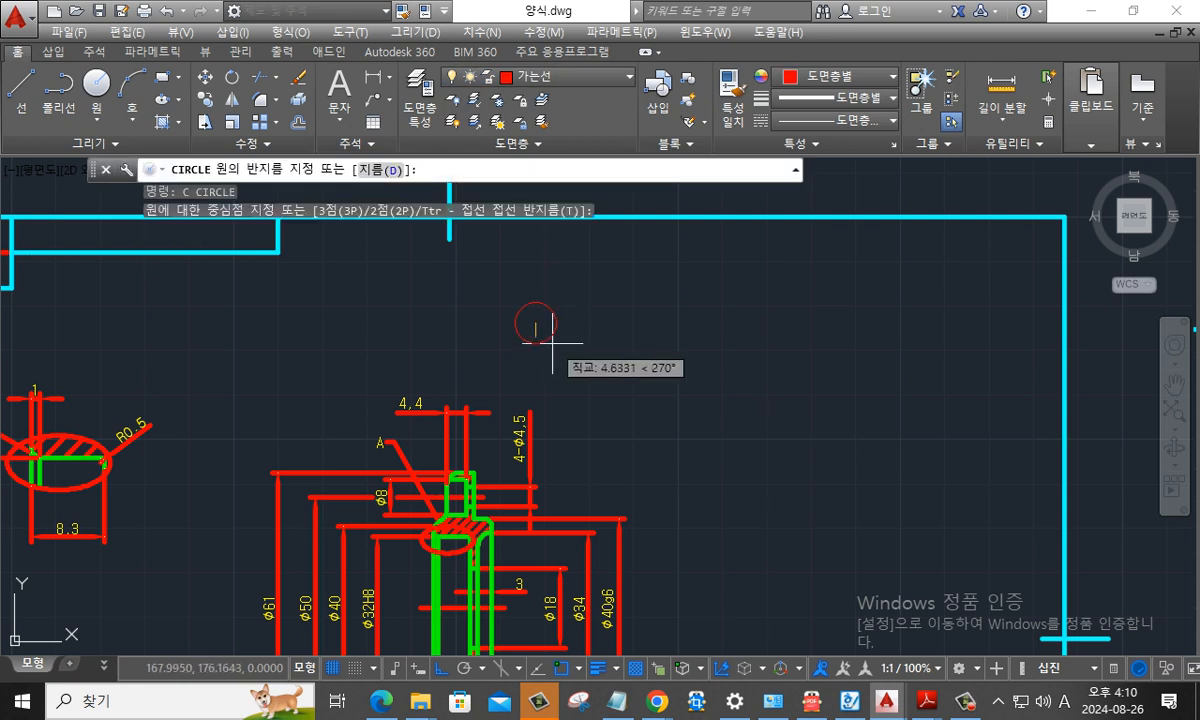
key(d)
key(Return)
text(14)
key(Return)
scroll(545, 327, up, 2)
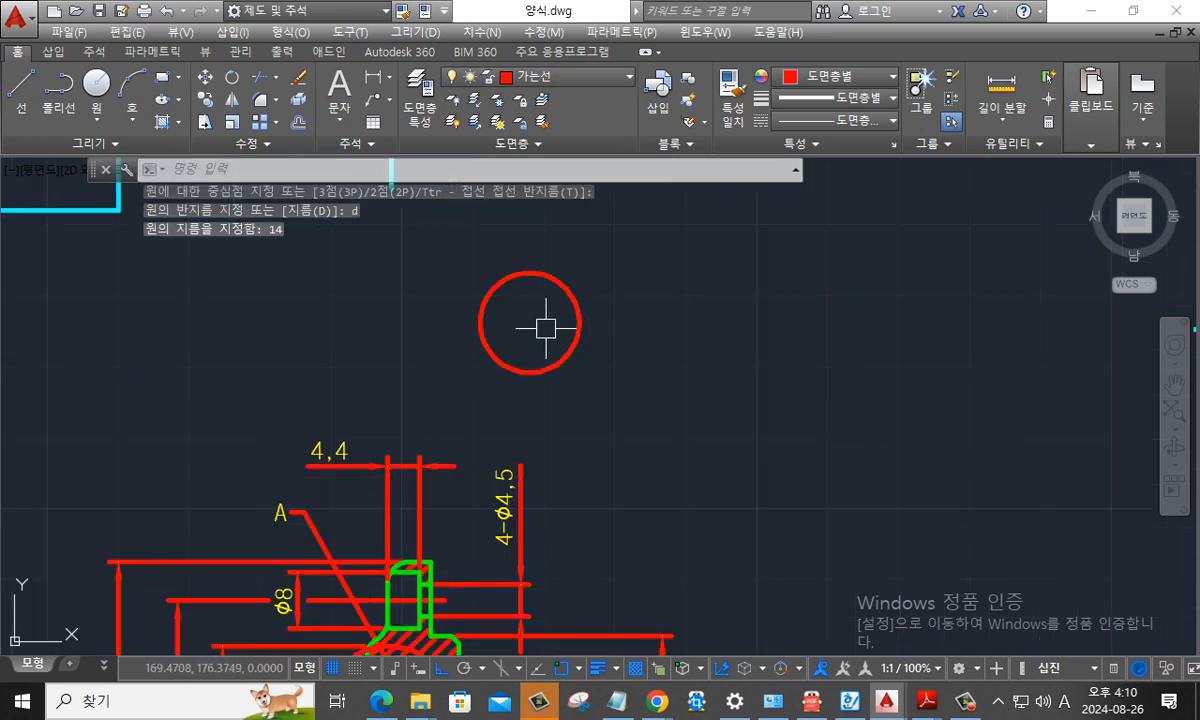
key(Escape)
key(Escape)
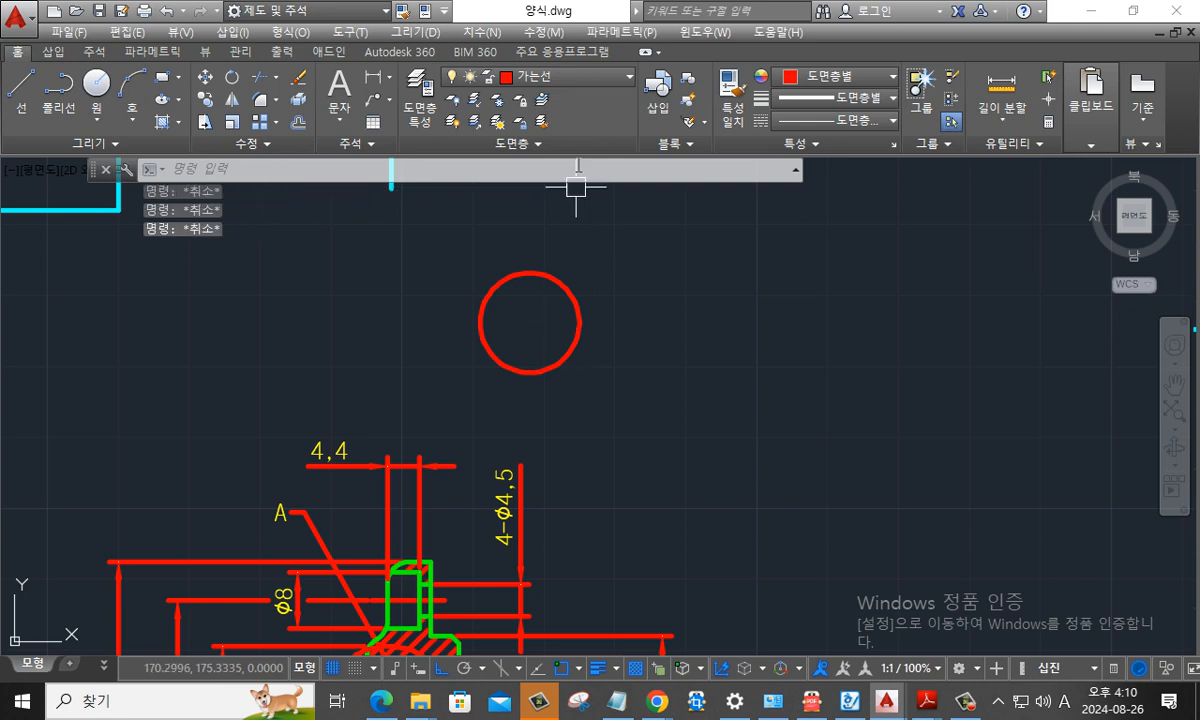
- On layer 1, draw a six-sided polygon inscribed in the circle, centred on it and reaching its right quadrant
click(530, 76)
click(547, 122)
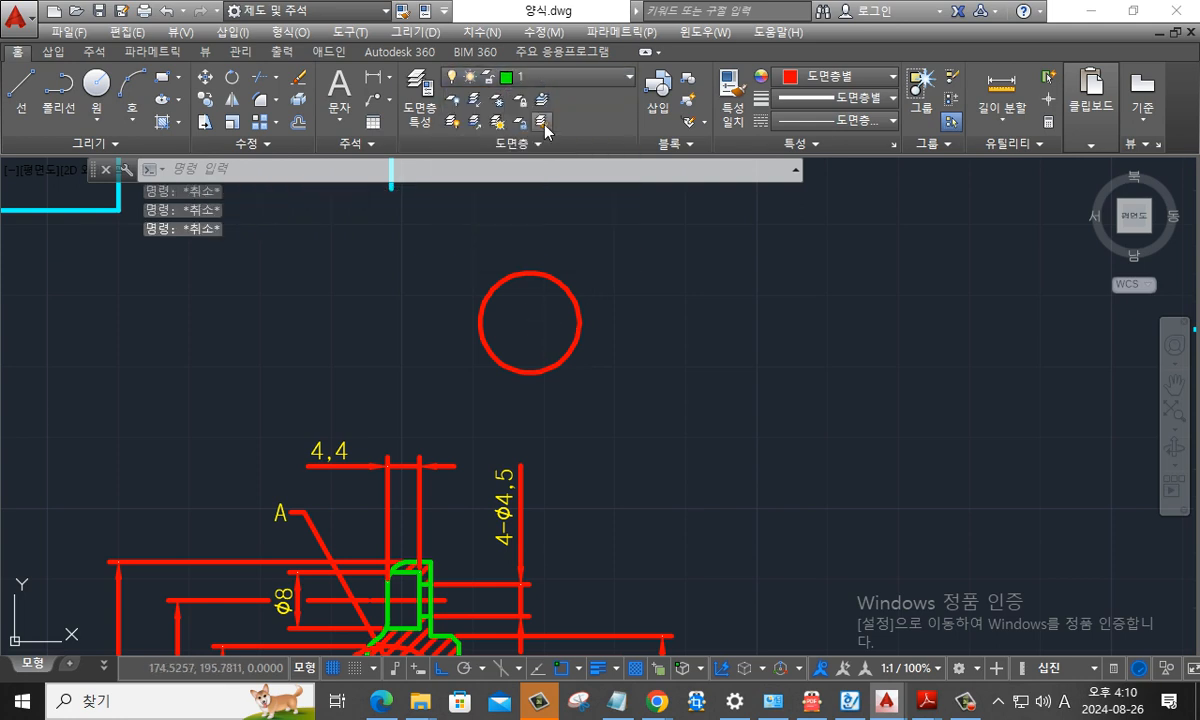
text(pol)
key(Return)
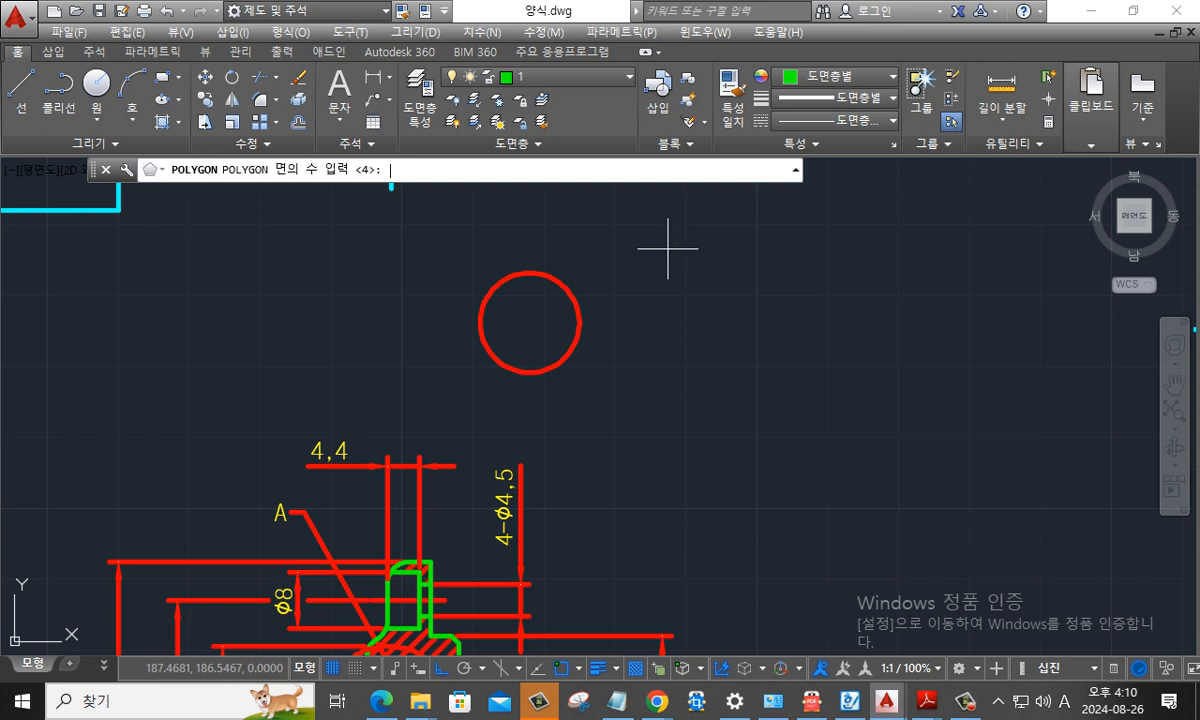
text(6)
key(Return)
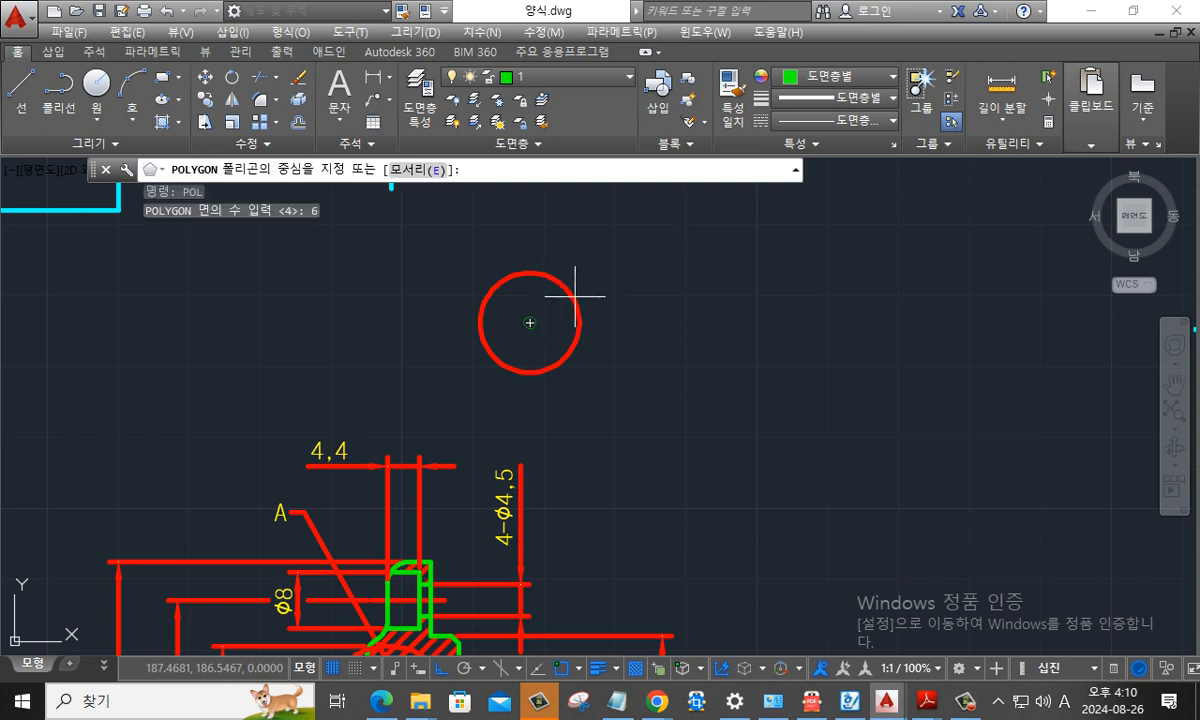
click(530, 322)
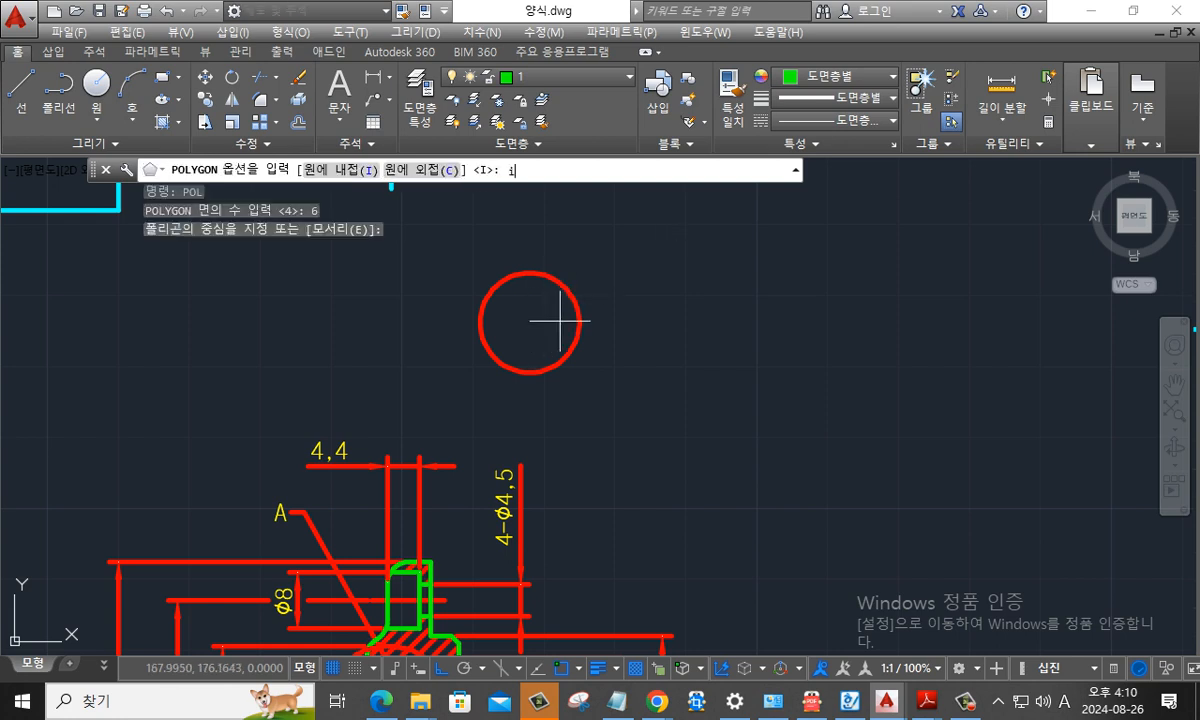
text(i)
key(Return)
shift+right_click(573, 332)
click(592, 332)
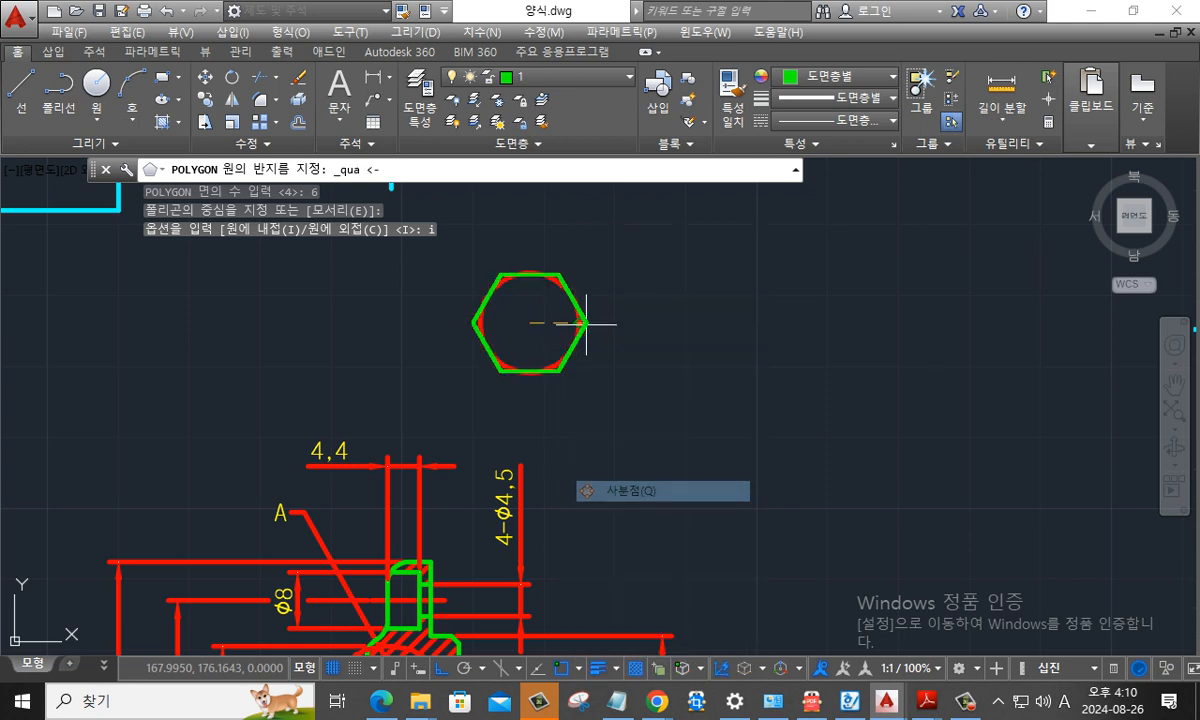
click(580, 322)
key(Escape)
key(Escape)
scroll(560, 332, up, 2)
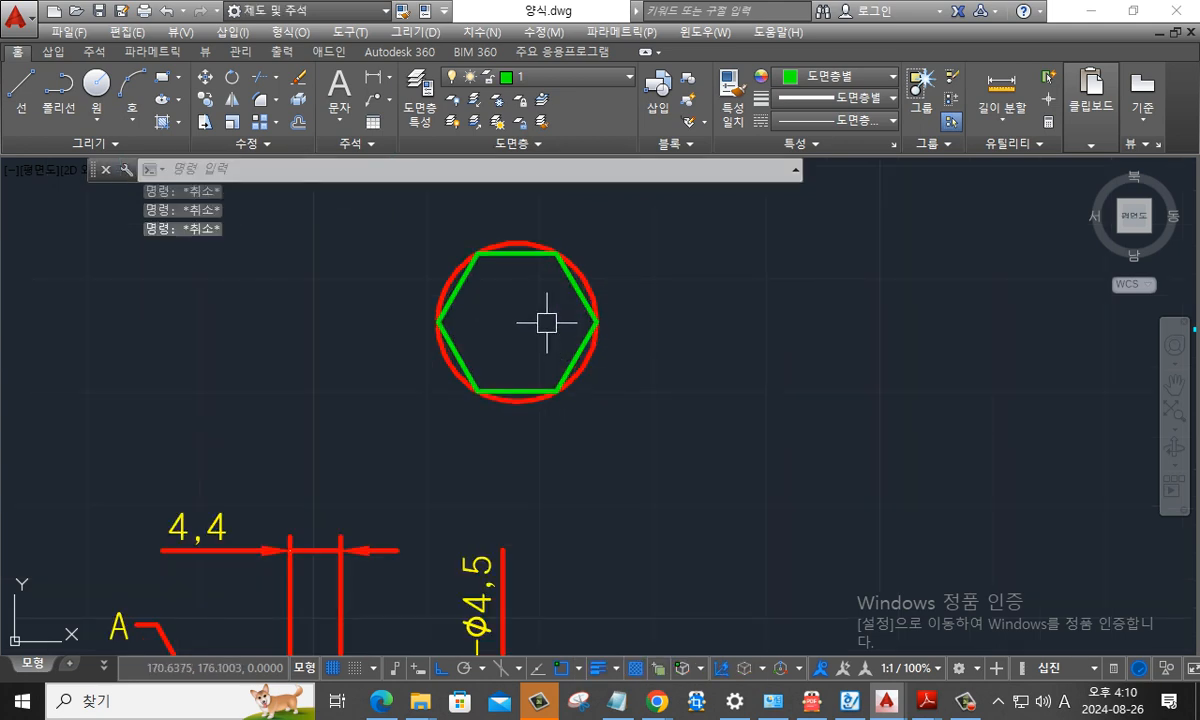
- Draw a polyline through the hexagon's upper-right, lower-left and left vertices, ending at its centre
text(pl)
key(Return)
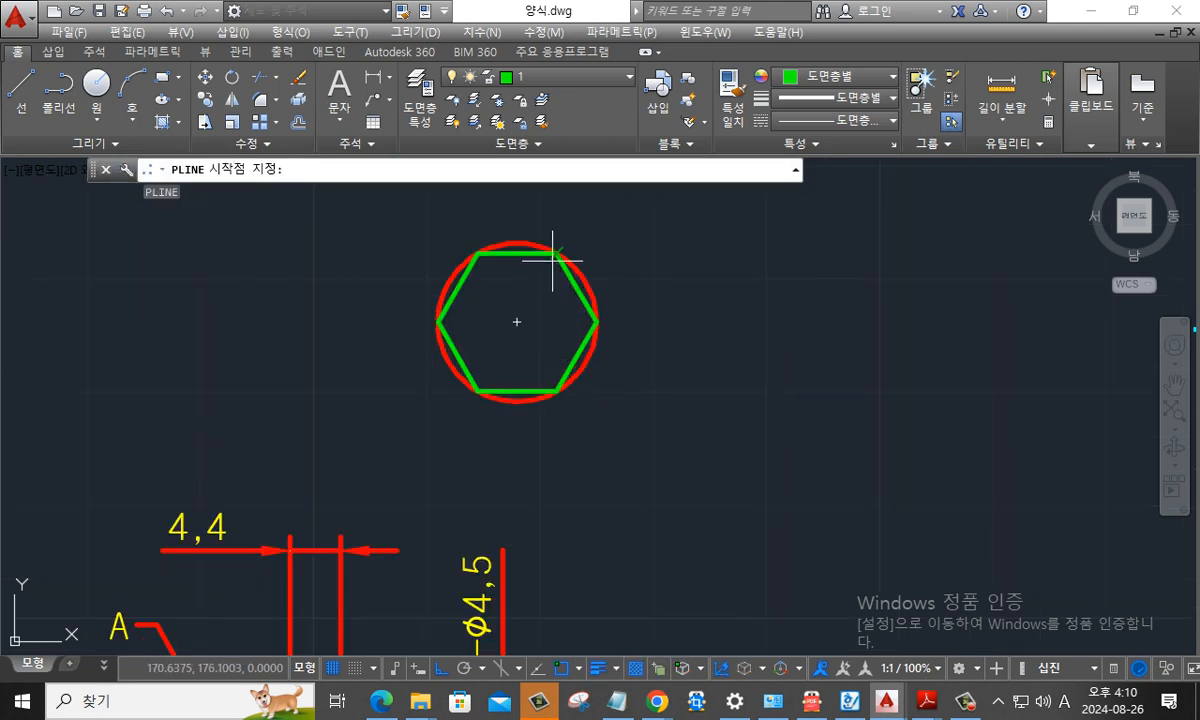
click(554, 256)
click(477, 388)
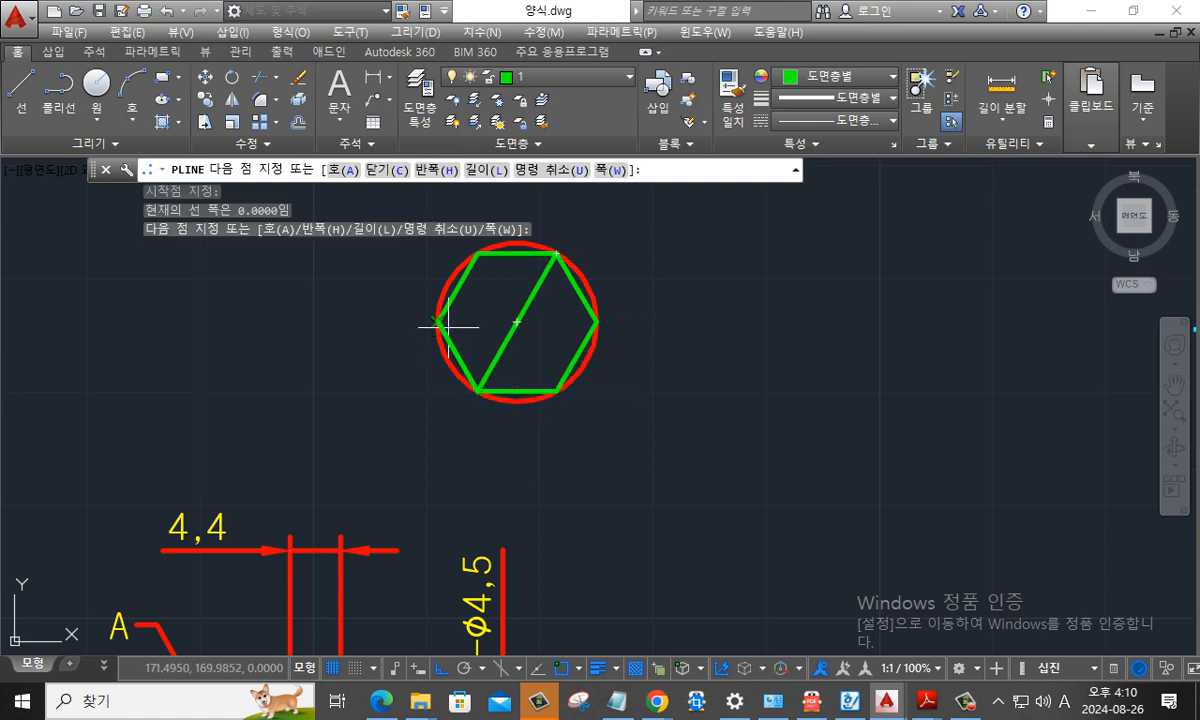
click(437, 322)
click(516, 322)
key(Escape)
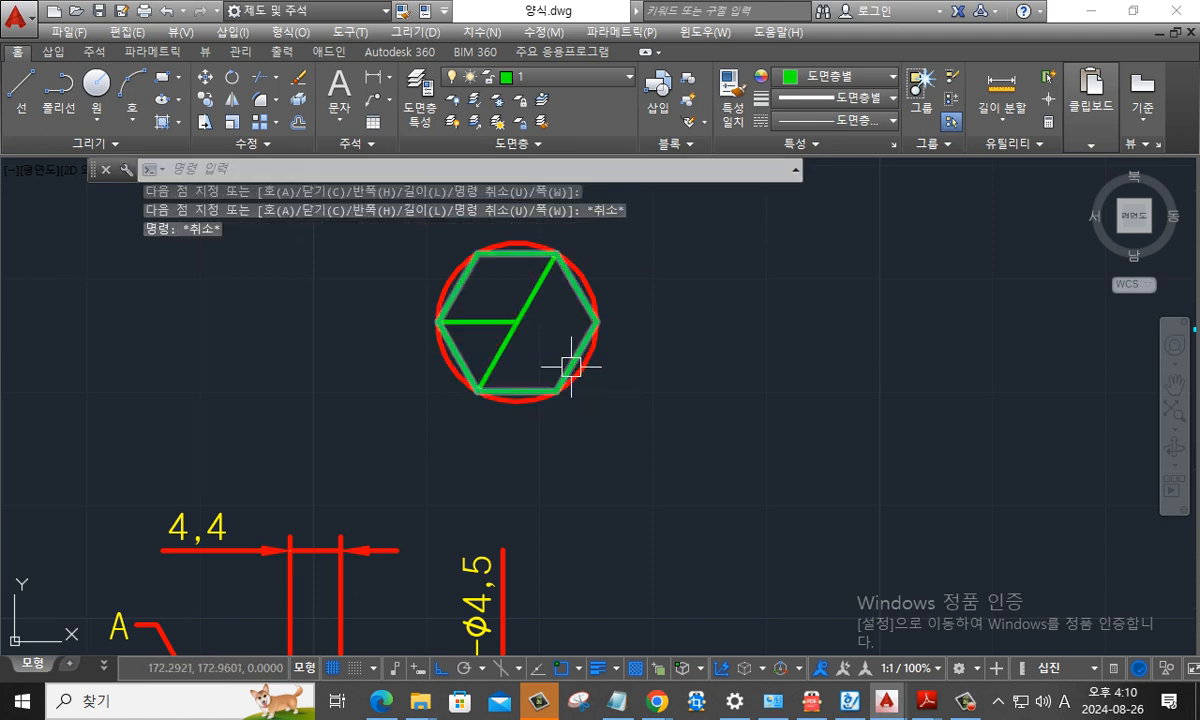
- Draw a three-point arc through the hexagon's upper-left, left and lower-left vertices
text(a)
key(Return)
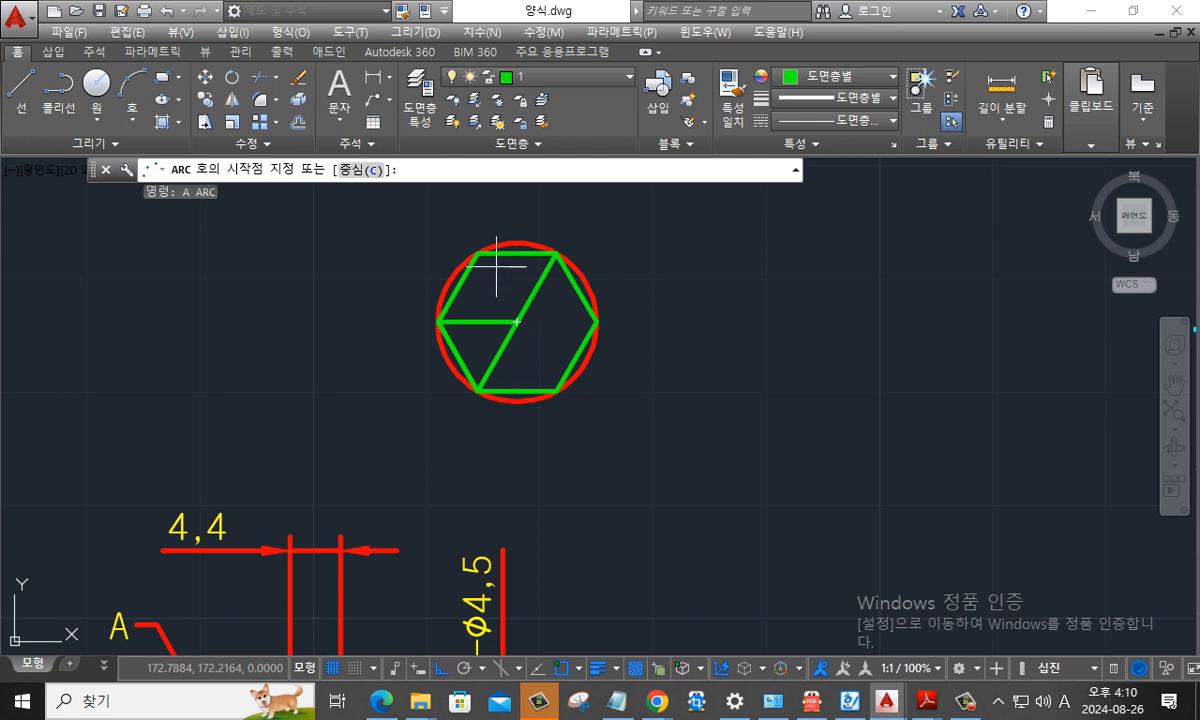
click(477, 254)
click(437, 322)
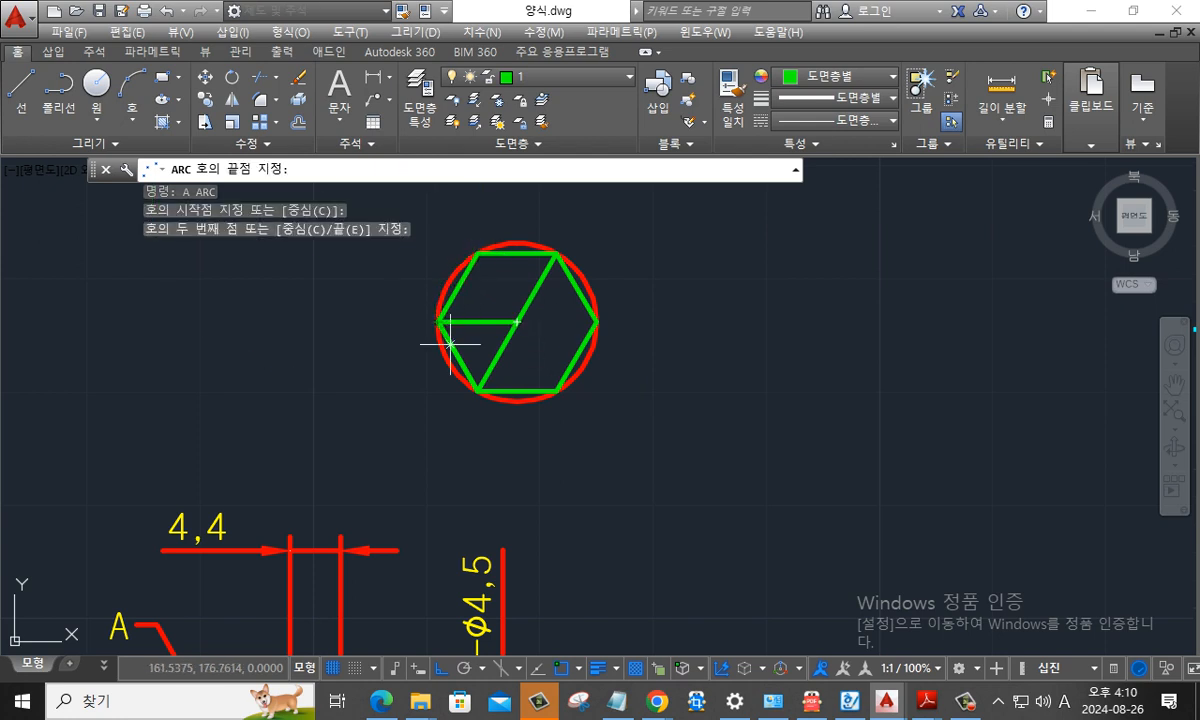
click(480, 390)
key(Return)
key(Return)
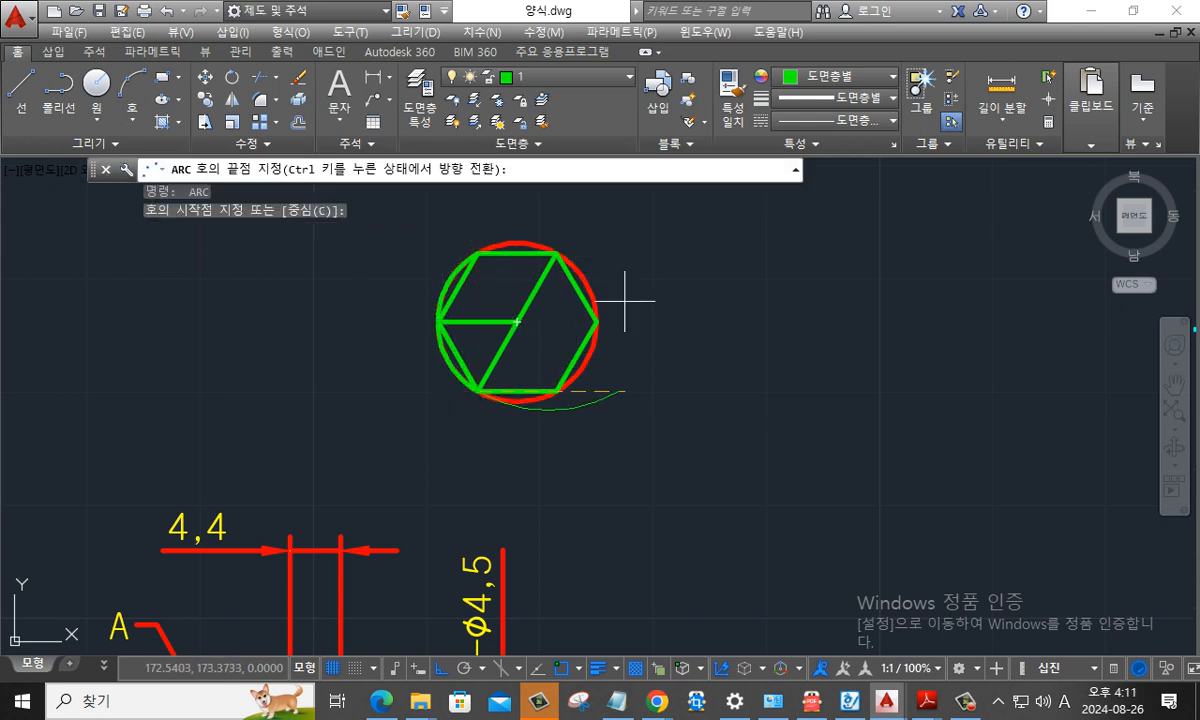
key(Escape)
- Draw a three-point arc through the hexagon's upper-right, right and lower-right vertices
key(Return)
click(557, 254)
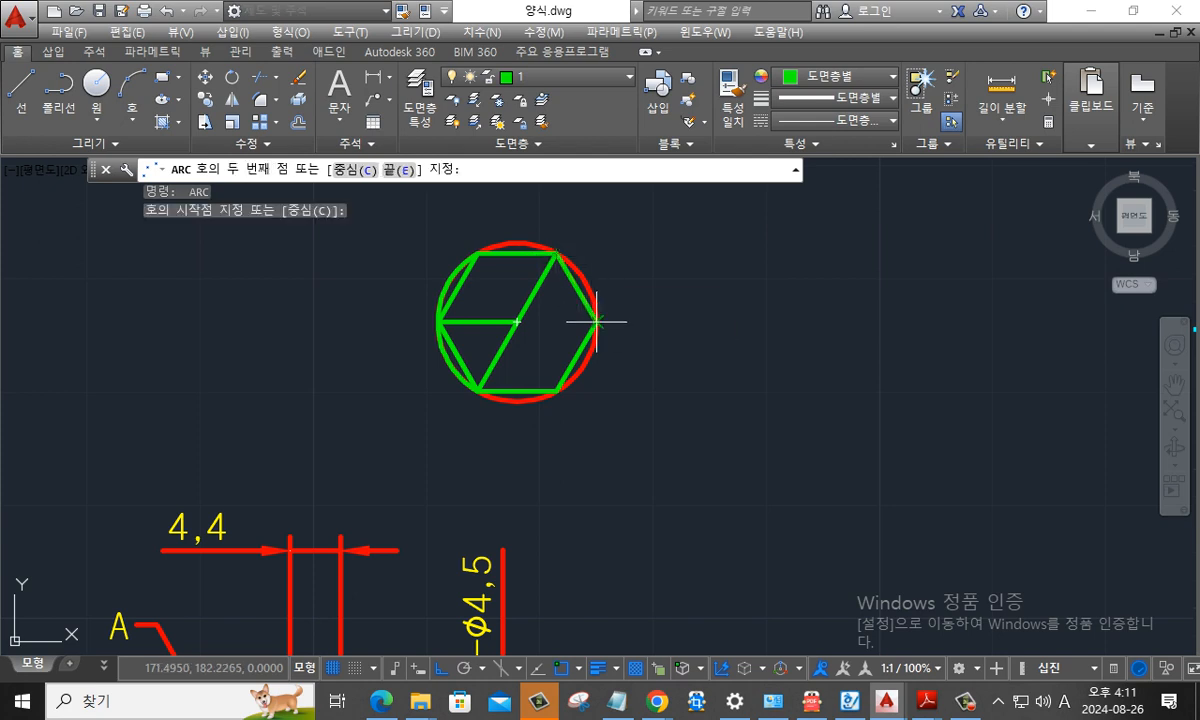
click(596, 322)
click(557, 390)
key(Escape)
key(Escape)
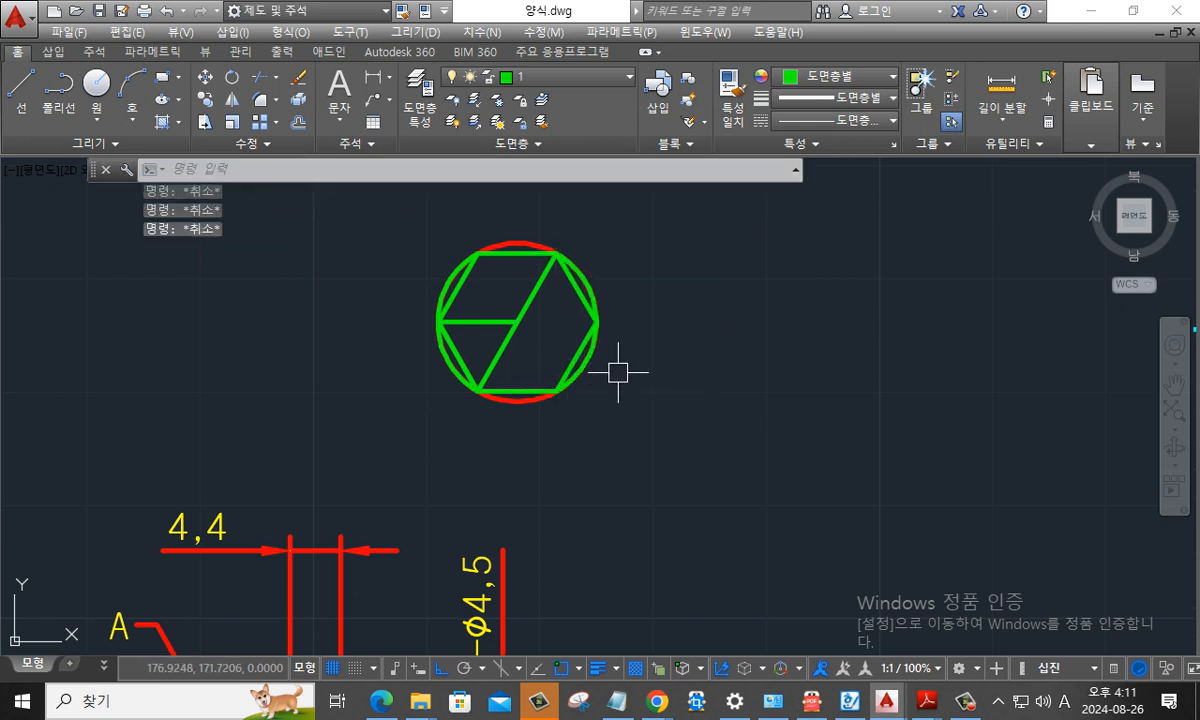
text(d)
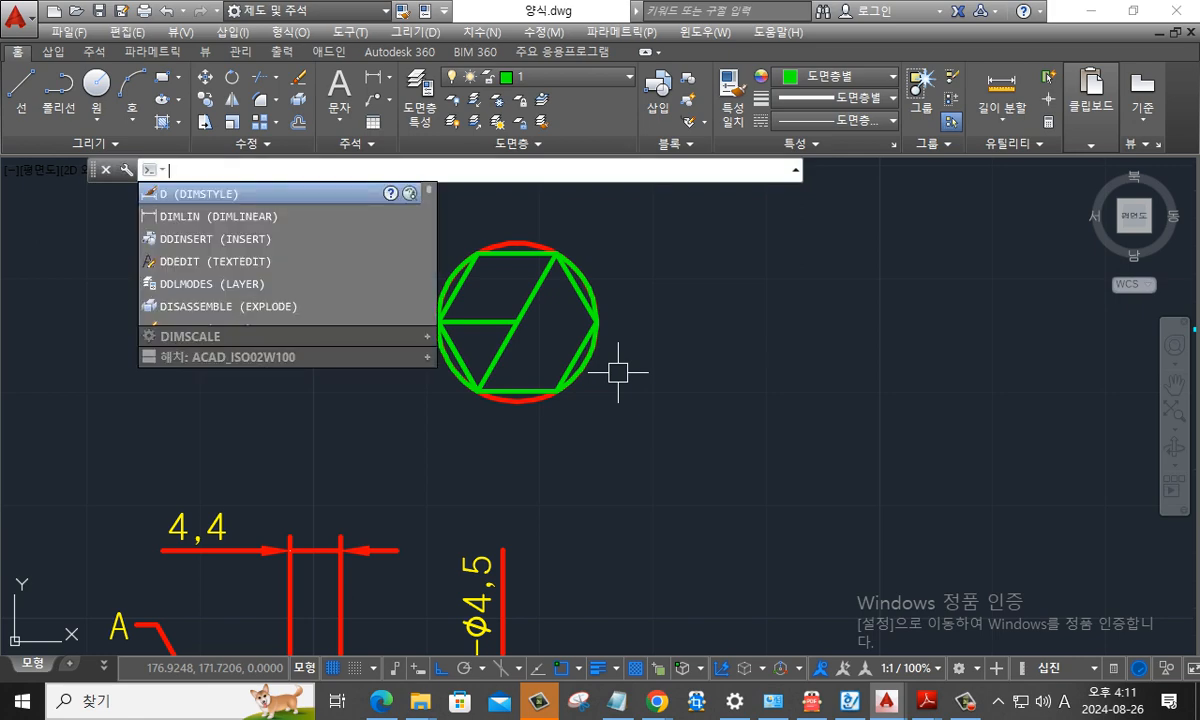
key(Return)
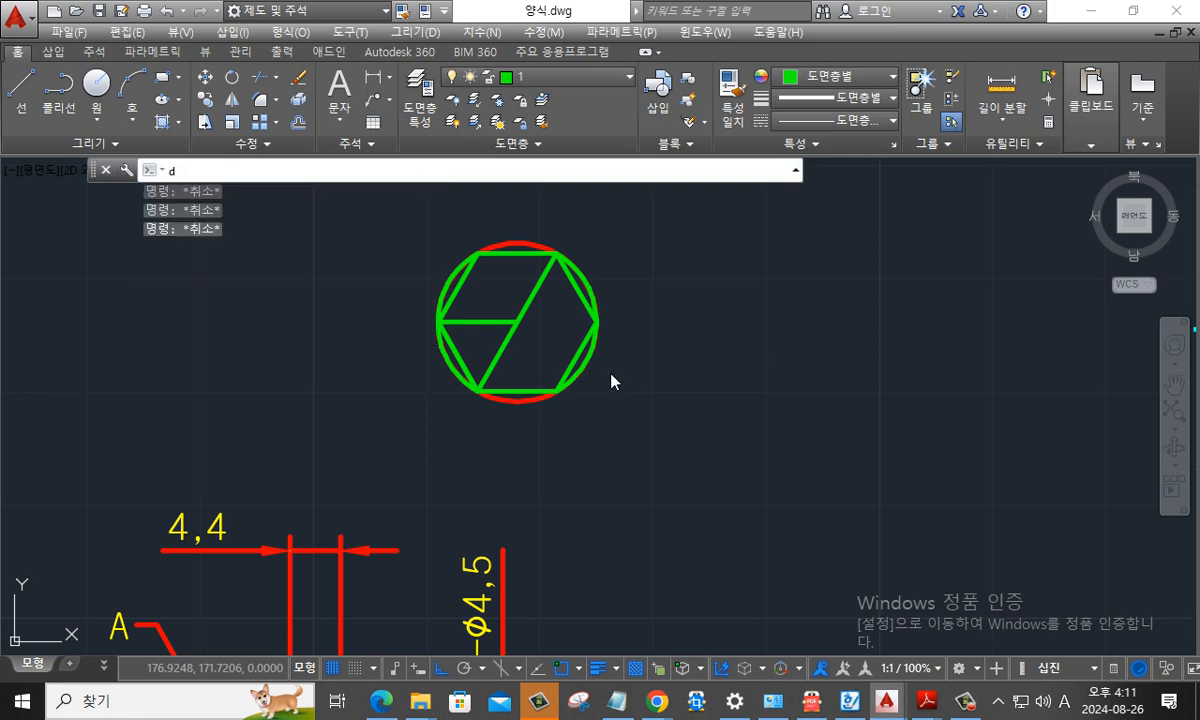
key(Escape)
- Place the single-line text y in the hexagon's upper-left area, middle-centre justified, with height 5 and rotation 0
text(dt)
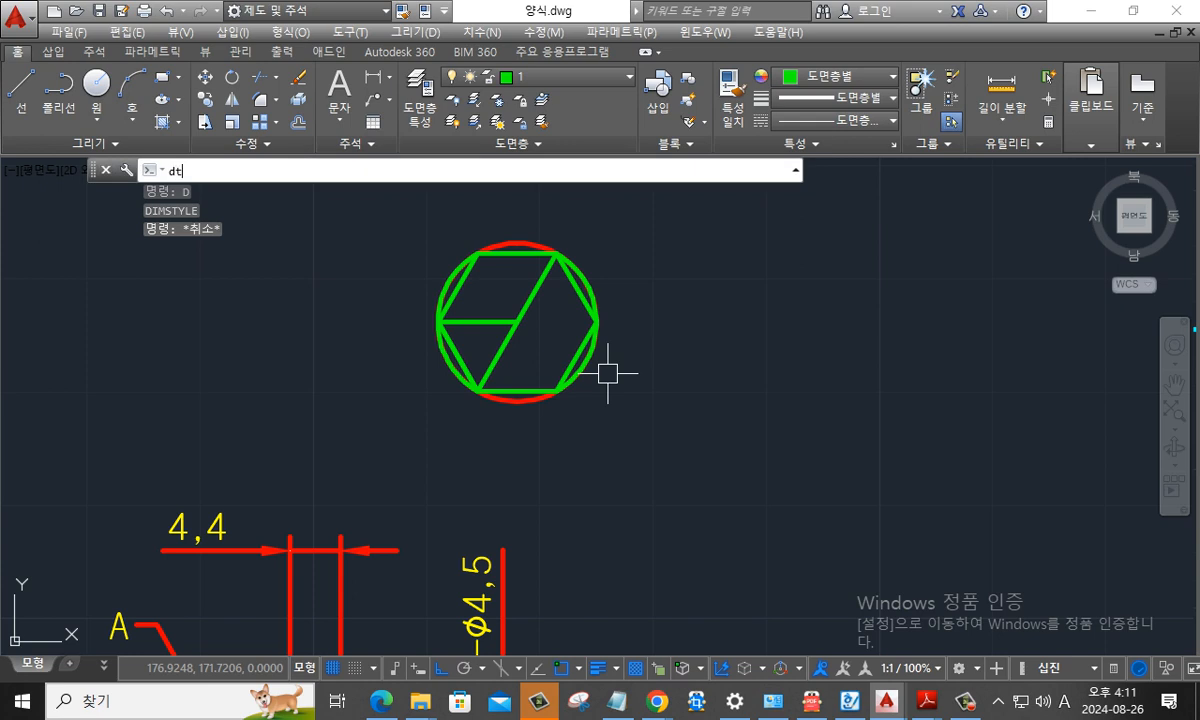
key(Return)
text(j)
key(Return)
text(mc)
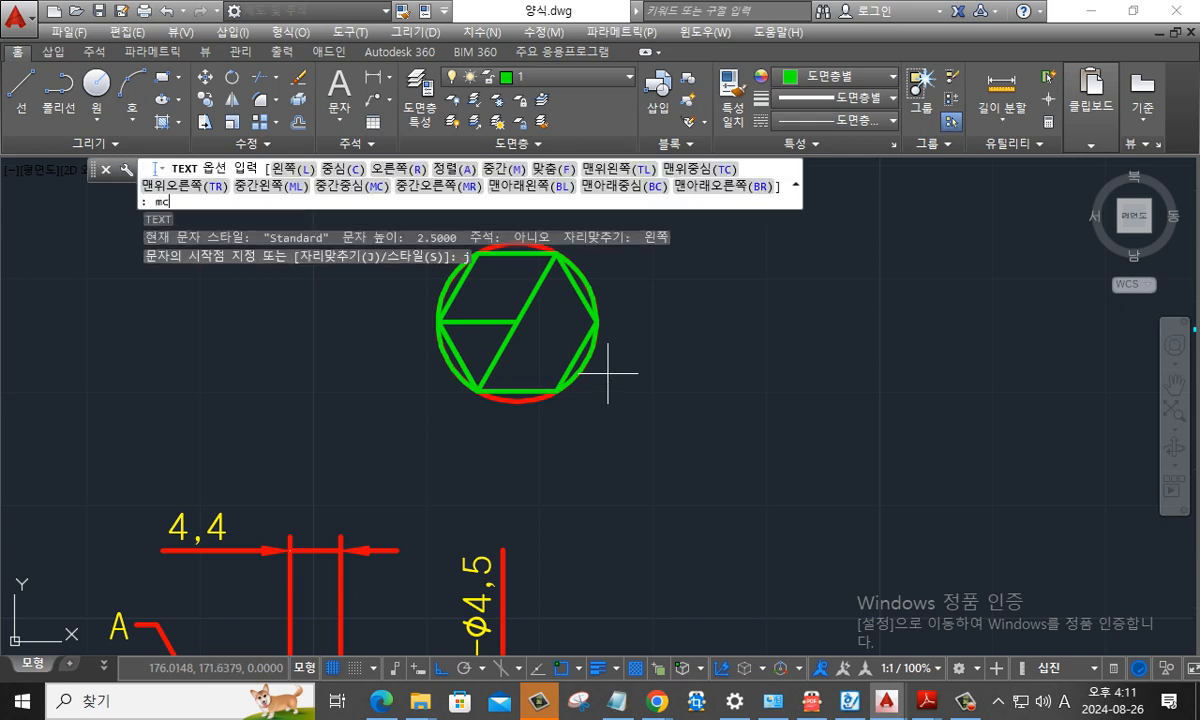
key(Return)
click(485, 298)
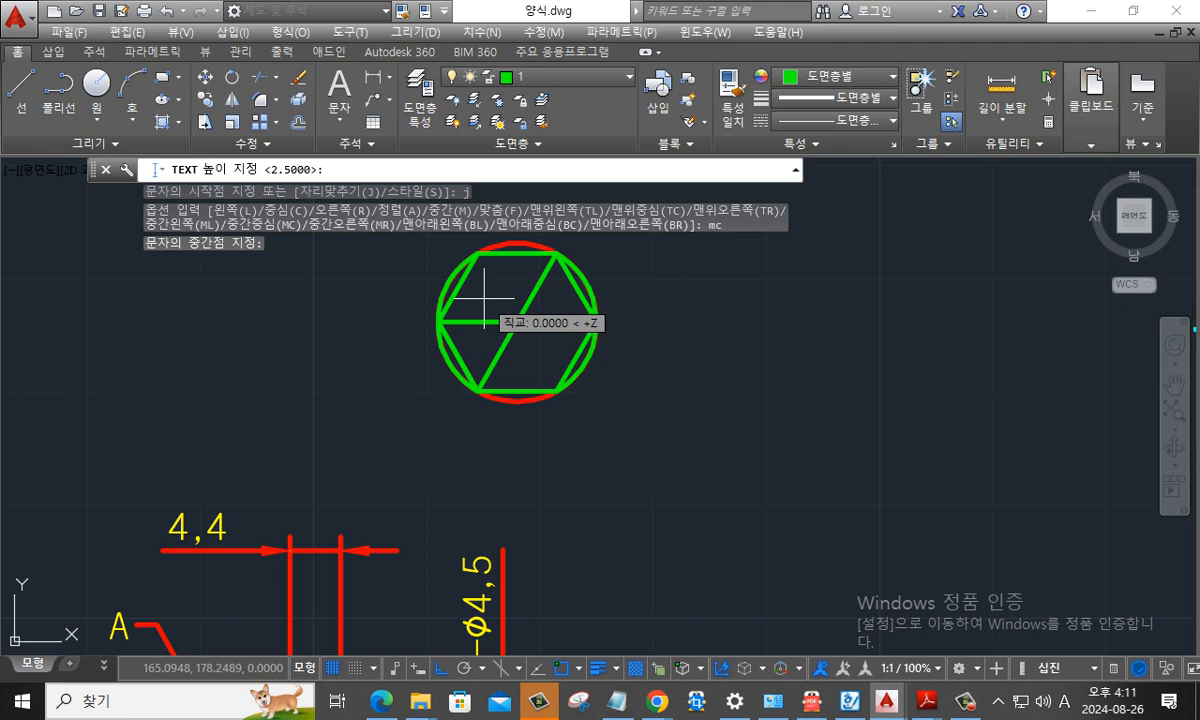
text(5)
key(Return)
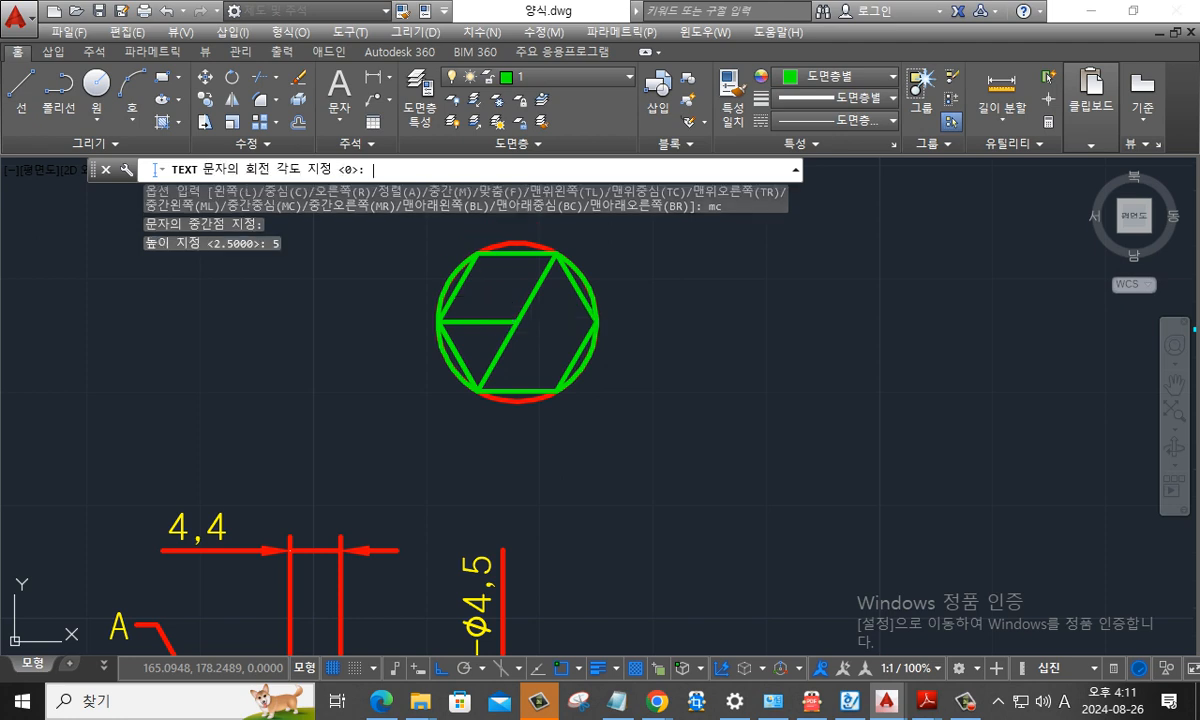
key(Return)
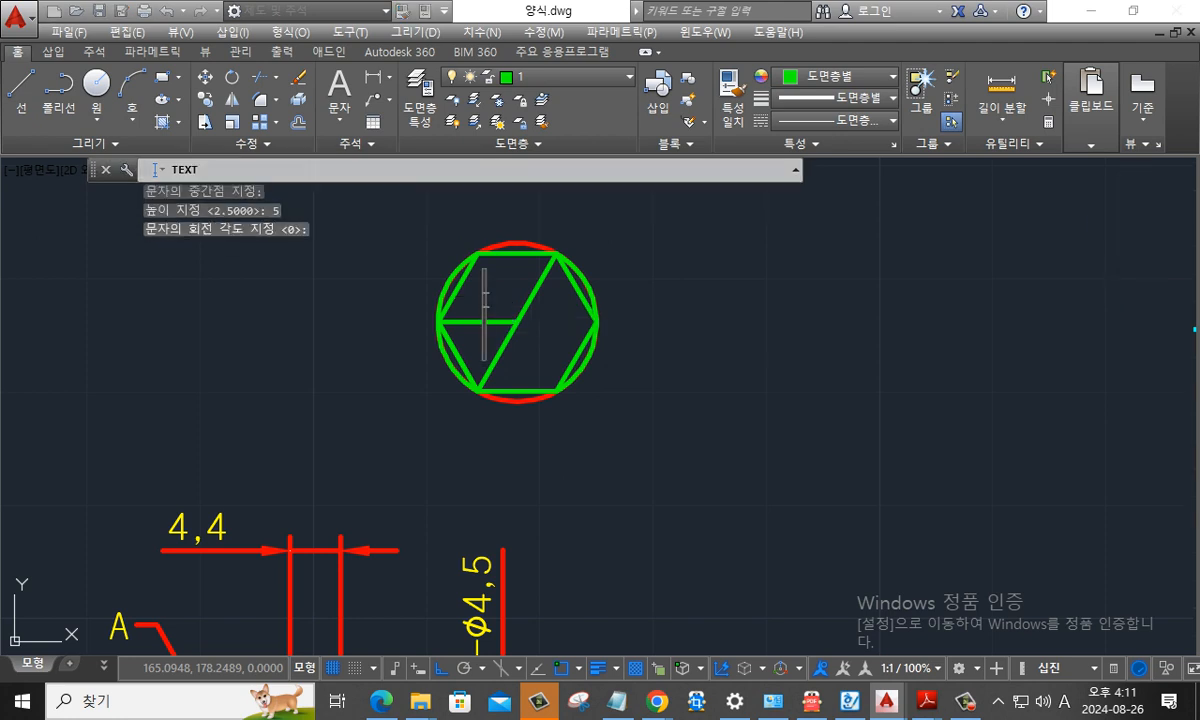
text(y)
key(Return)
key(Return)
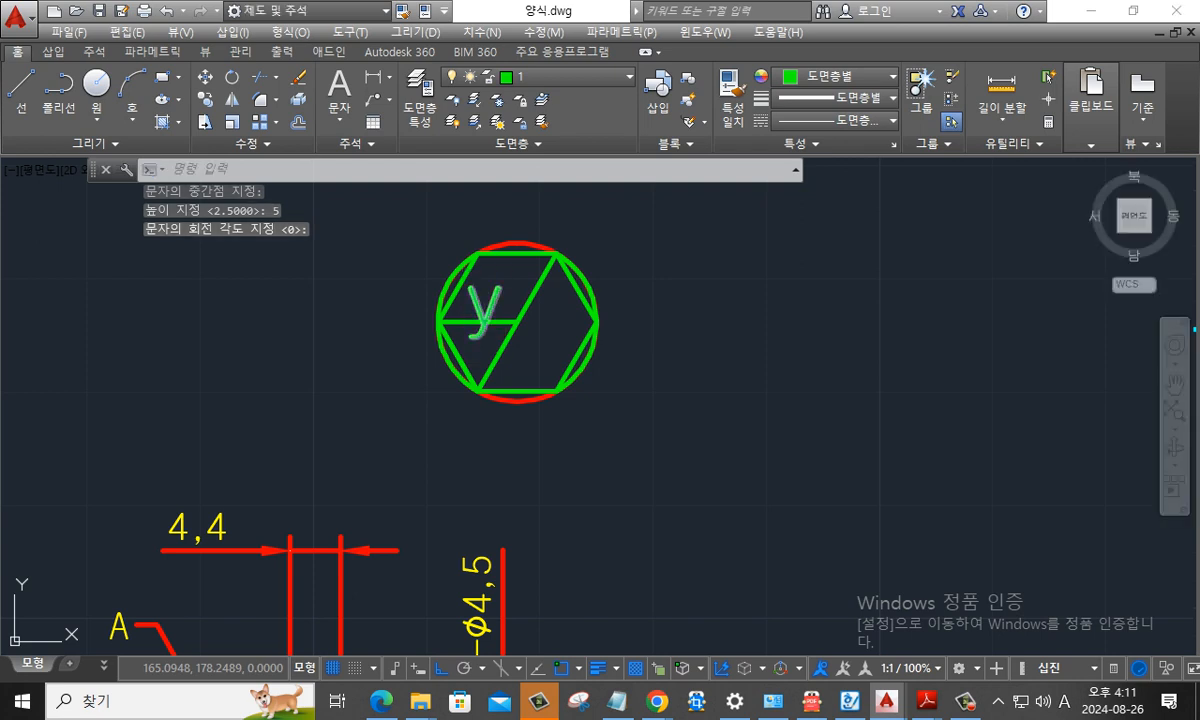
key(Escape)
key(Escape)
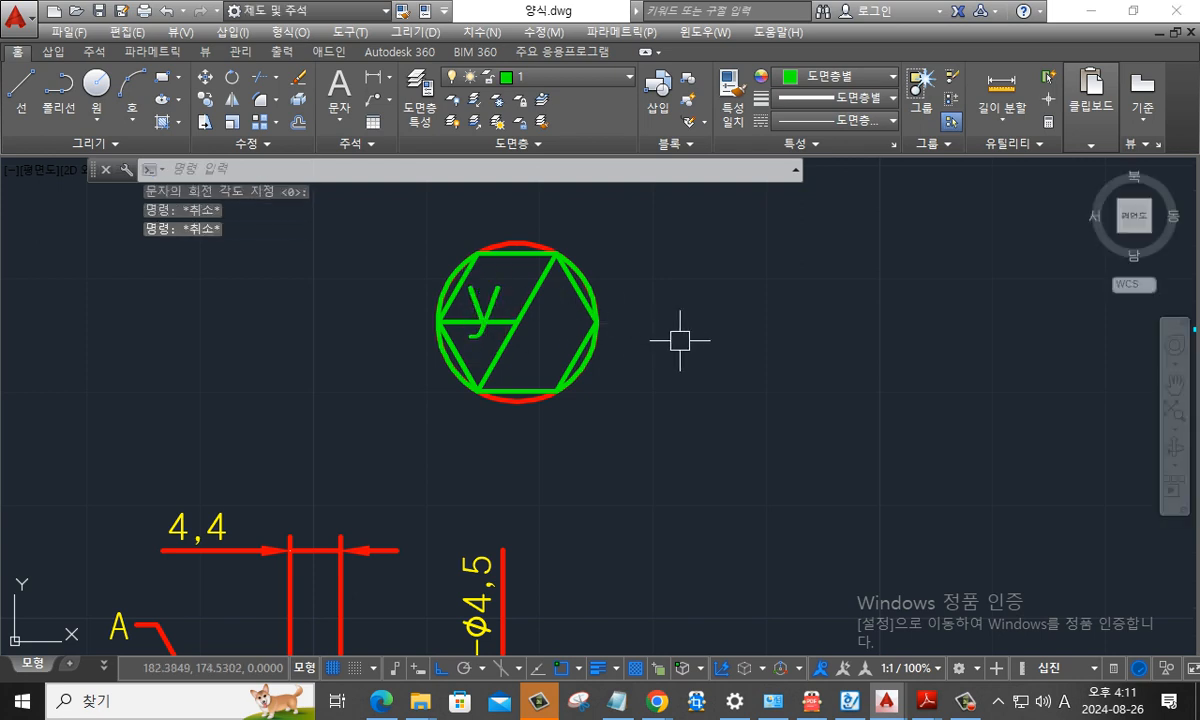
- Place a comma as single-line text at the hexagon's lower-right vertex, with height 5 and rotation 0
text(dt)
key(Return)
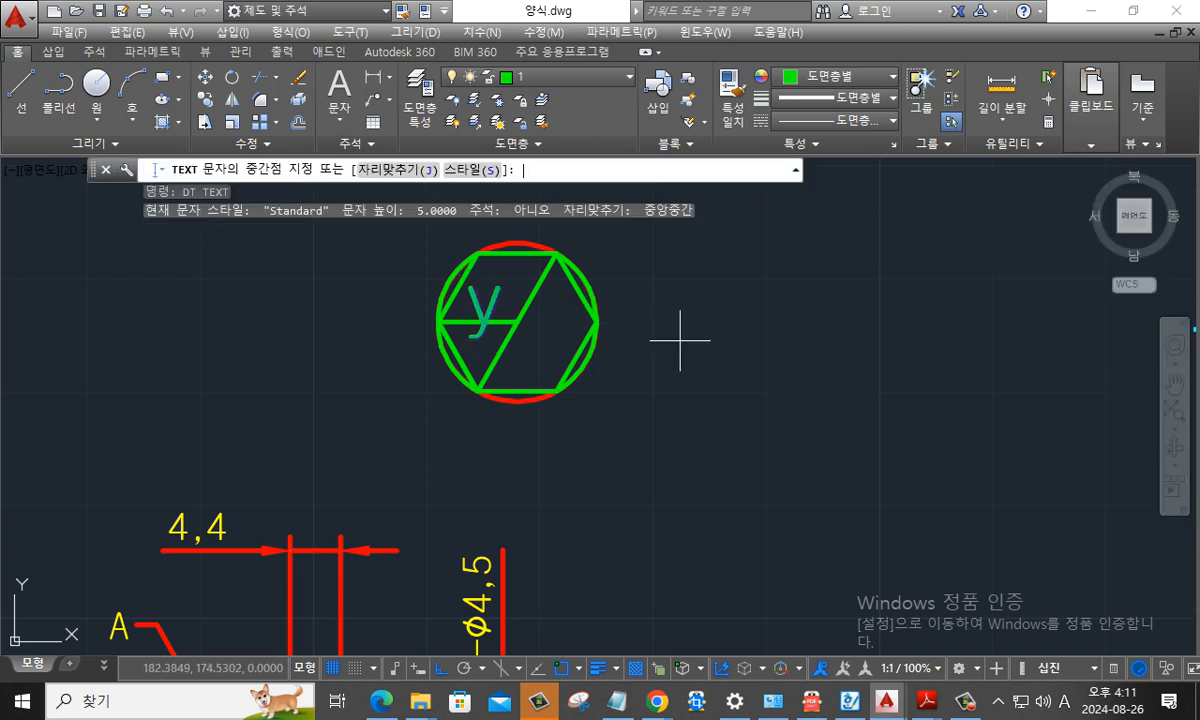
click(563, 391)
key(Return)
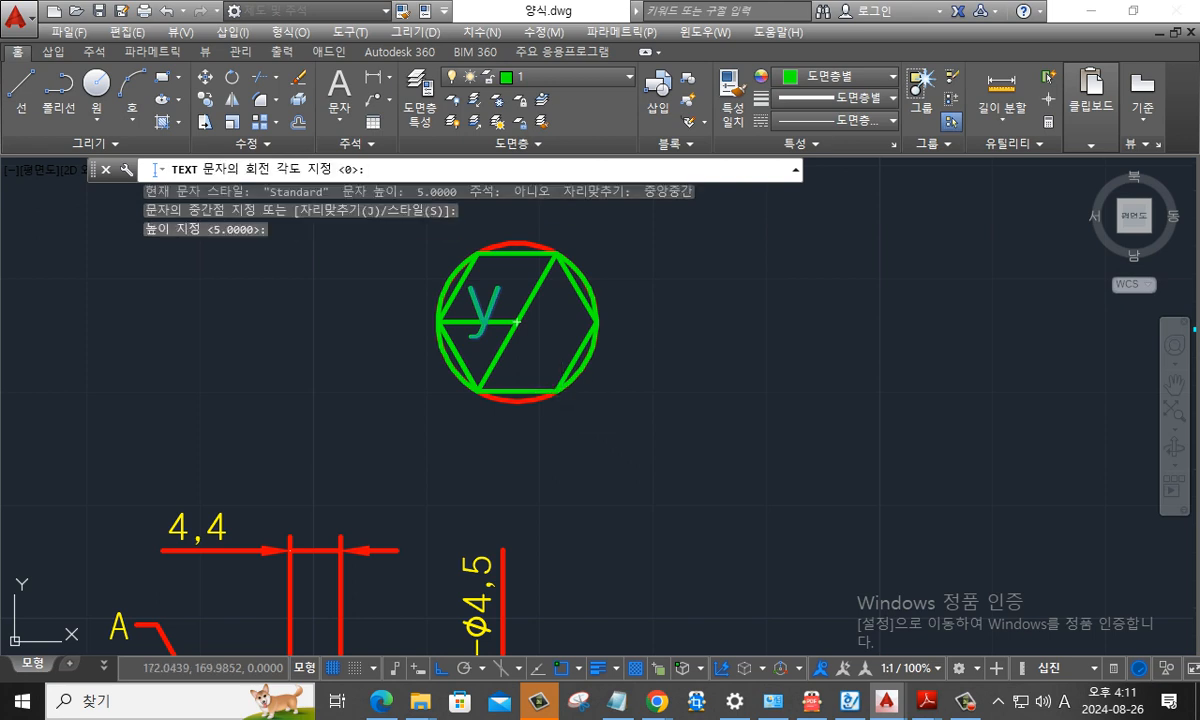
key(Return)
text(,)
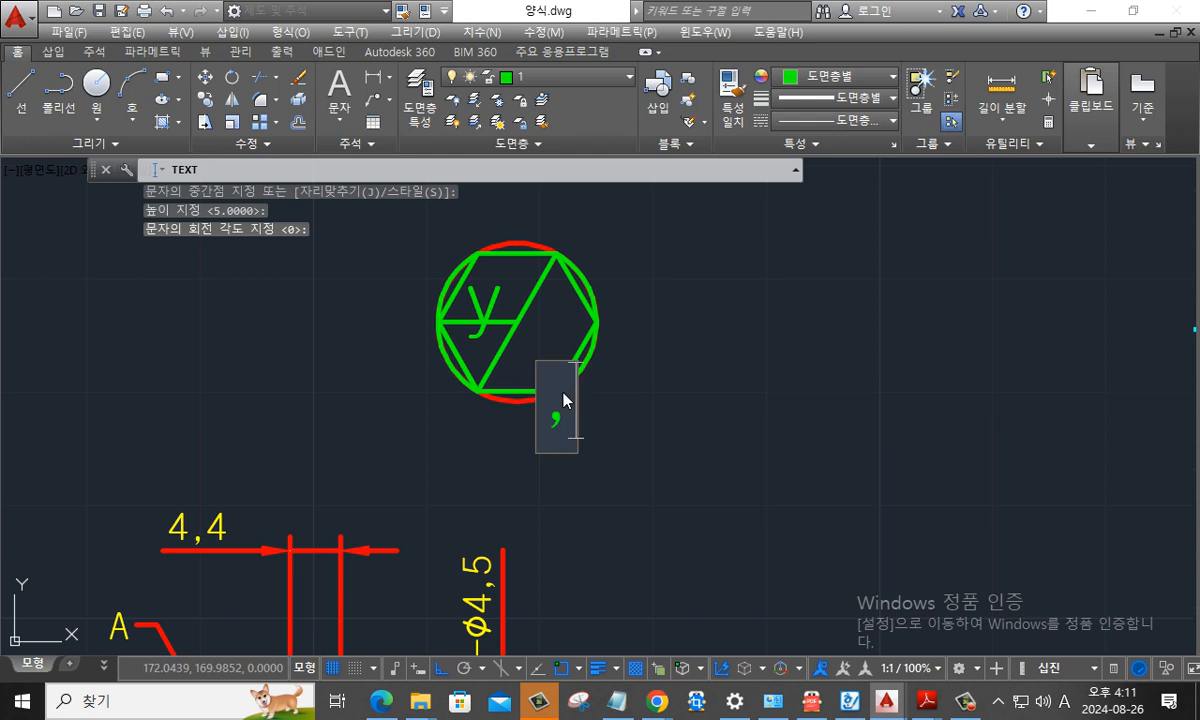
key(Return)
key(Return)
middle_drag(648, 397, 608, 389)
key(Escape)
key(Escape)
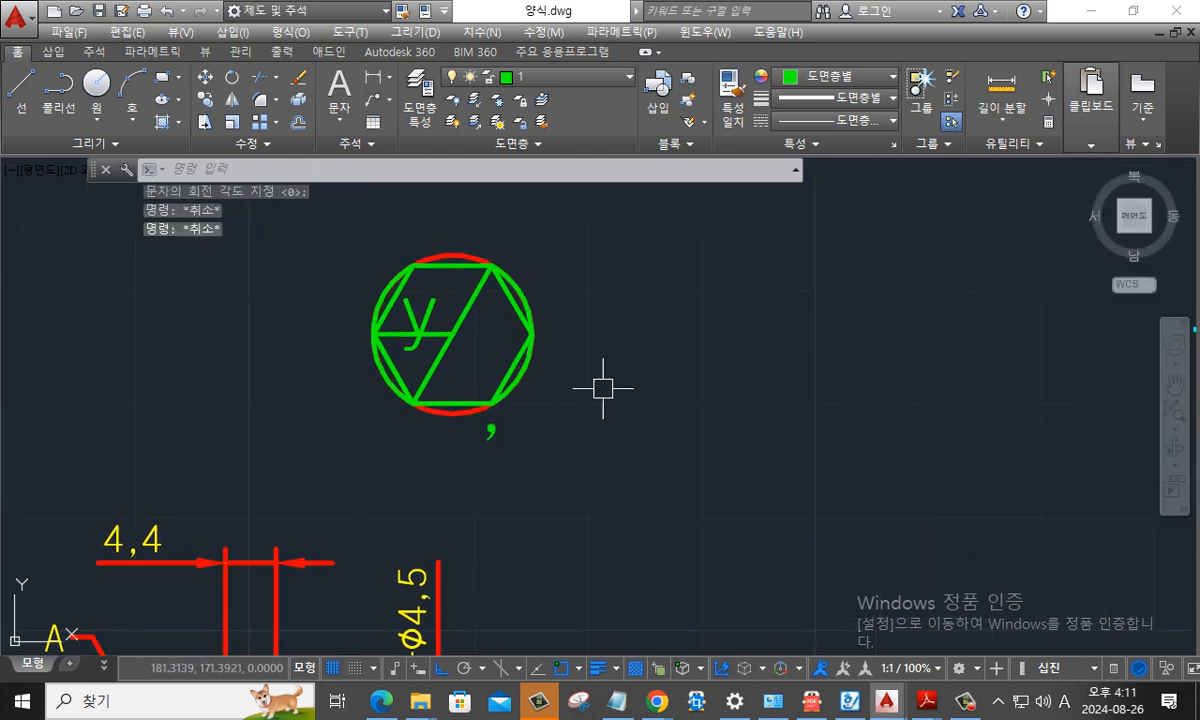
- Move the triangular check symbol with its letter y out of the hexagon to the empty area beside it
text(m)
key(Return)
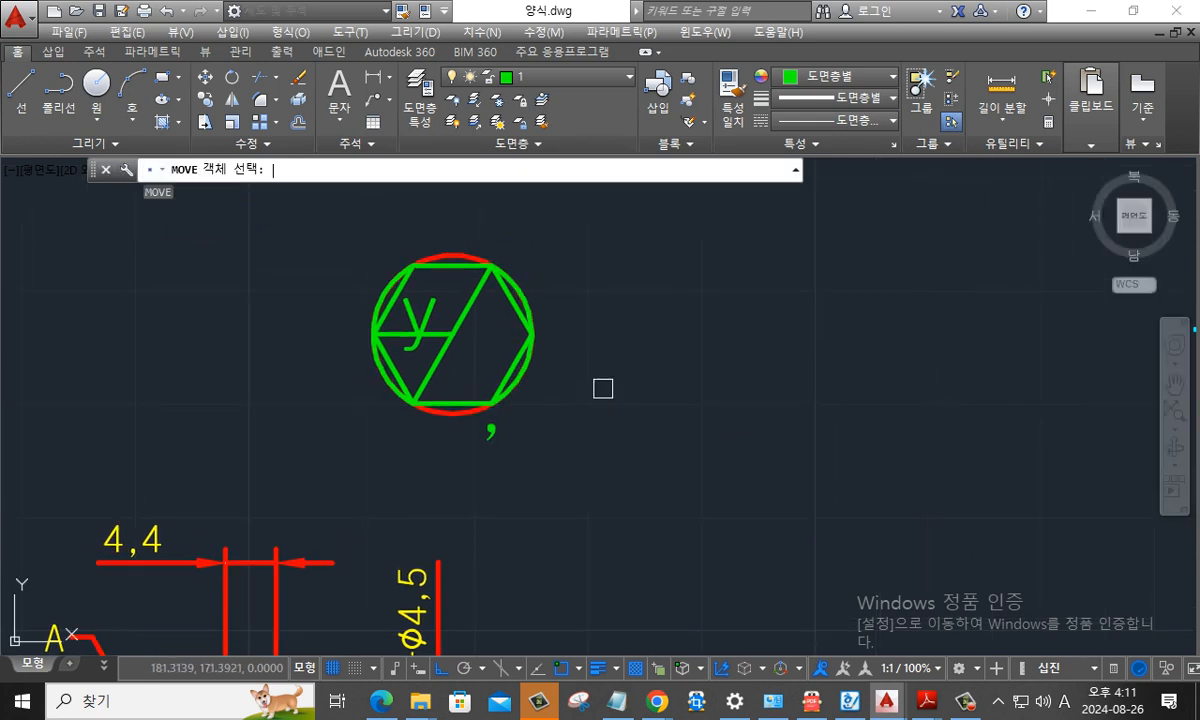
click(469, 356)
click(380, 283)
key(Return)
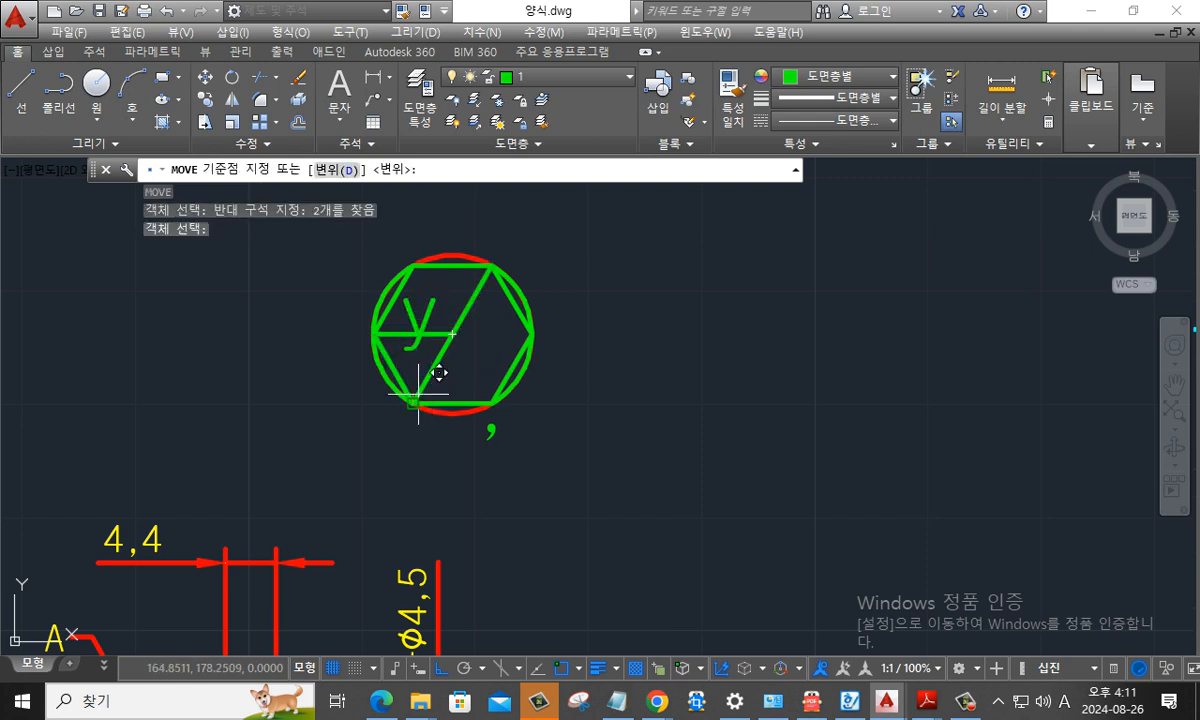
click(418, 396)
click(644, 403)
key(Escape)
key(Escape)
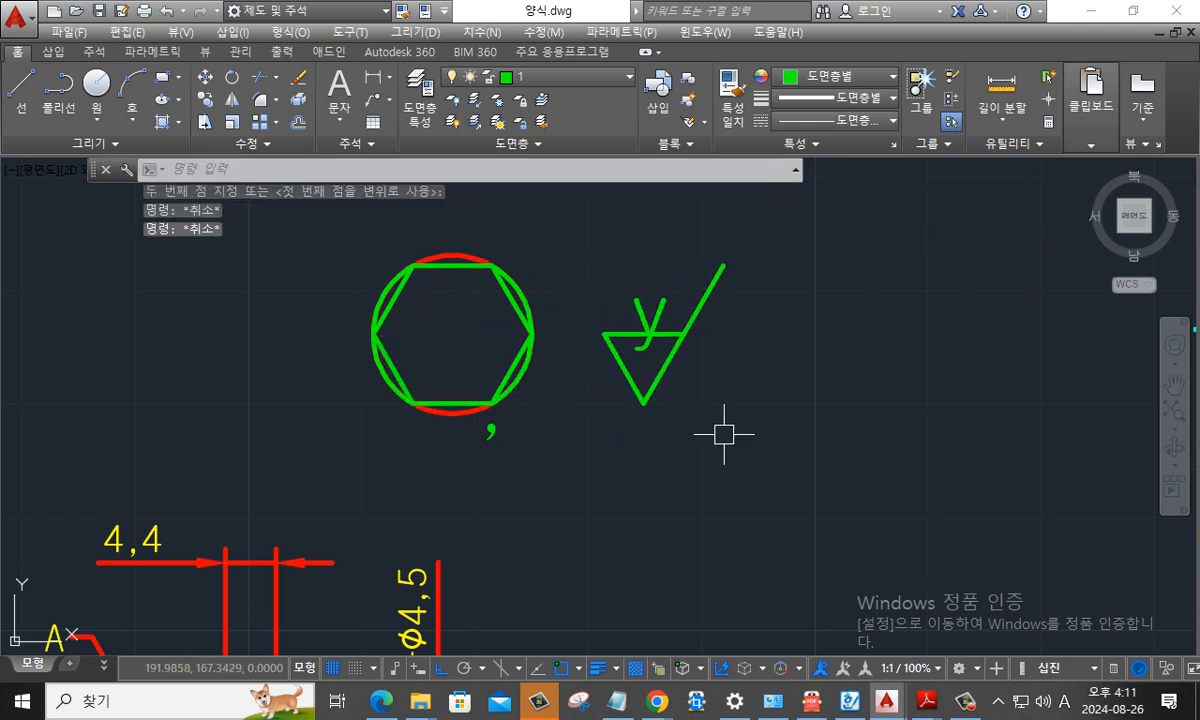
text(c)
key(Escape)
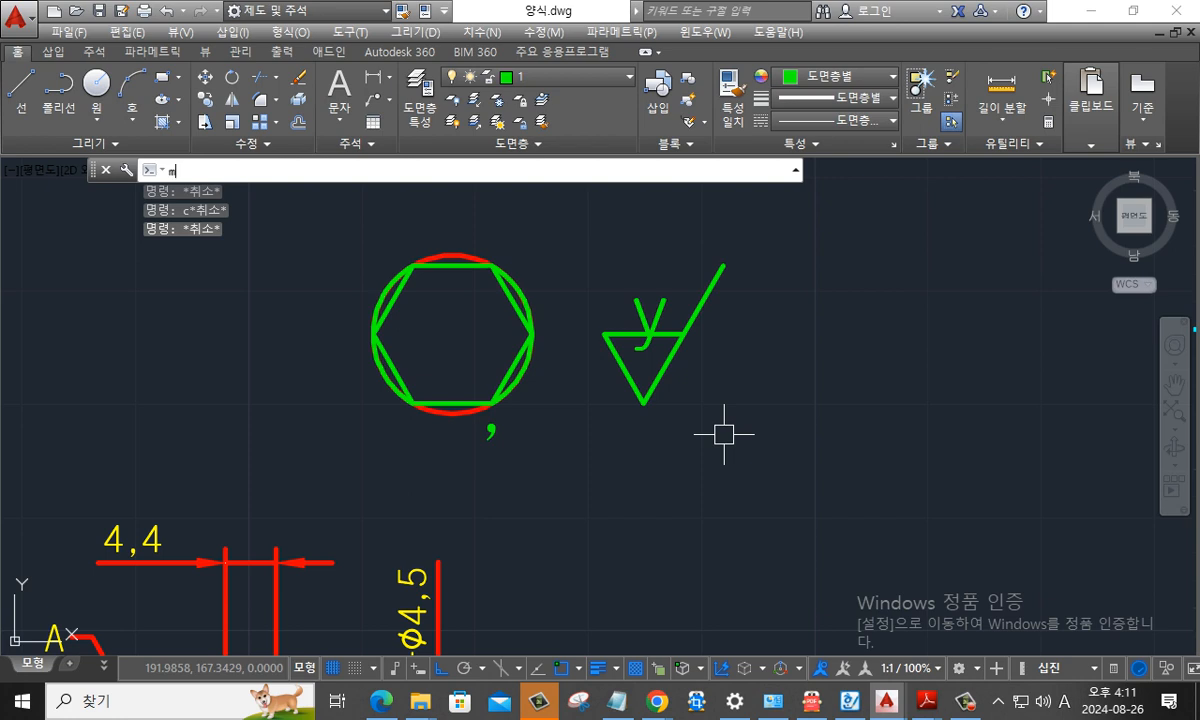
- Move the circle's left arc horizontally to the right of the check symbol as an opening parenthesis
text(m)
key(Return)
click(383, 287)
key(Return)
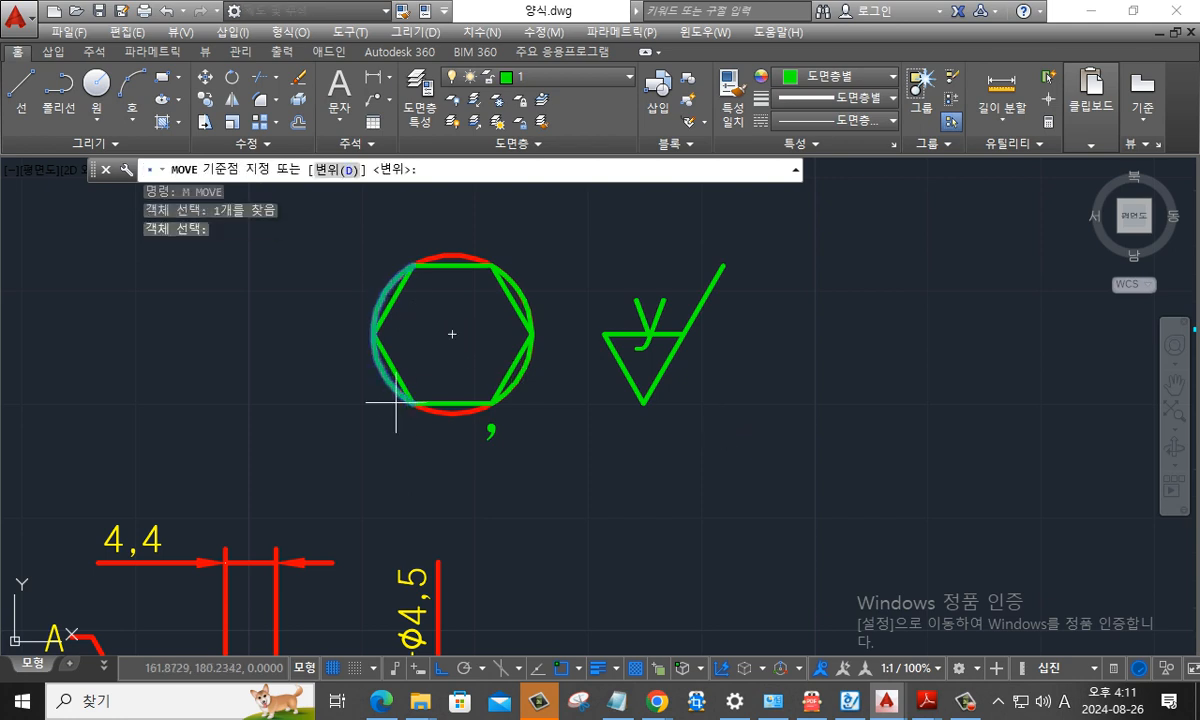
click(455, 408)
click(830, 405)
- Move the circle's right arc horizontally to the far right of the opening arc as a closing parenthesis
scroll(756, 420, down, 2)
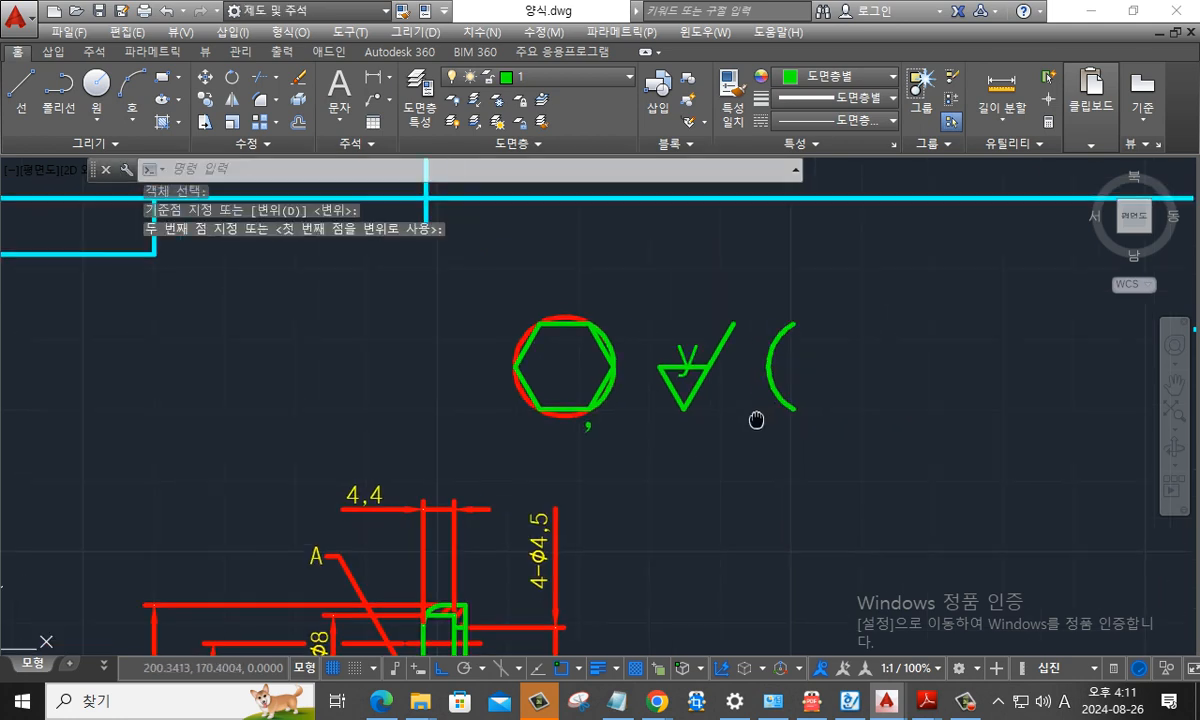
middle_drag(756, 420, 540, 420)
key(Return)
click(400, 398)
click(397, 397)
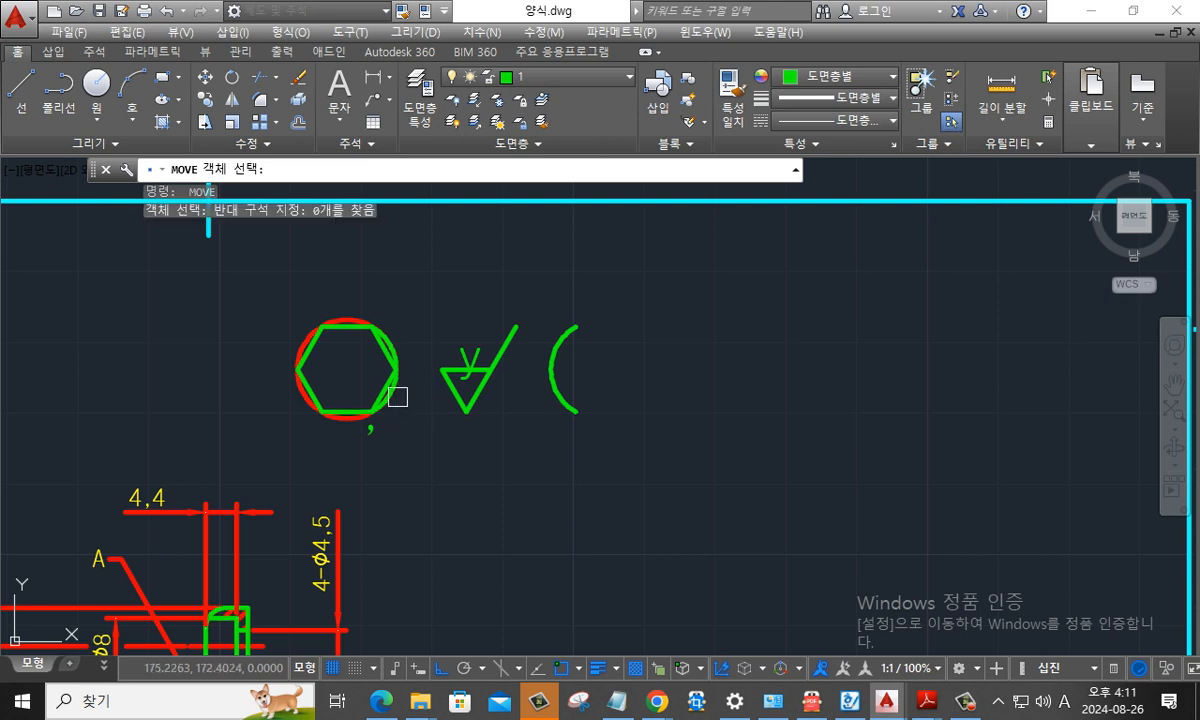
key(Return)
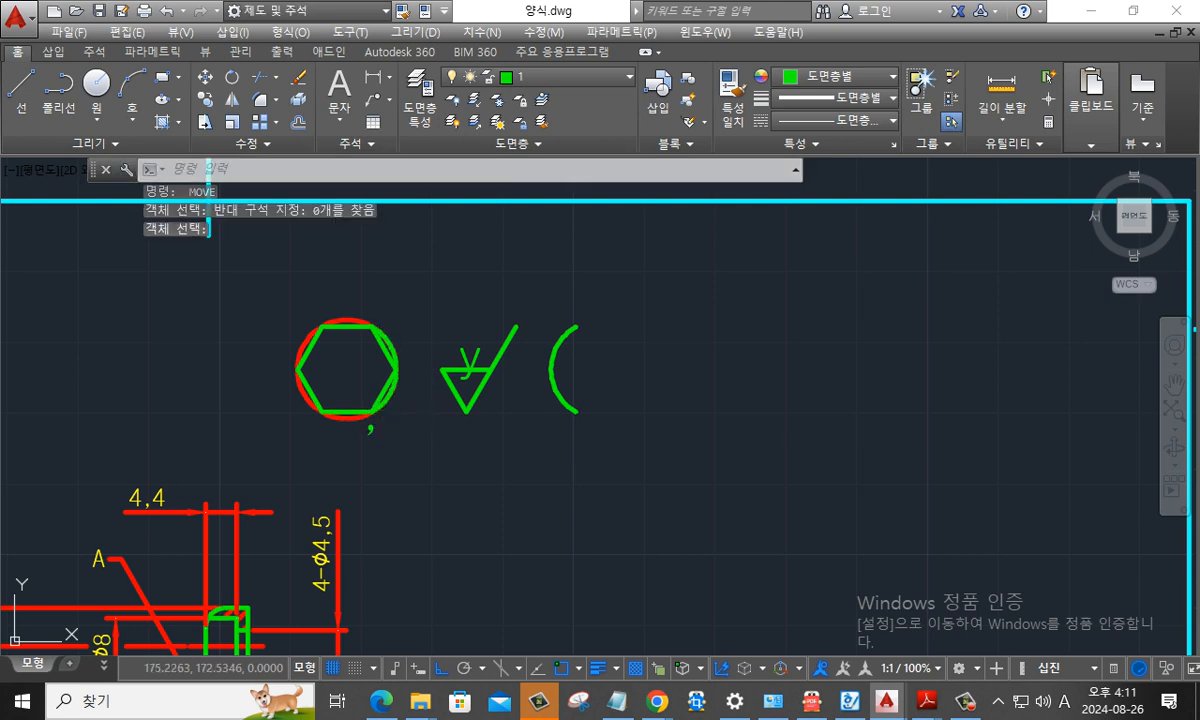
key(Return)
click(391, 391)
key(Return)
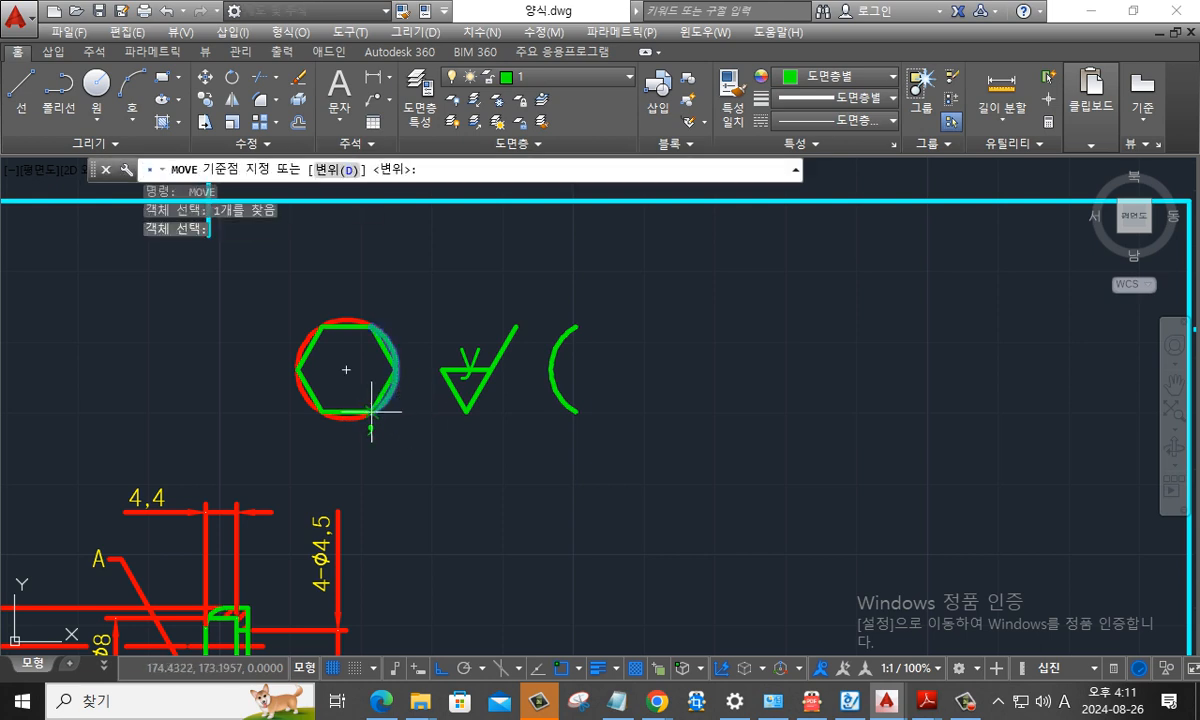
click(372, 410)
click(892, 410)
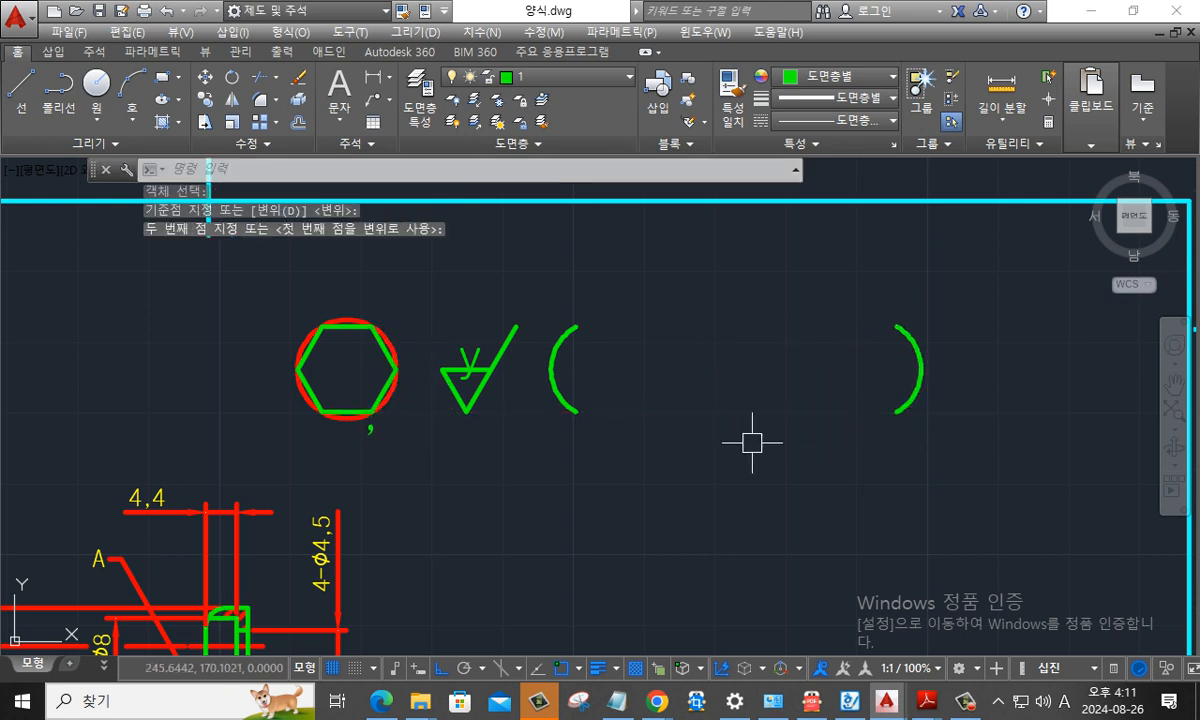
- Copy the y check symbol three times in a horizontal row between the two parenthesis arcs
text(co)
key(Return)
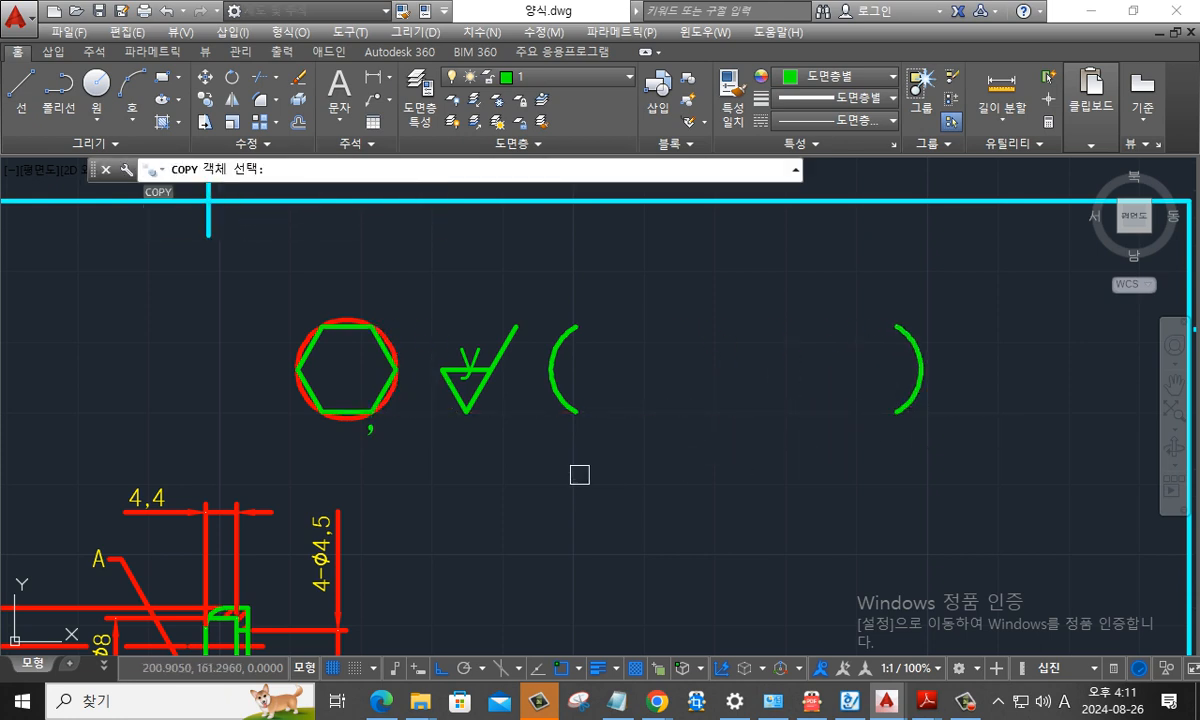
click(470, 432)
click(370, 280)
key(Return)
click(482, 413)
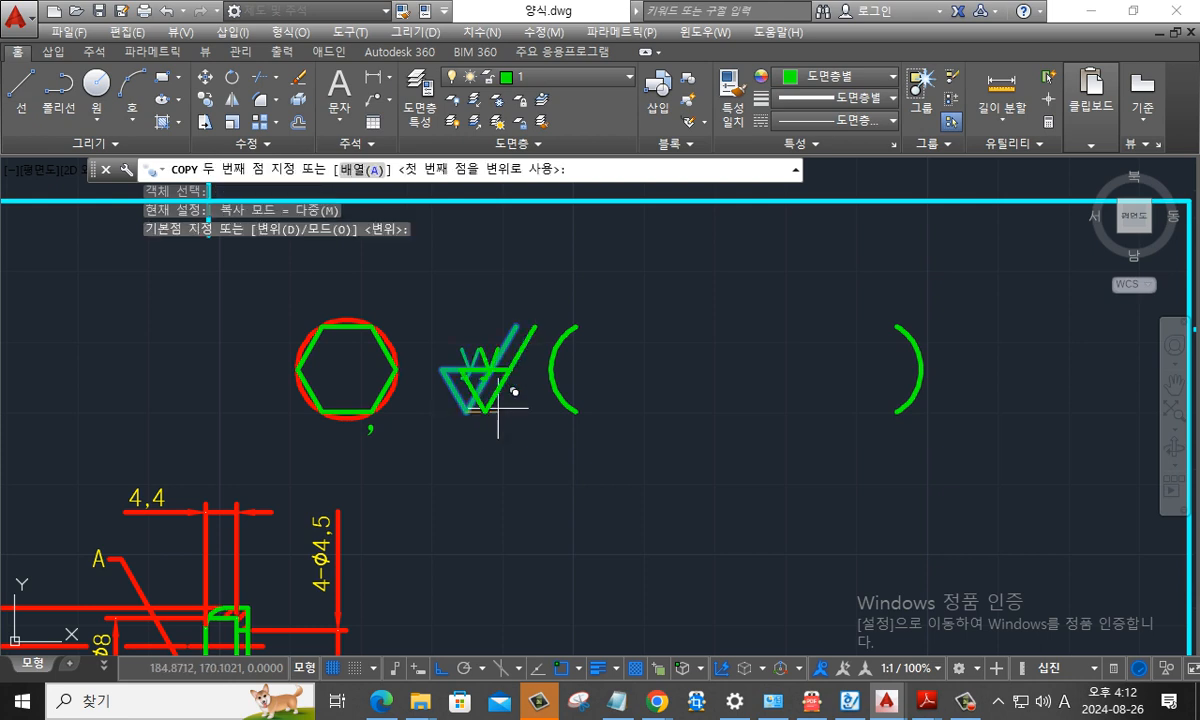
click(635, 411)
click(739, 412)
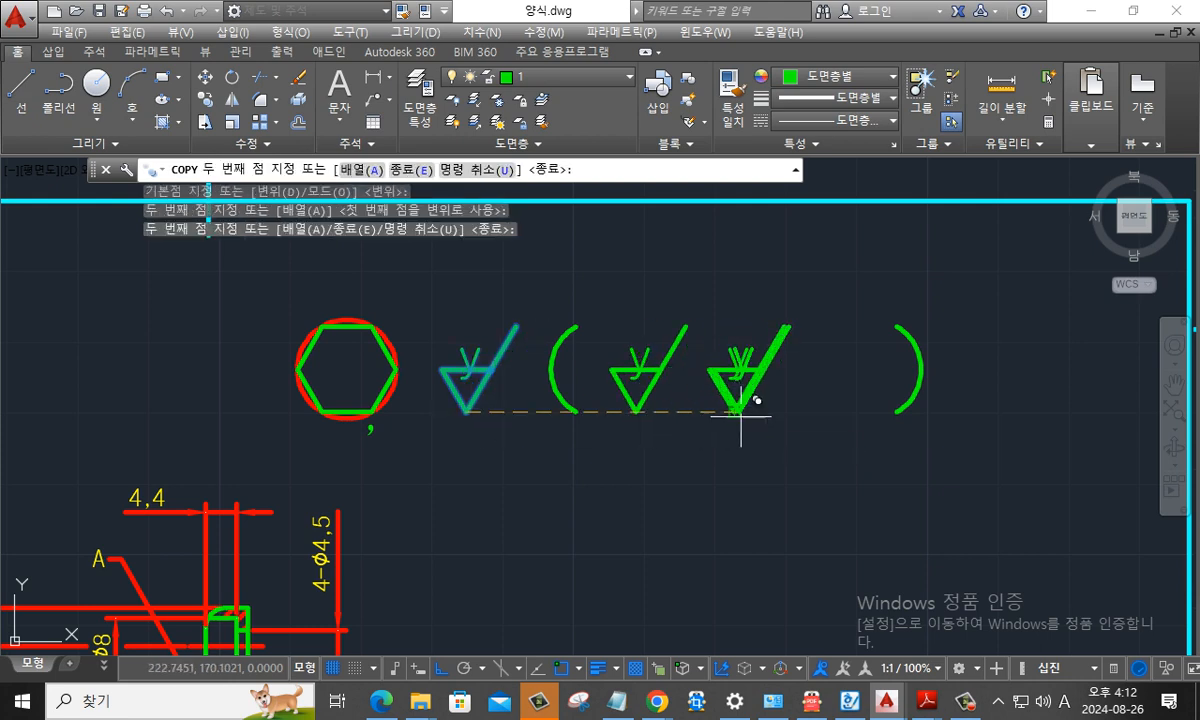
click(826, 411)
key(Escape)
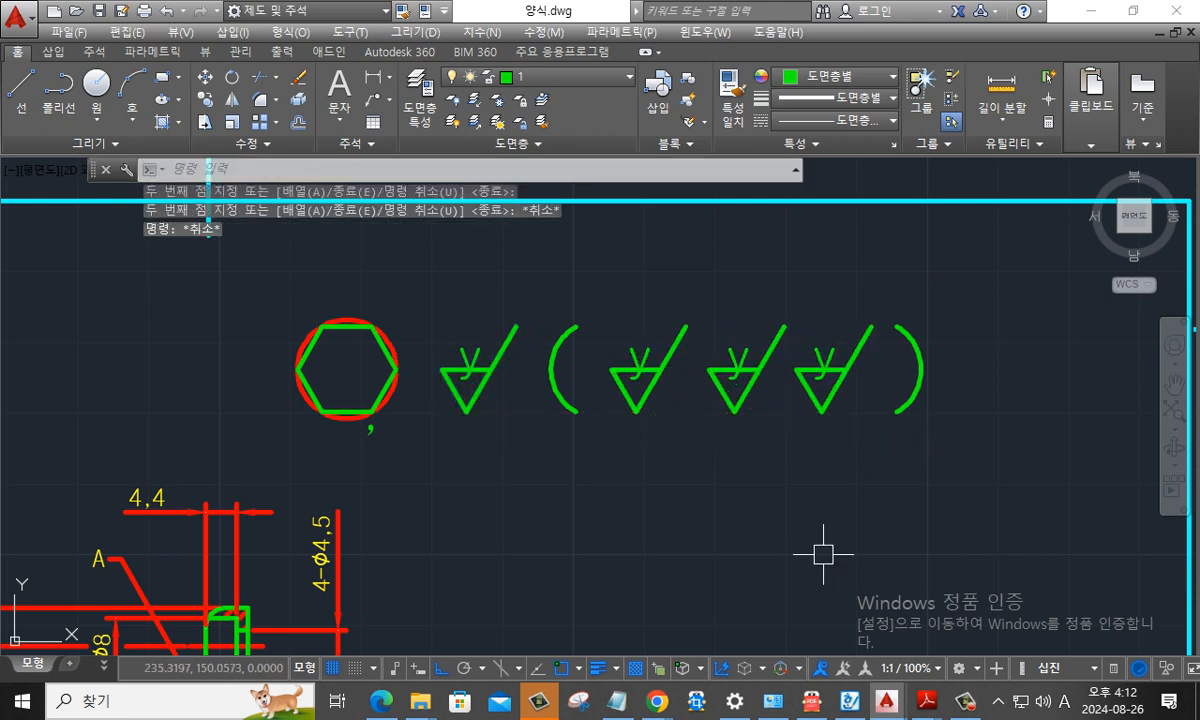
- Move the comma, with ortho off, between the first and second check symbols inside the parentheses
text(M)
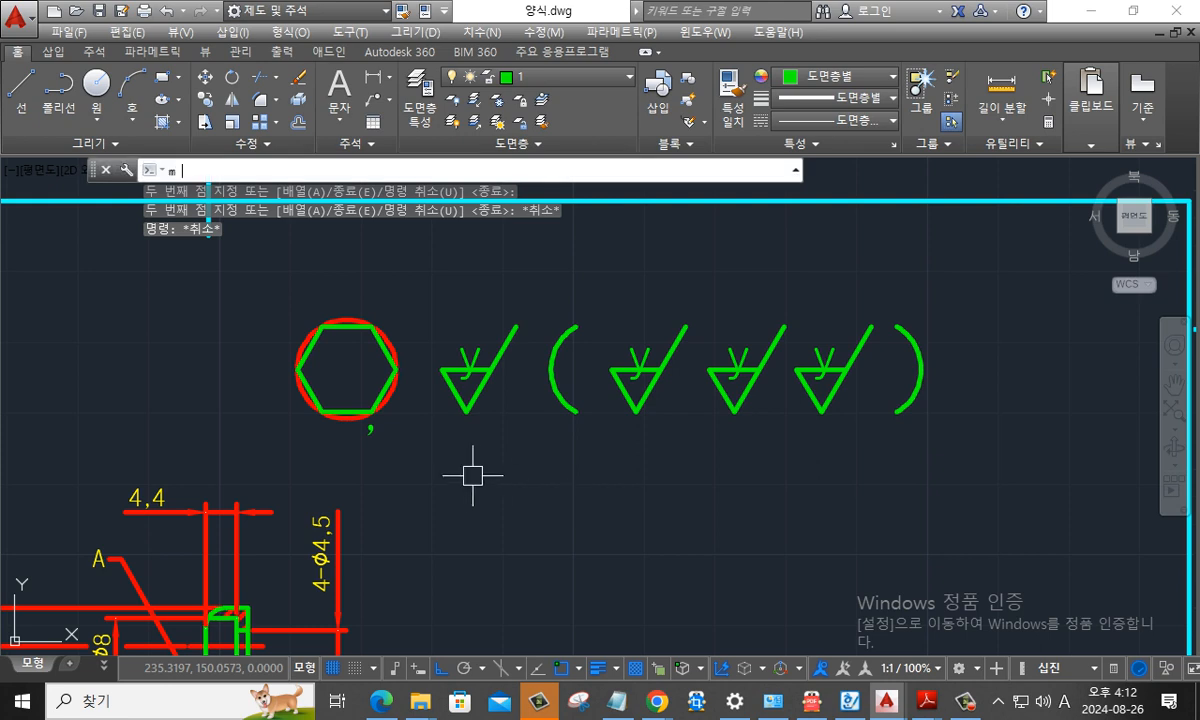
key(Return)
click(478, 476)
click(362, 424)
key(Return)
click(370, 430)
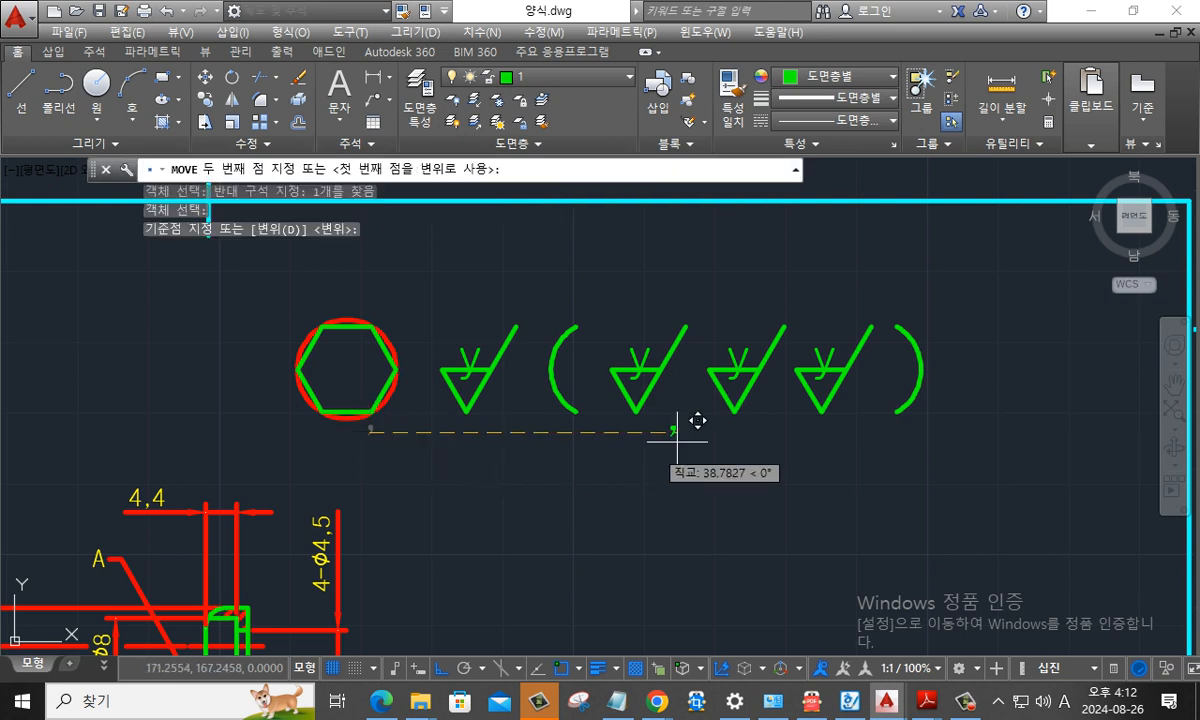
key(F8)
click(687, 407)
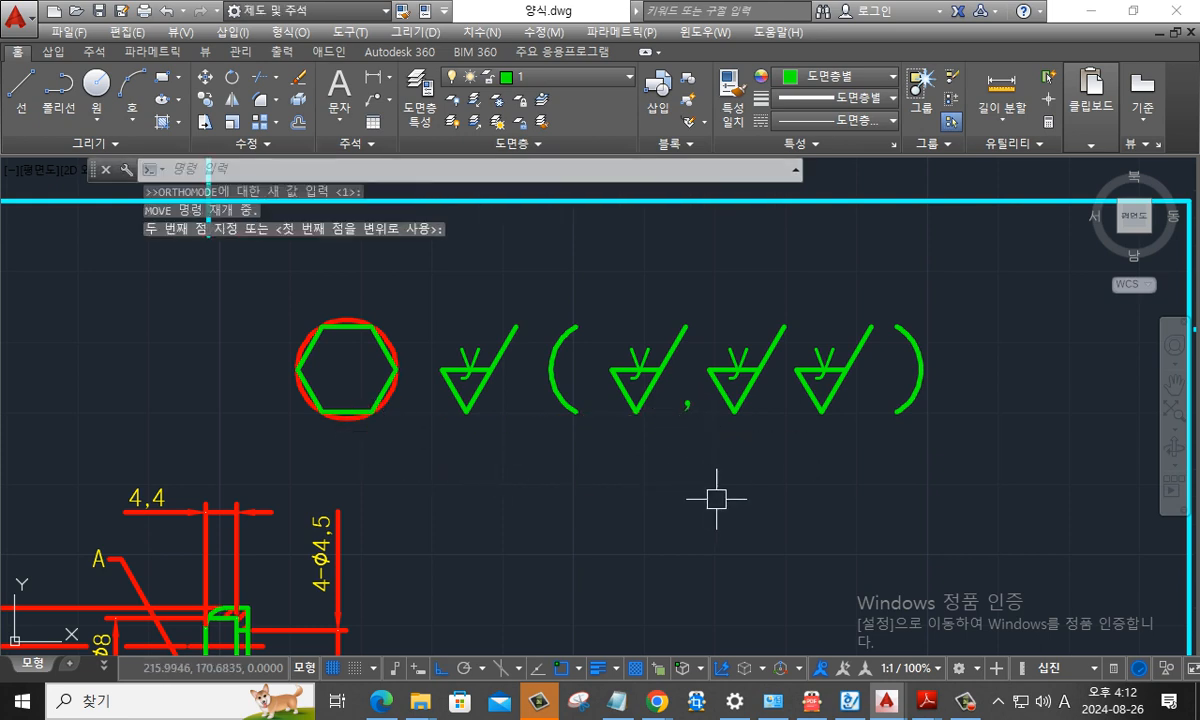
key(Escape)
- Copy the comma between the second and third check symbols inside the parentheses
scroll(719, 427, up, 2)
key(Escape)
text(co)
key(Return)
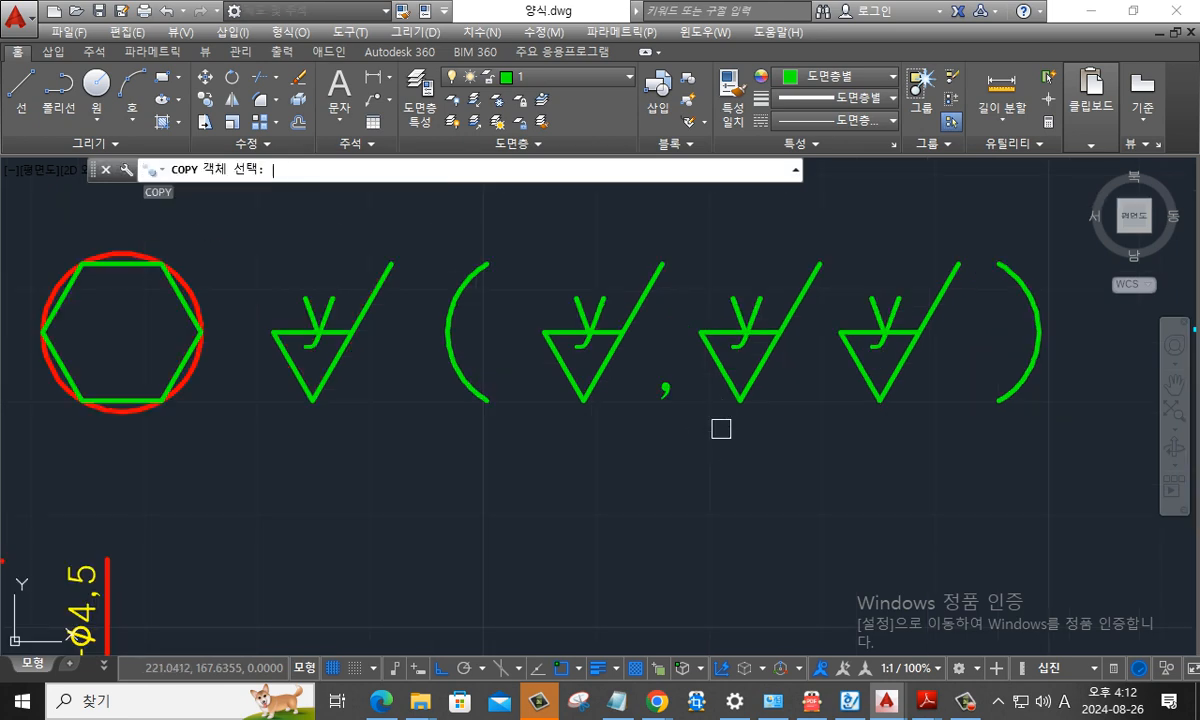
click(681, 418)
click(652, 377)
key(Return)
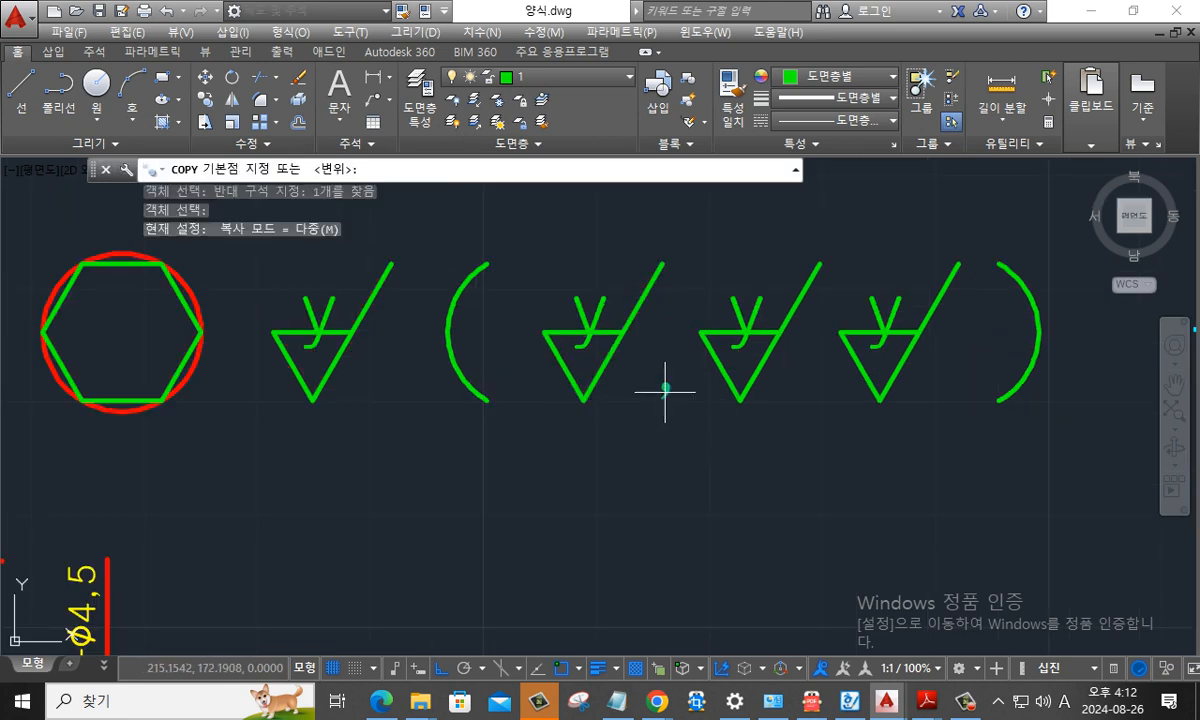
click(665, 389)
click(815, 390)
key(Return)
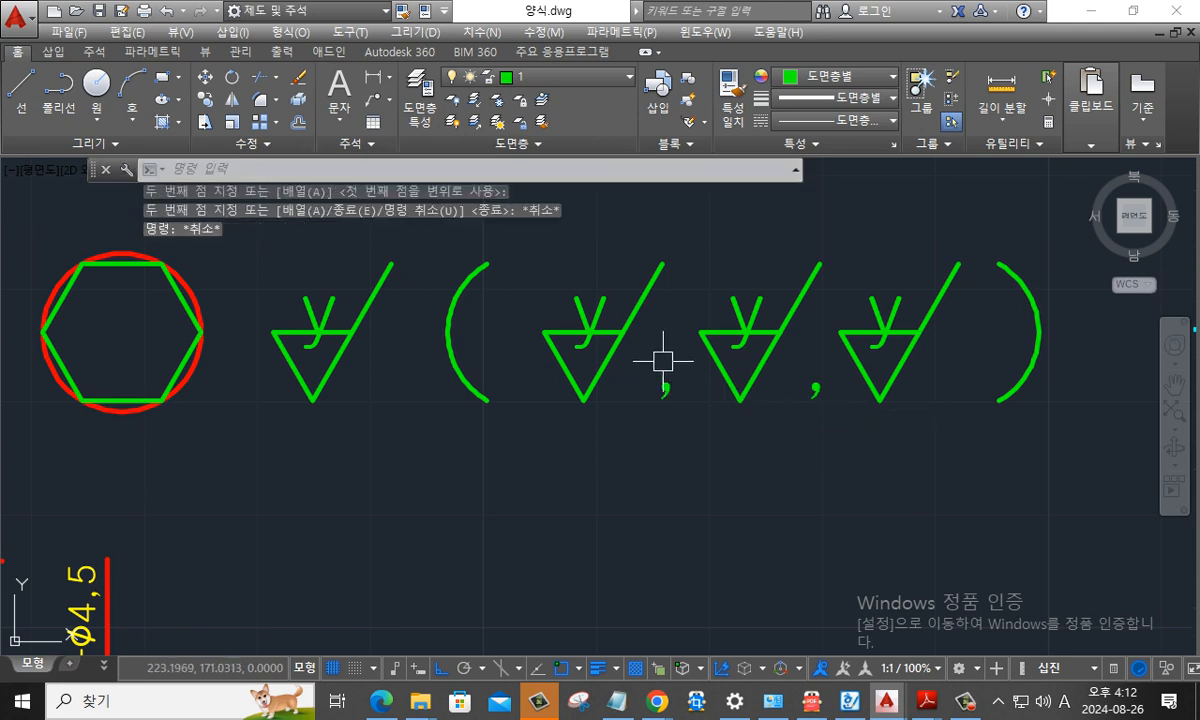
- Change the letter of the first check symbol inside the parentheses to w
text(ed)
key(Return)
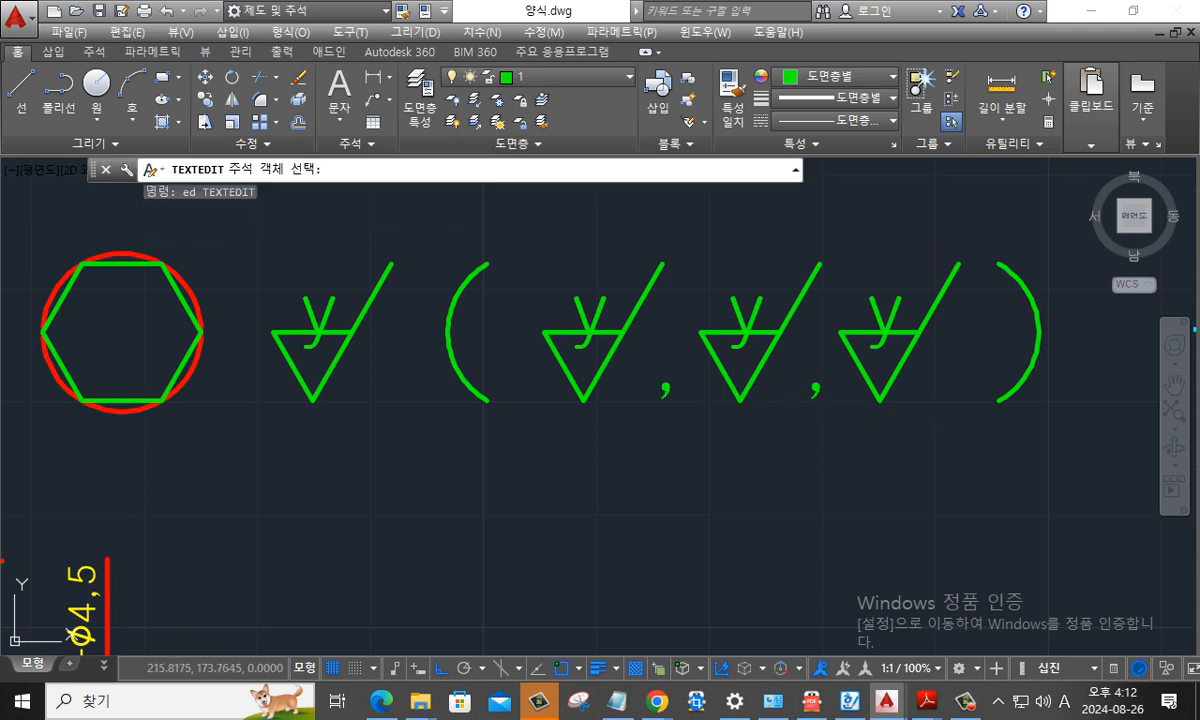
click(586, 318)
text(W)
key(Return)
- Change the letter of the middle check symbol inside the parentheses to x
key(Return)
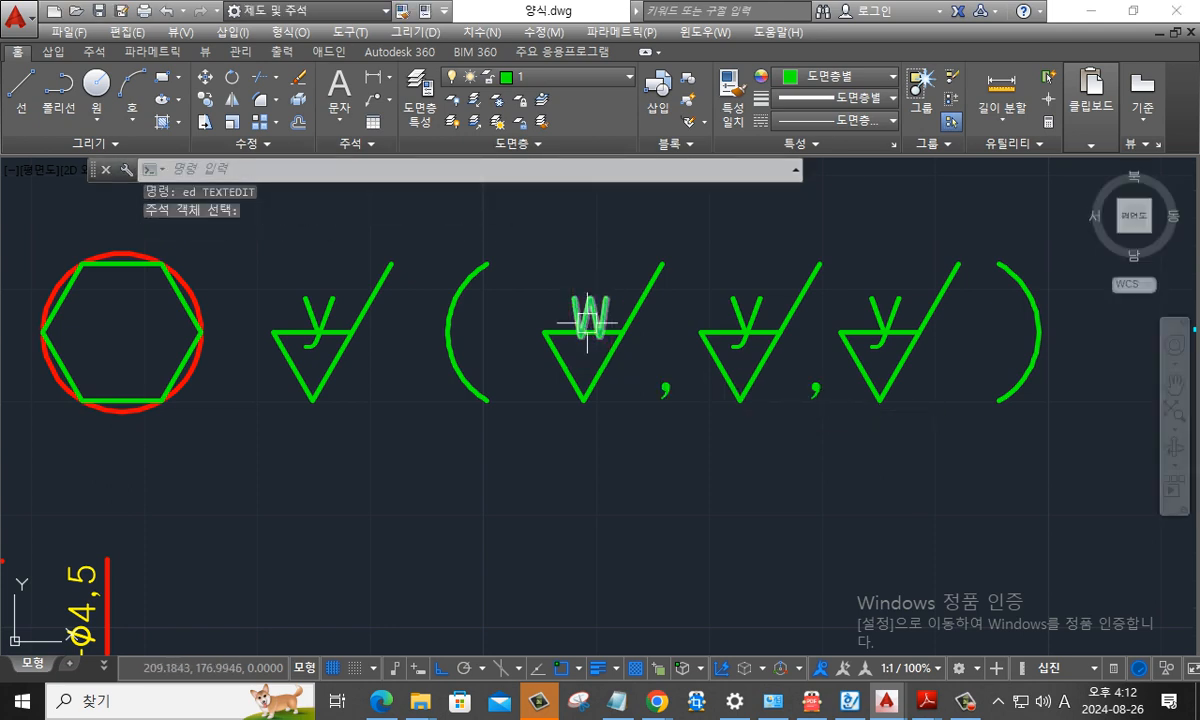
key(Return)
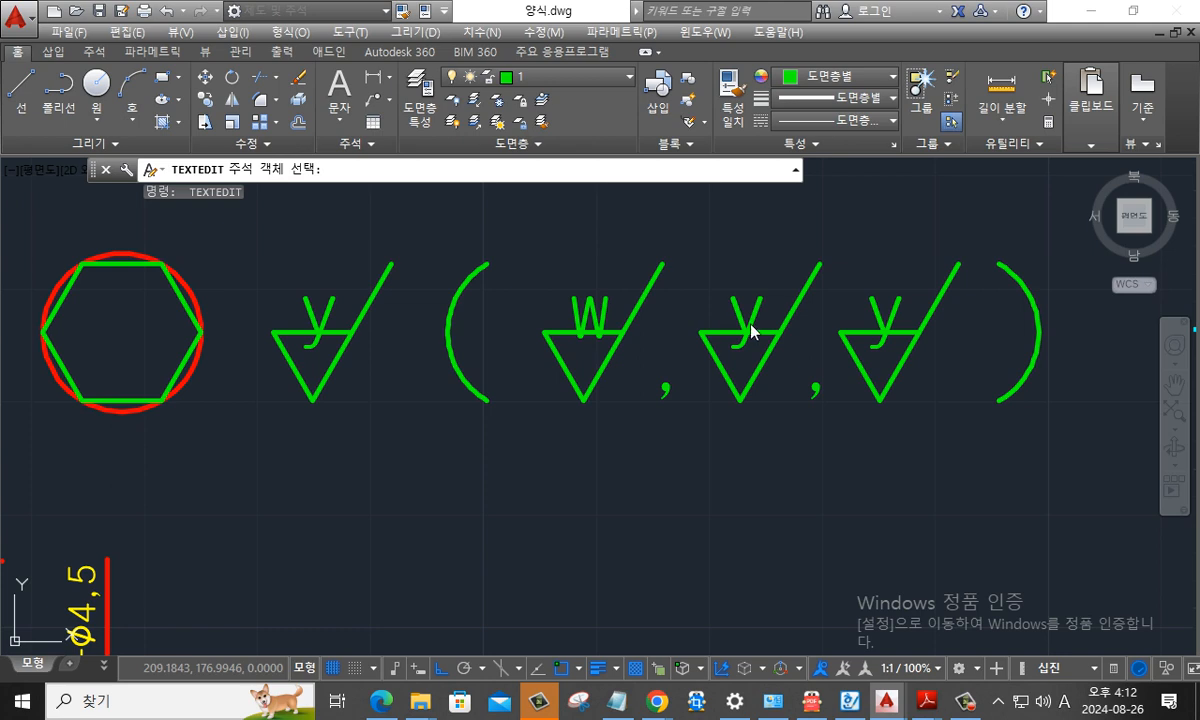
click(752, 332)
text(X)
key(Return)
key(Return)
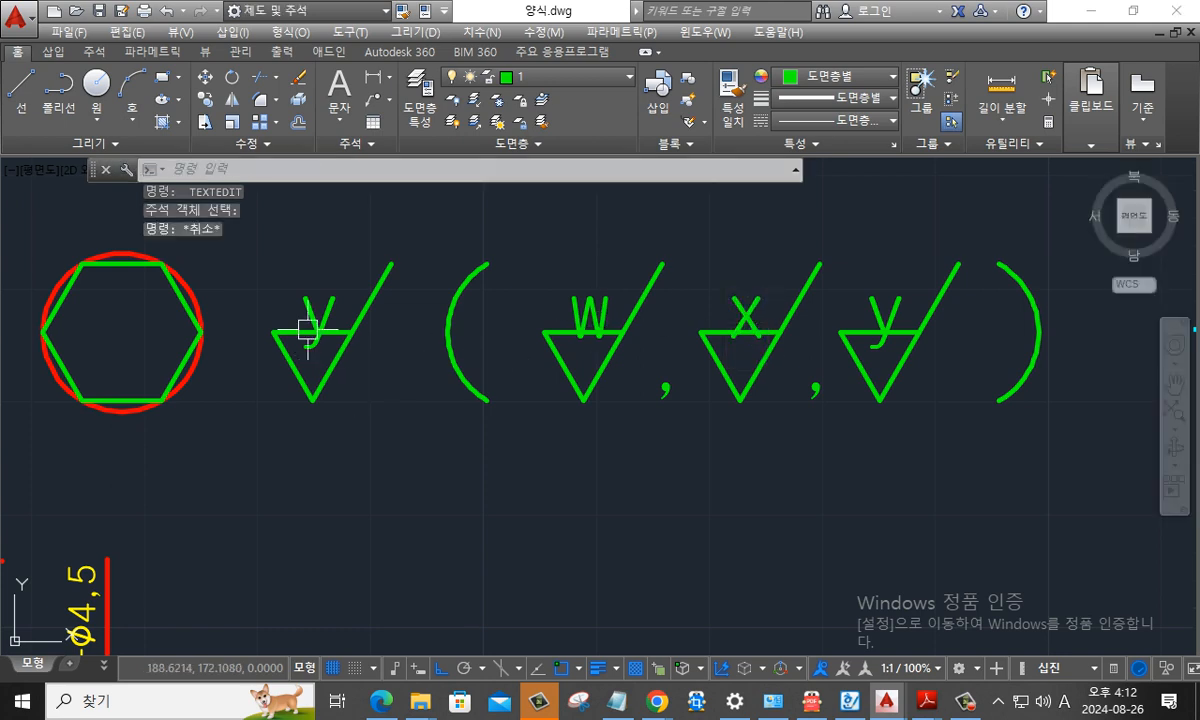
- Delete the letter y from the check symbol outside the parentheses and explode that symbol's polyline
click(313, 318)
key(Delete)
key(Escape)
text(x)
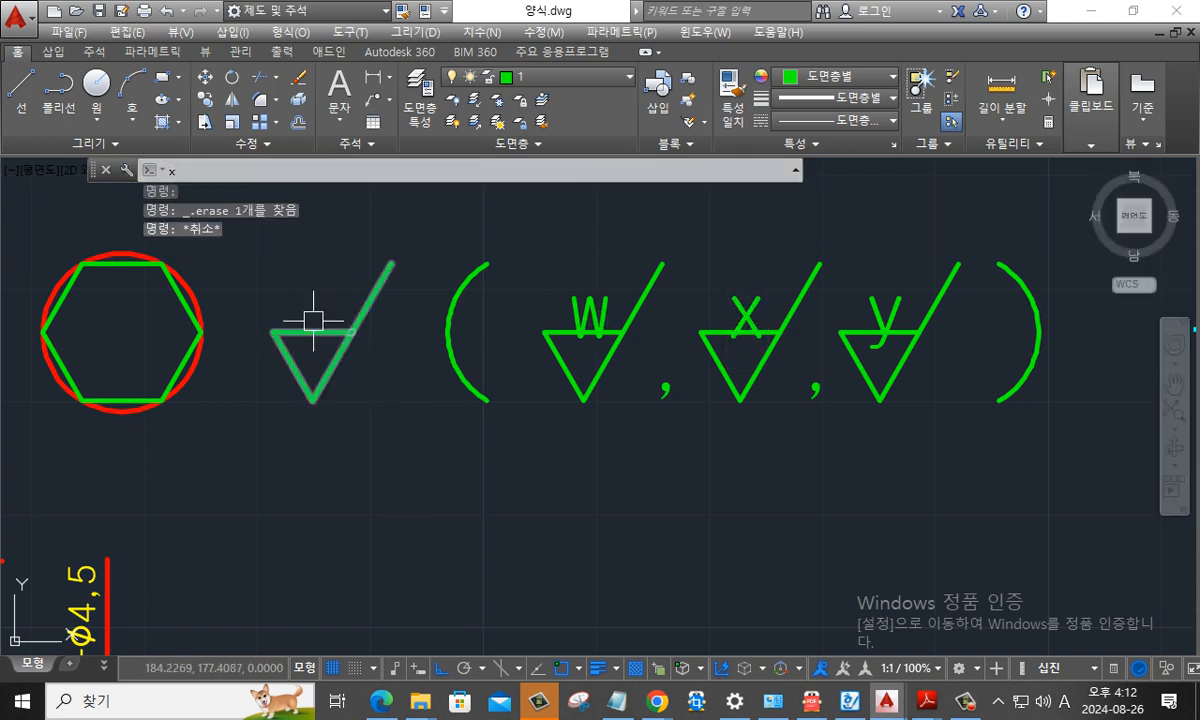
key(Return)
key(Escape)
- Draw a three-point circle touching all three sides of the triangle in the symbol outside the parentheses
text(c)
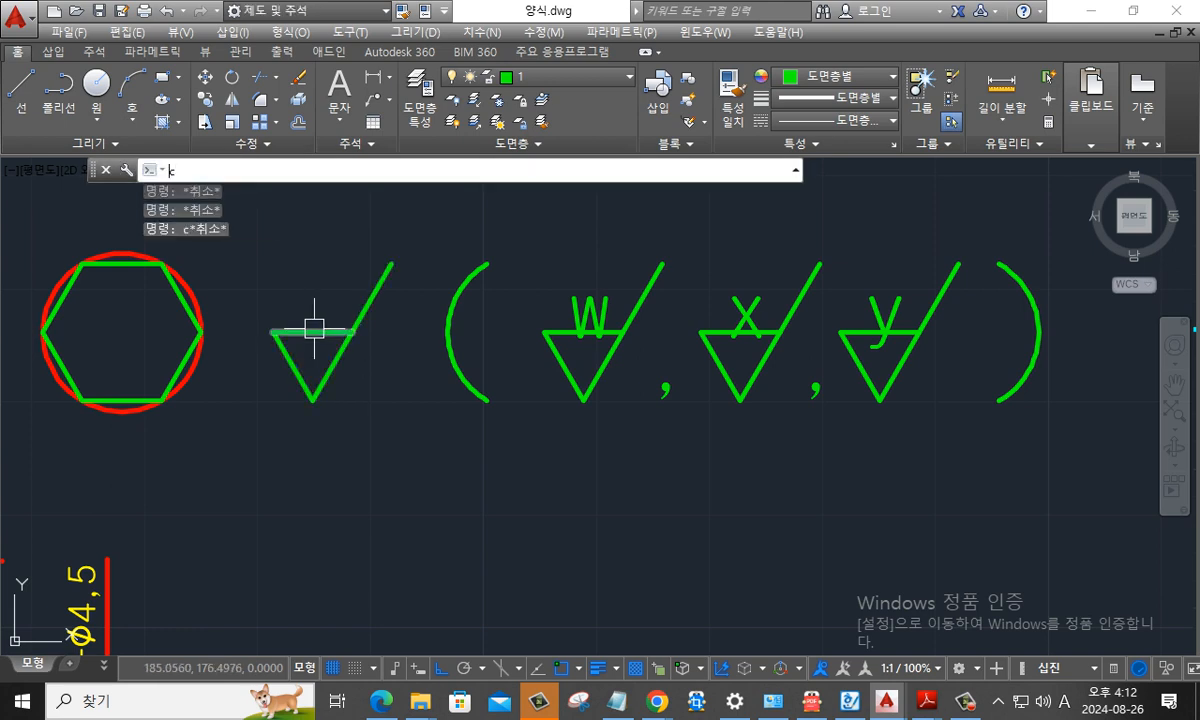
key(Return)
text(3p)
key(Return)
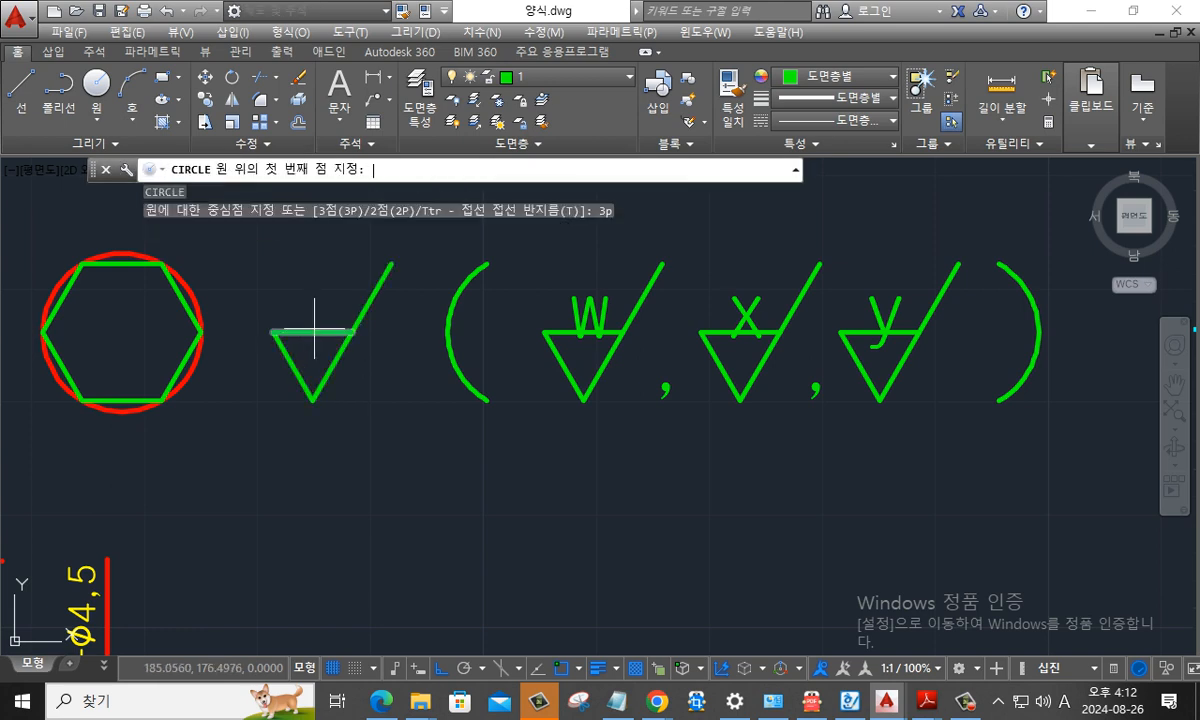
click(314, 331)
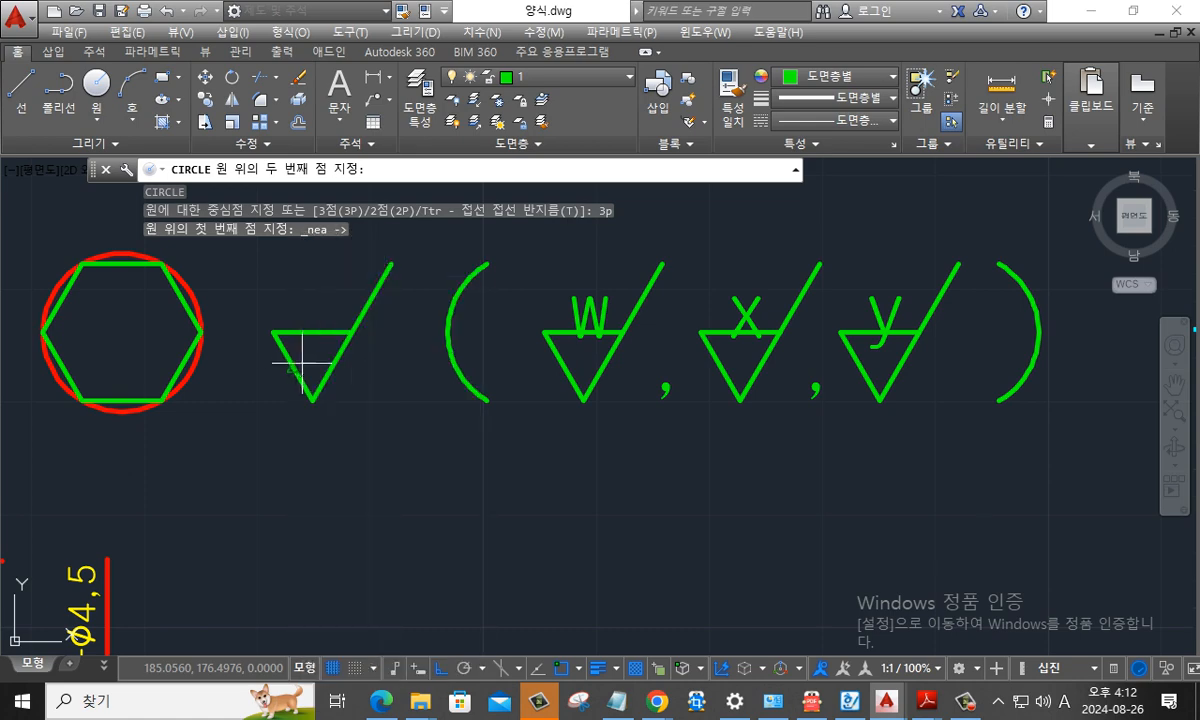
click(292, 370)
shift+right_click(334, 370)
key(g)
click(335, 370)
key(Escape)
key(Escape)
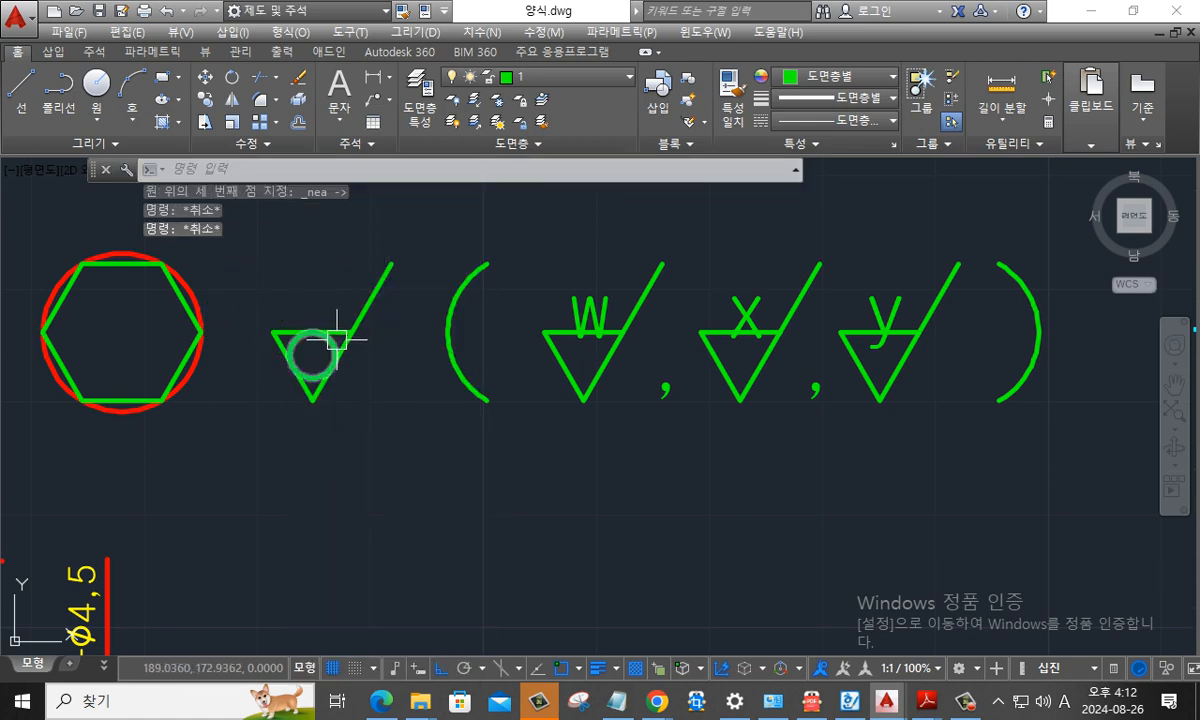
- Delete the horizontal line across the top of the circled check symbol
click(336, 330)
key(Delete)
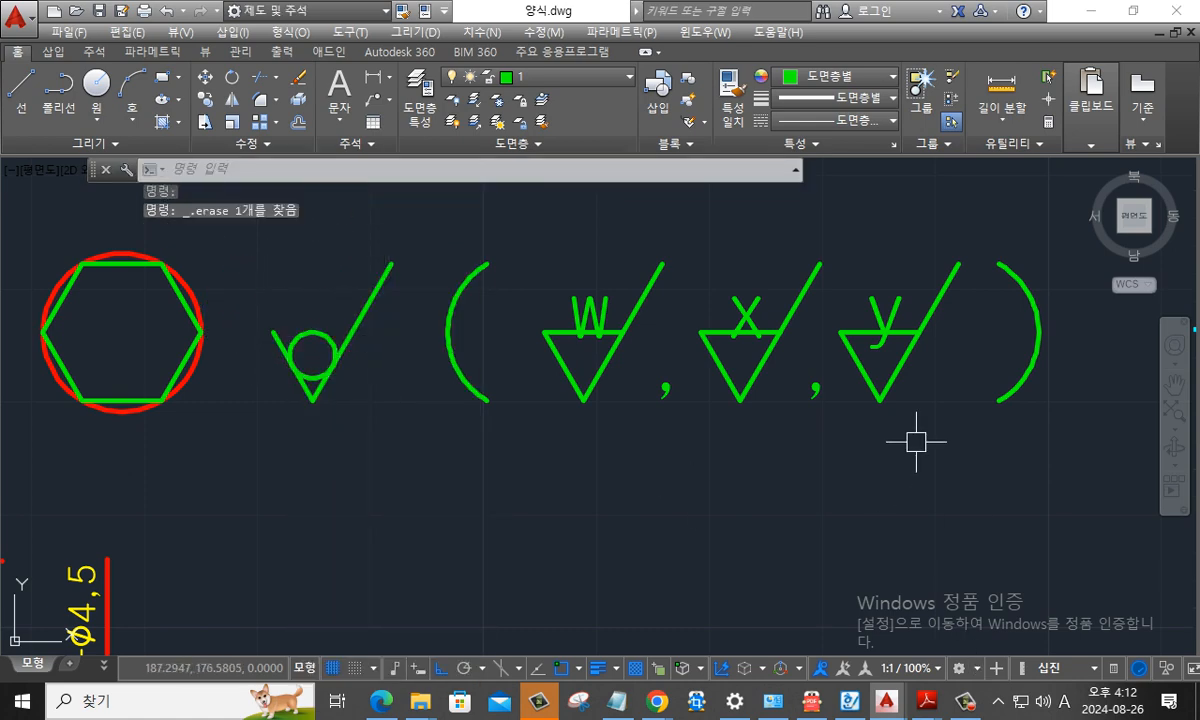
key(Escape)
- Delete the green hexagon inside the red circle
click(181, 358)
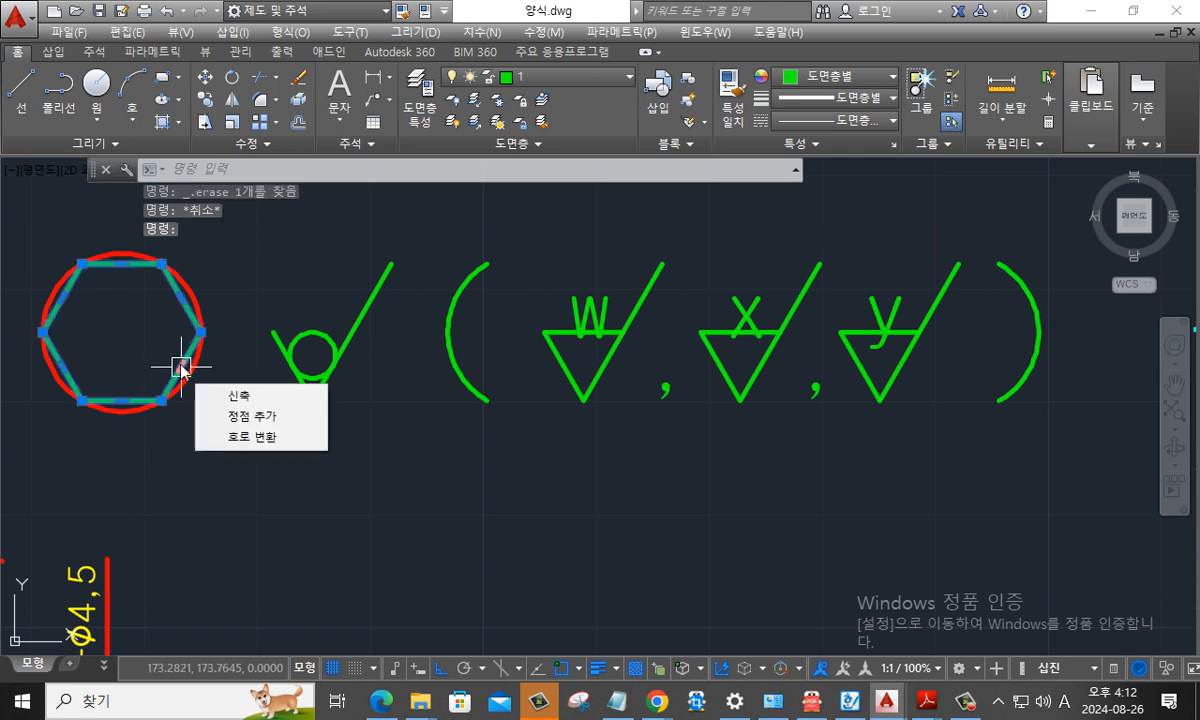
key(Escape)
click(163, 385)
key(Delete)
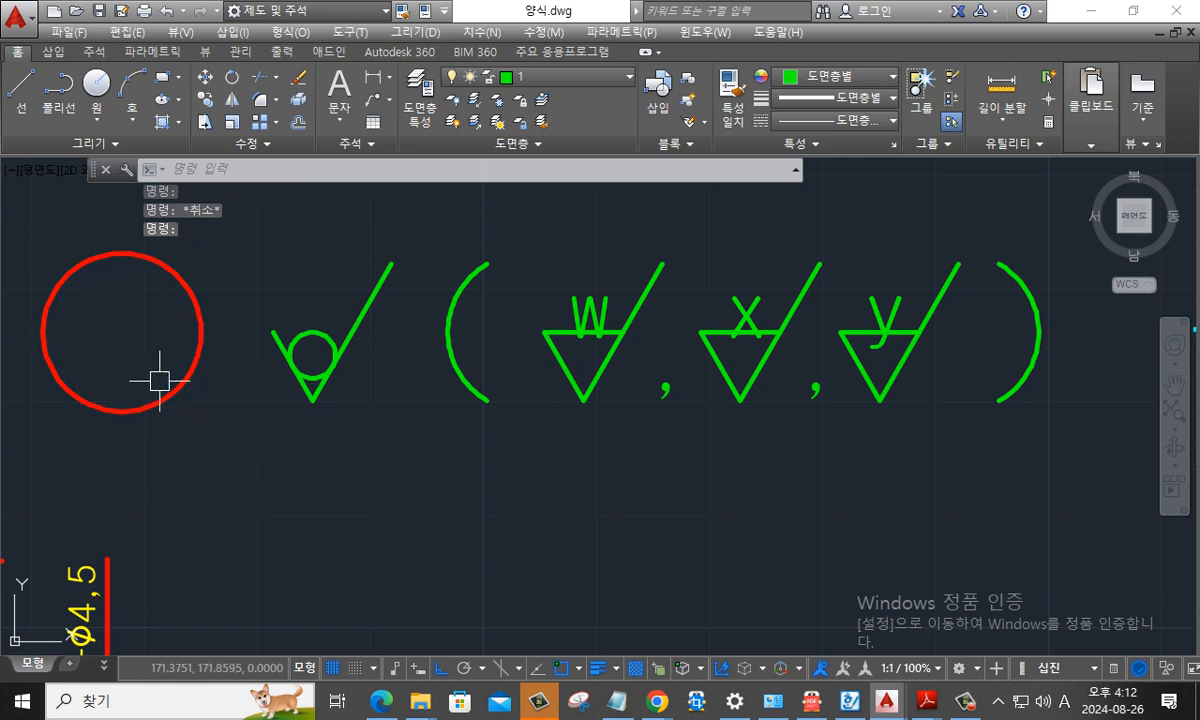
- Switch to 다솔도면집.pdf in Adobe Reader and examine the numbered part balloons on the gearbox assembly drawing
scroll(425, 450, down, 4)
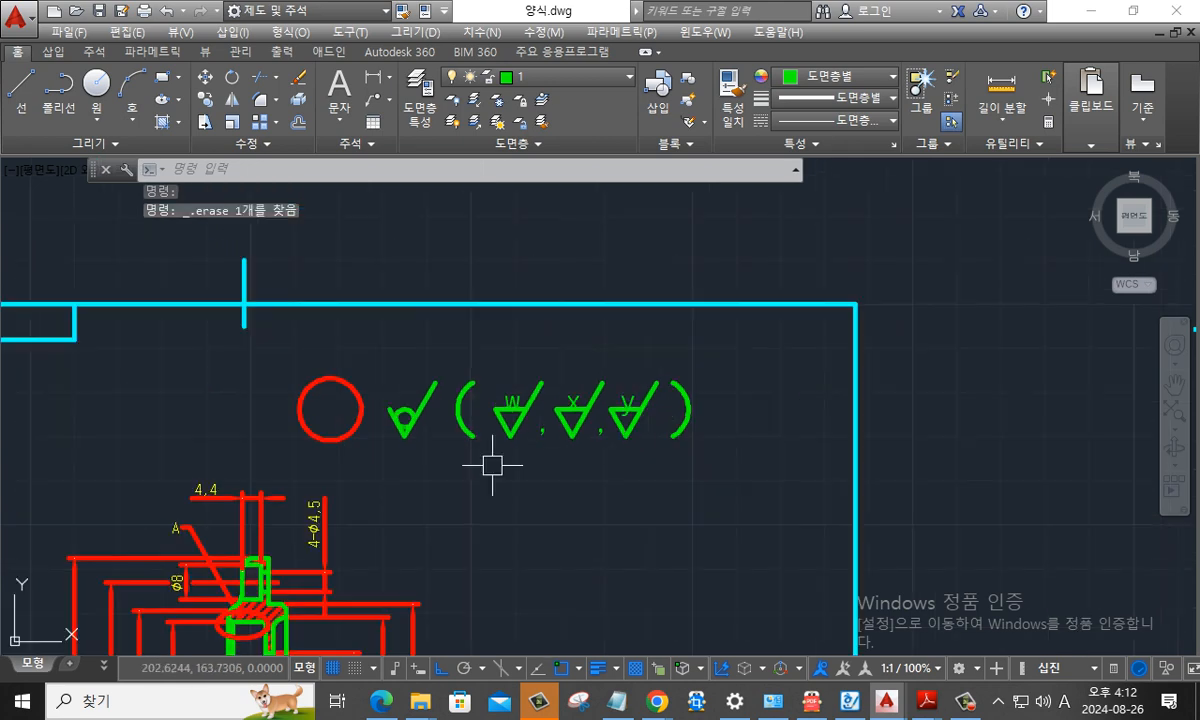
mouse_move(490, 466)
middle_down()
mouse_move(613, 391)
mouse_move(626, 368)
middle_up()
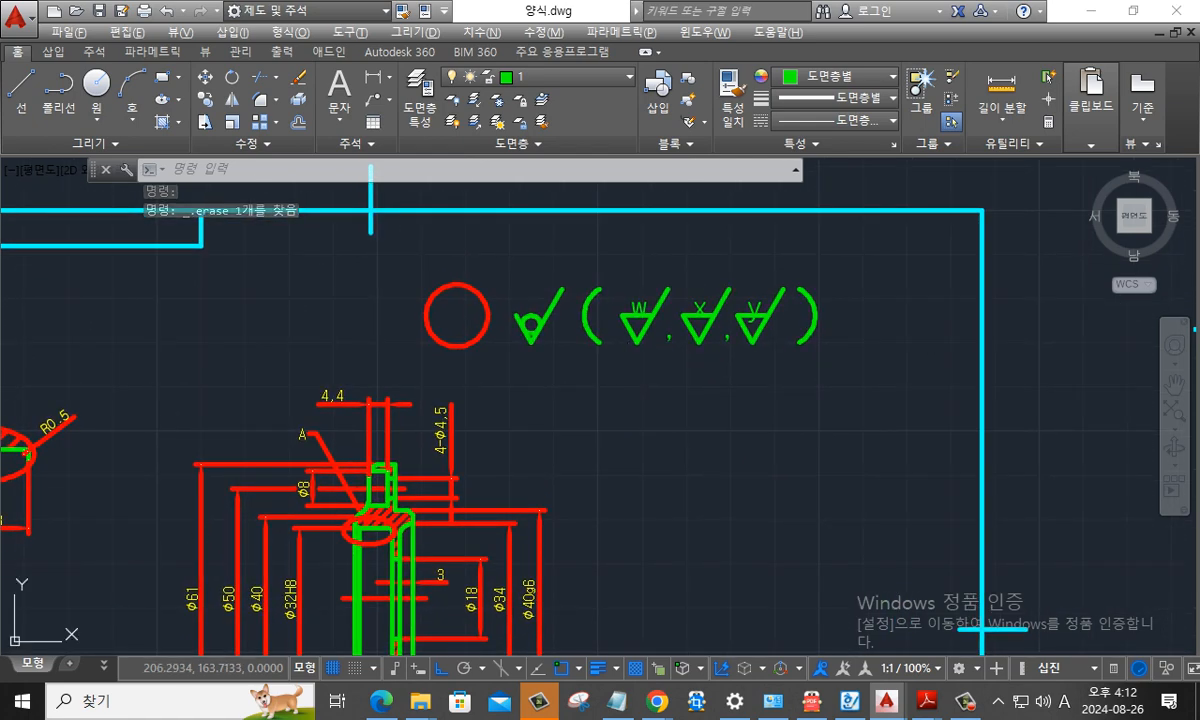
key(alt+Tab)
key(alt+Tab)
key(alt+Tab)
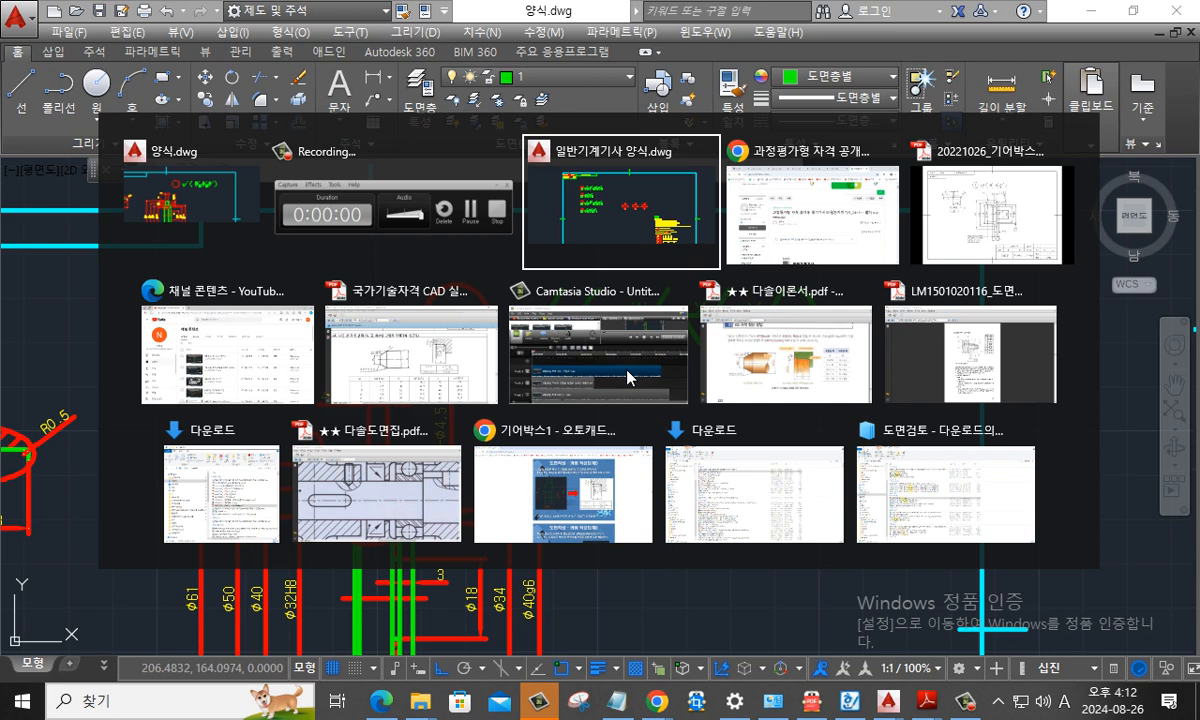
key(alt+Tab)
key(alt+Tab)
key(alt+Tab)
key(alt+Tab)
key(alt+Tab)
key(alt+Tab)
key(alt+Tab)
key(alt+Tab)
key(alt+Tab)
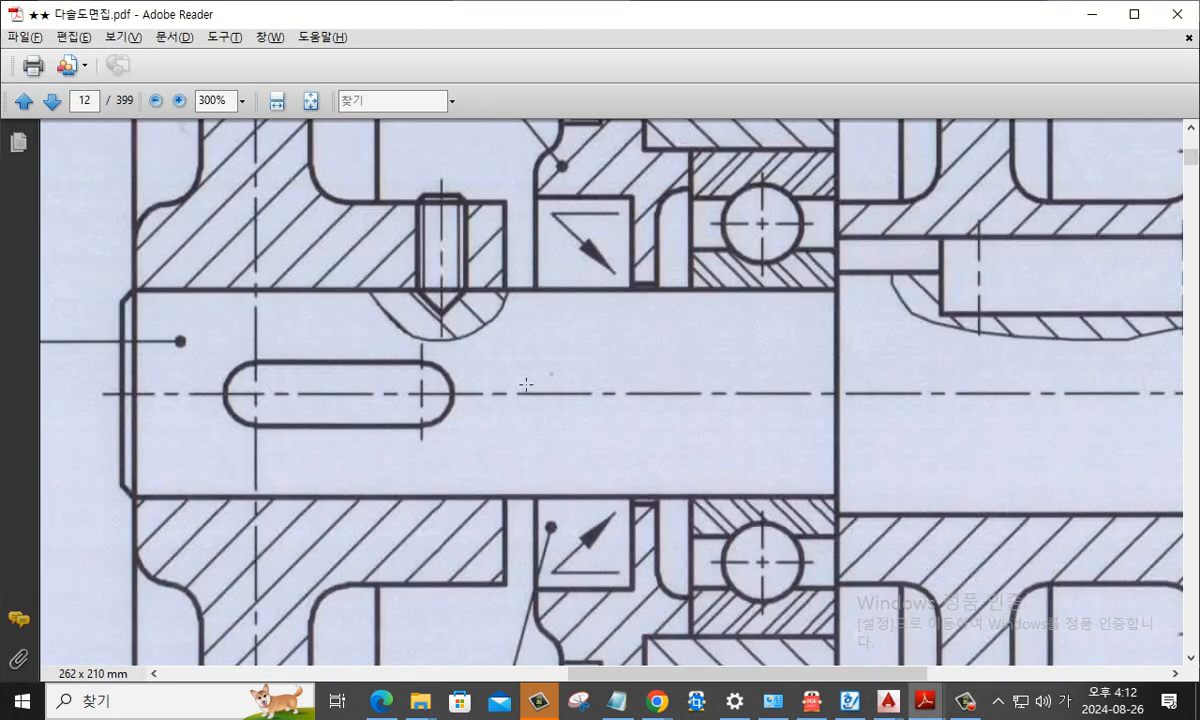
scroll(509, 254, up, 3)
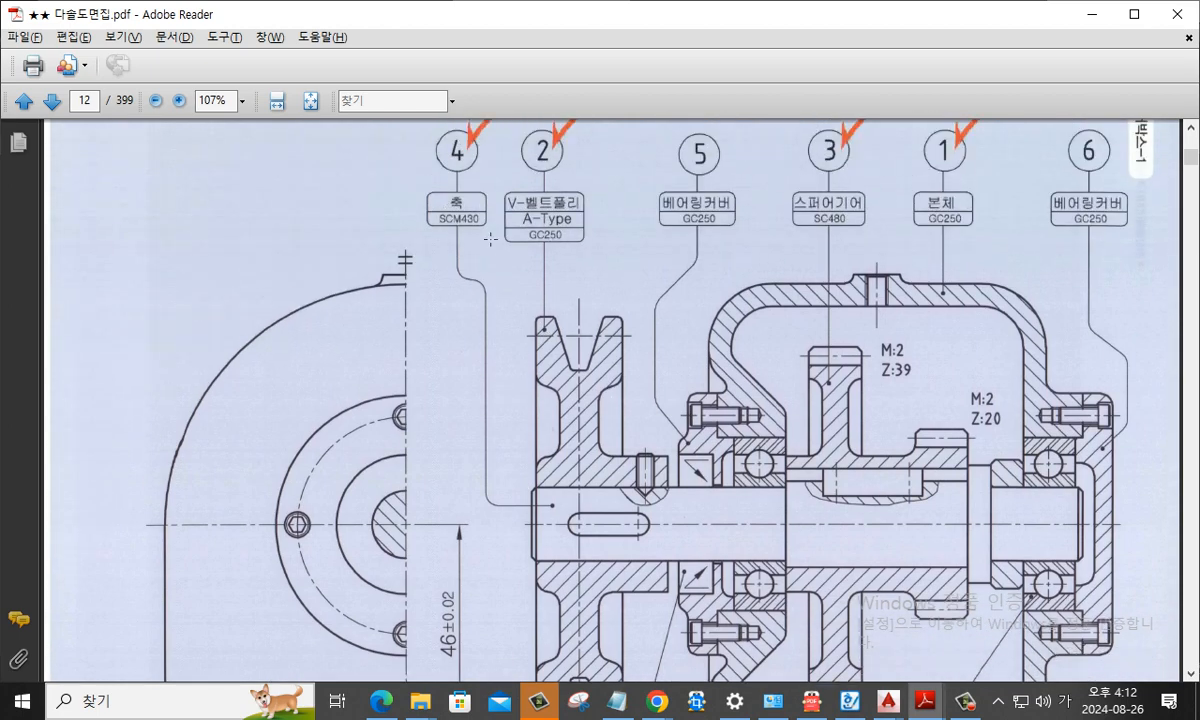
key(alt+Tab)
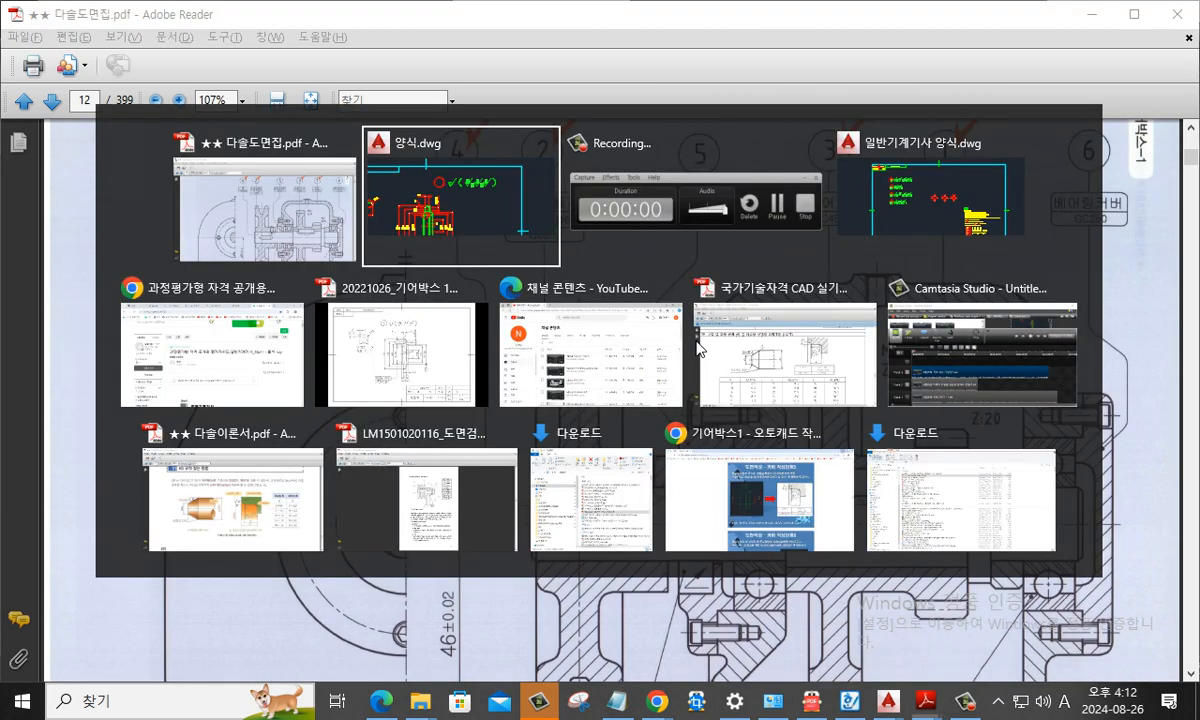
- Back in 양식.dwg, place the middle-center justified text 5 at the red circle's center, with height 5 and rotation 0
key(Escape)
key(Escape)
scroll(494, 315, up, 4)
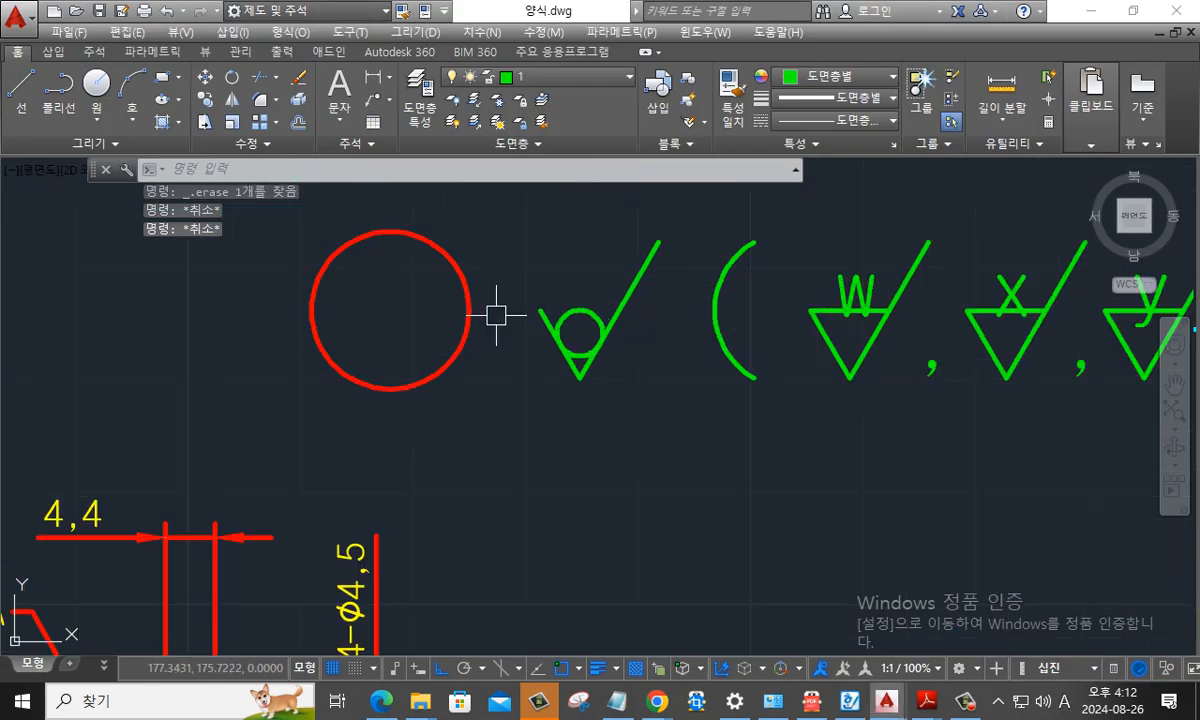
text(dt)
key(Return)
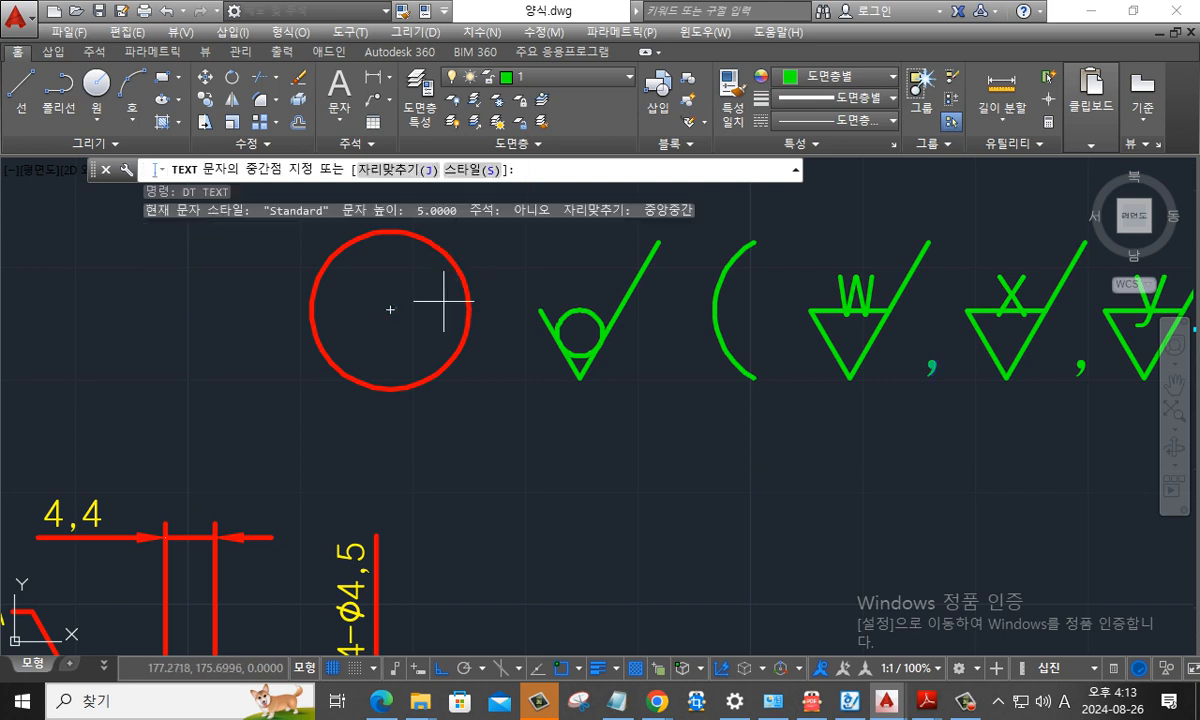
text(j)
key(Return)
text(mc)
key(Return)
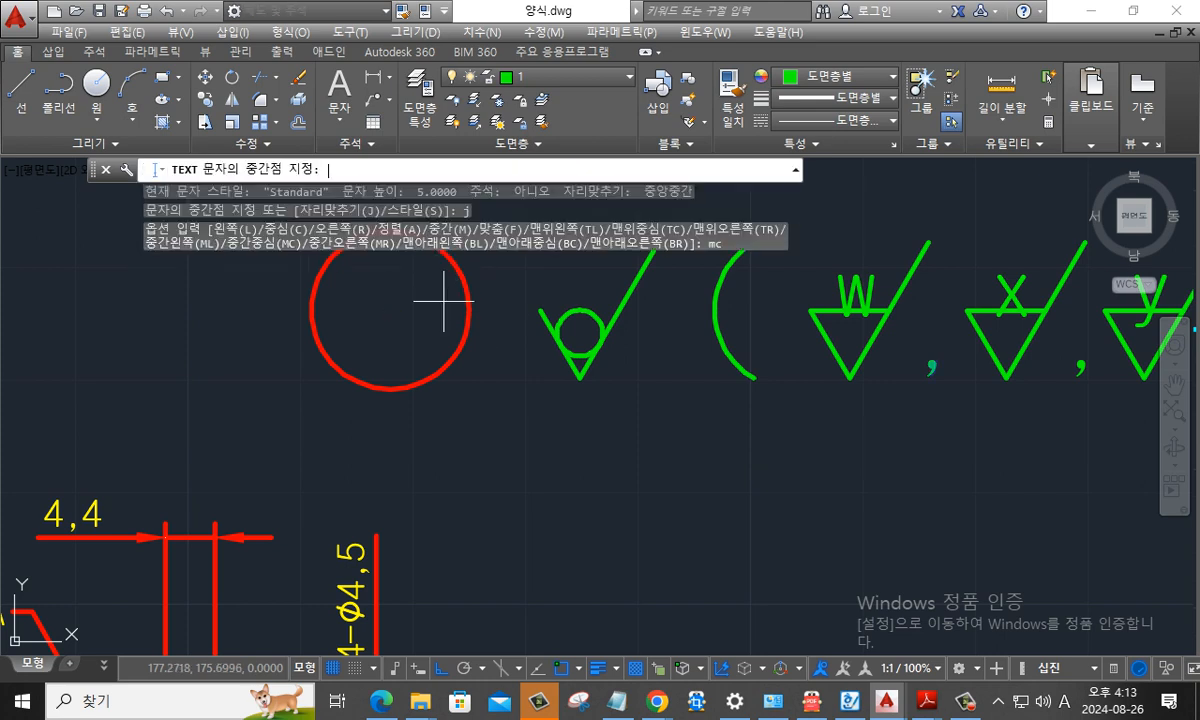
click(392, 309)
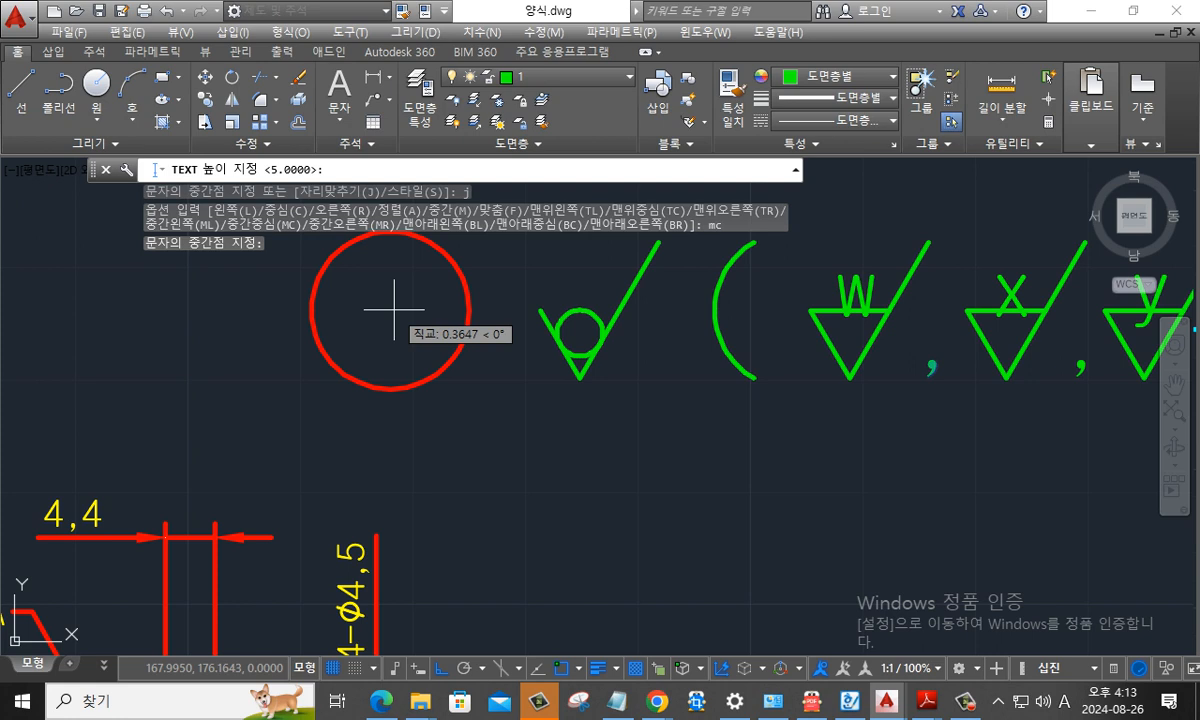
key(Return)
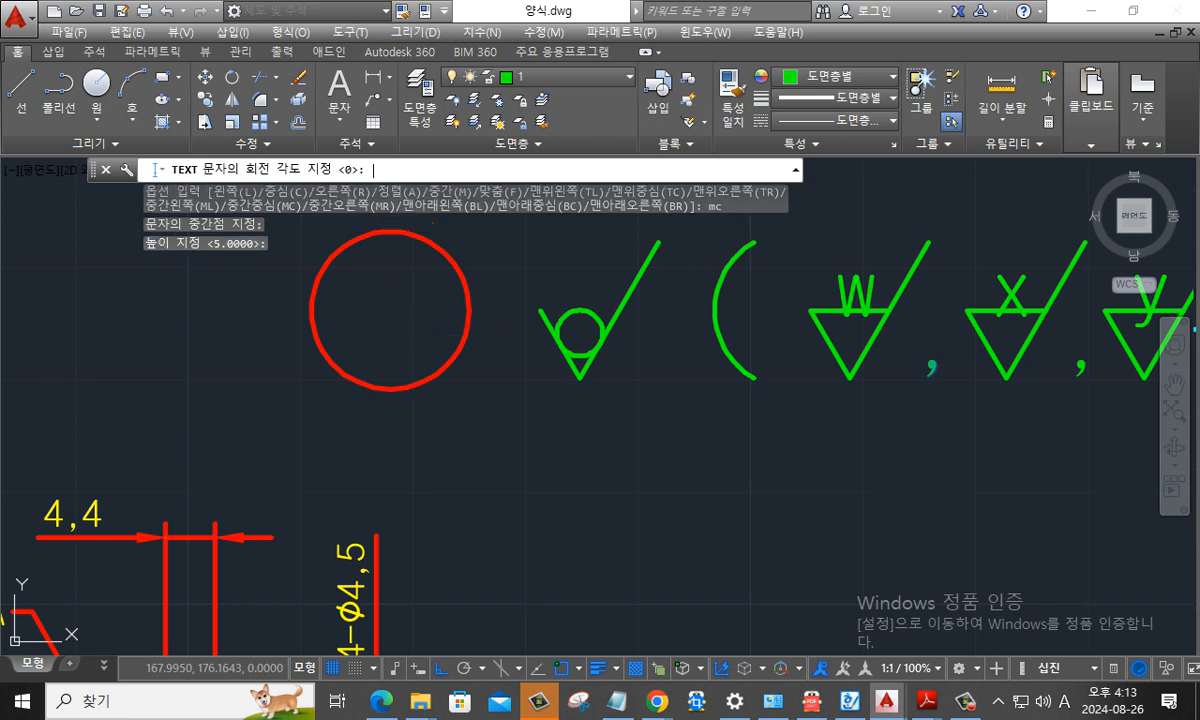
key(Return)
text(5)
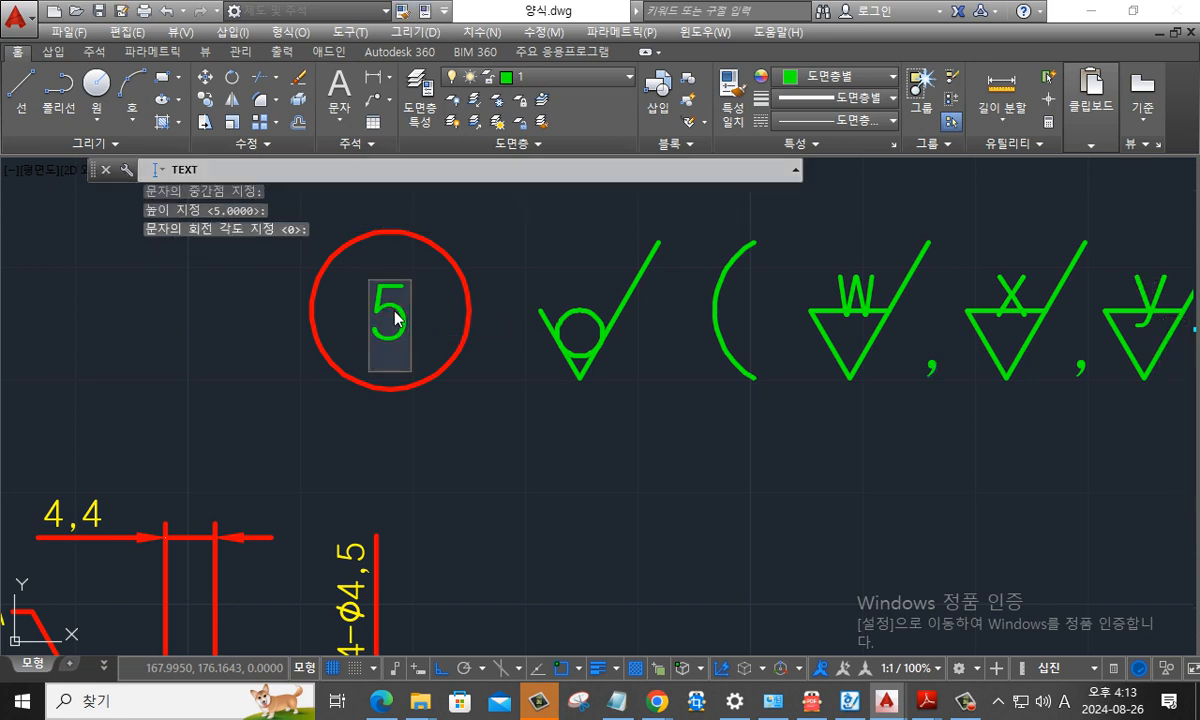
key(Return)
key(Return)
- Copy the w surface finish symbol from its triangle tip to the empty area just beyond the closing parenthesis, with ortho off
scroll(579, 420, down, 3)
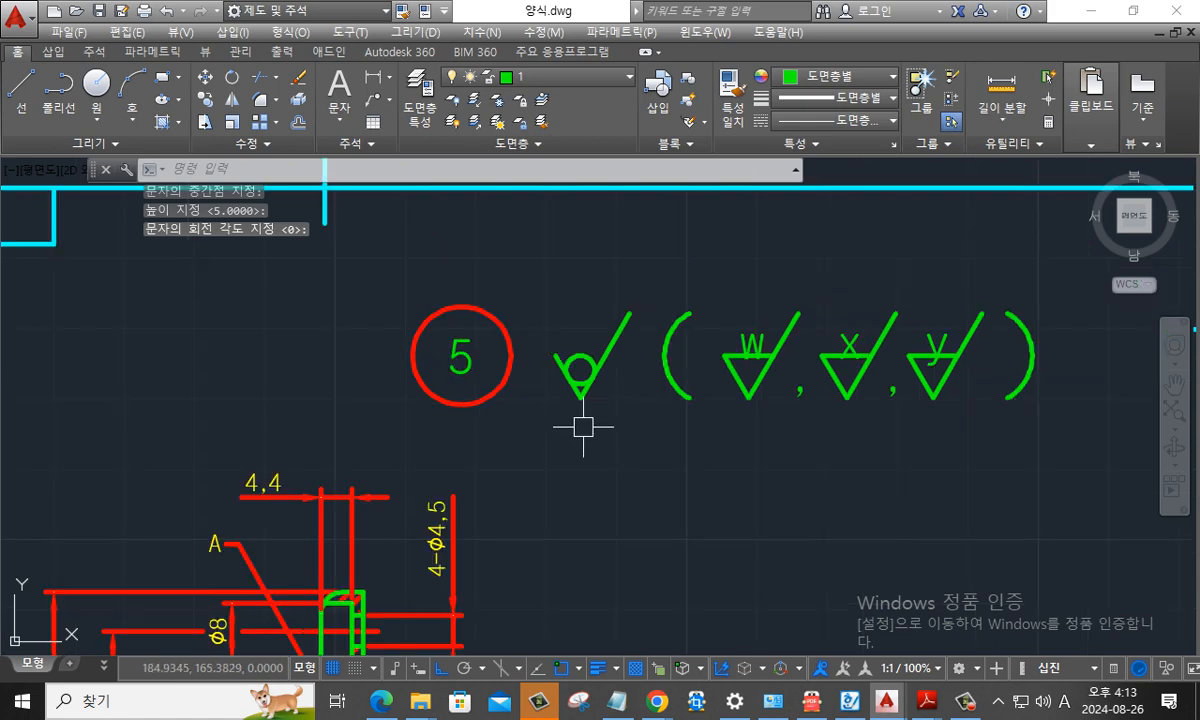
scroll(570, 410, down, 4)
middle_drag(691, 447, 587, 382)
scroll(590, 320, up, 4)
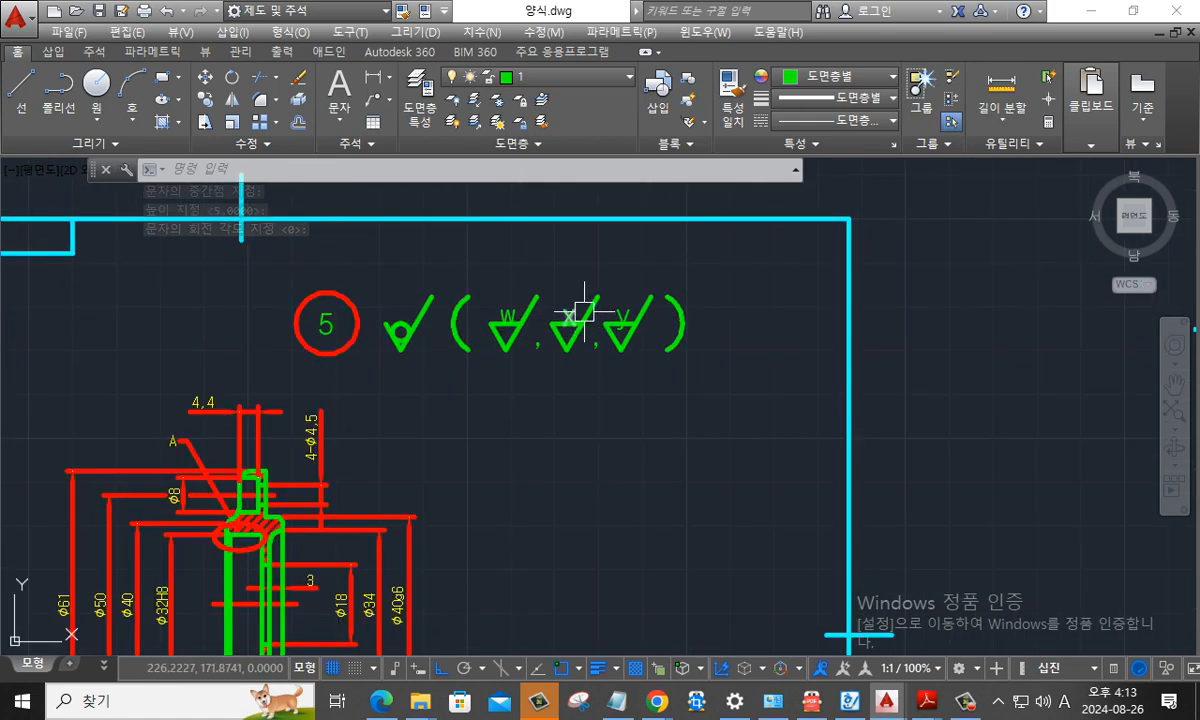
middle_drag(598, 308, 496, 318)
scroll(520, 312, up, 2)
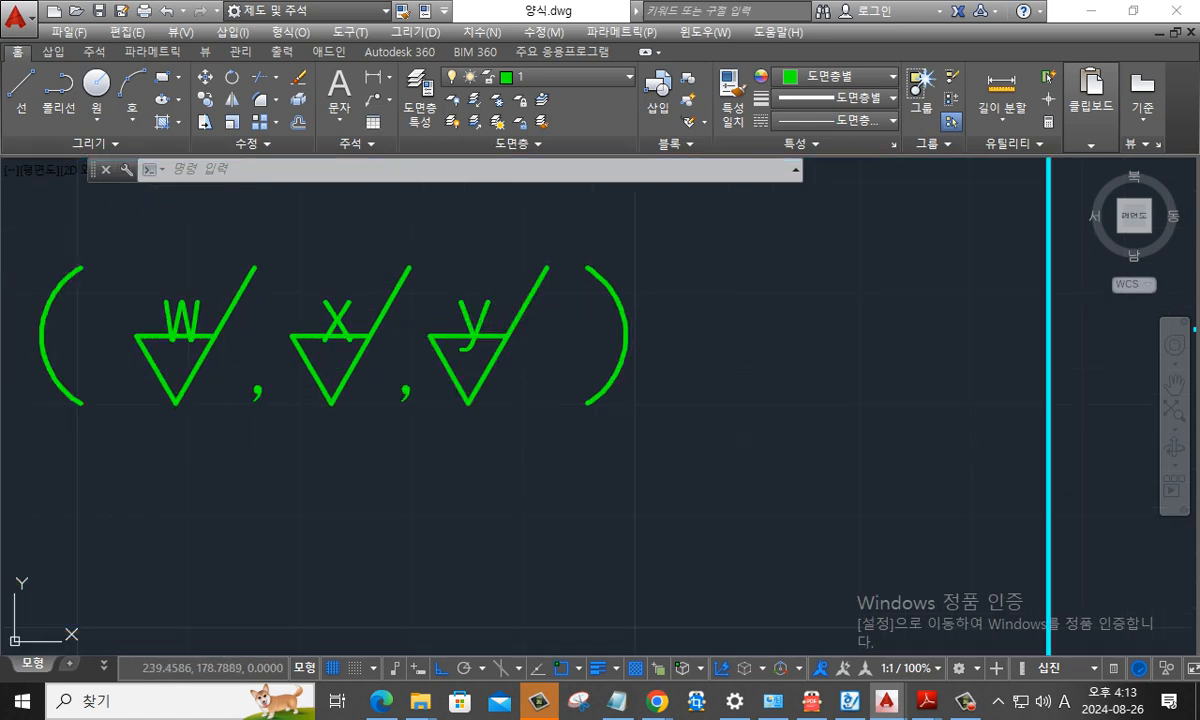
key(Escape)
key(Escape)
text(co)
key(Return)
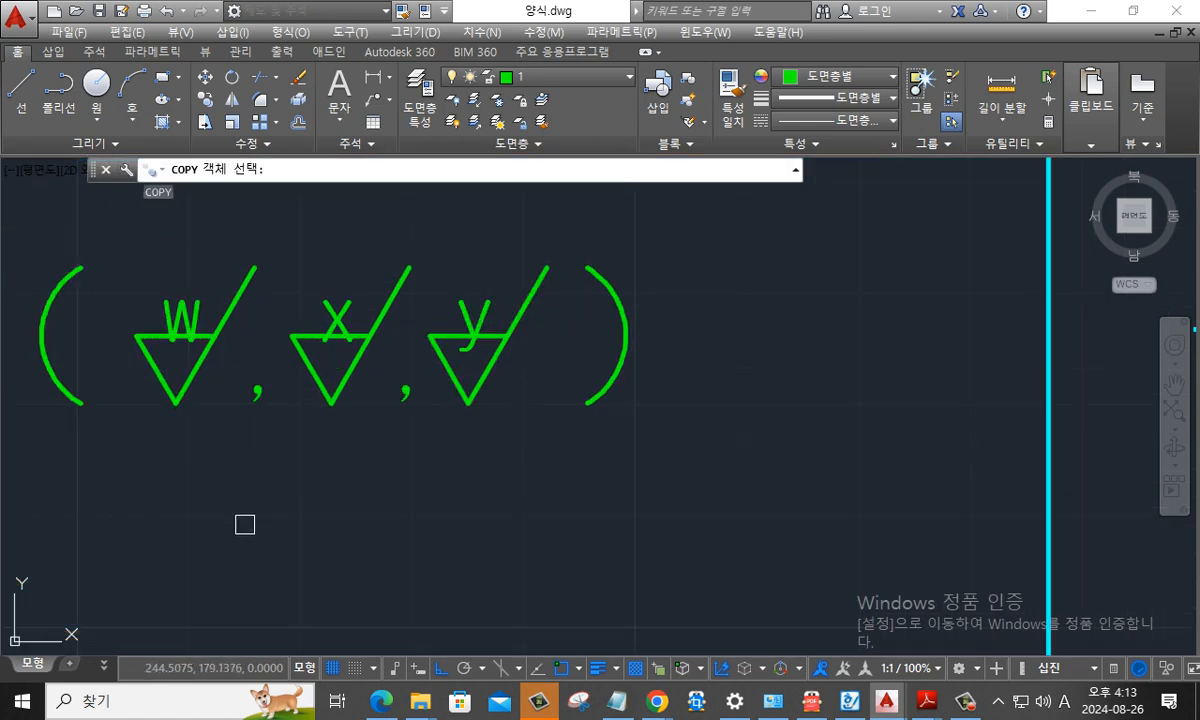
click(198, 470)
click(137, 285)
key(Return)
click(175, 400)
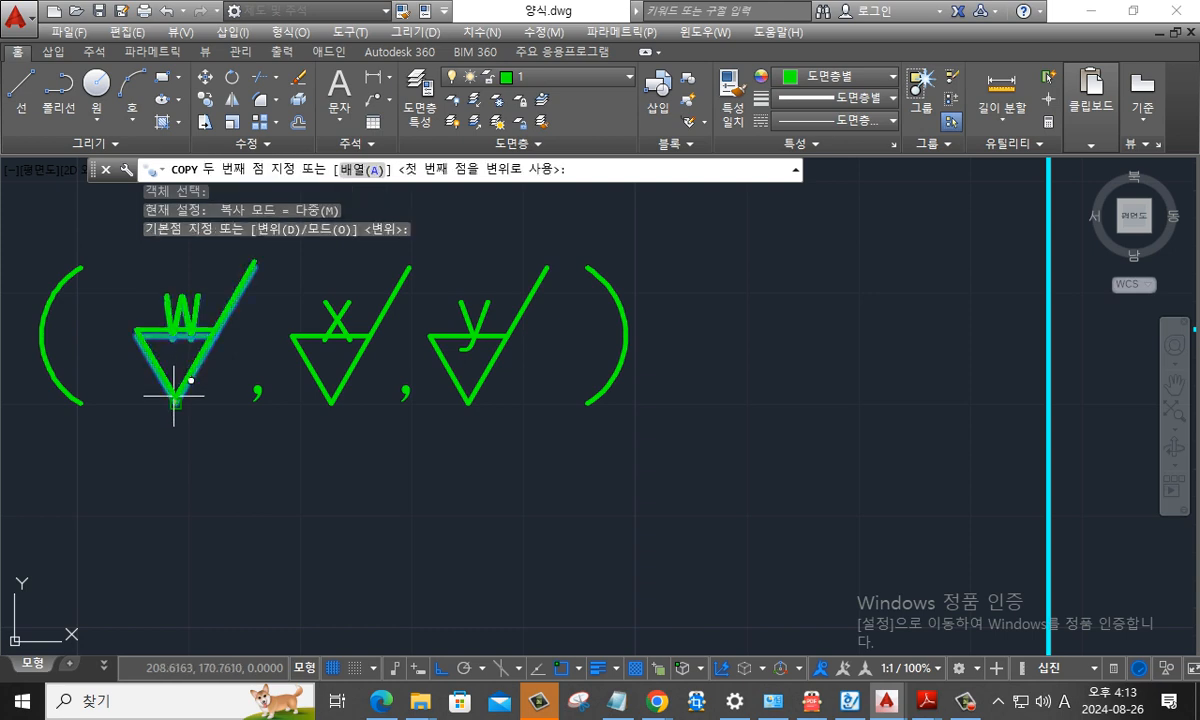
key(F8)
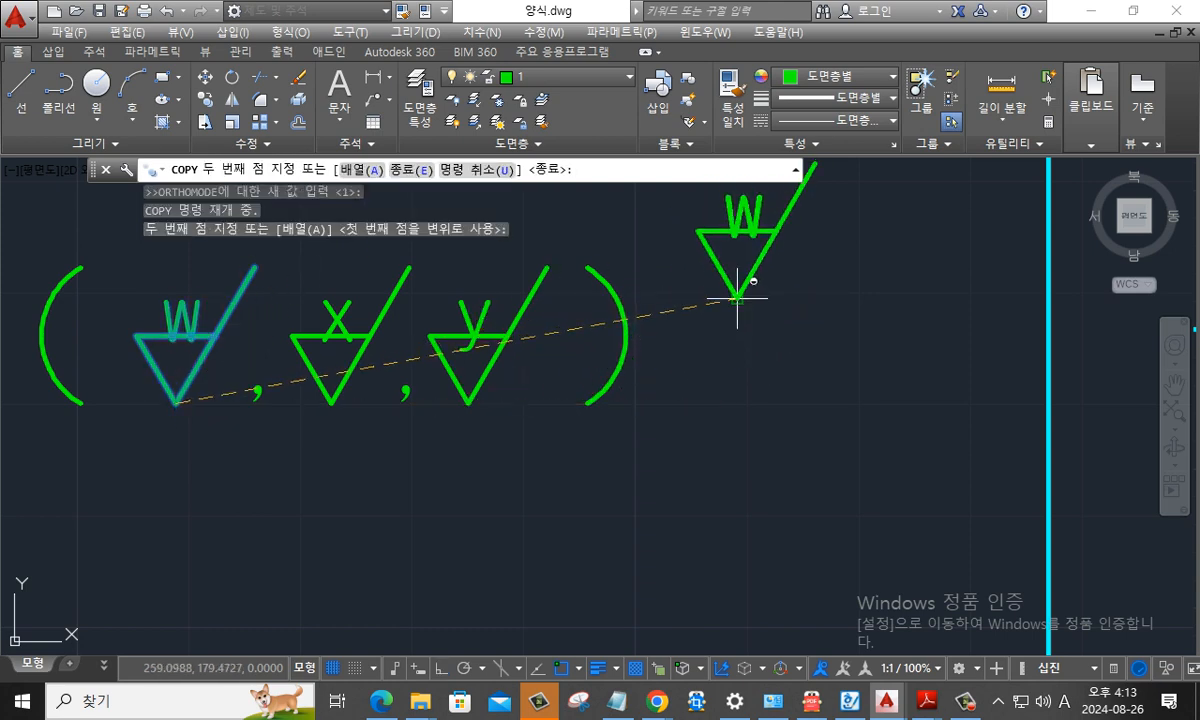
click(737, 297)
middle_drag(737, 297, 577, 362)
key(Escape)
- Scale the copied w symbol by a factor of 0.5 about its triangle tip
text(sc)
key(Return)
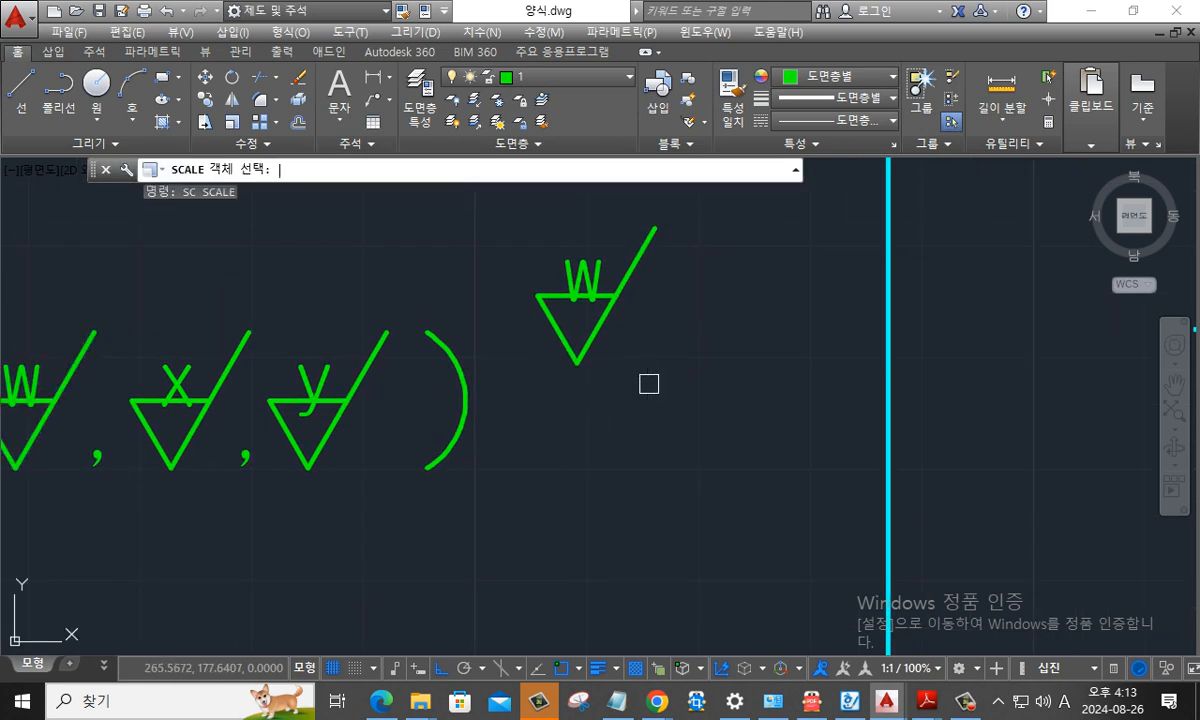
click(662, 394)
click(528, 238)
key(Return)
click(577, 363)
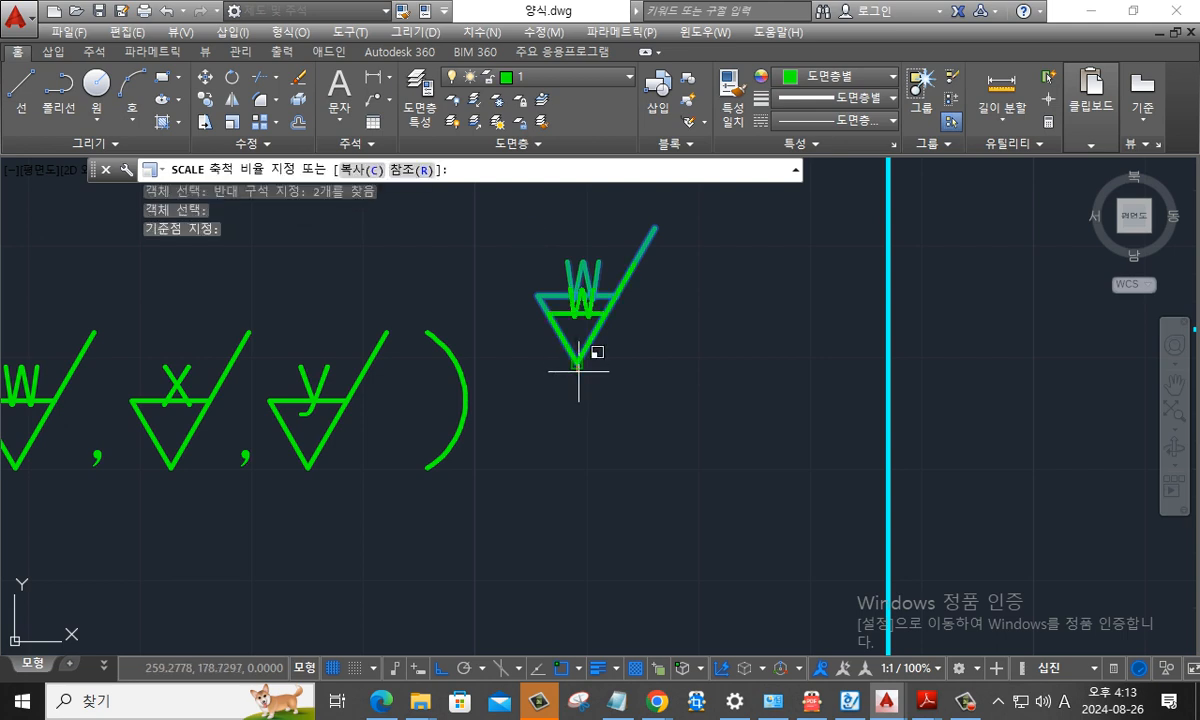
key(Return)
key(Escape)
key(Escape)
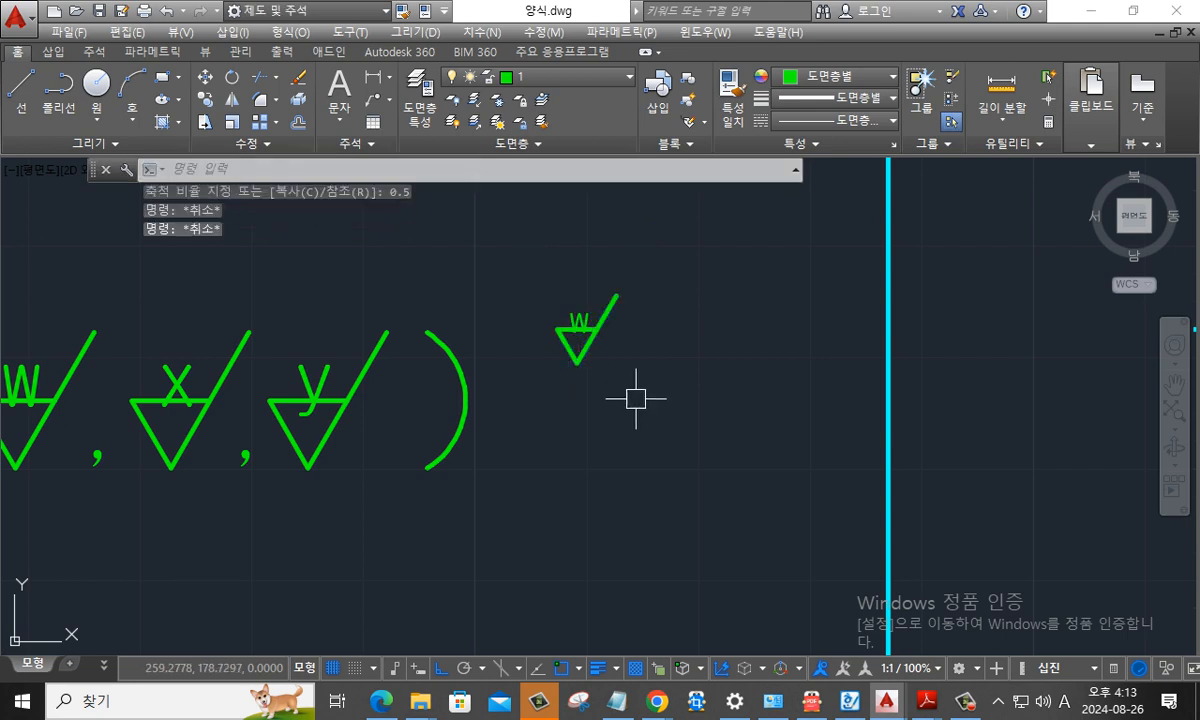
- Make 가는선 the current layer
click(632, 399)
click(553, 268)
key(Return)
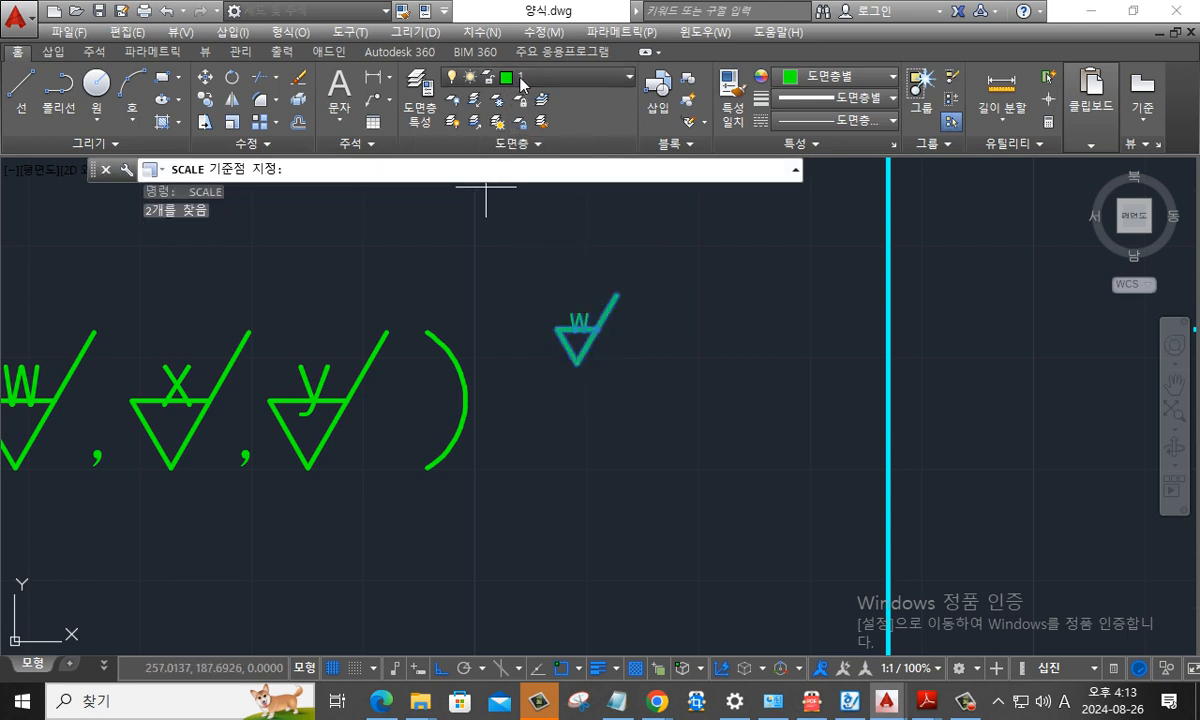
click(540, 76)
click(540, 232)
key(Escape)
key(Escape)
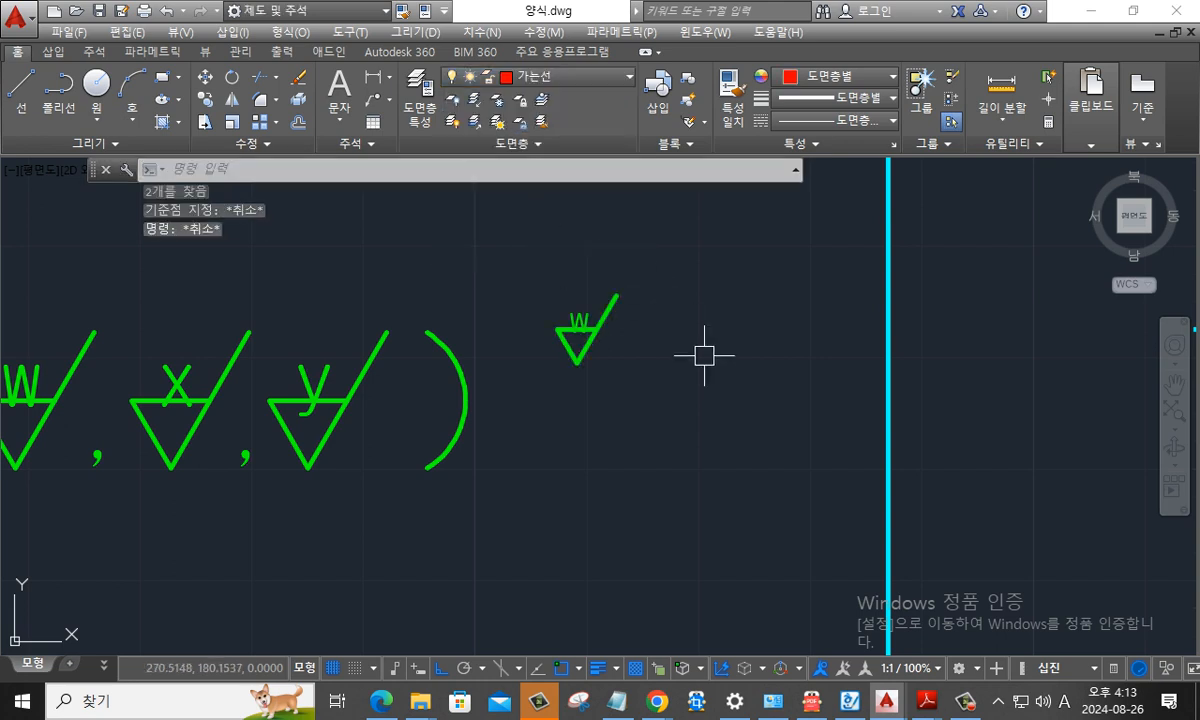
text(ar)
key(Return)
click(665, 360)
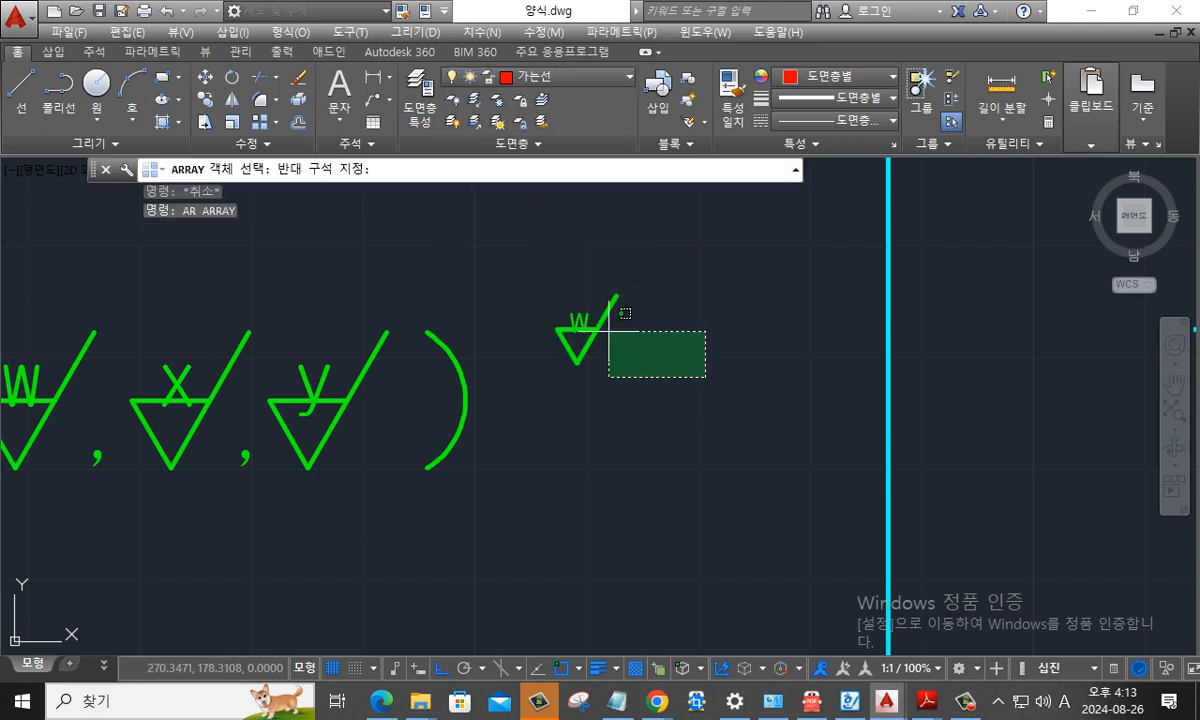
click(535, 265)
key(Return)
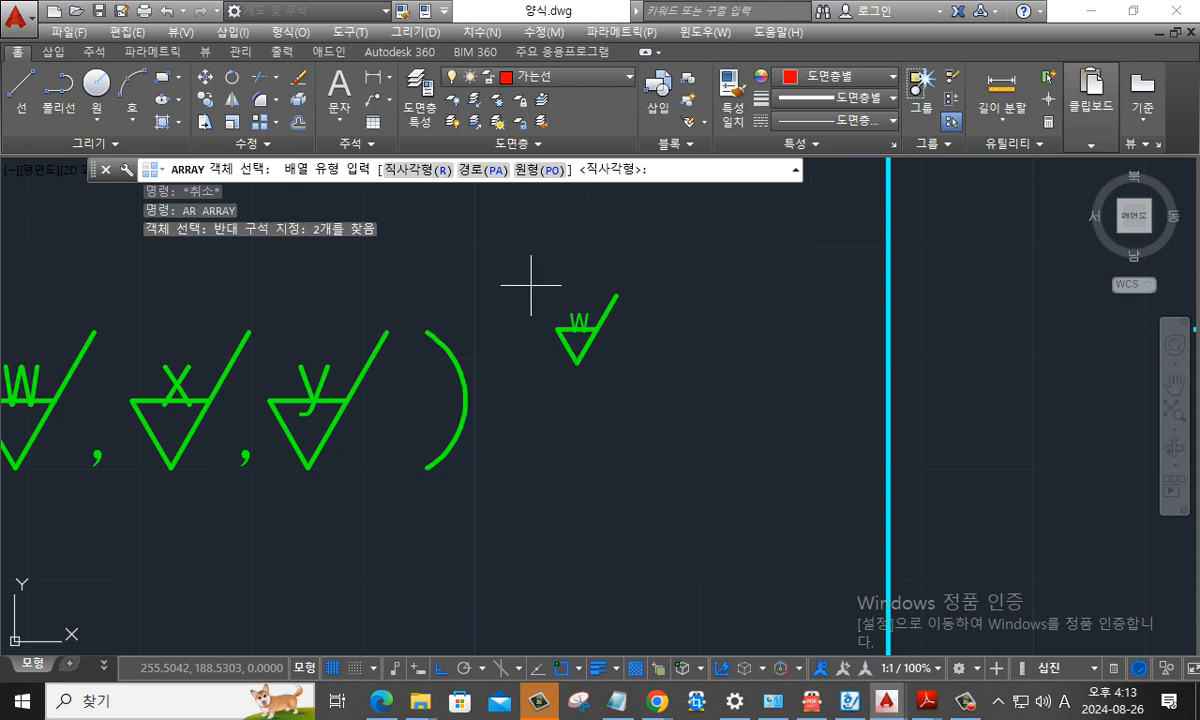
key(Escape)
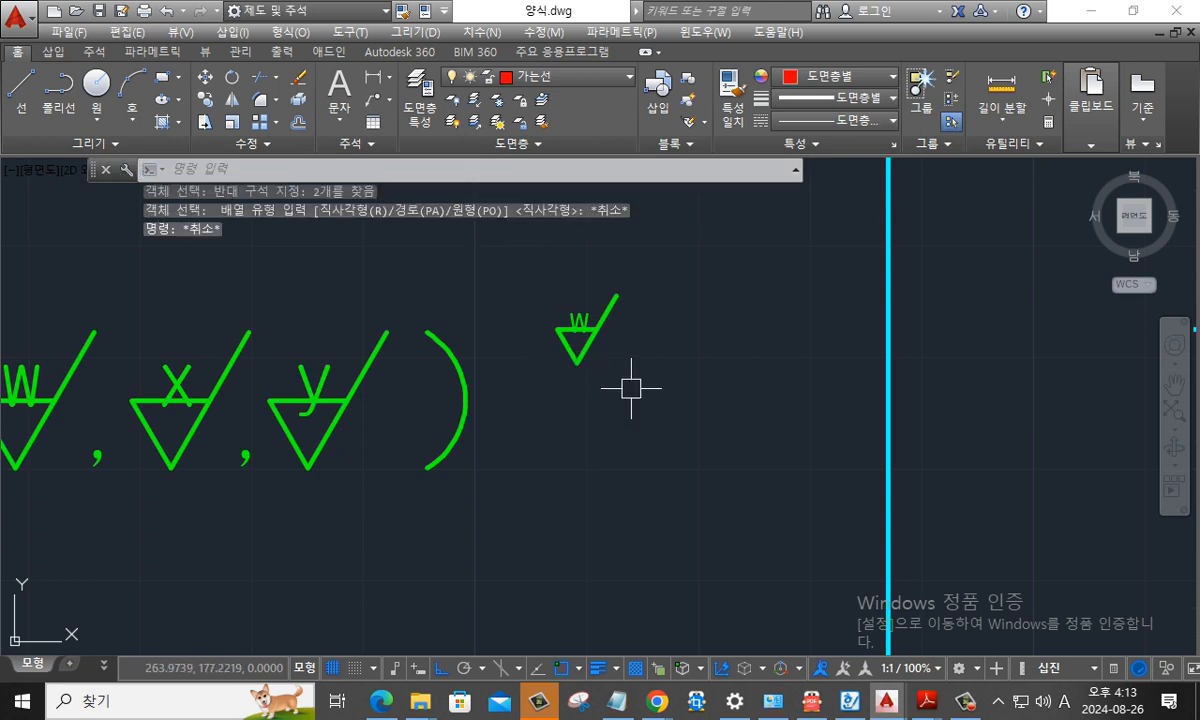
- Create a polar array of the small w symbol with 4 items around a point just below its triangle tip
text(ar)
key(Return)
click(647, 401)
click(528, 249)
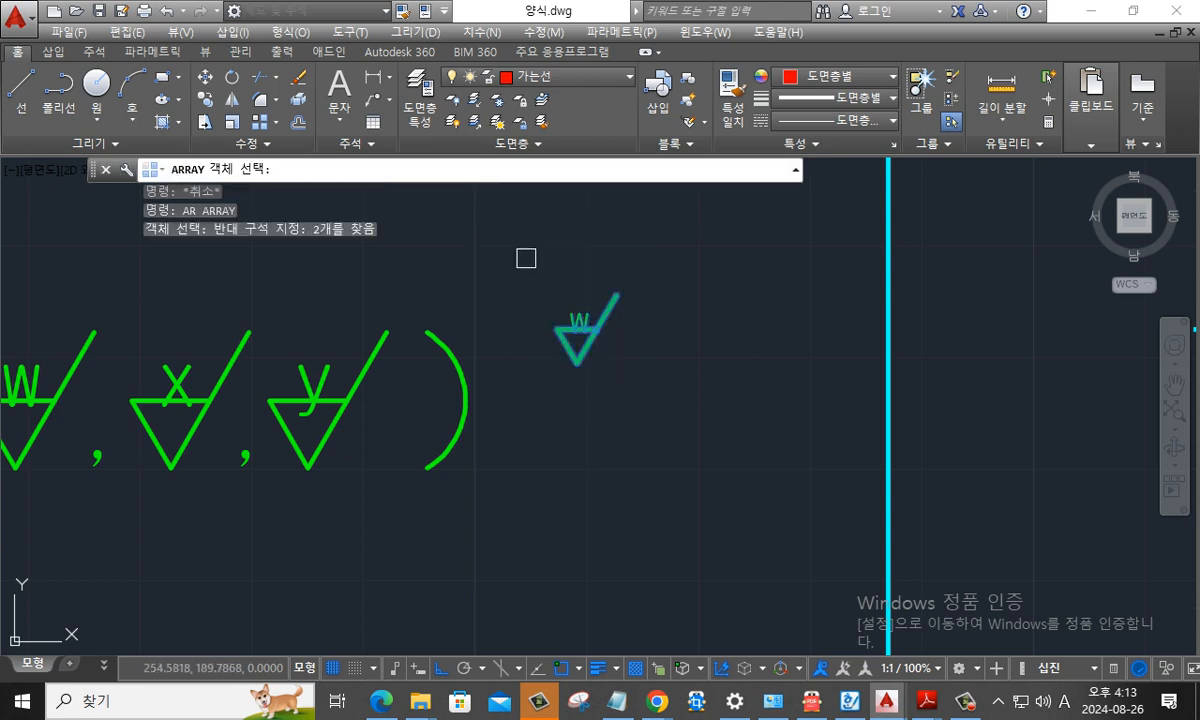
key(Return)
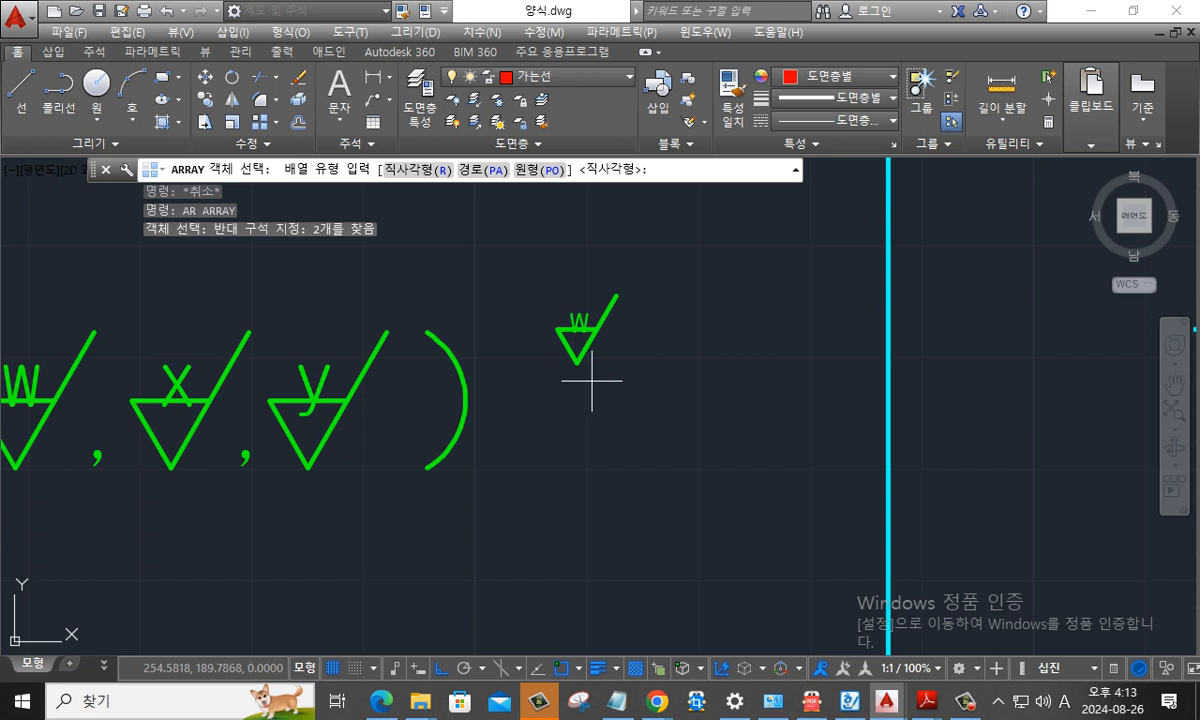
text(po)
key(Return)
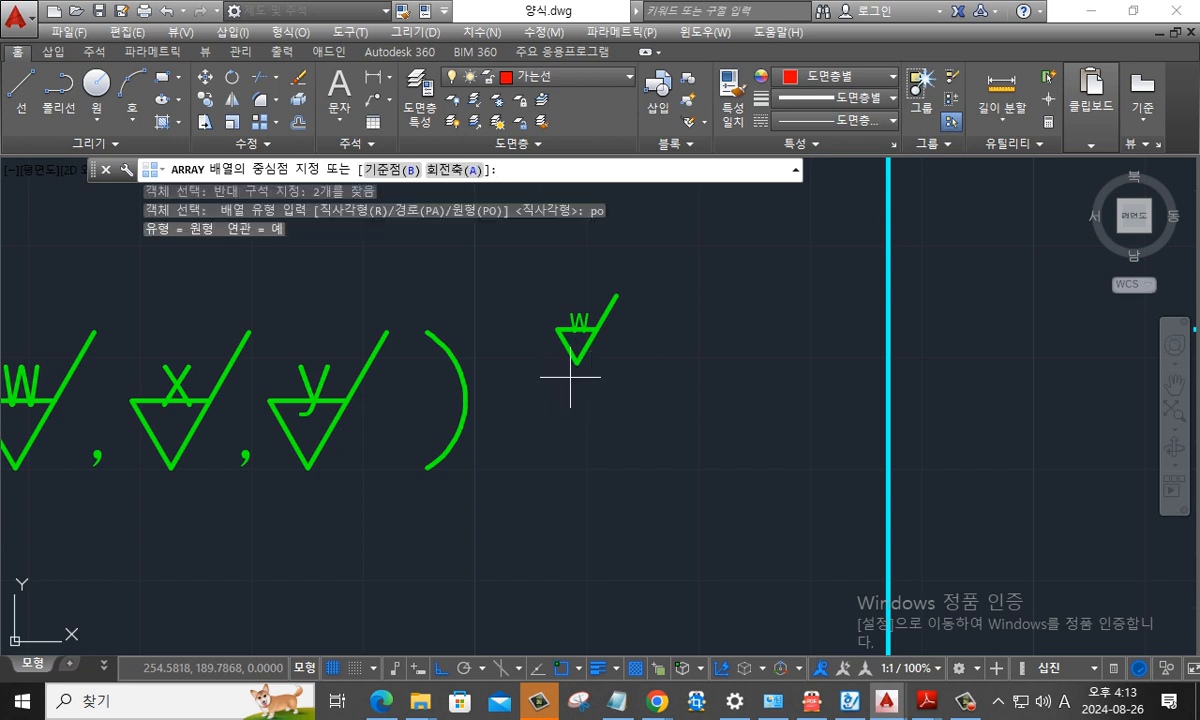
click(576, 375)
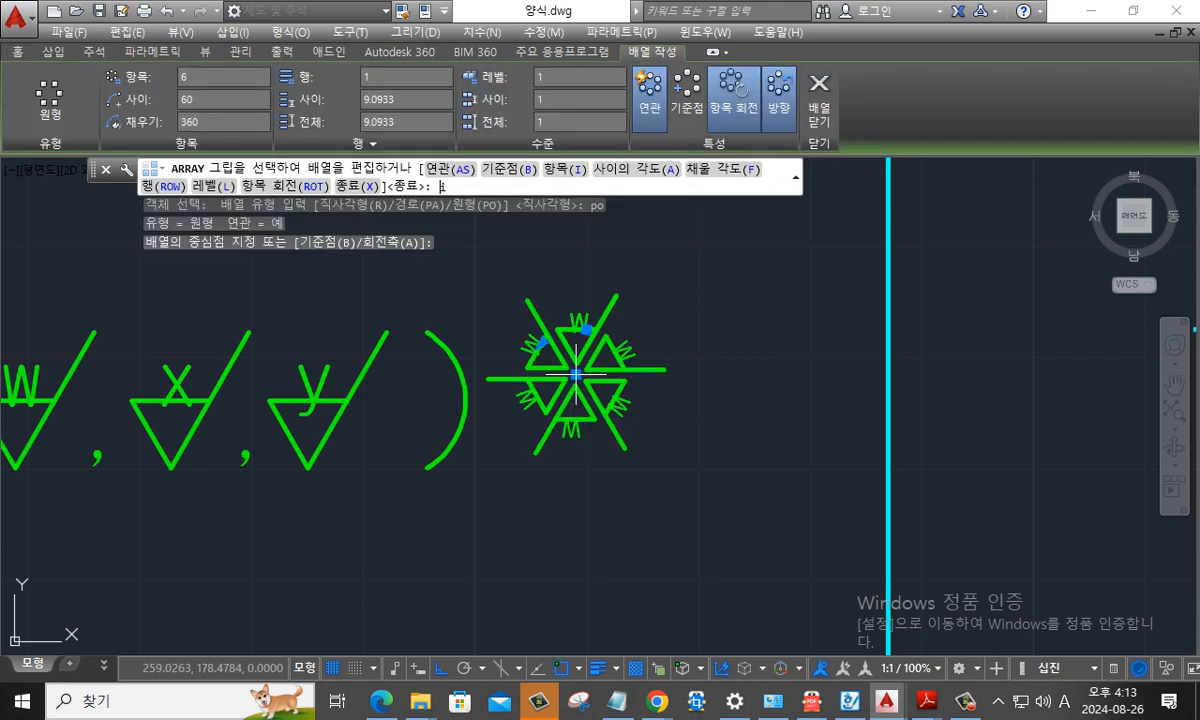
text(i)
key(Return)
text(4)
key(Return)
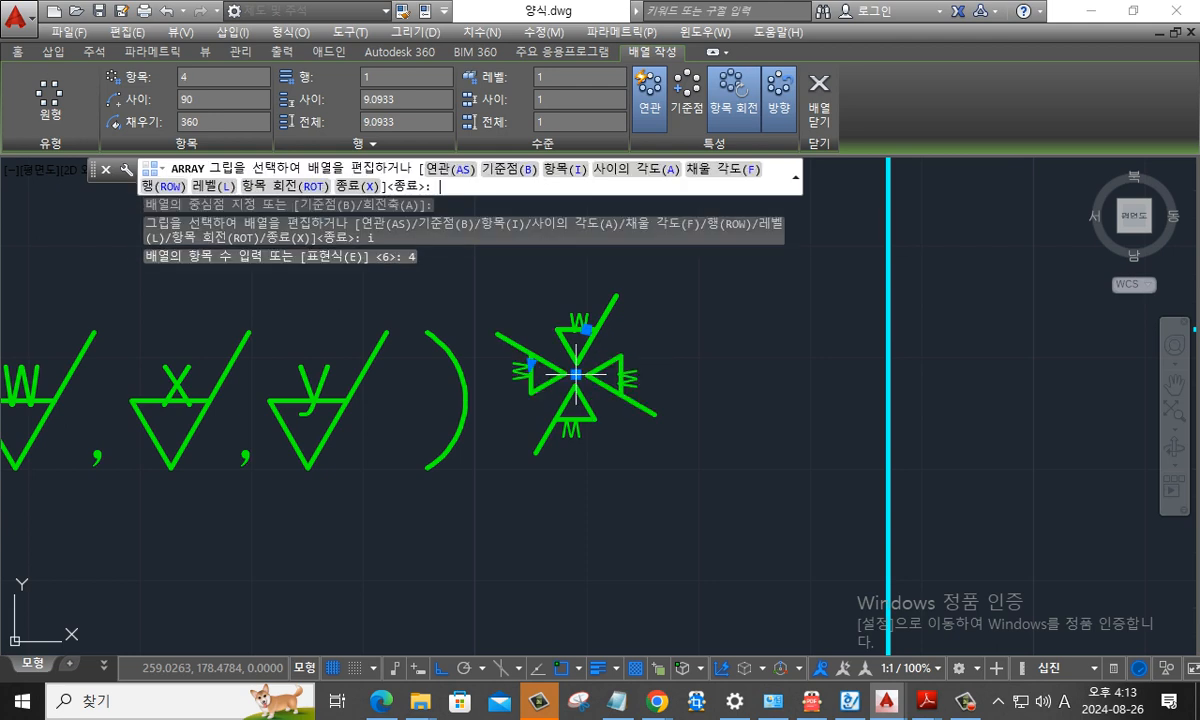
key(Escape)
- Explode the polar array of small w symbols into separate objects
text(x)
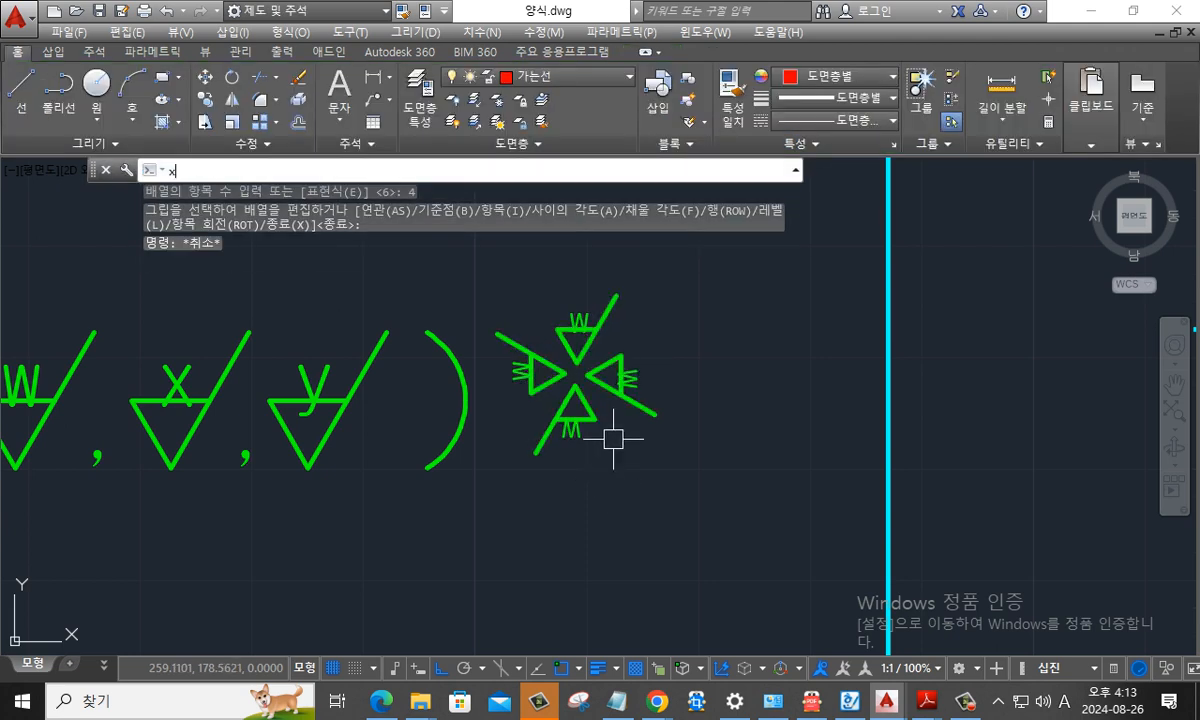
key(Return)
click(606, 375)
key(Return)
key(Escape)
key(Escape)
- Move all four small w symbols to the 가는선 layer
click(682, 492)
click(517, 318)
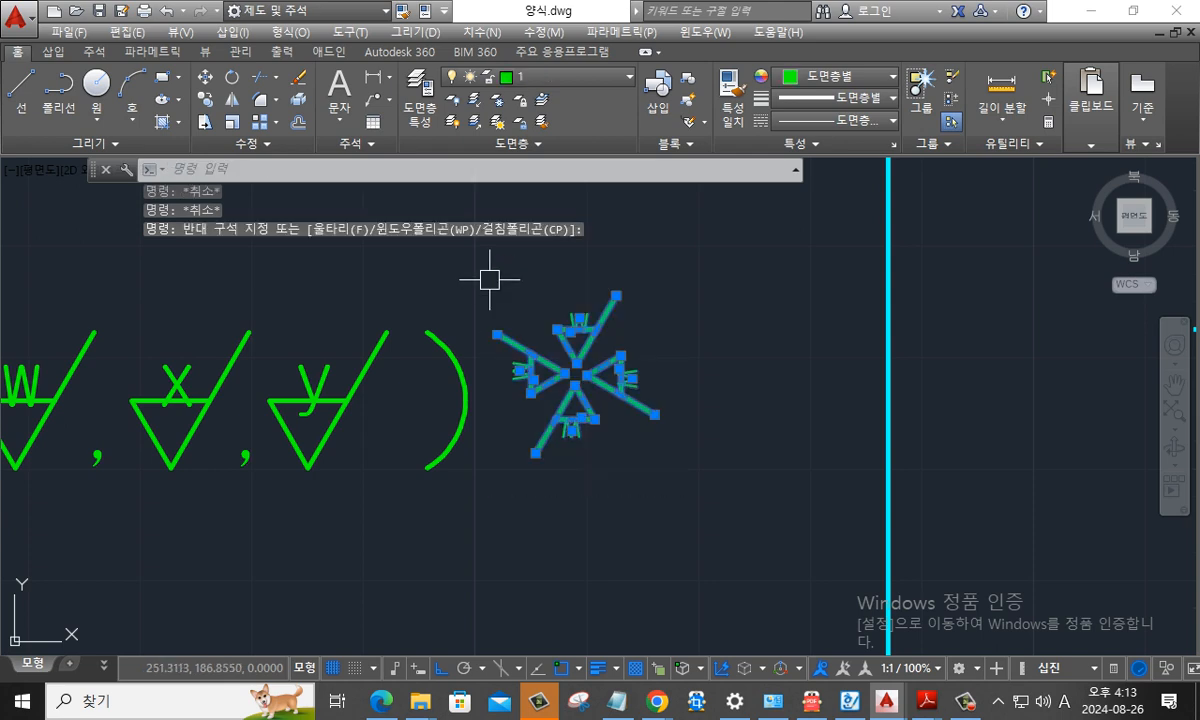
click(517, 74)
click(545, 234)
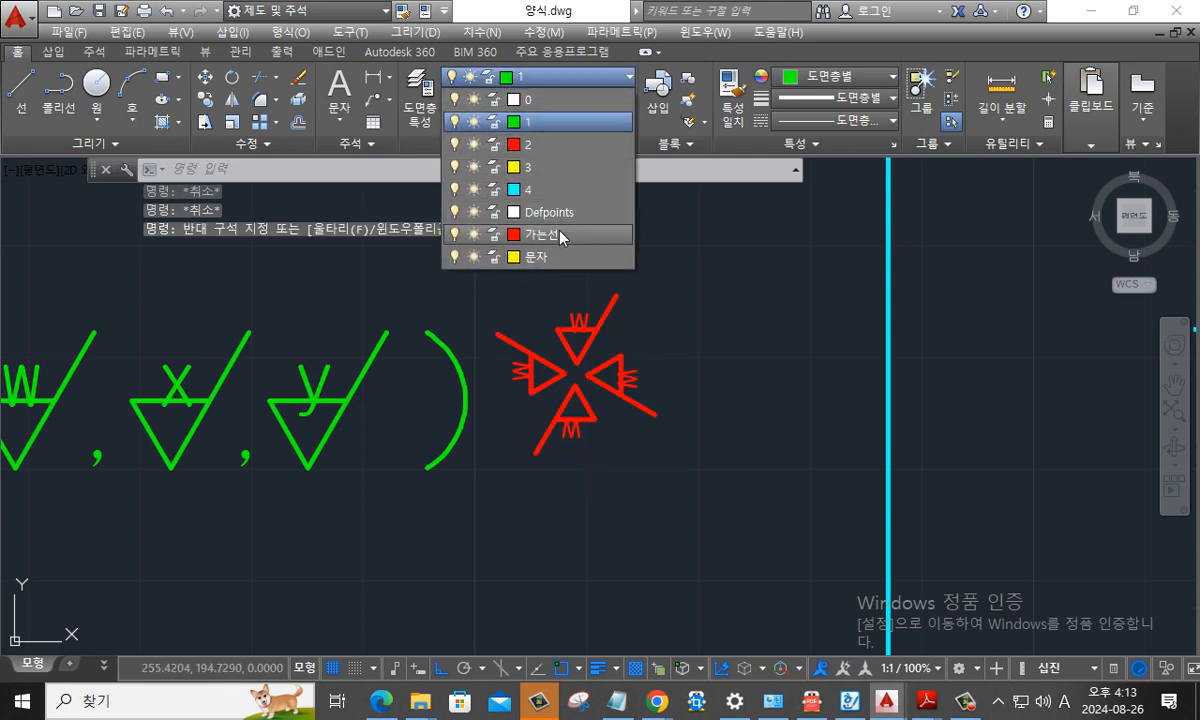
key(Escape)
key(Escape)
scroll(638, 400, up, 4)
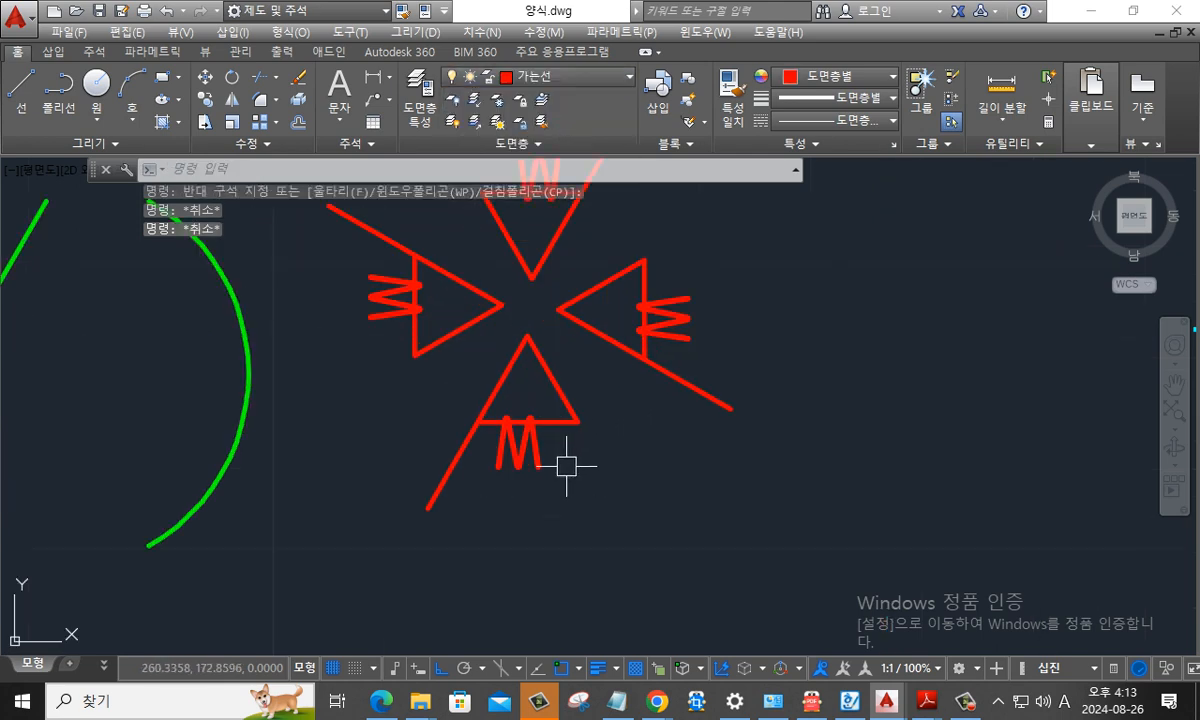
- Try to rotate the letter w of the lower surface finish symbol about its centre, and undo the rotation
text(r)
key(Return)
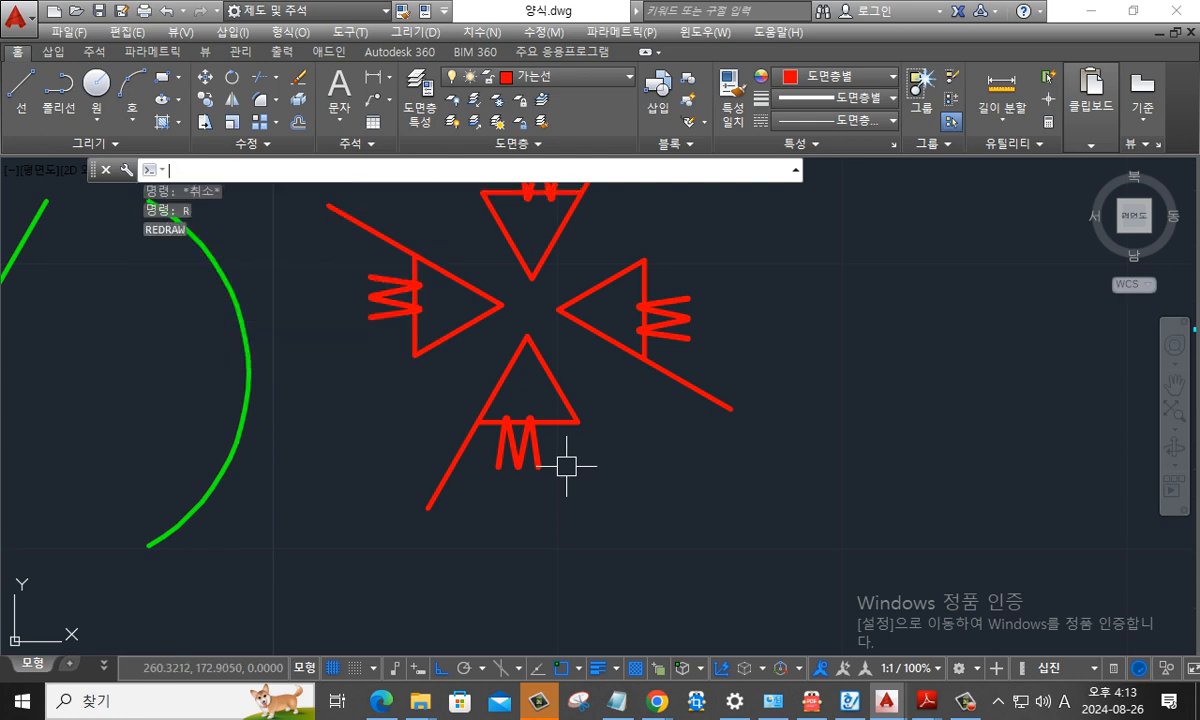
text(ro)
key(Return)
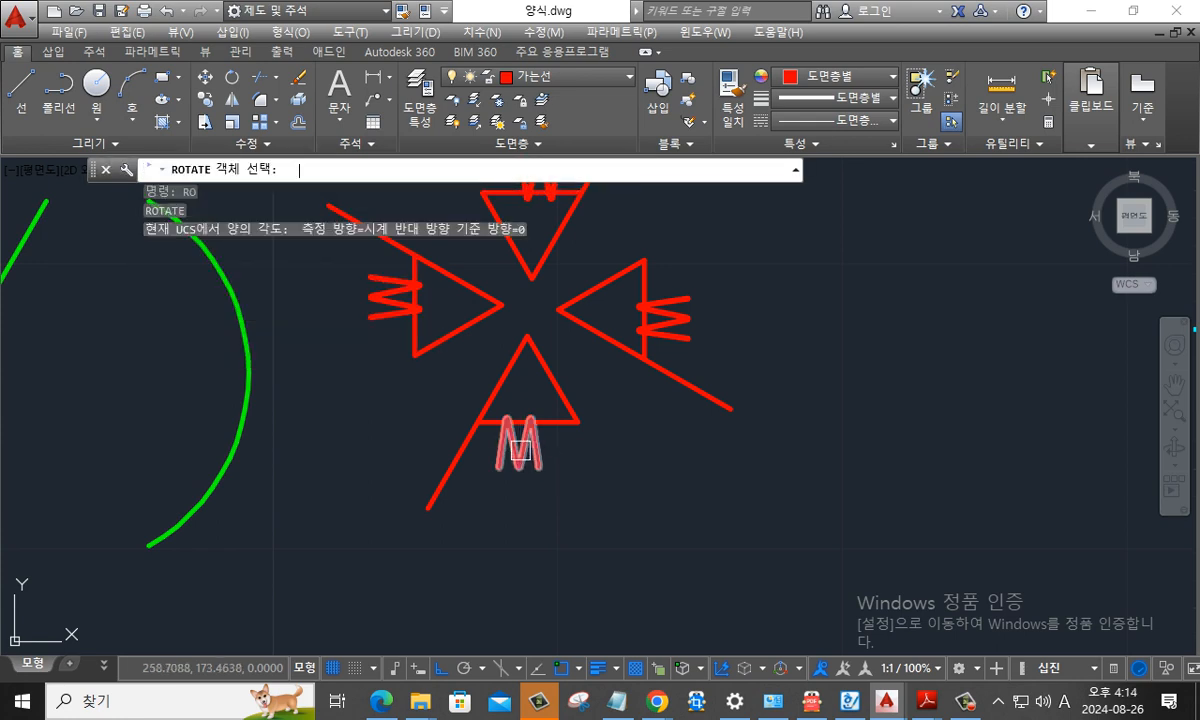
click(520, 450)
key(Return)
click(518, 443)
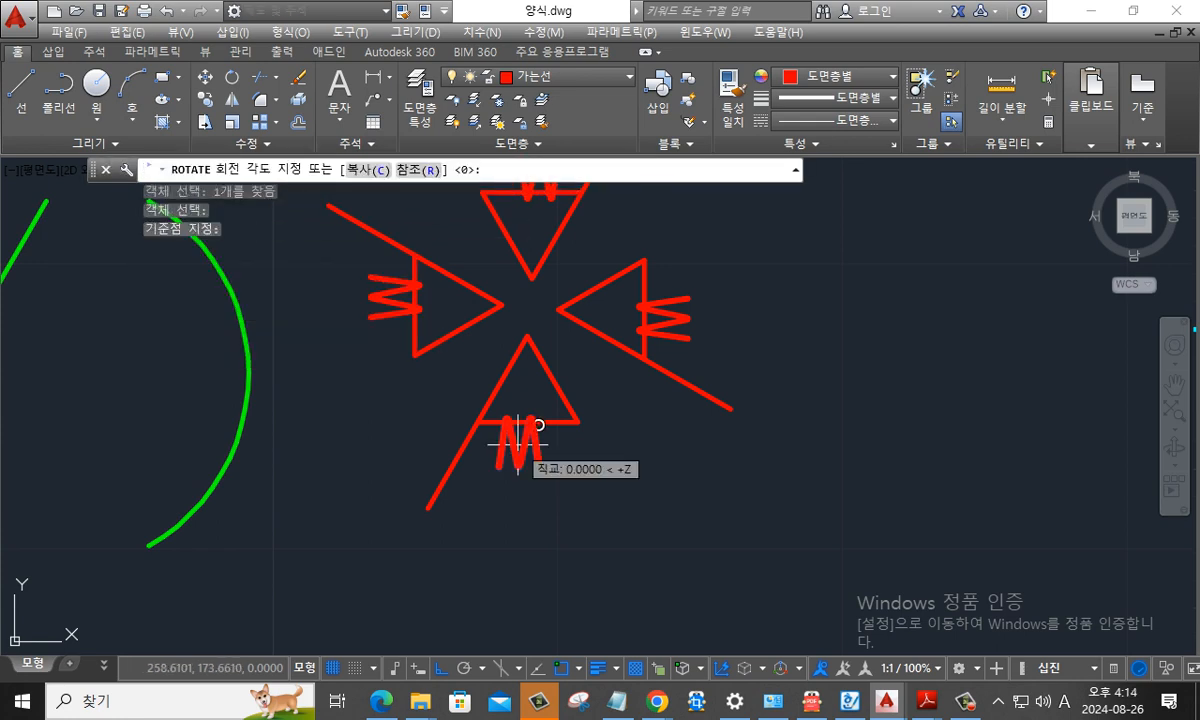
text(185)
key(Return)
key(Escape)
key(Escape)
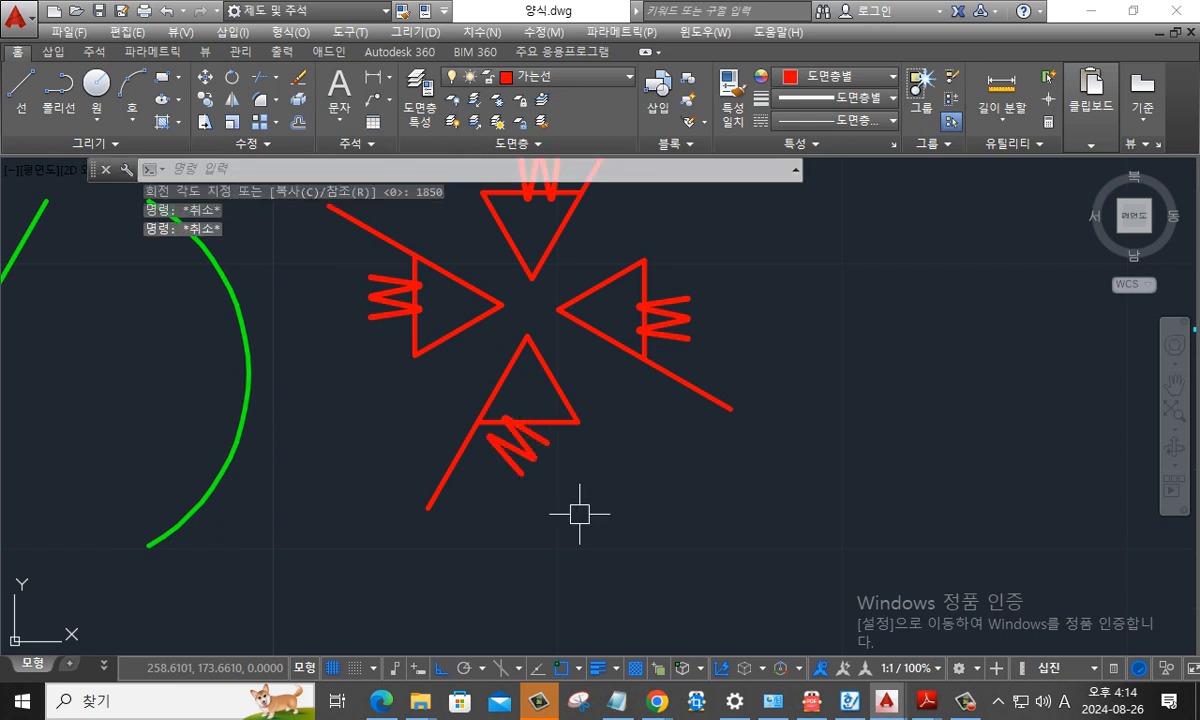
key(ctrl+z)
- Rotate the letter w of the lower surface finish symbol 180 degrees about a point just below the letter
text(ro)
key(Return)
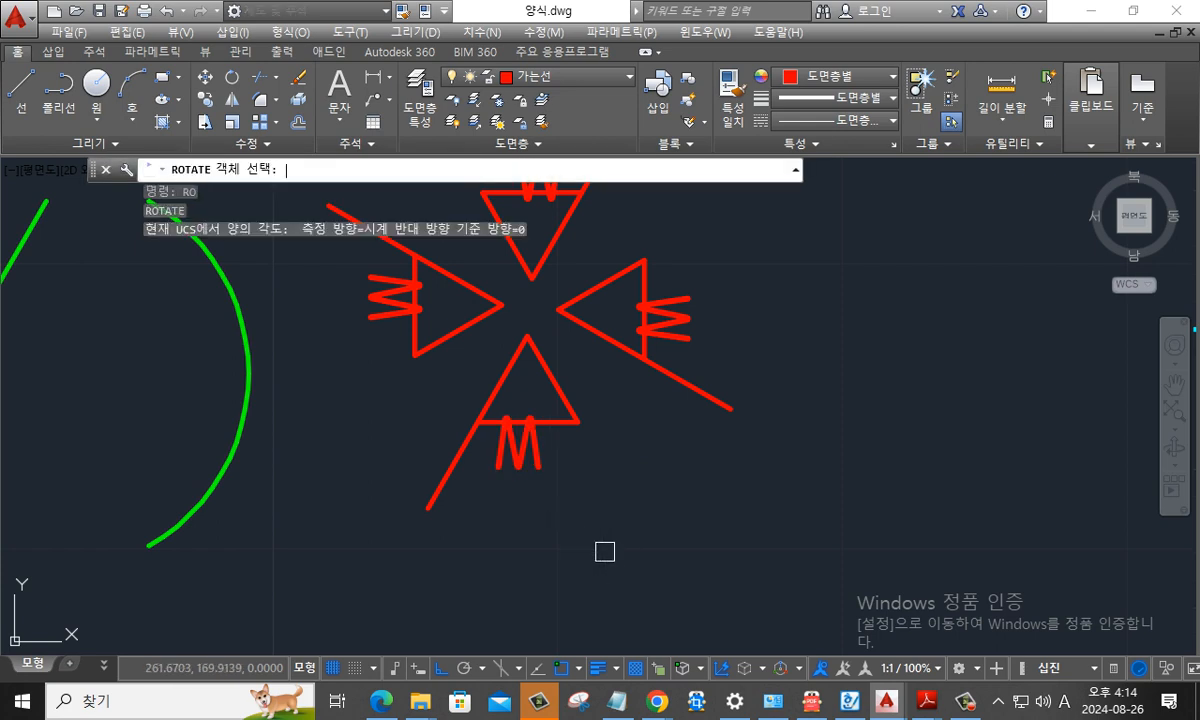
click(520, 450)
key(Return)
click(526, 478)
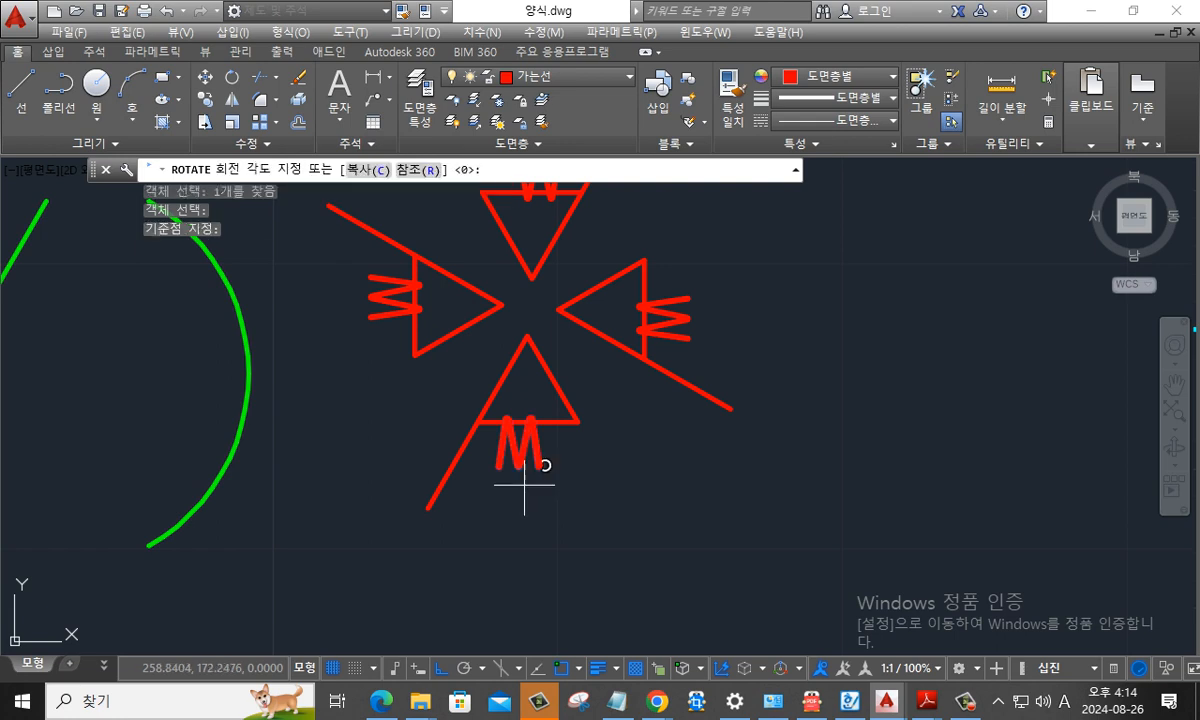
text(180)
key(Return)
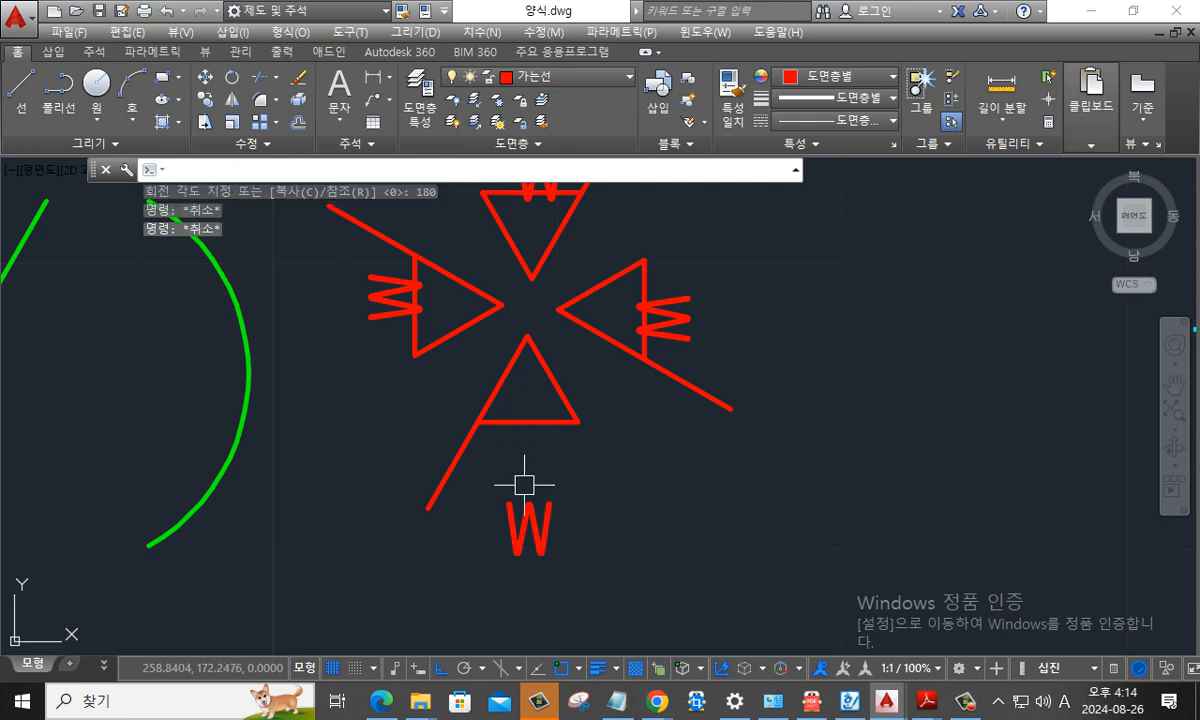
- Move the rotated w straight up so it sits just below the base of the lower triangle
text(m)
key(Return)
click(530, 529)
key(Return)
click(529, 531)
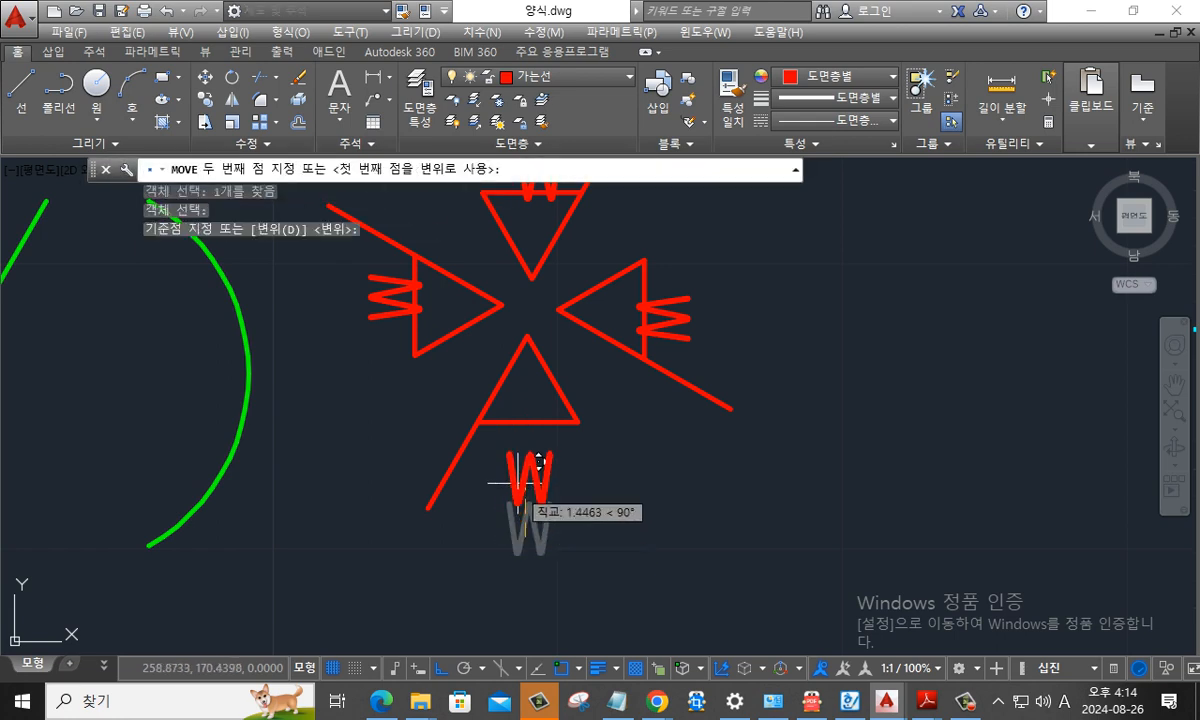
click(528, 464)
key(Escape)
key(Escape)
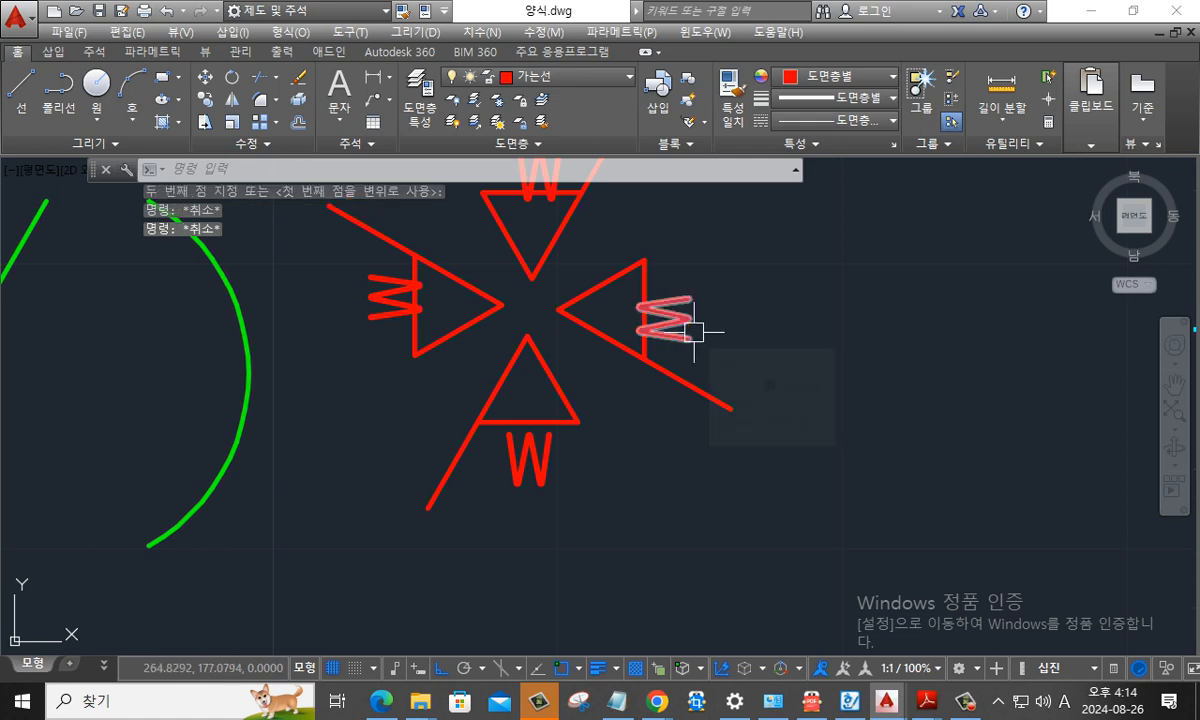
- Rotate the letter w of the right-hand surface finish symbol 180 degrees about its centre
text(ro)
key(Return)
click(688, 325)
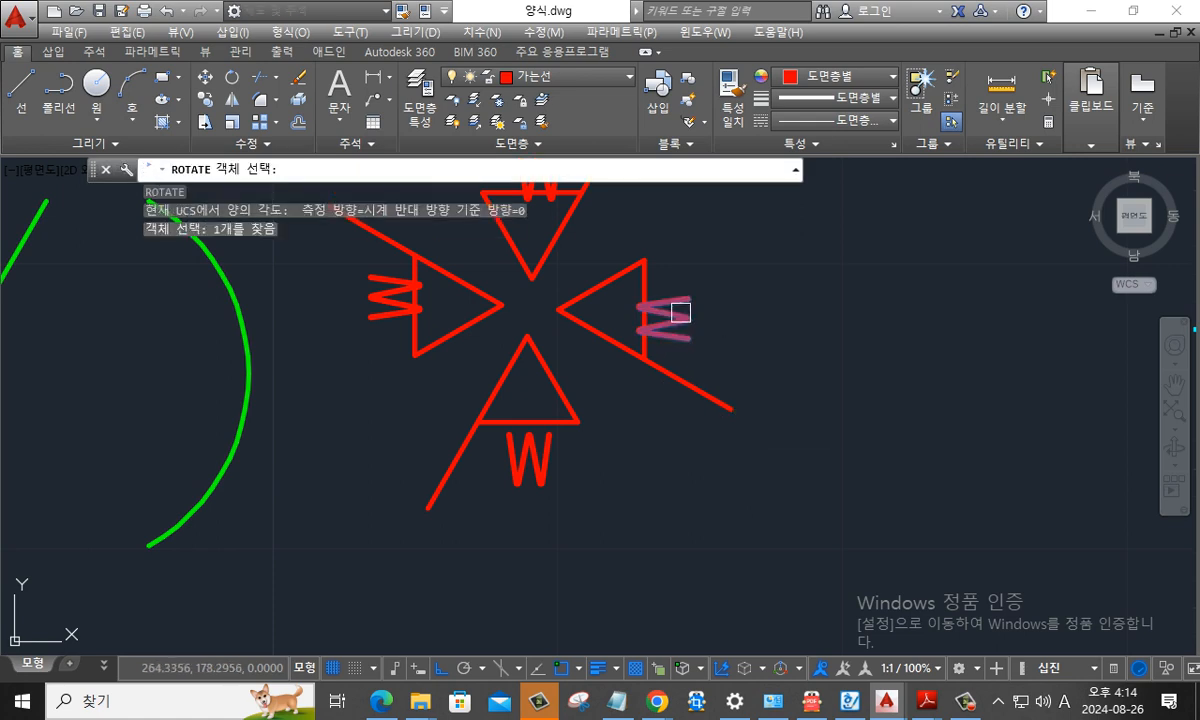
key(Return)
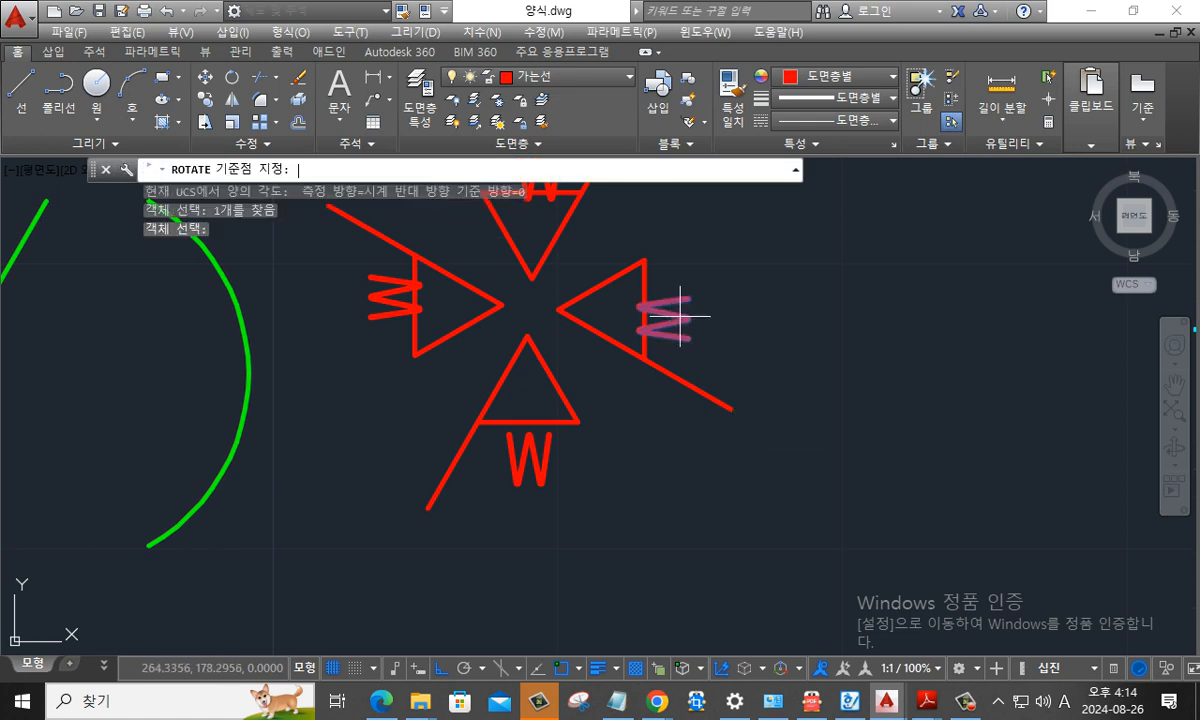
click(670, 318)
text(180)
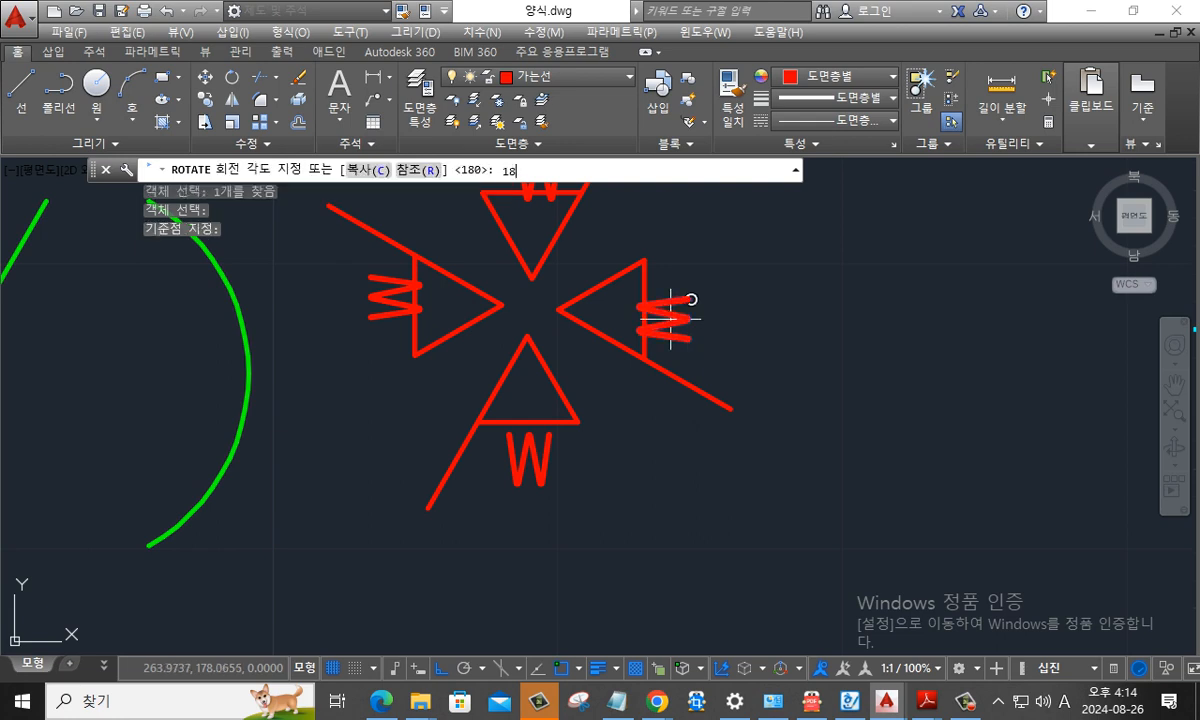
key(Return)
key(Escape)
- Copy the group of four red w symbols twice to the right, one copy inside the cyan border and one outside
scroll(690, 385, down, 5)
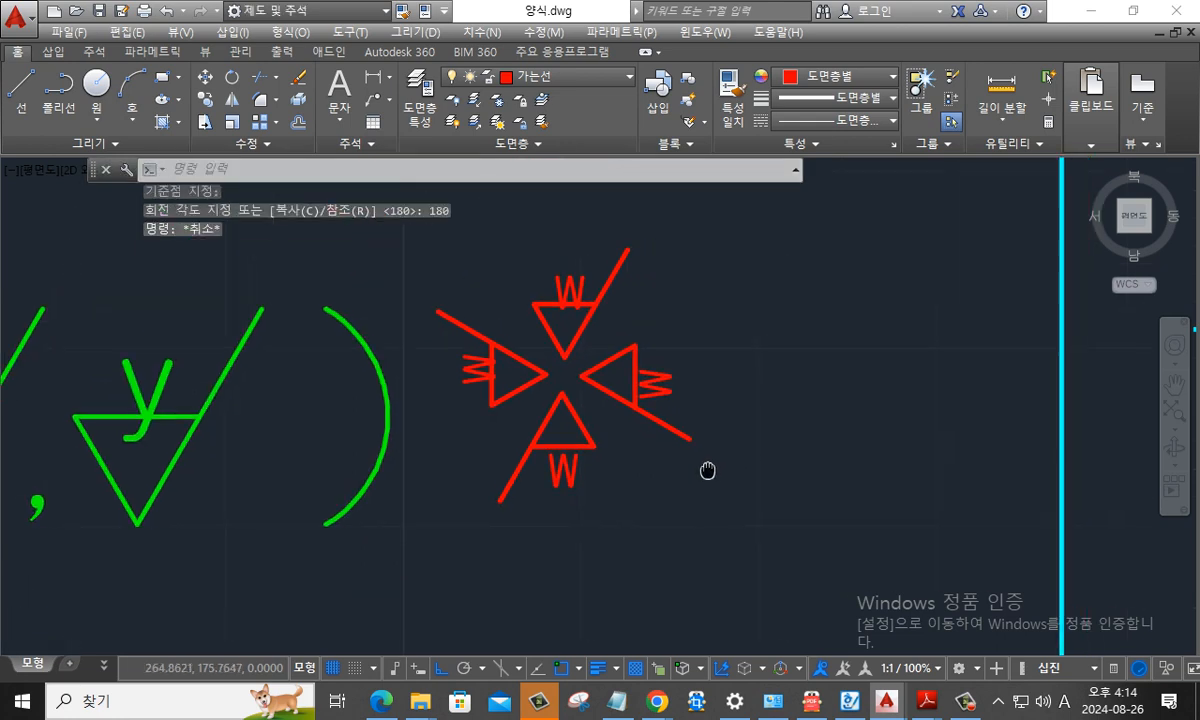
middle_drag(725, 437, 656, 434)
text(co)
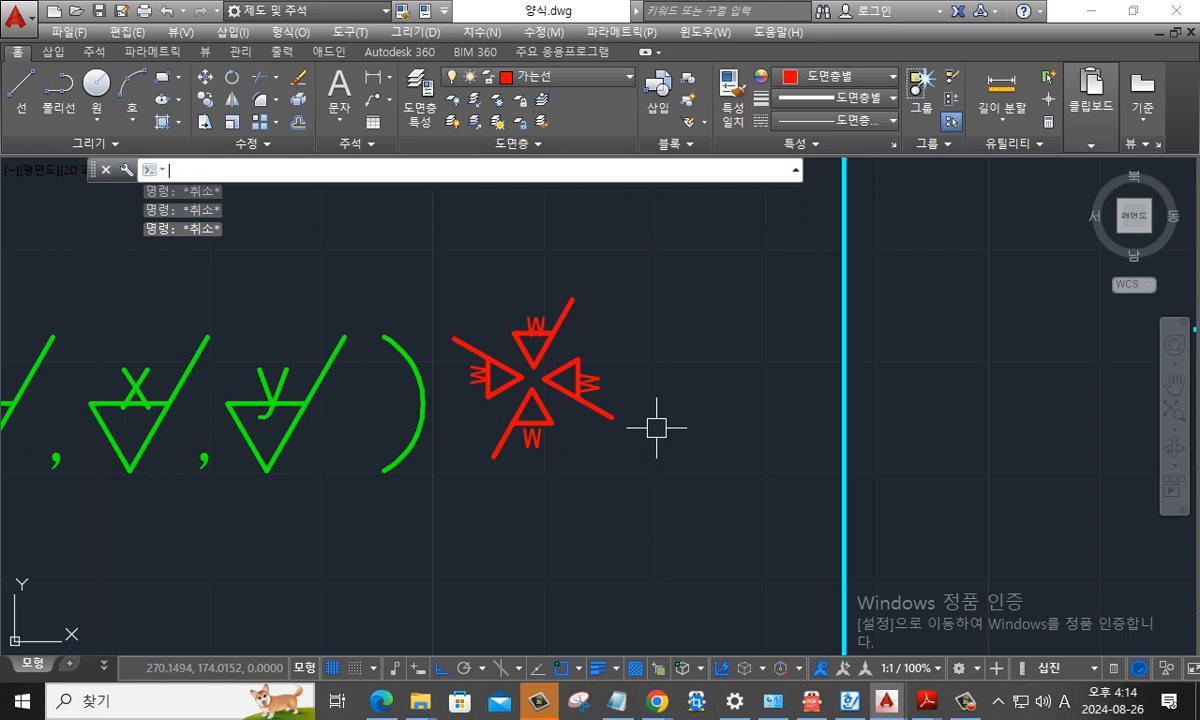
key(Return)
click(648, 480)
click(498, 318)
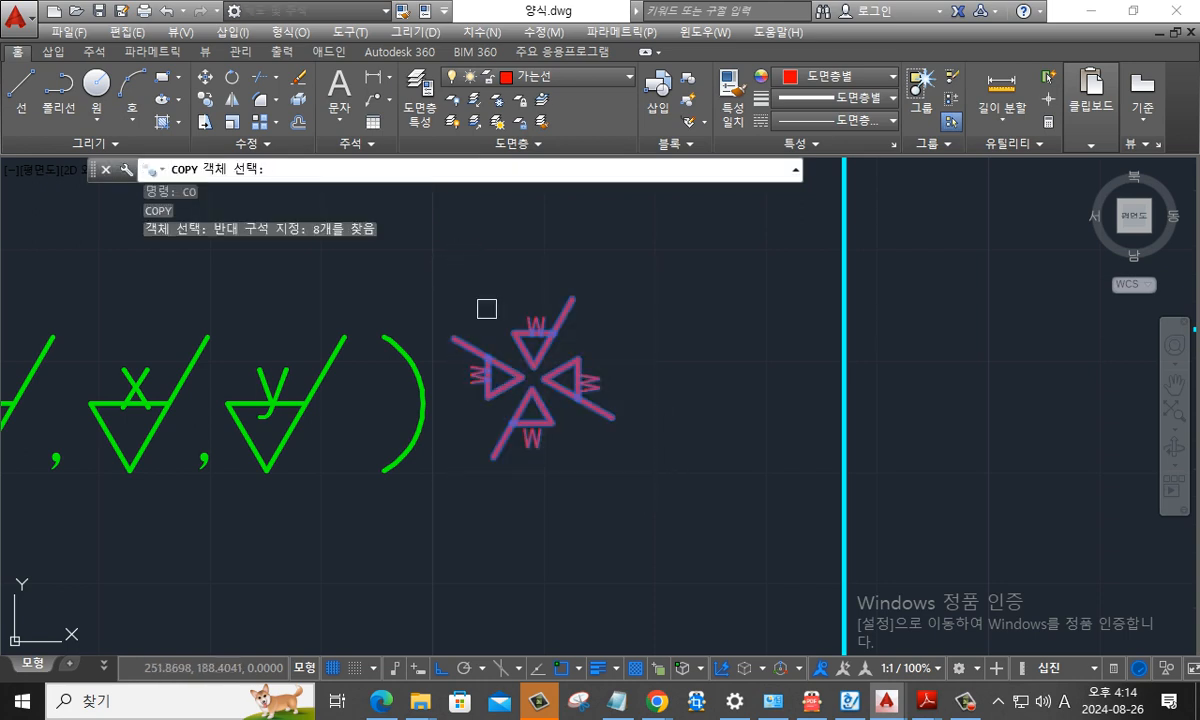
key(Return)
click(547, 378)
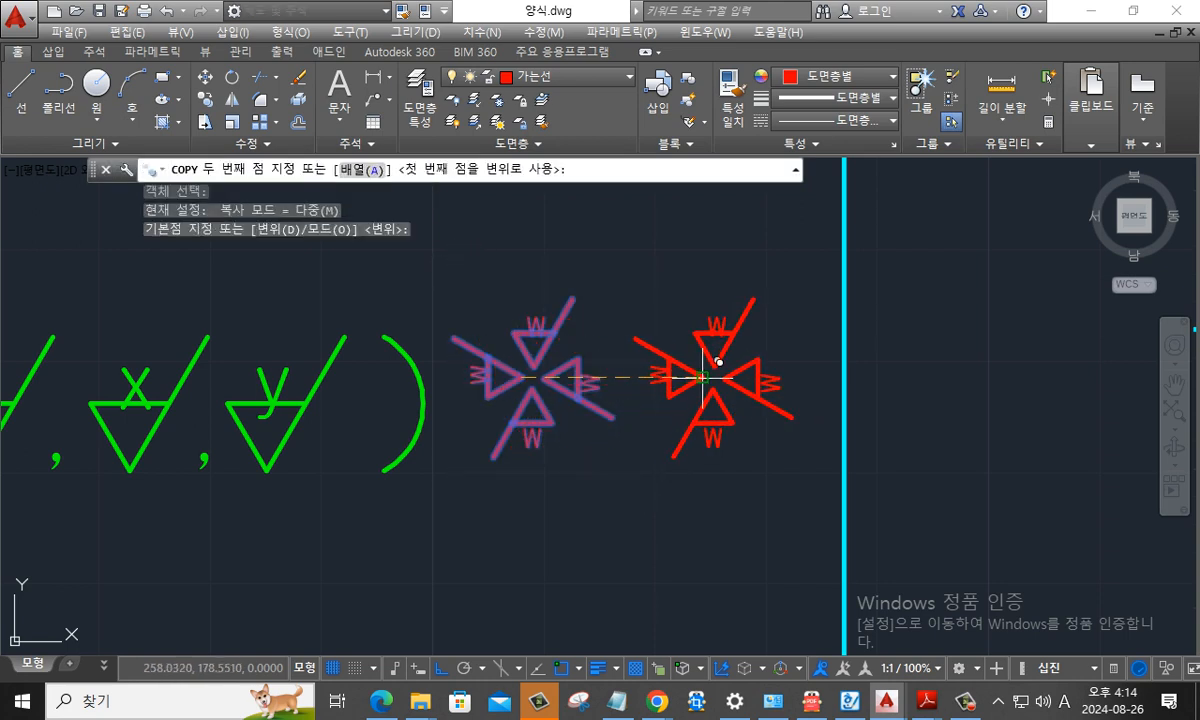
click(710, 378)
click(938, 378)
key(Escape)
key(Escape)
scroll(710, 356, up, 2)
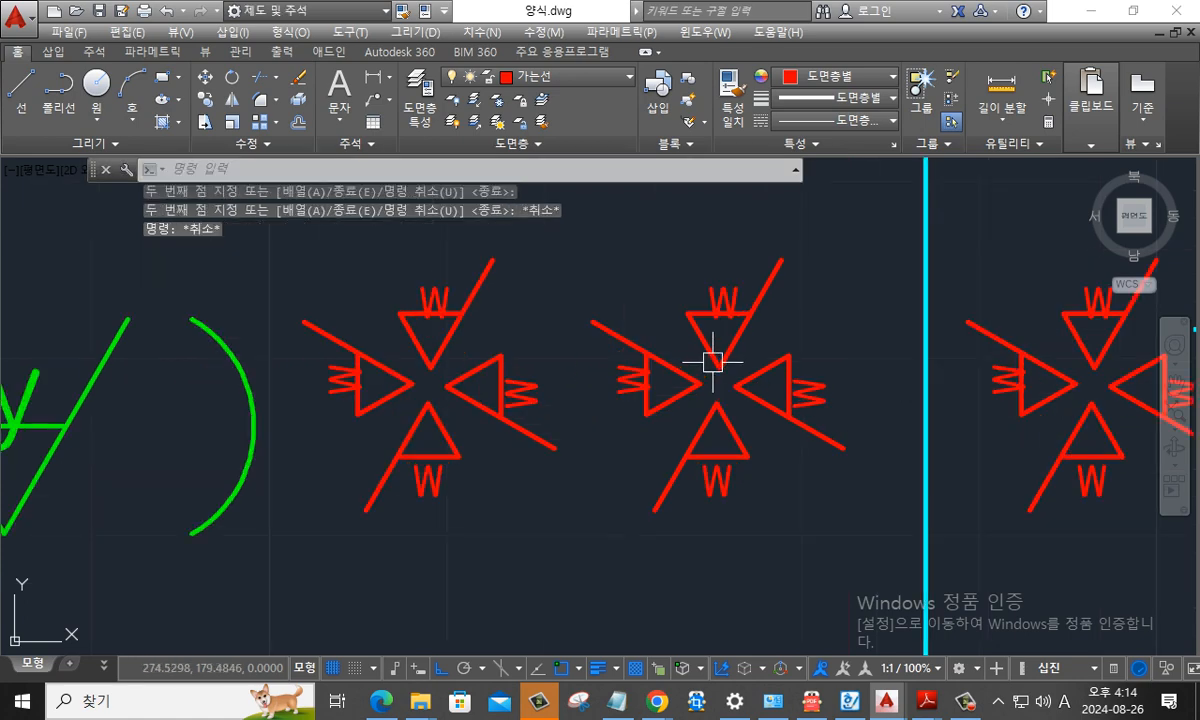
text(e)
key(Return)
click(719, 304)
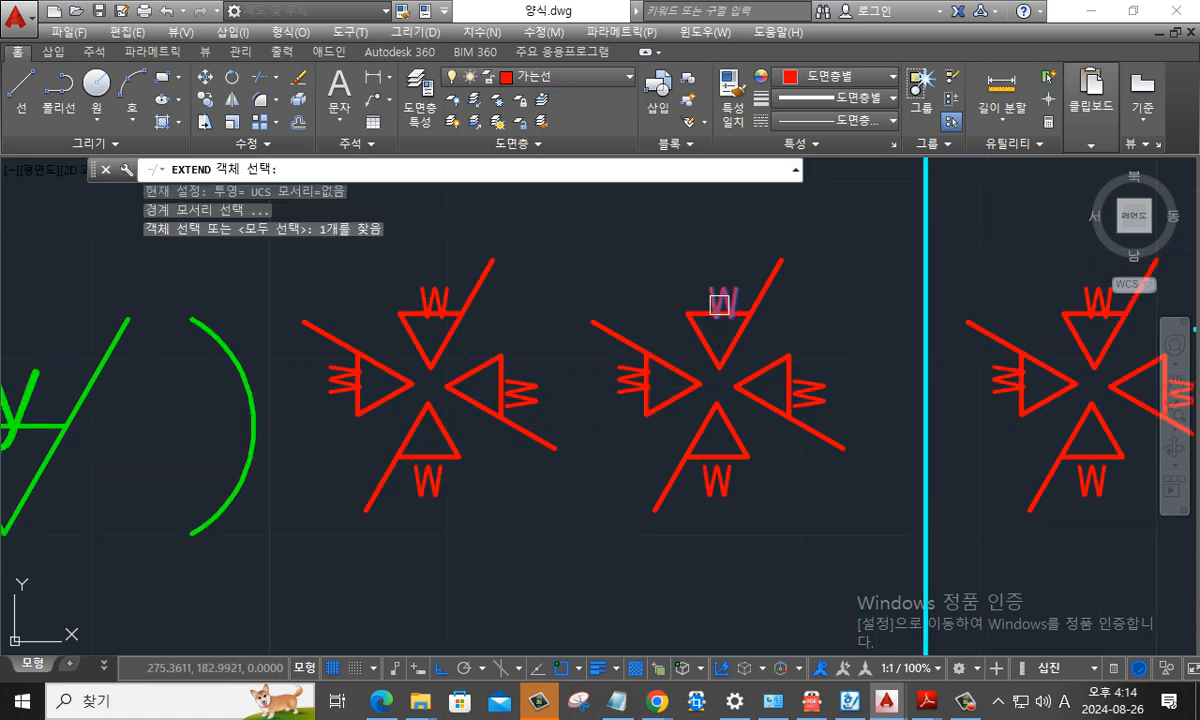
click(719, 304)
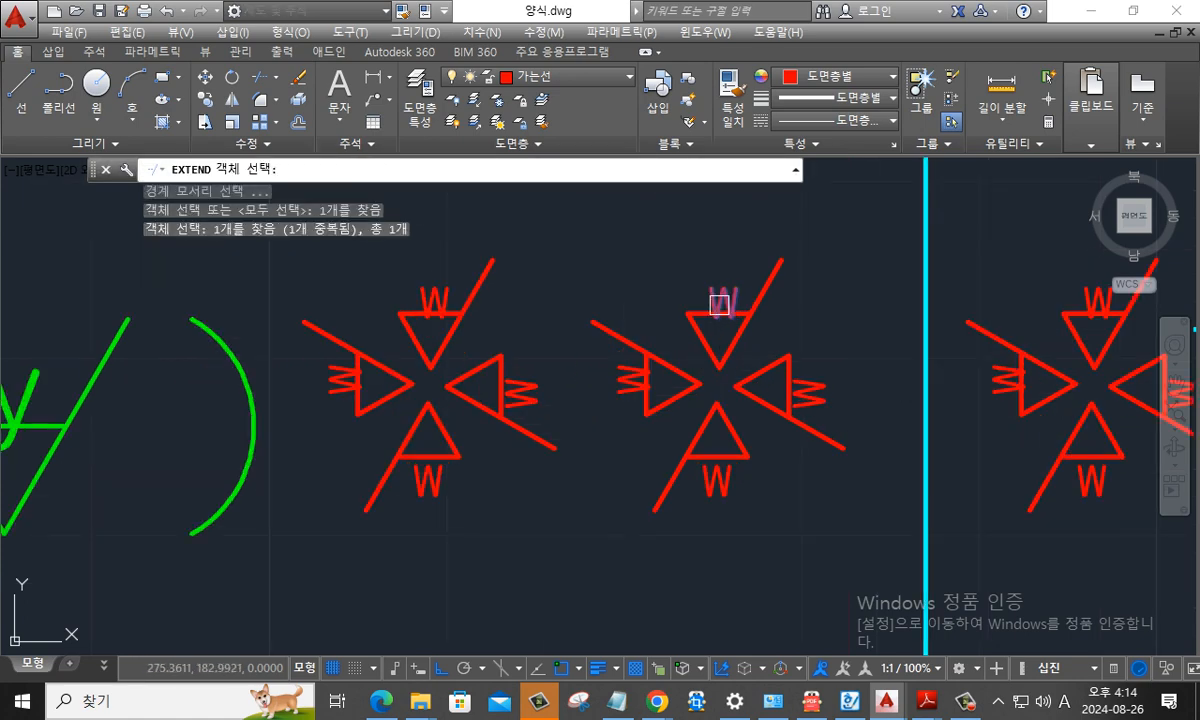
key(Escape)
key(Escape)
- Change the upper and left w letters of the middle symbol group to x
text(ed)
key(Return)
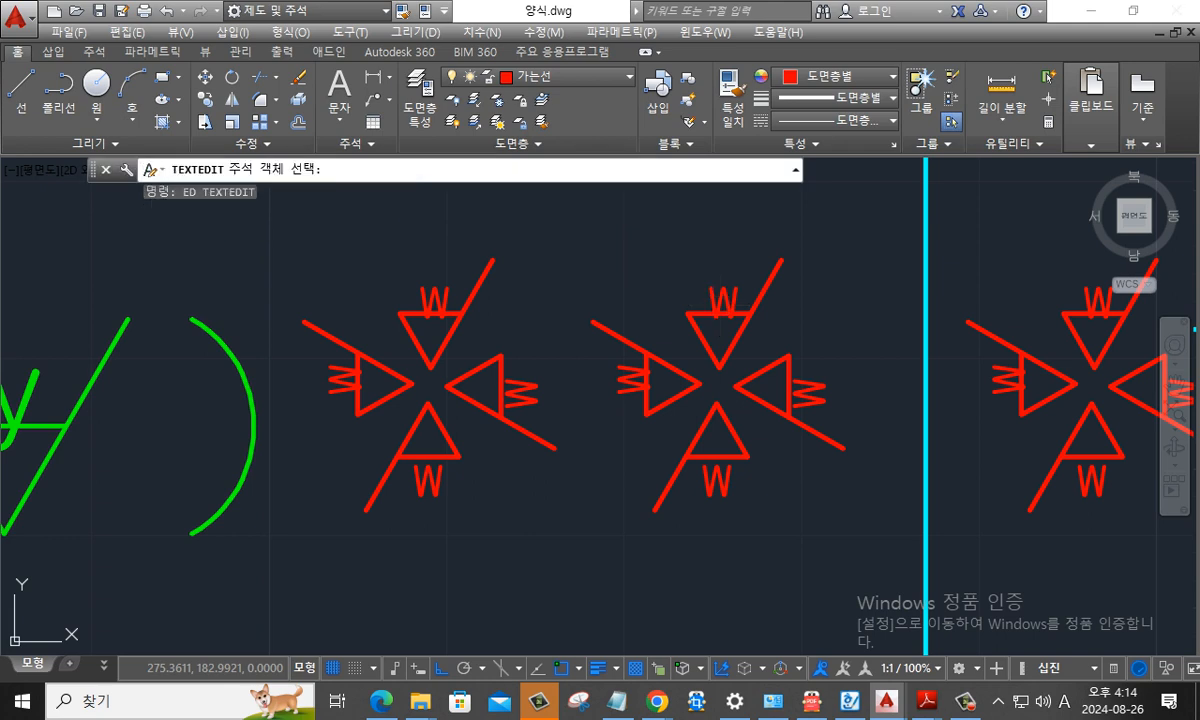
click(723, 313)
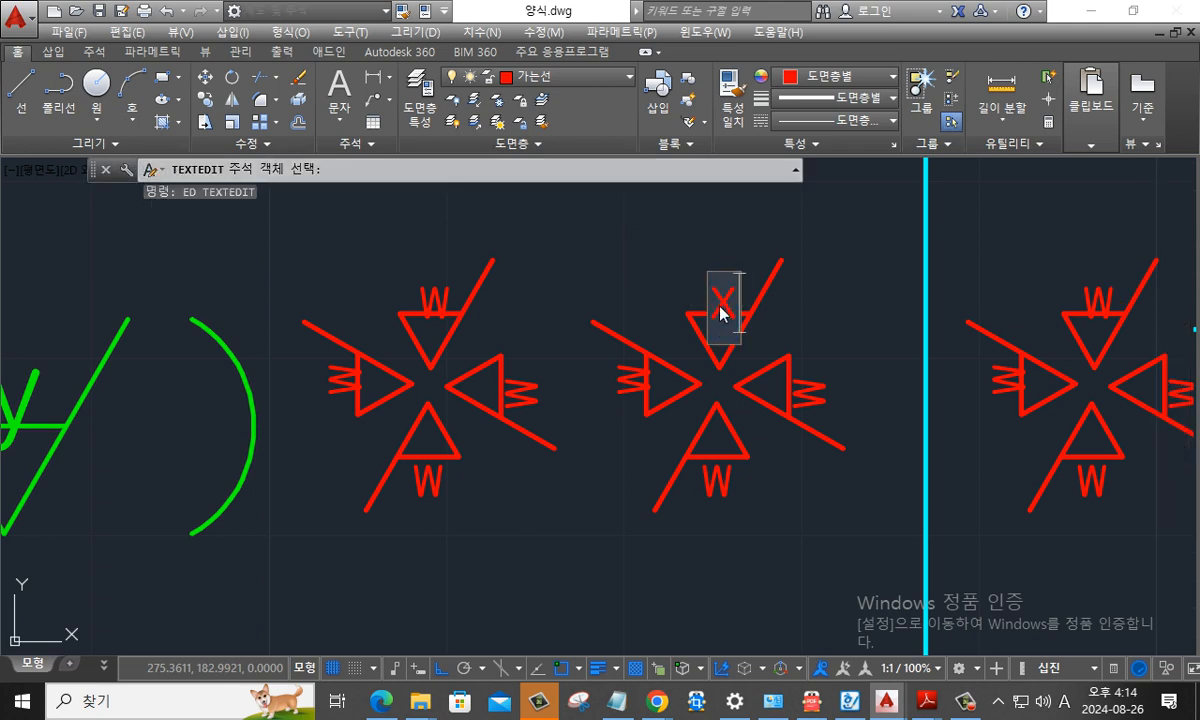
text(X)
key(Return)
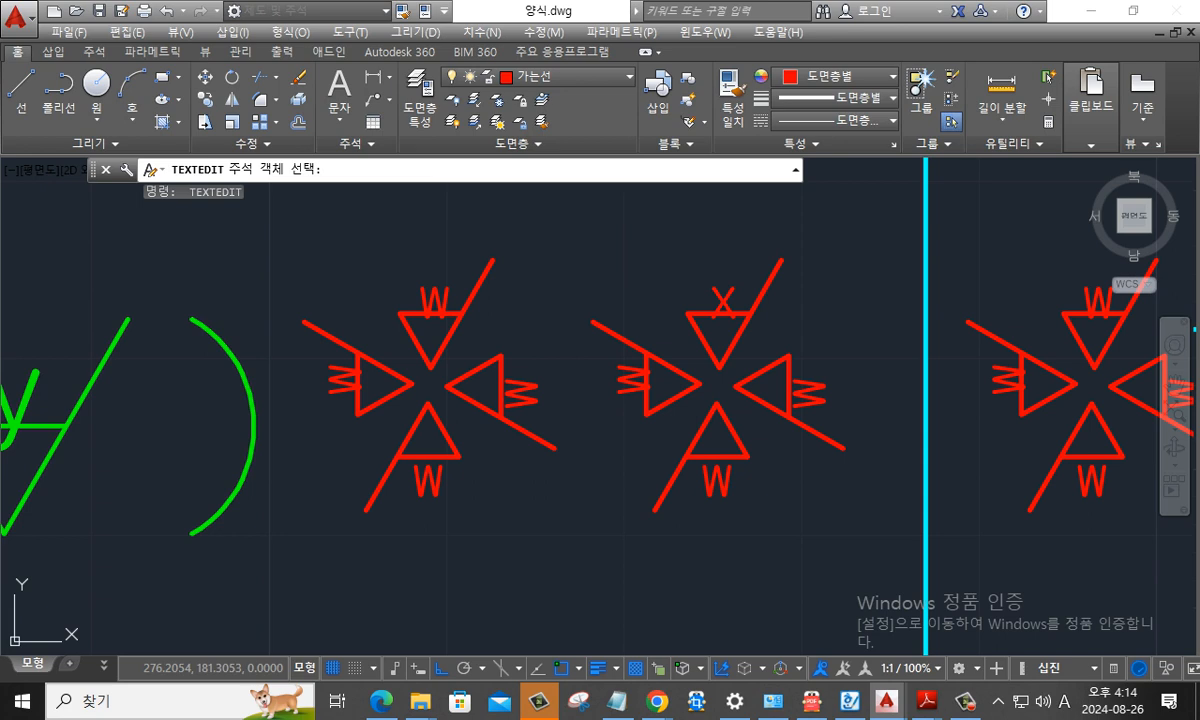
click(628, 378)
text(X)
key(Return)
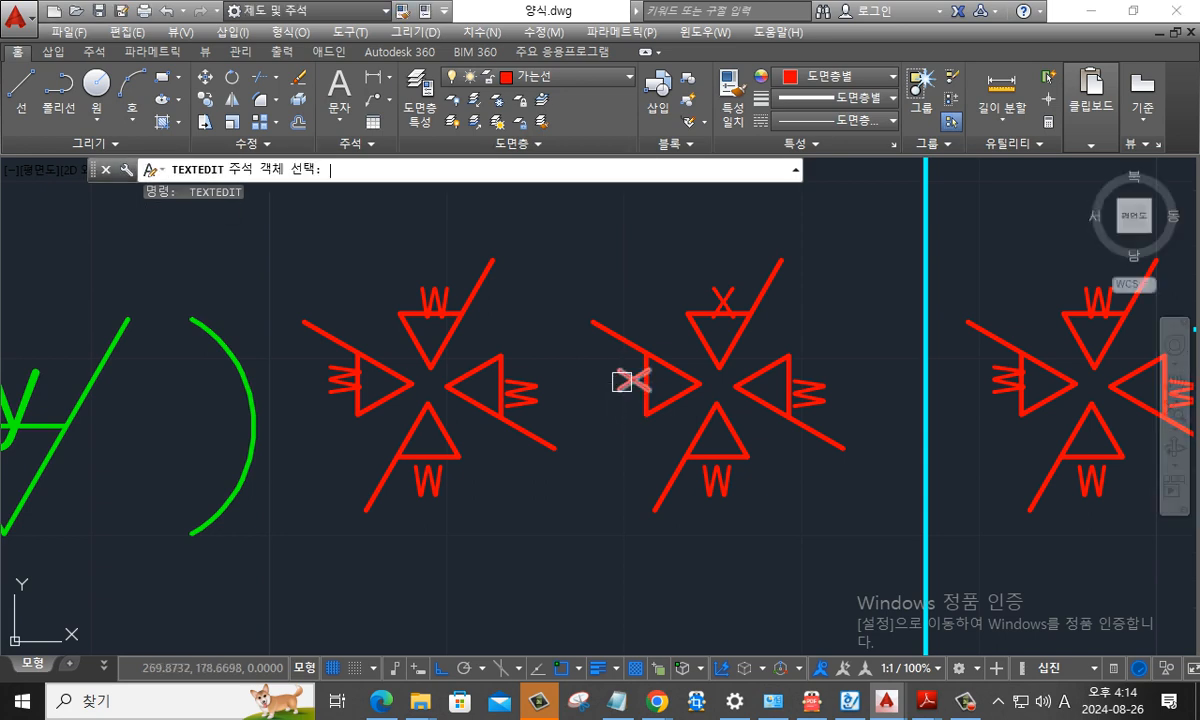
- Change the lower and right w letters of the middle symbol group to x
click(716, 481)
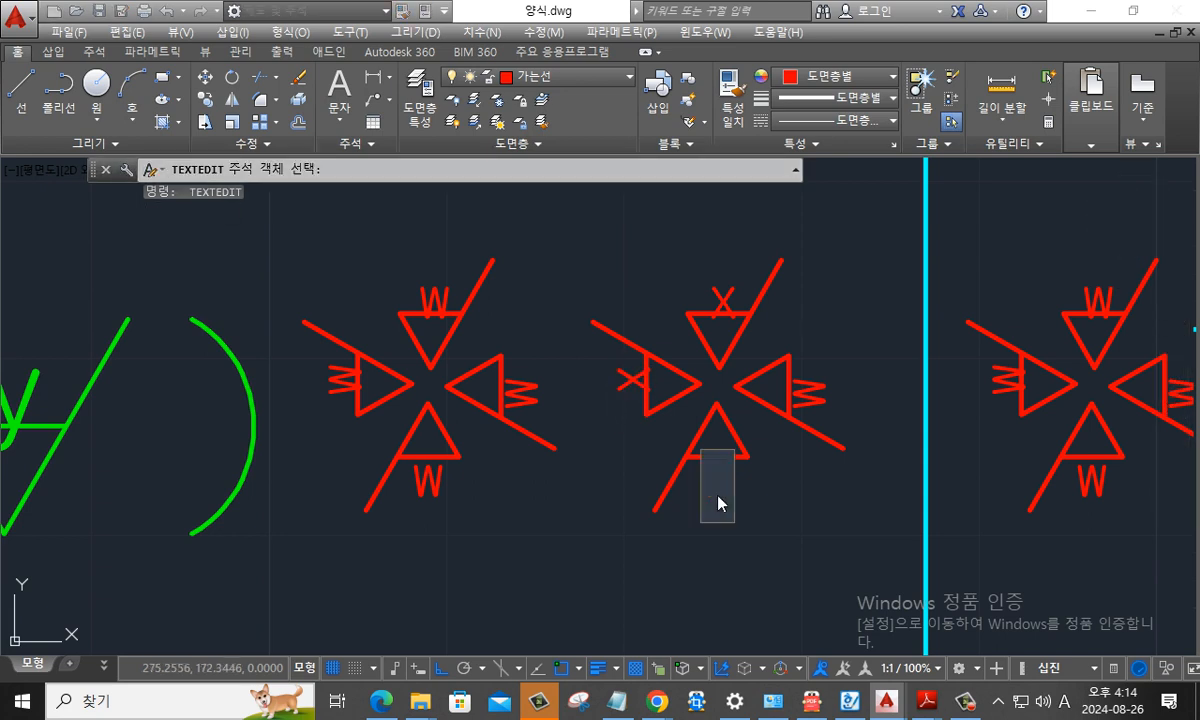
text(X)
key(Return)
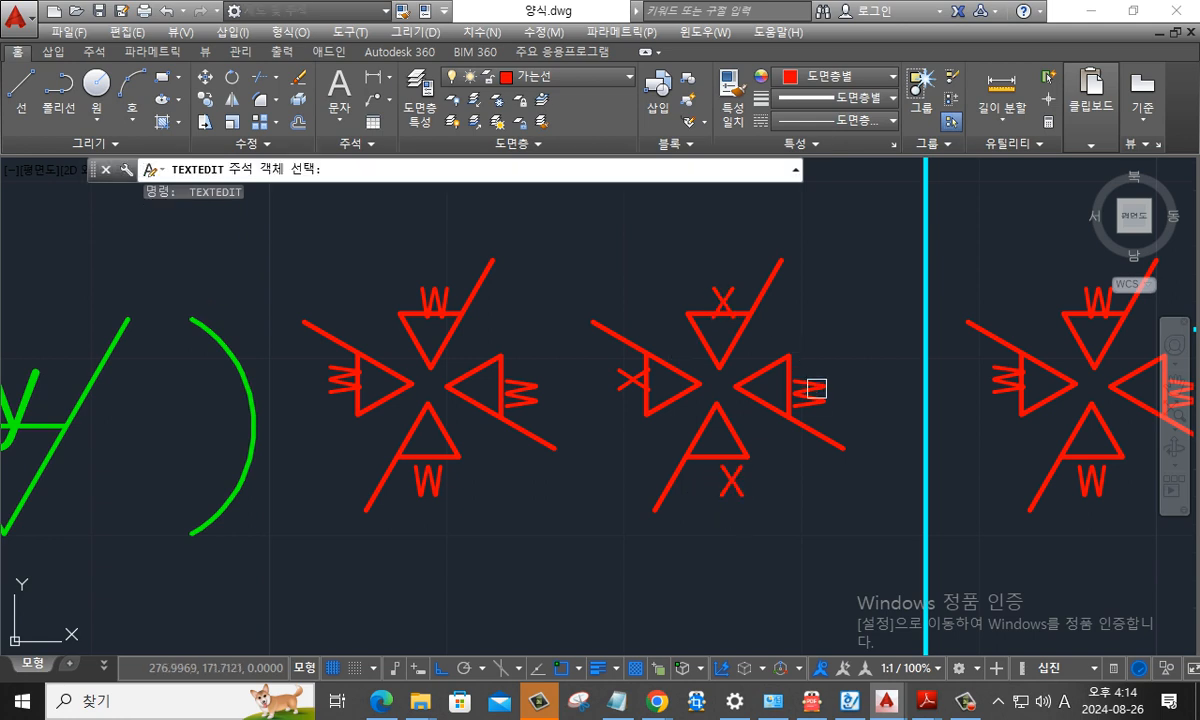
click(810, 390)
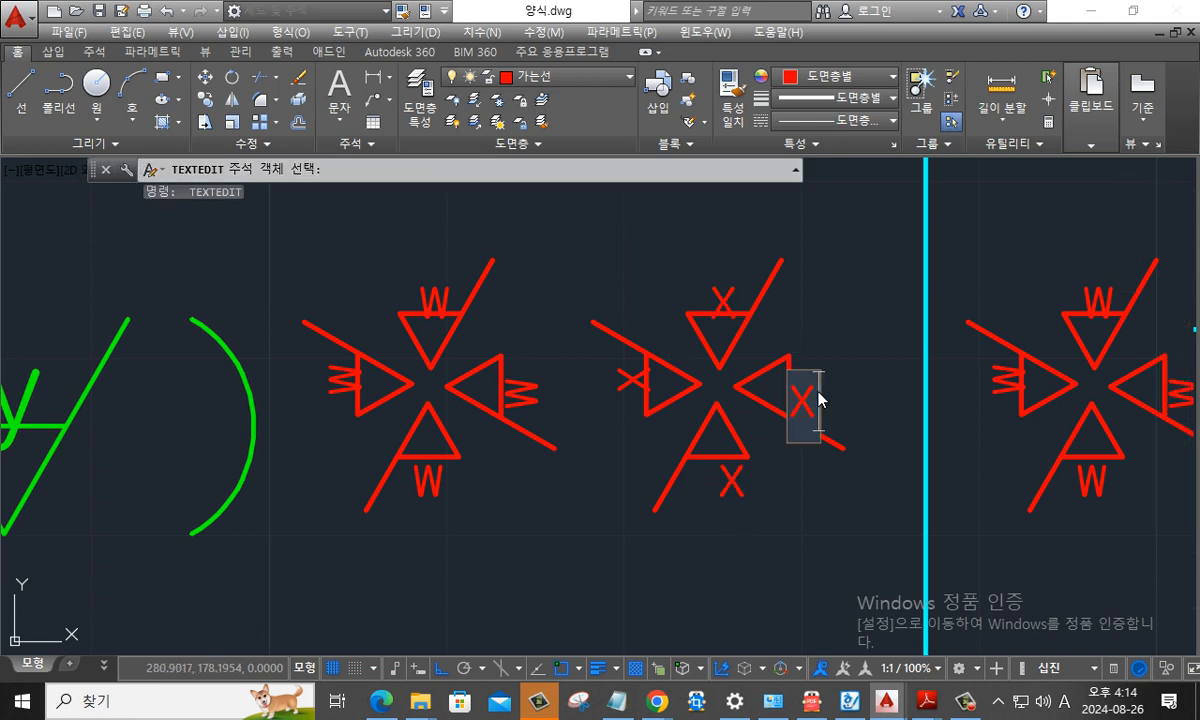
text(X)
key(Return)
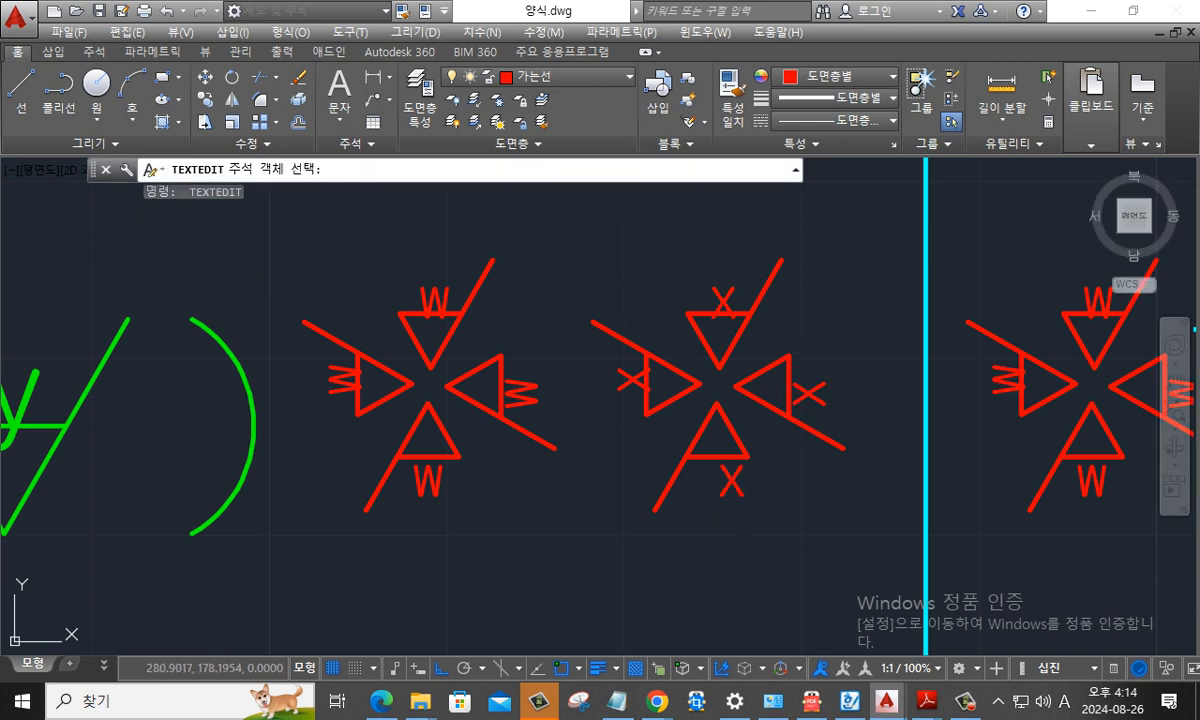
- Change the left and upper w letters of the symbol group outside the border to y
click(1002, 394)
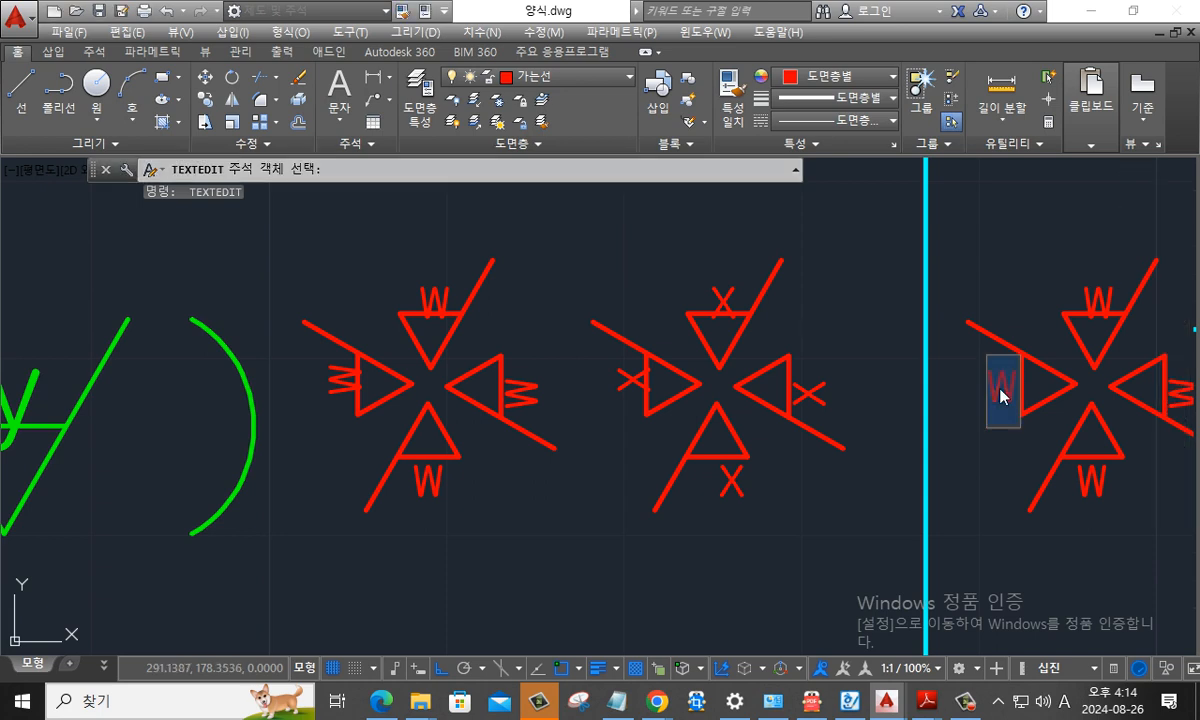
key(Return)
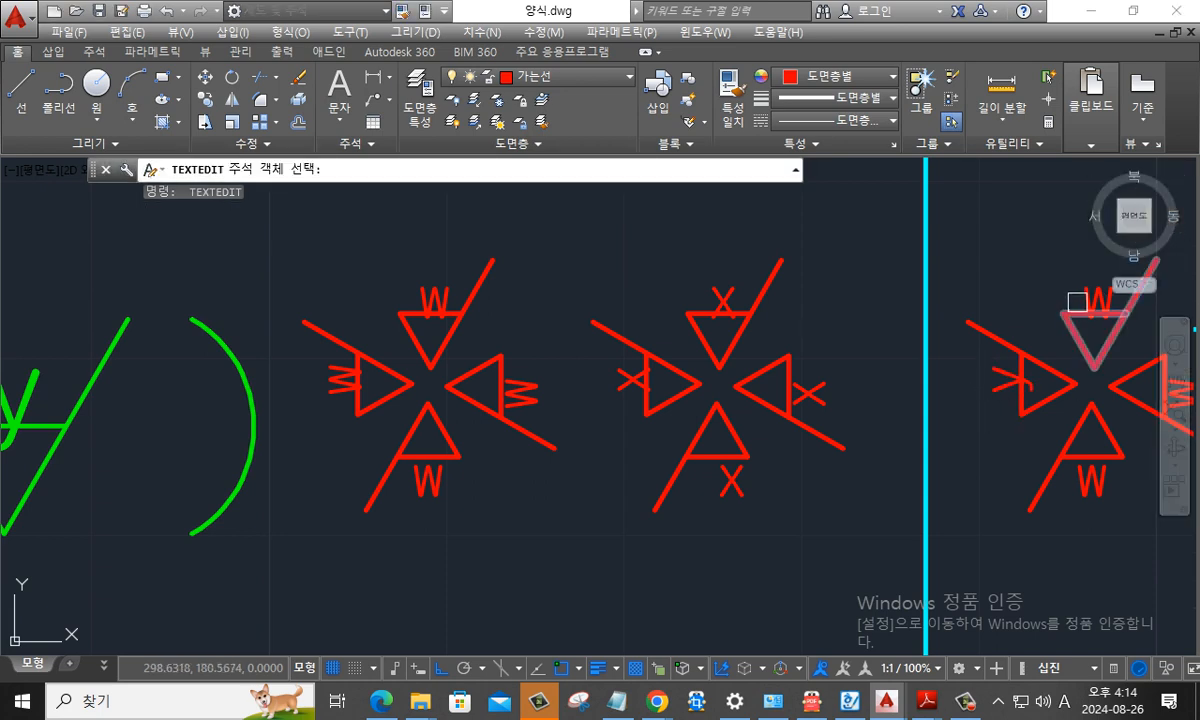
click(1080, 309)
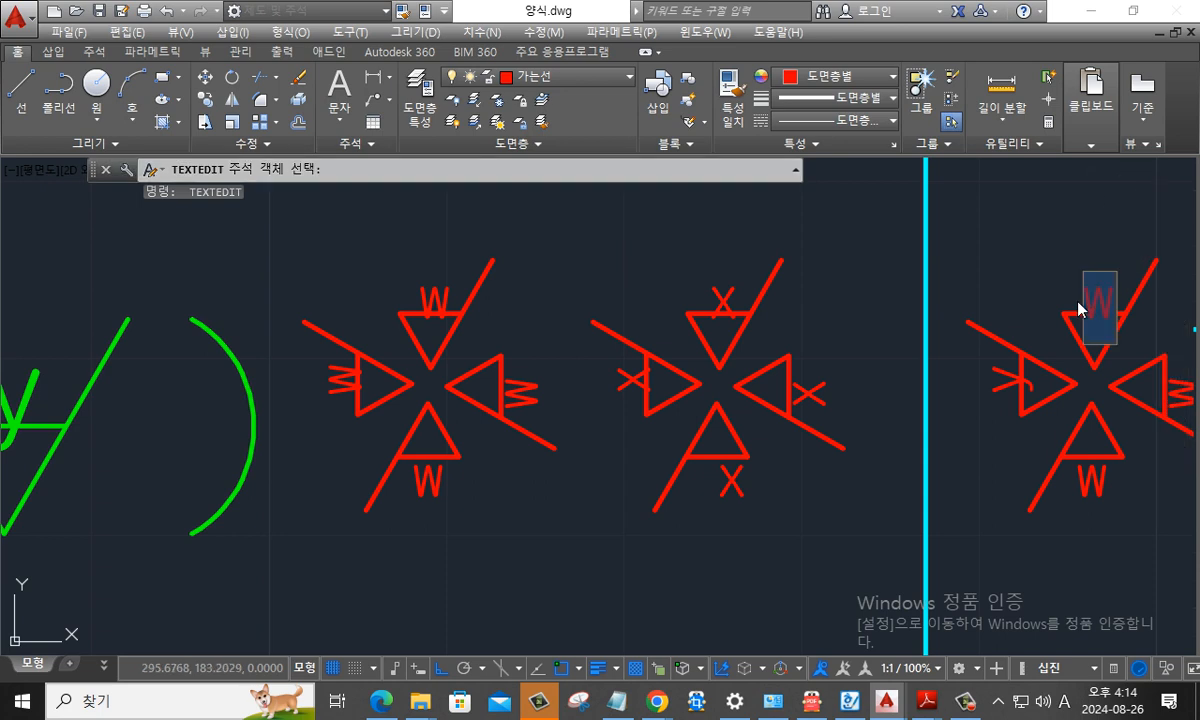
key(Return)
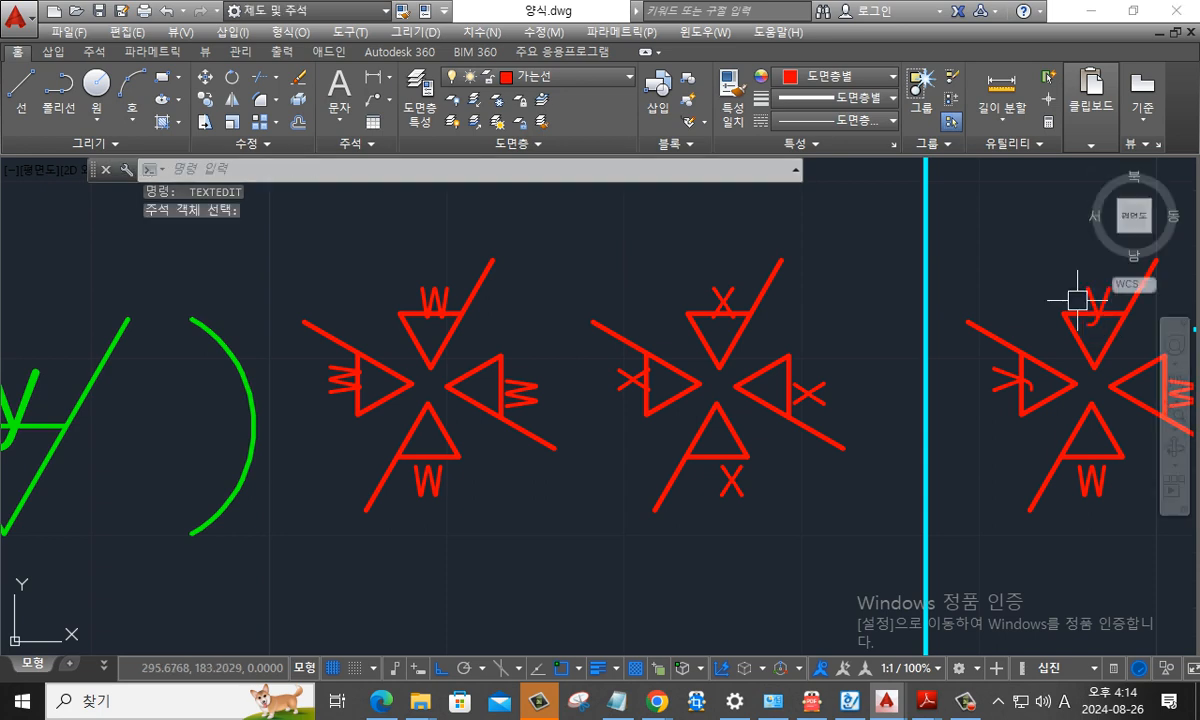
- Change the right and lower w letters of the symbol group outside the border to y
middle_drag(1071, 300, 817, 389)
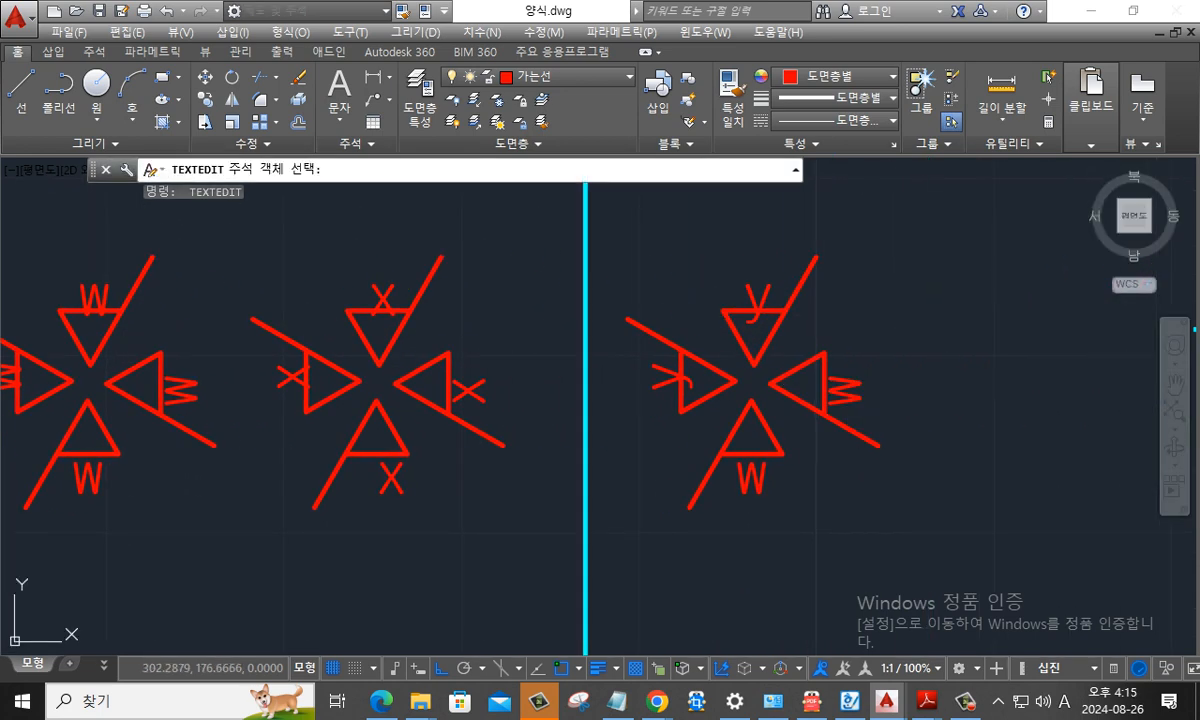
click(850, 402)
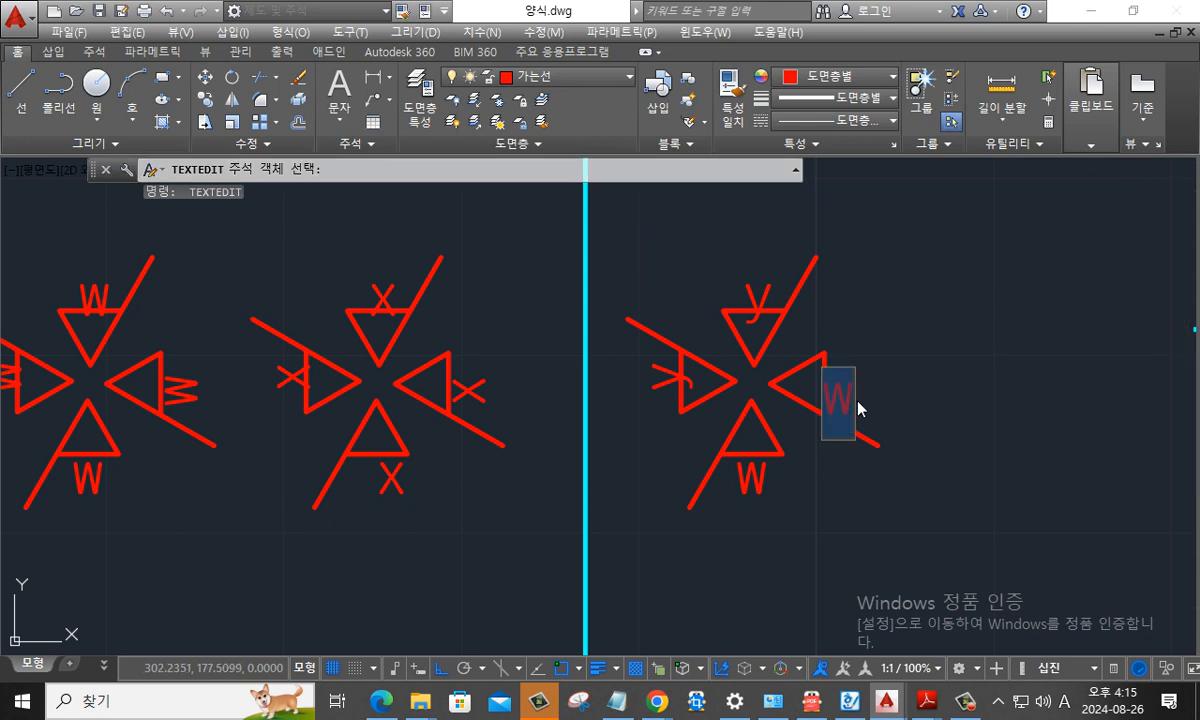
key(Return)
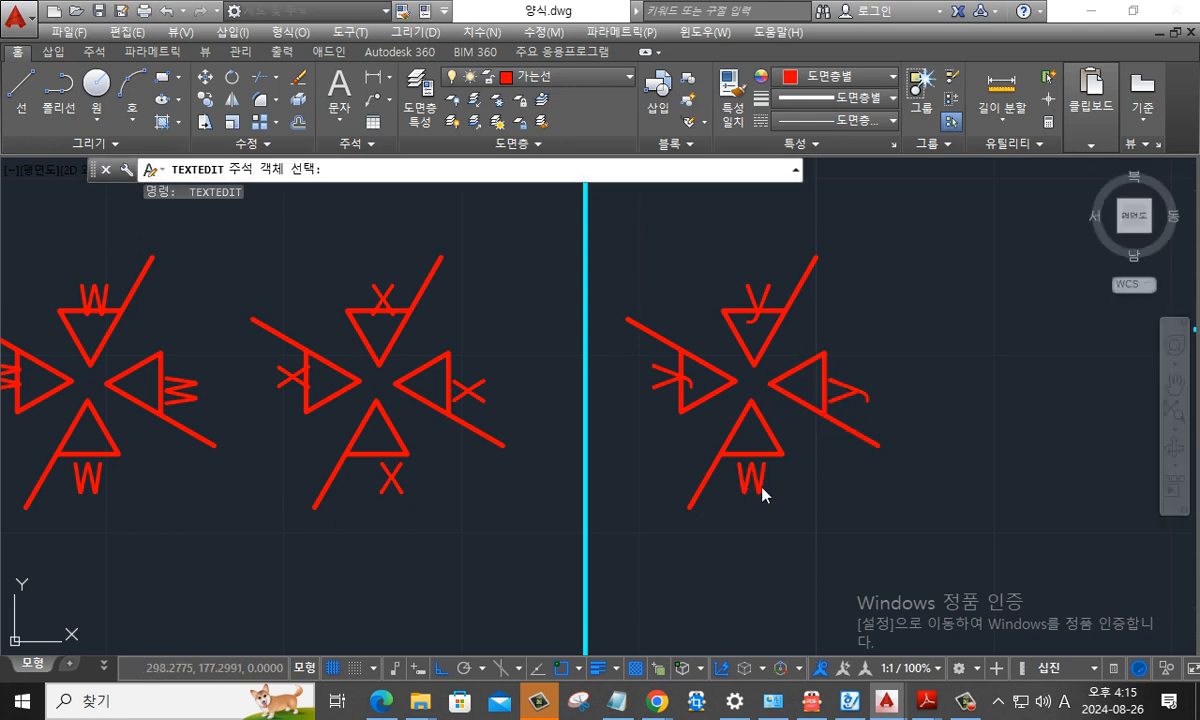
click(762, 494)
text(y)
key(Return)
key(Escape)
scroll(863, 480, down, 4)
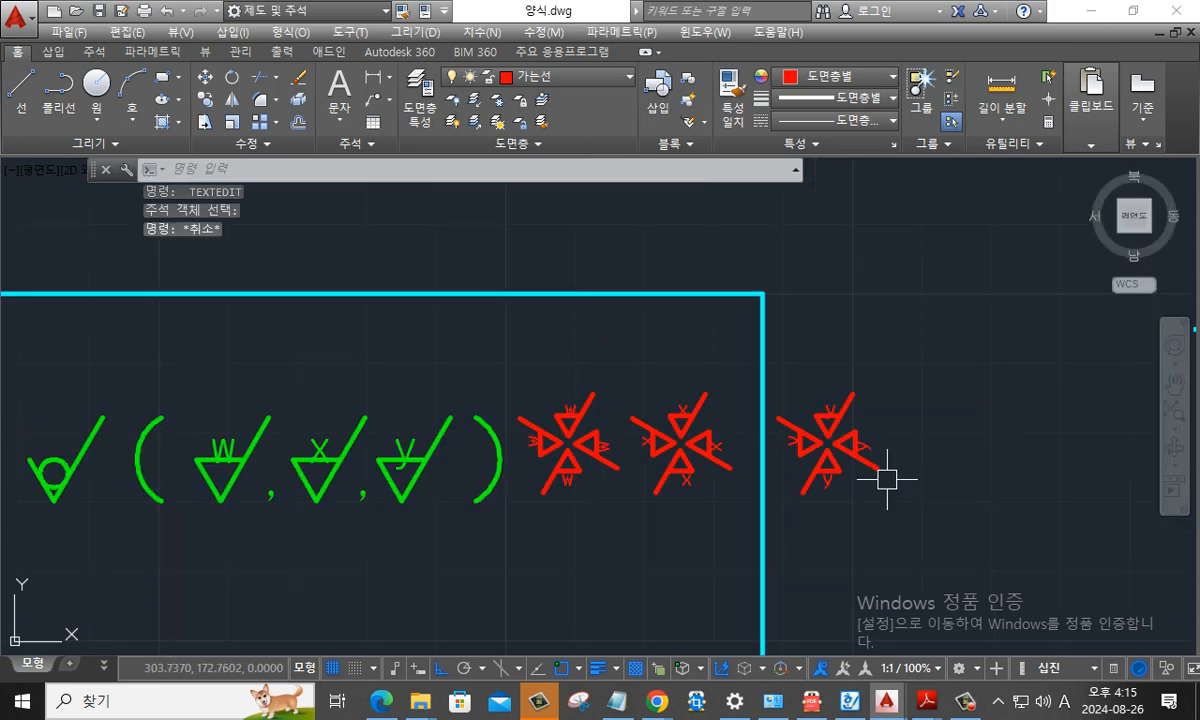
- Copy the upright w symbol by its tip onto the lower extension line of the ø18 dimension, between the part and the dimension text
middle_drag(887, 480, 995, 351)
mouse_move(560, 450)
middle_down()
mouse_move(730, 366)
mouse_move(667, 383)
middle_up()
scroll(790, 257, up, 2)
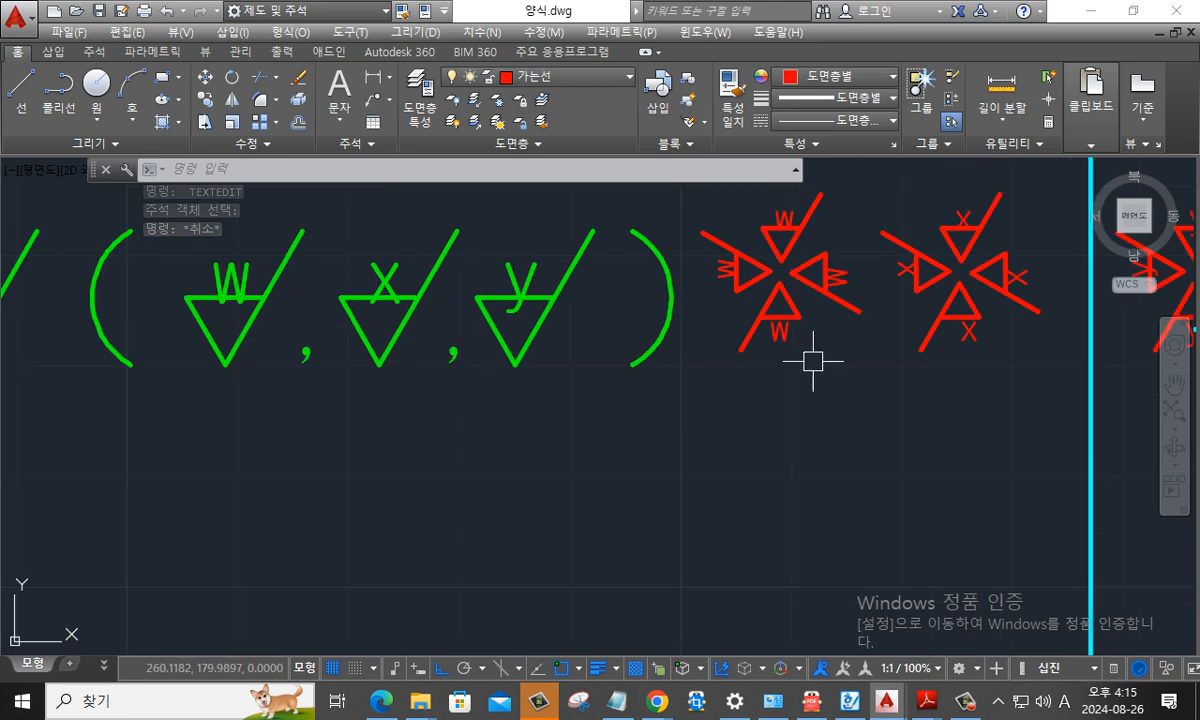
key(Escape)
text(c)
key(Return)
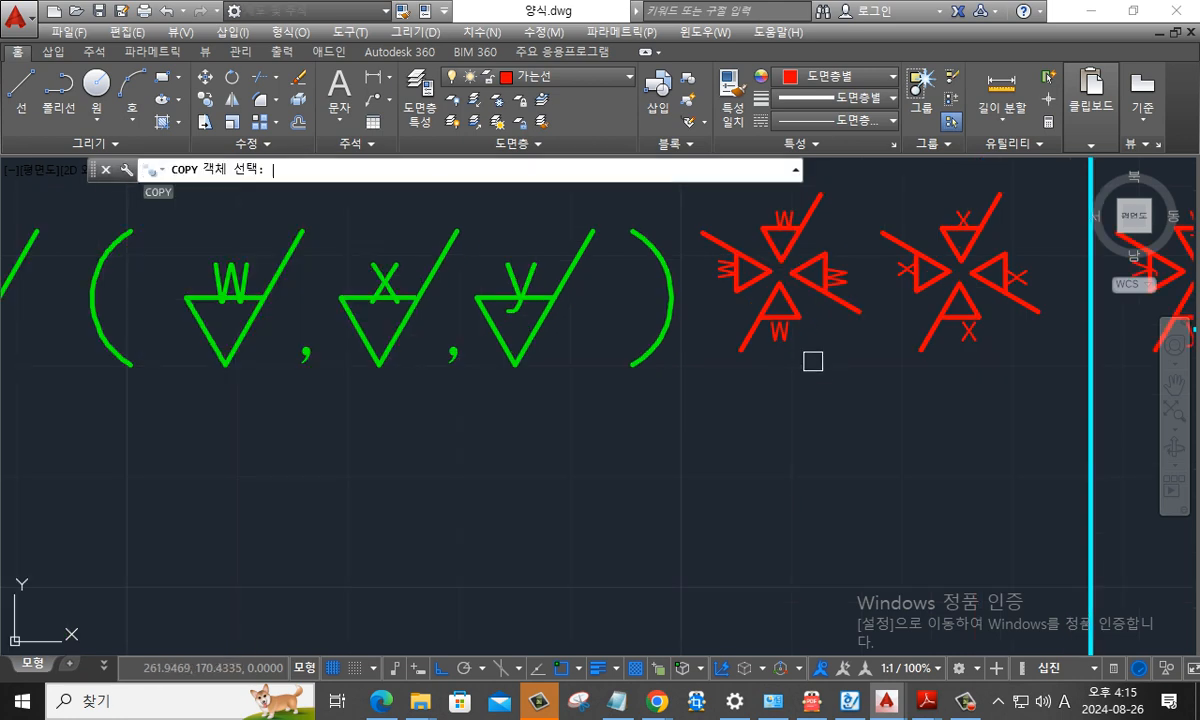
click(850, 242)
click(760, 205)
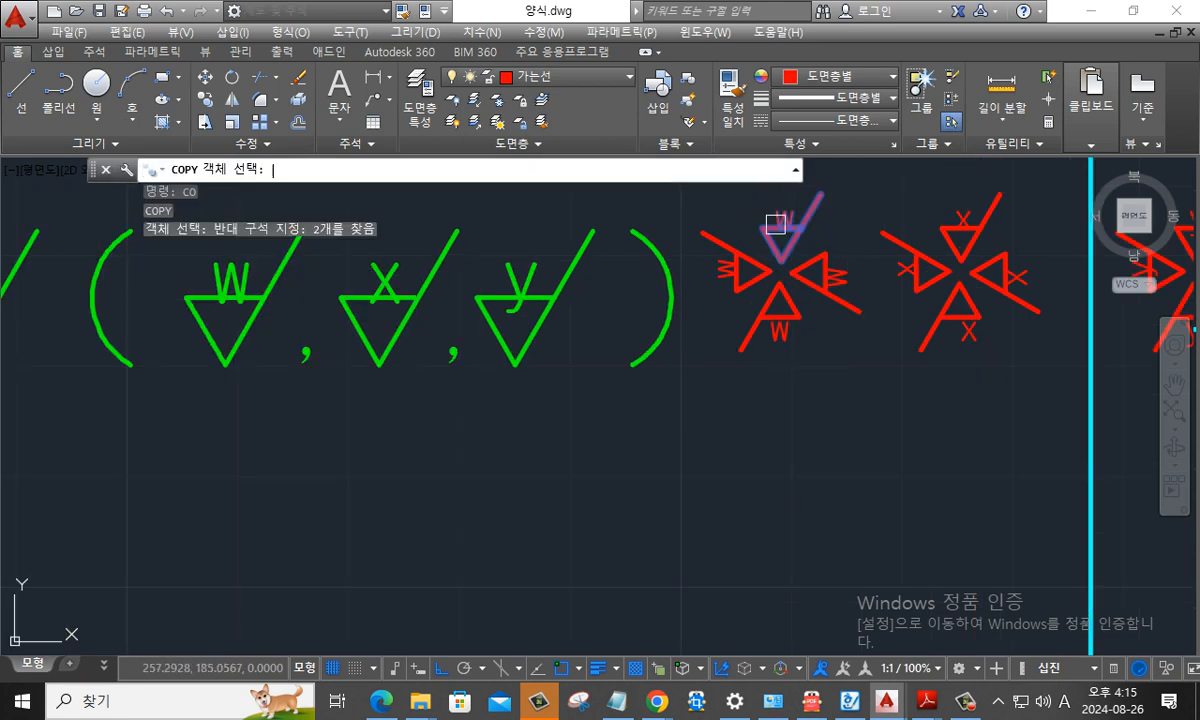
key(Return)
click(773, 265)
scroll(785, 262, down, 3)
scroll(600, 390, up, 6)
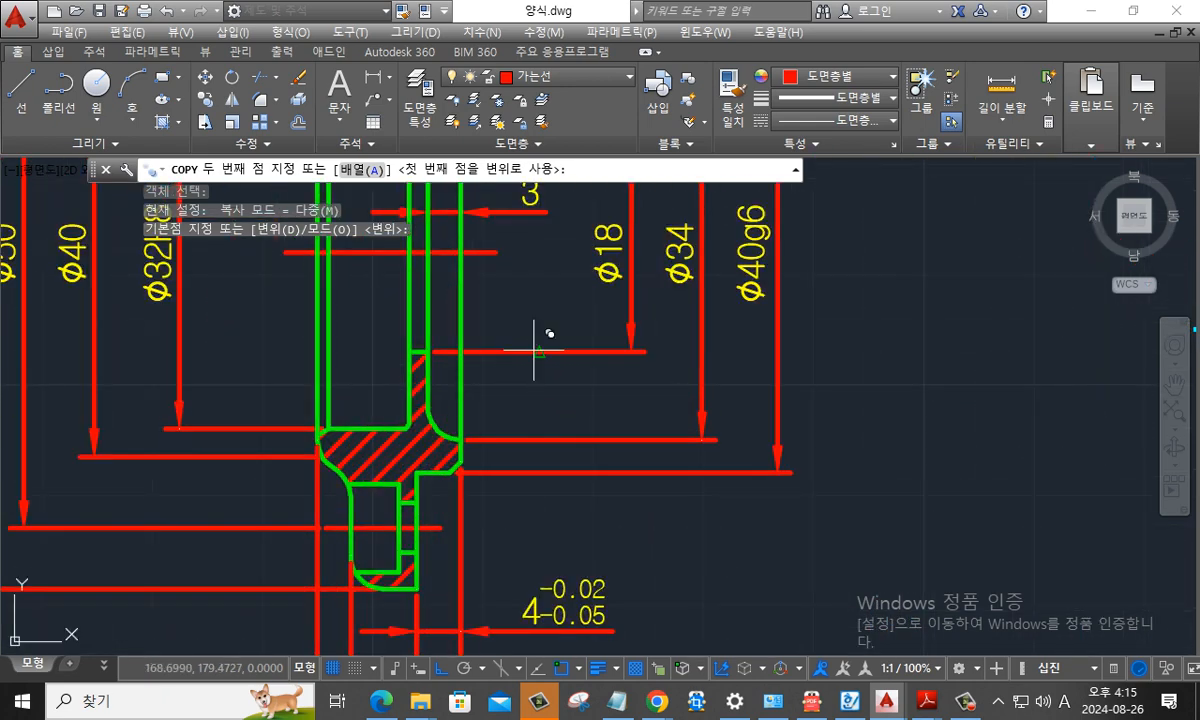
click(538, 350)
middle_drag(562, 396, 537, 458)
scroll(560, 440, down, 3)
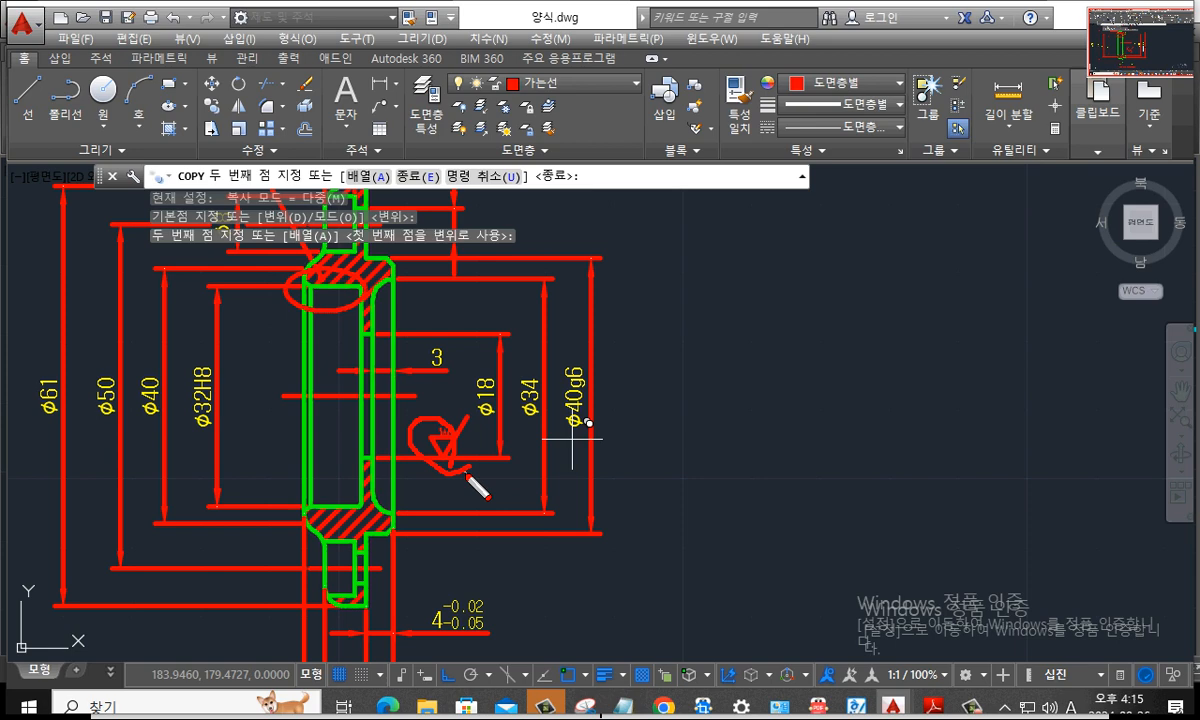
key(Escape)
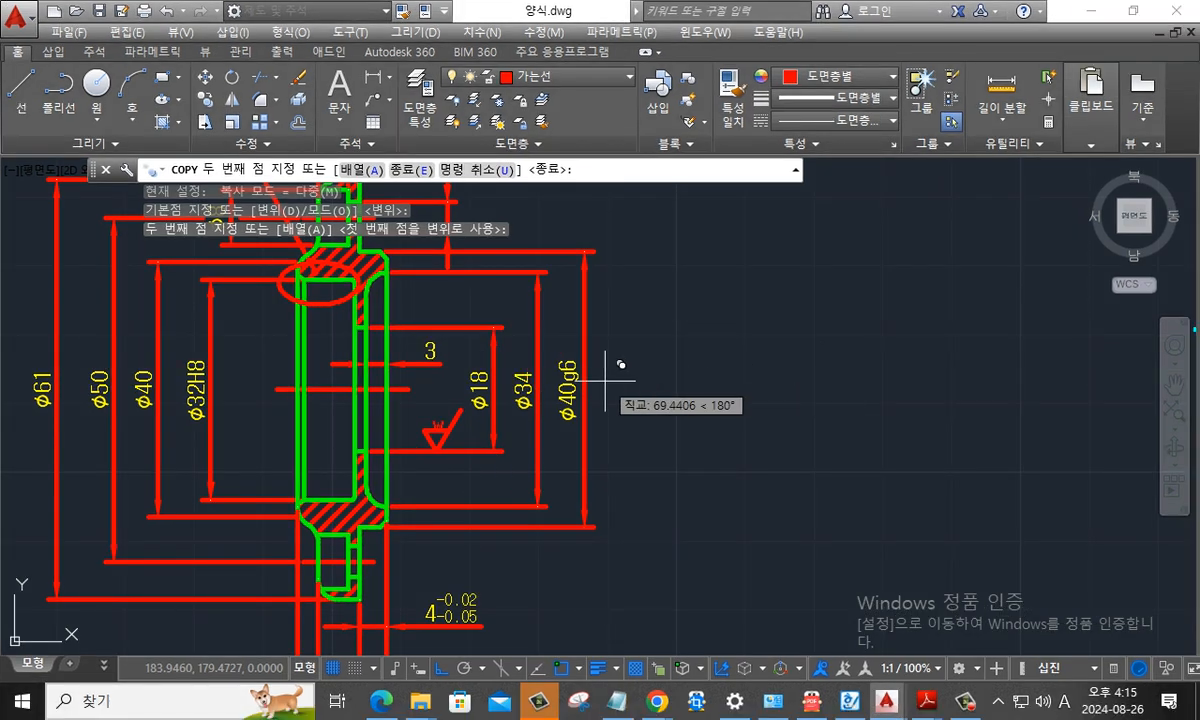
- Place another upright w symbol copy on the upper extension line of the 4-ø4.5 hole dimension
middle_drag(608, 381, 772, 494)
scroll(493, 325, up, 2)
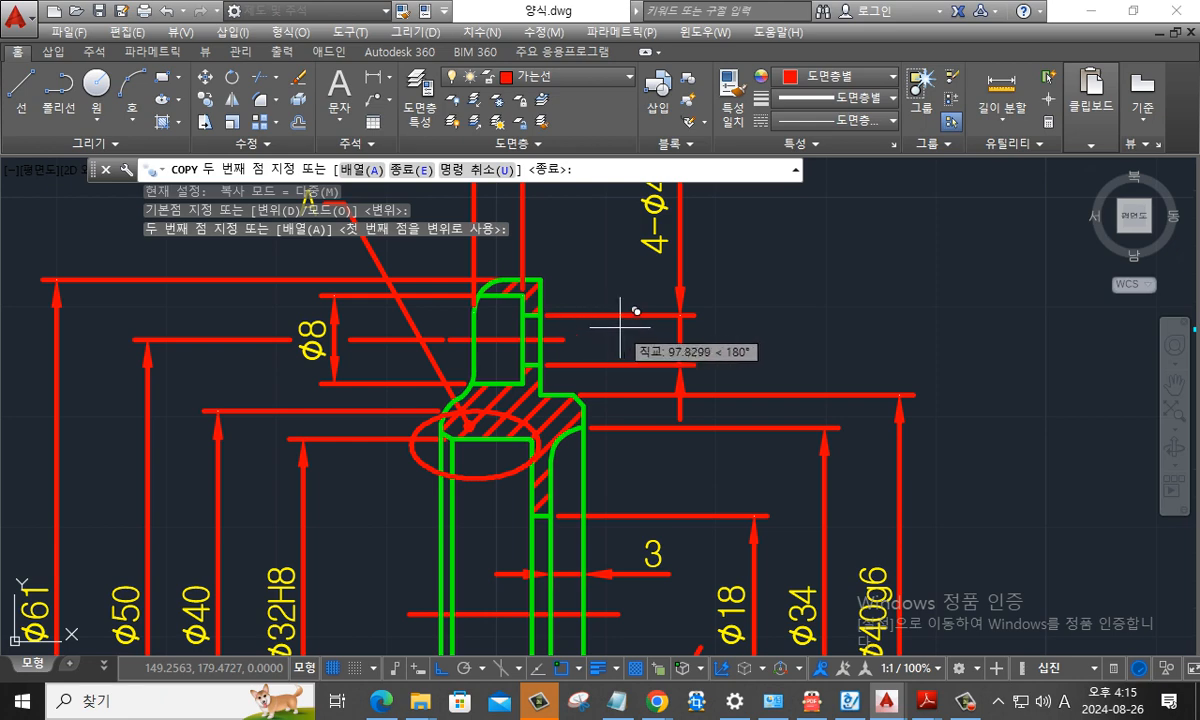
scroll(626, 312, up, 2)
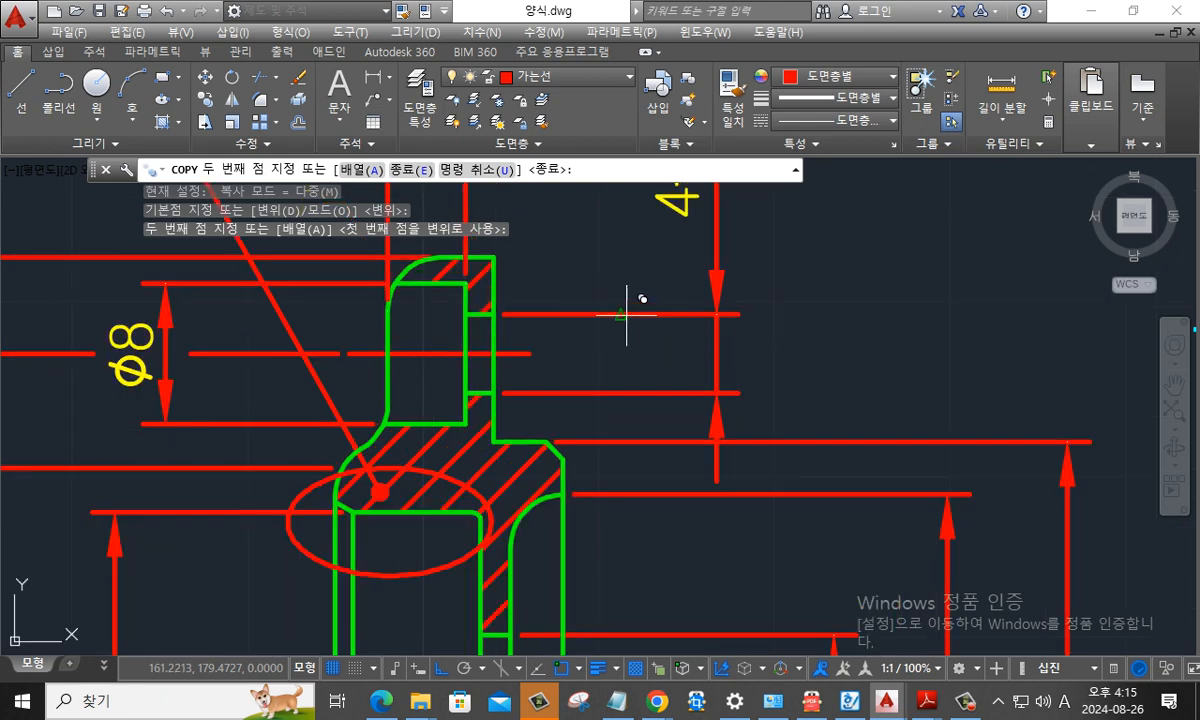
key(ctrl+2)
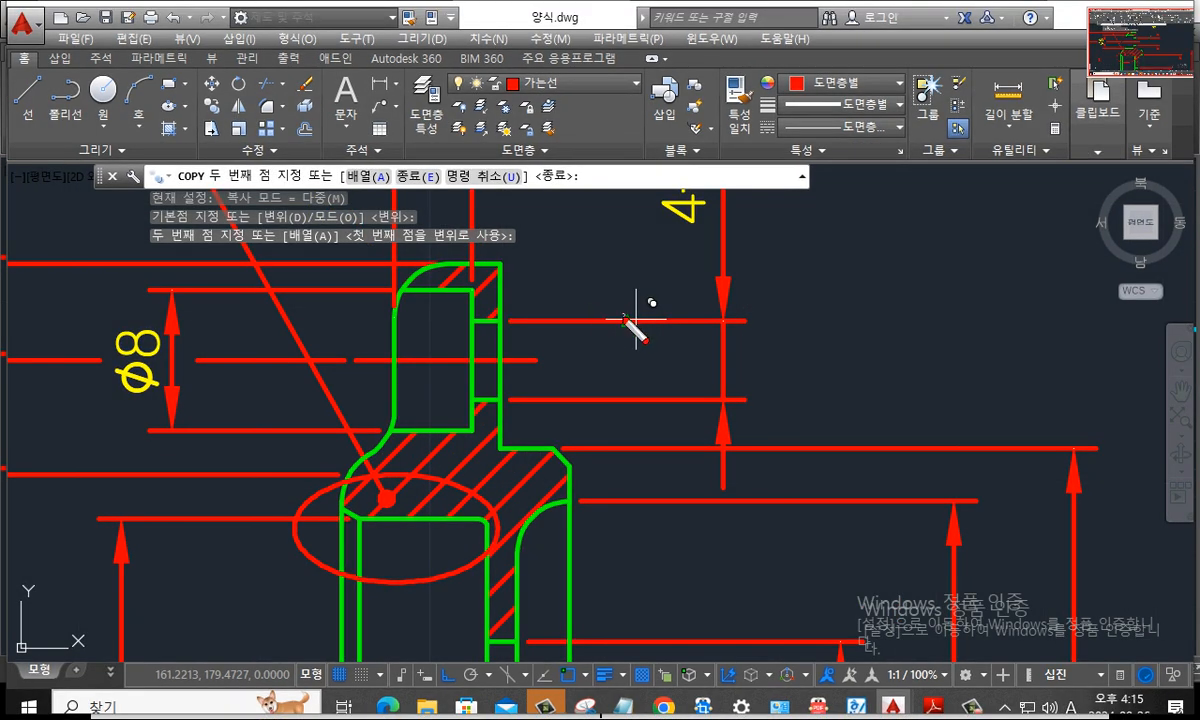
key(Escape)
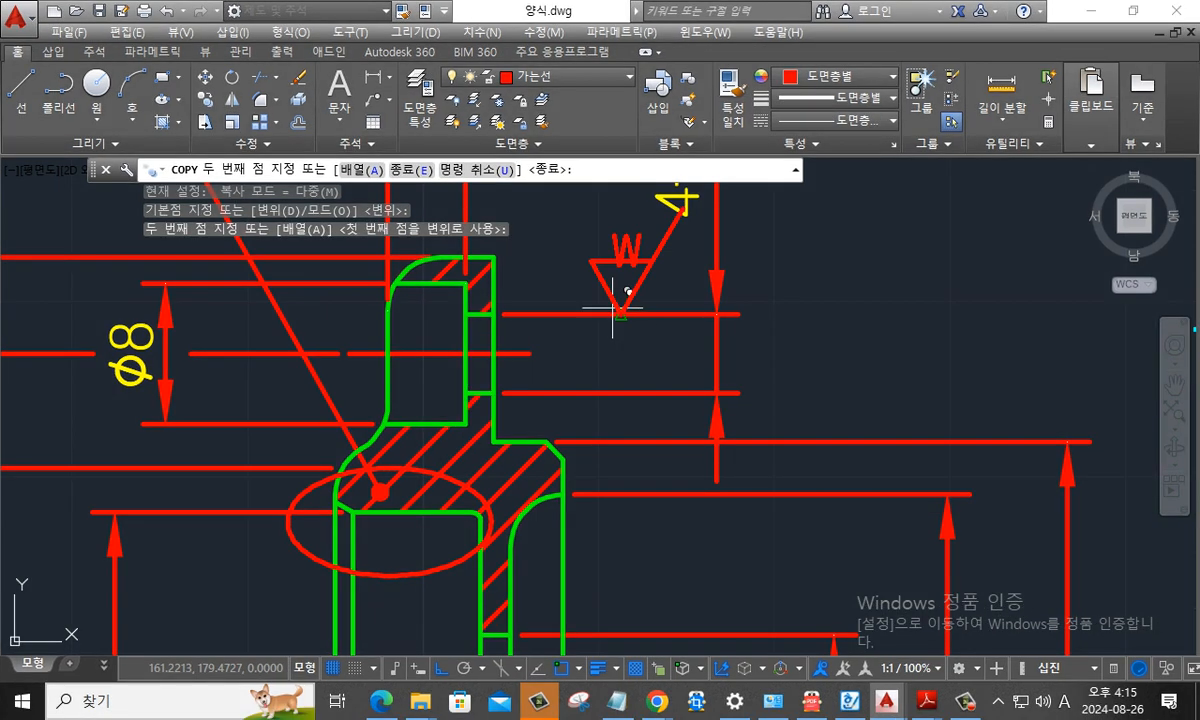
click(590, 305)
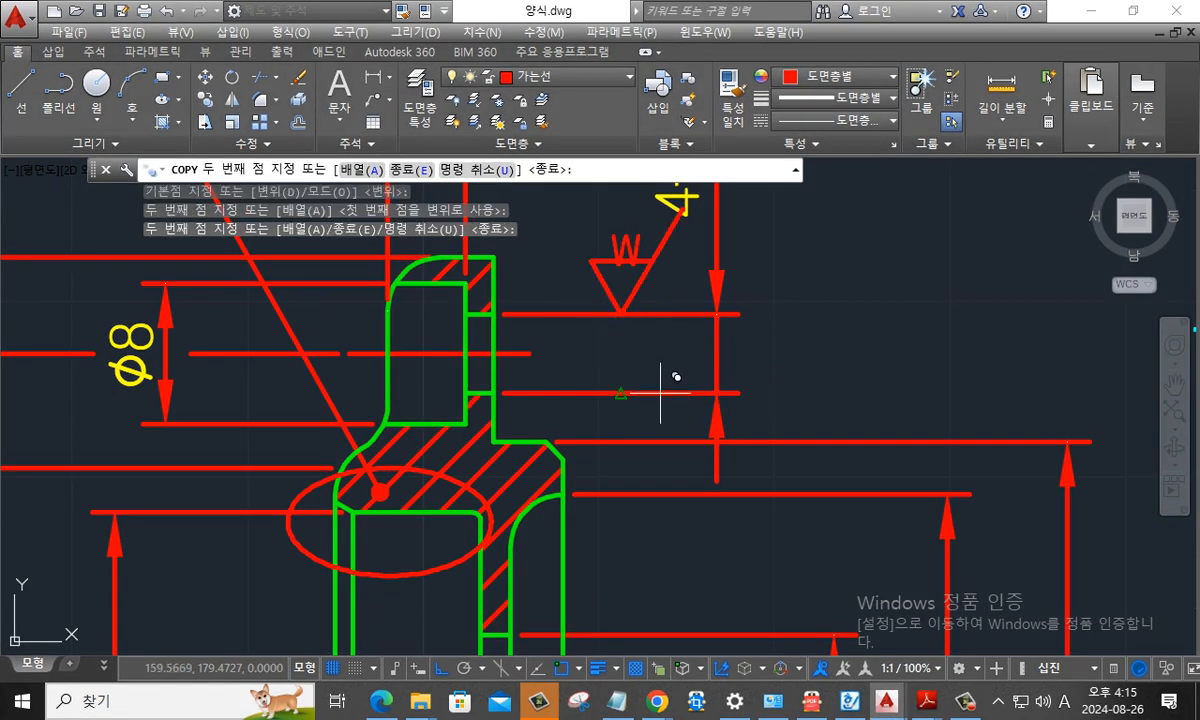
key(Escape)
- Delete the upright w symbol from the 4-ø4.5 hole dimension
key(Escape)
key(Escape)
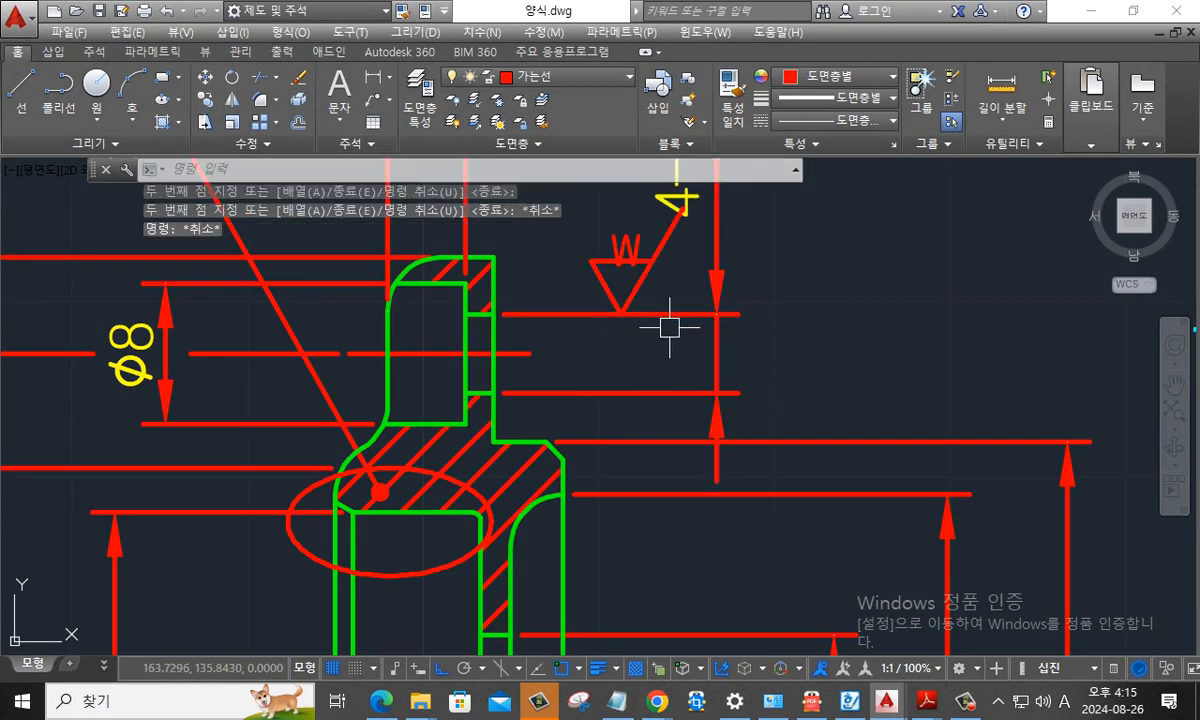
key(Escape)
click(674, 284)
click(627, 263)
key(Delete)
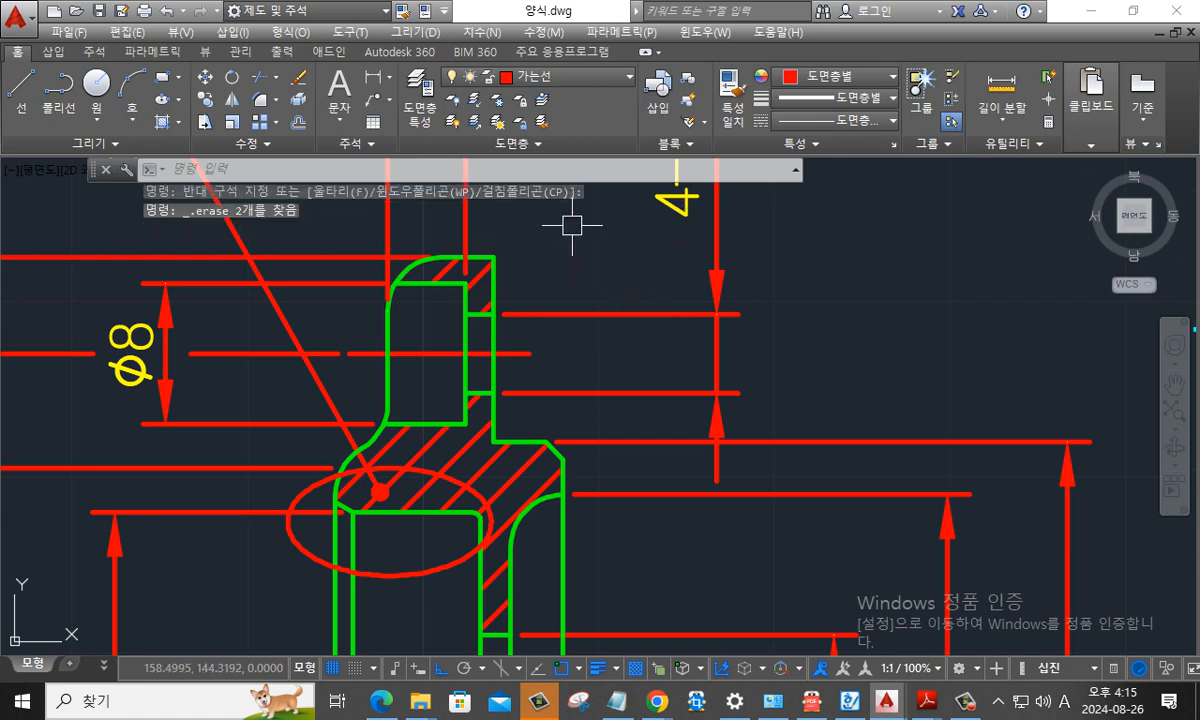
- Copy the upside-down w symbol by its tip to the underside of the 4-ø4.5 dimension's upper extension line, using the Nearest snap
key(Escape)
scroll(743, 271, down, 5)
middle_drag(818, 268, 551, 400)
mouse_move(782, 303)
middle_down()
mouse_move(643, 420)
mouse_move(605, 420)
middle_up()
key(Escape)
text(co)
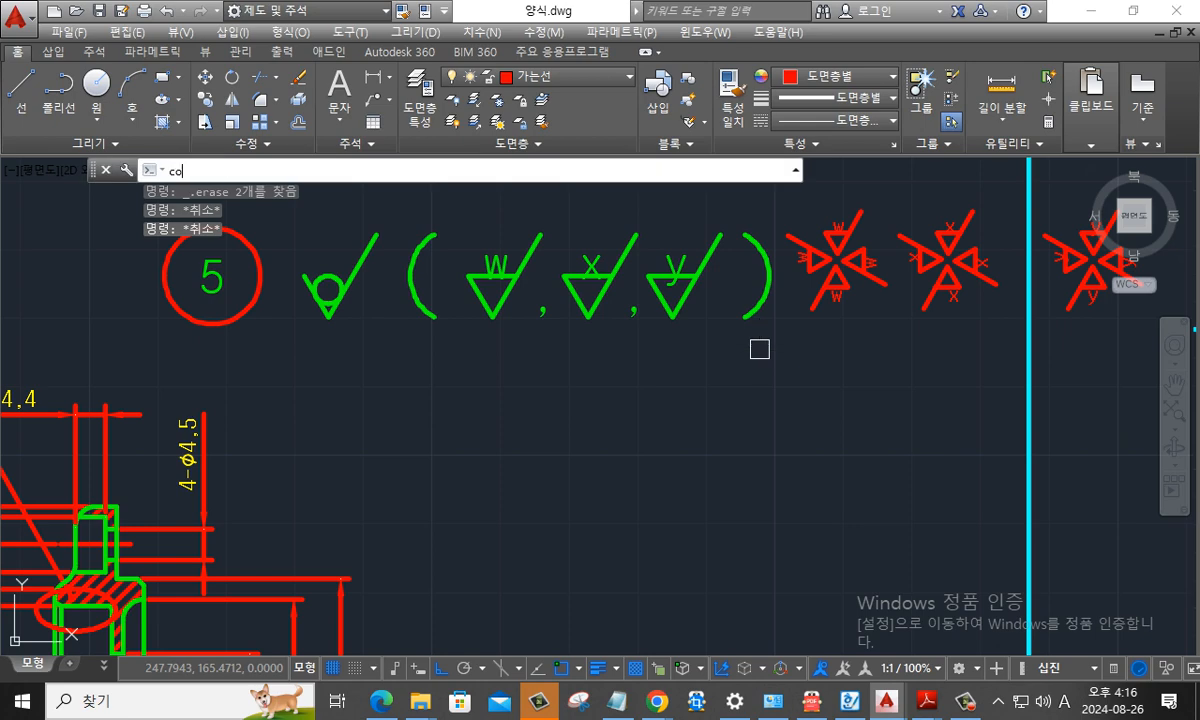
key(Return)
click(879, 345)
click(835, 265)
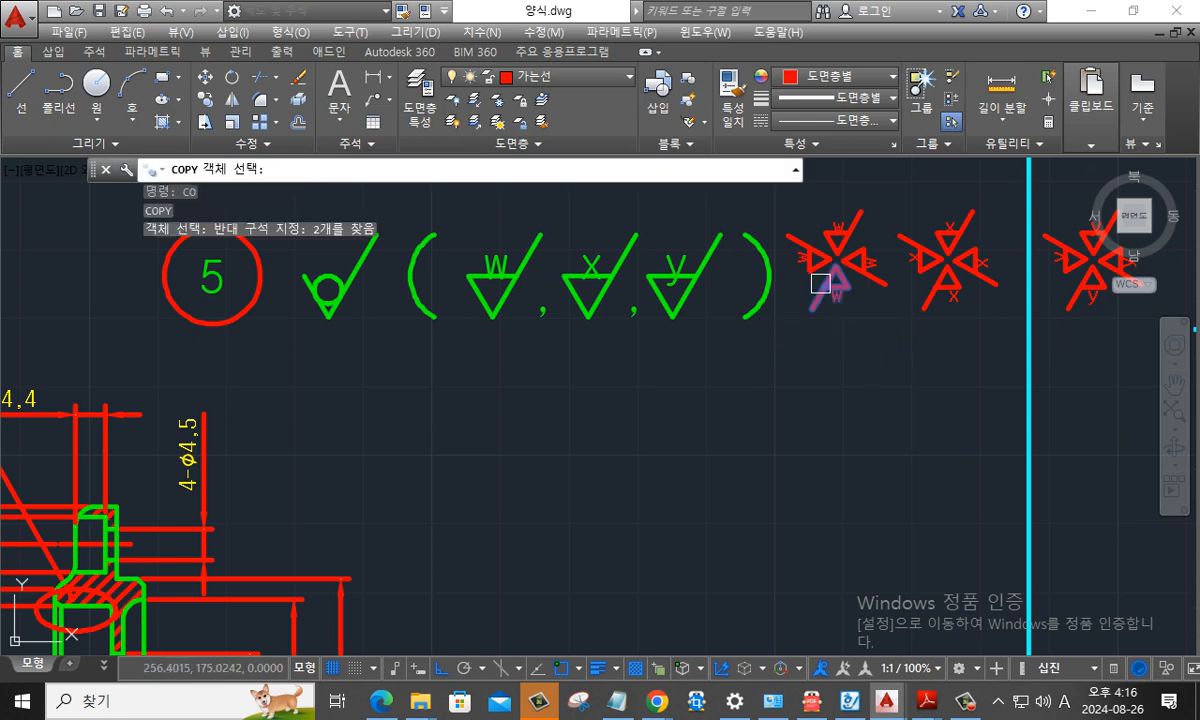
key(Return)
click(833, 262)
scroll(584, 396, down, 5)
middle_drag(410, 440, 450, 418)
scroll(568, 401, up, 5)
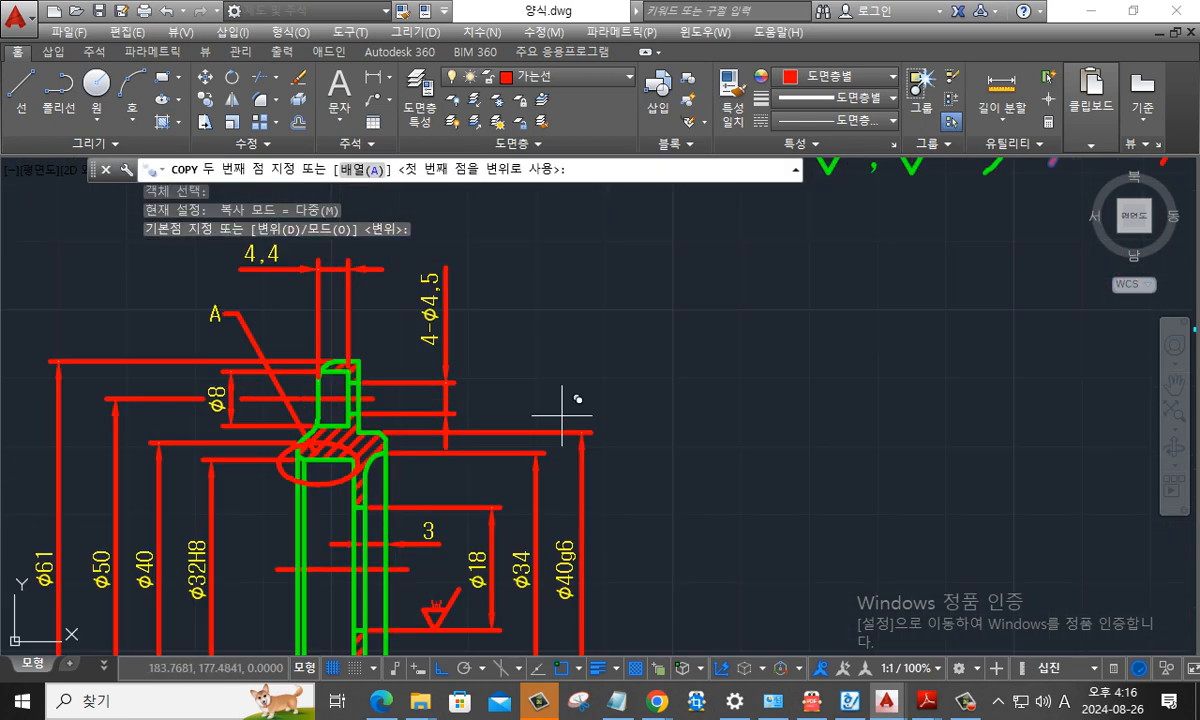
scroll(383, 383, up, 5)
shift+right_click(418, 356)
key(r)
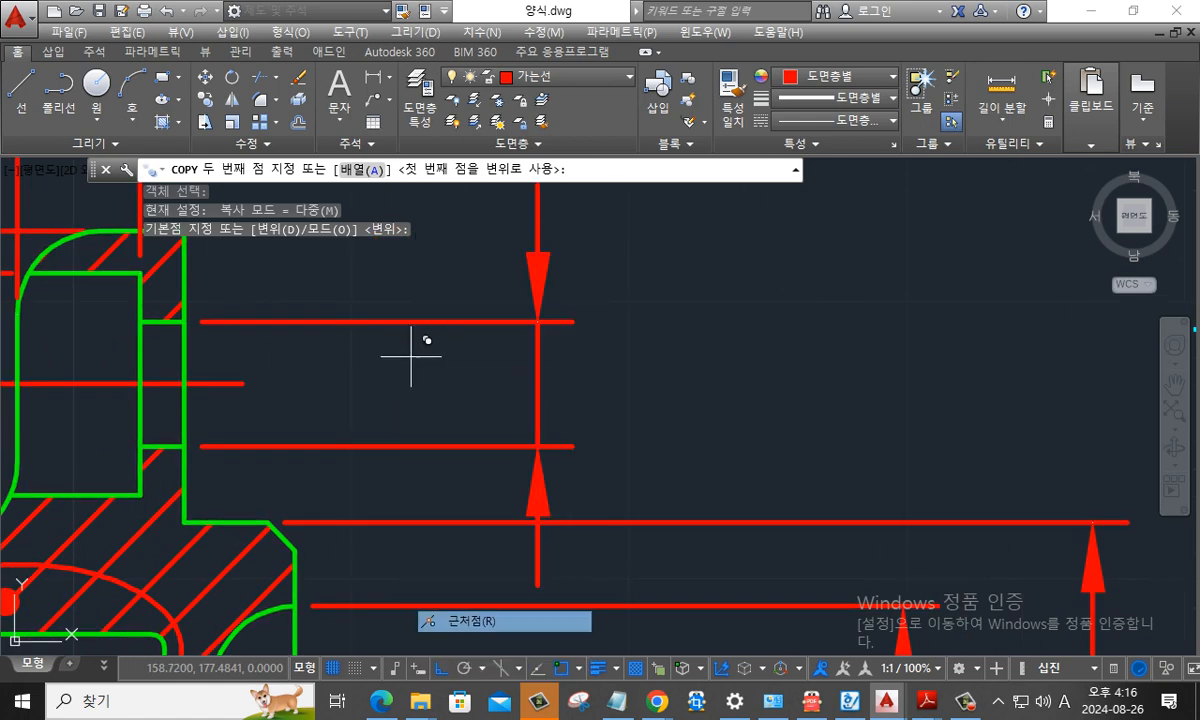
click(401, 322)
key(Escape)
key(Escape)
scroll(763, 442, down, 2)
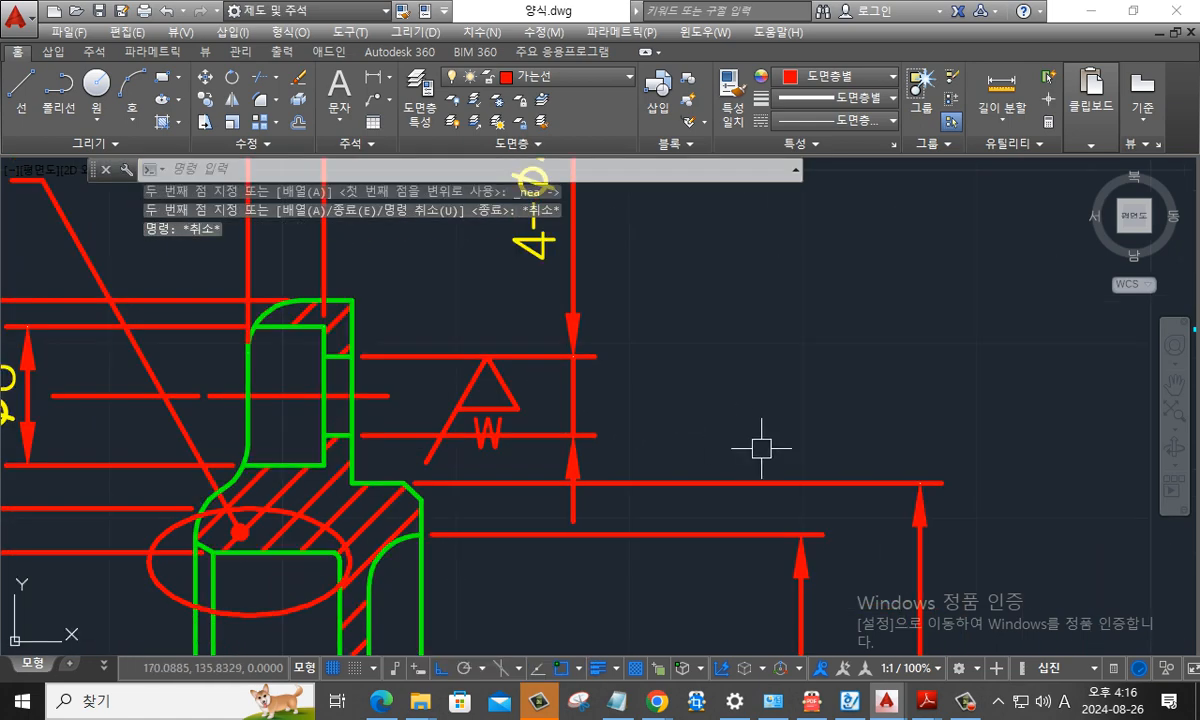
middle_drag(763, 442, 846, 406)
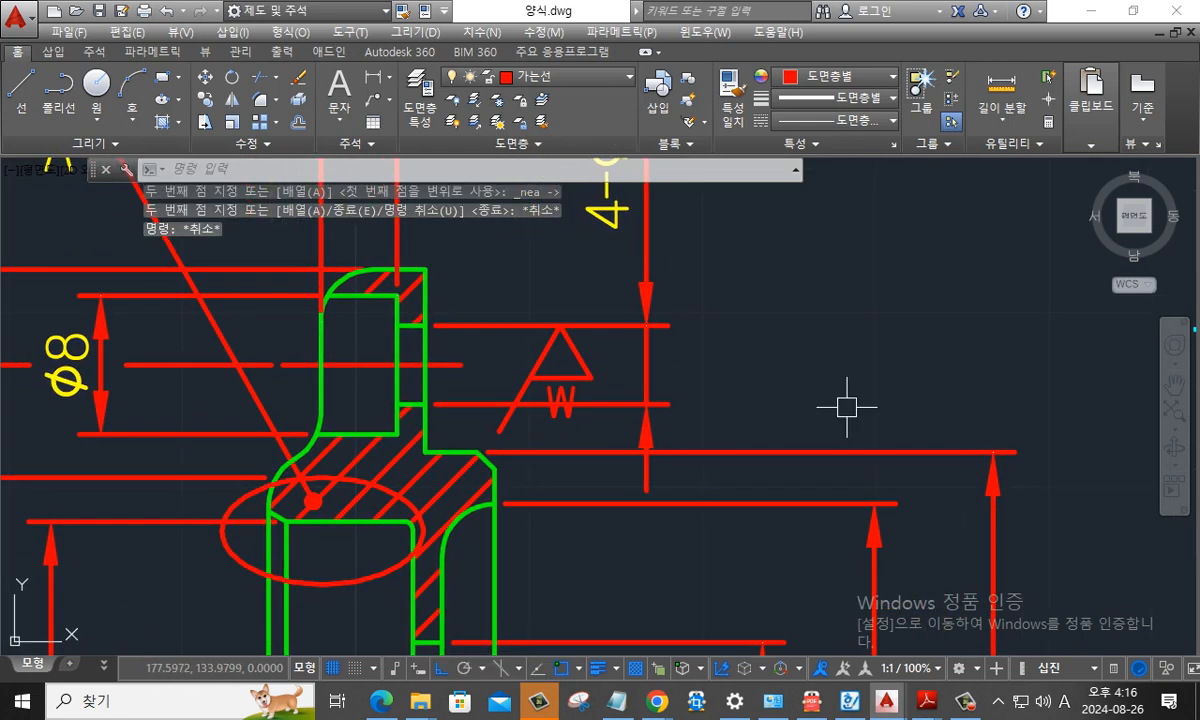
text(x)
key(Return)
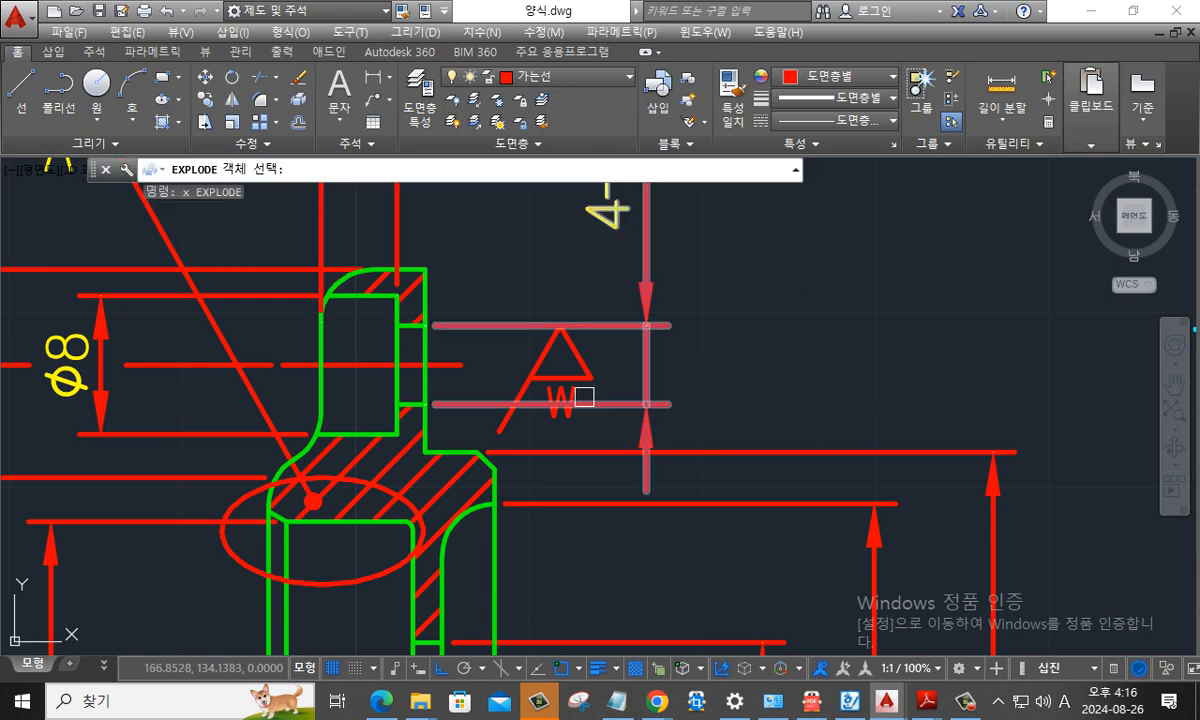
click(584, 397)
key(Return)
text(br)
key(Return)
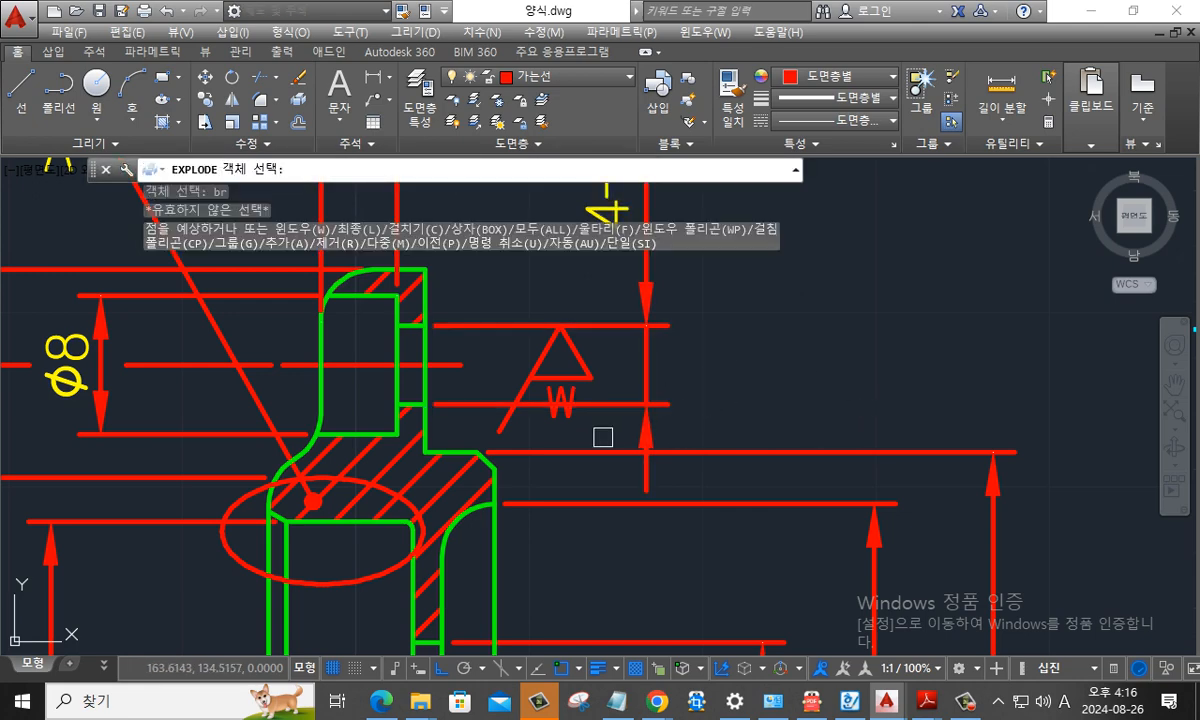
click(539, 409)
shift+right_click(540, 410)
key(r)
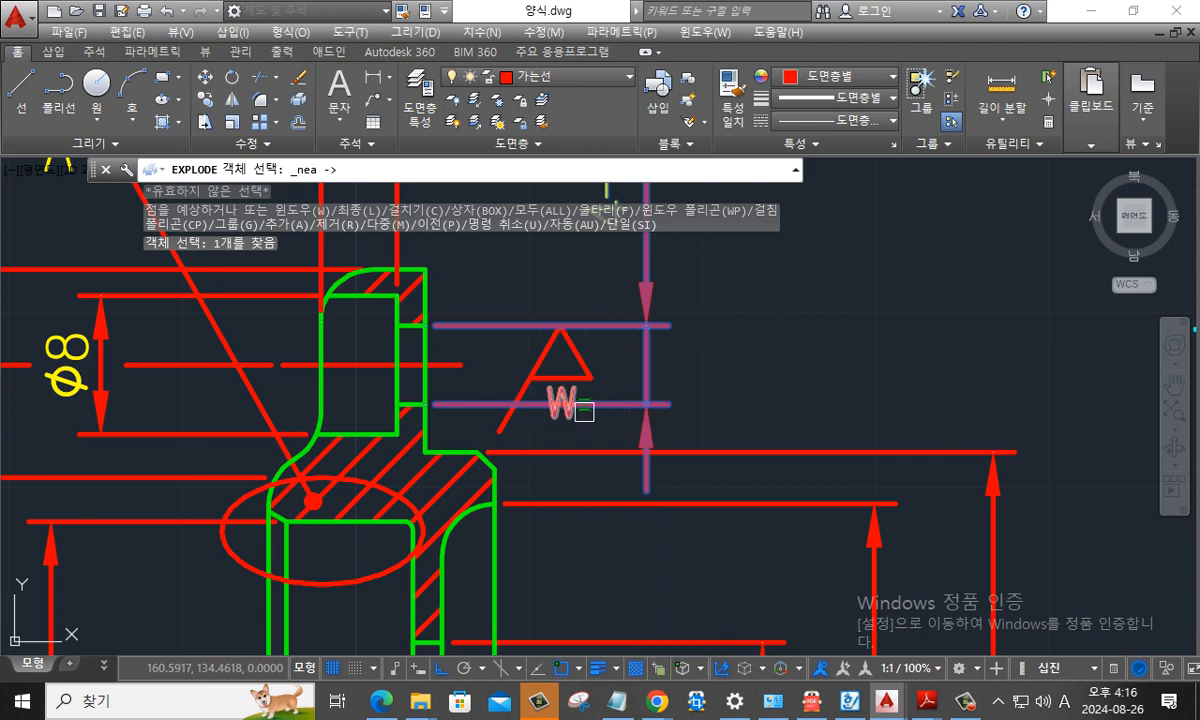
key(Escape)
key(Escape)
- Explode the 4-ø4.5 hole dimension into separate lines, arrows and text
text(x)
key(Return)
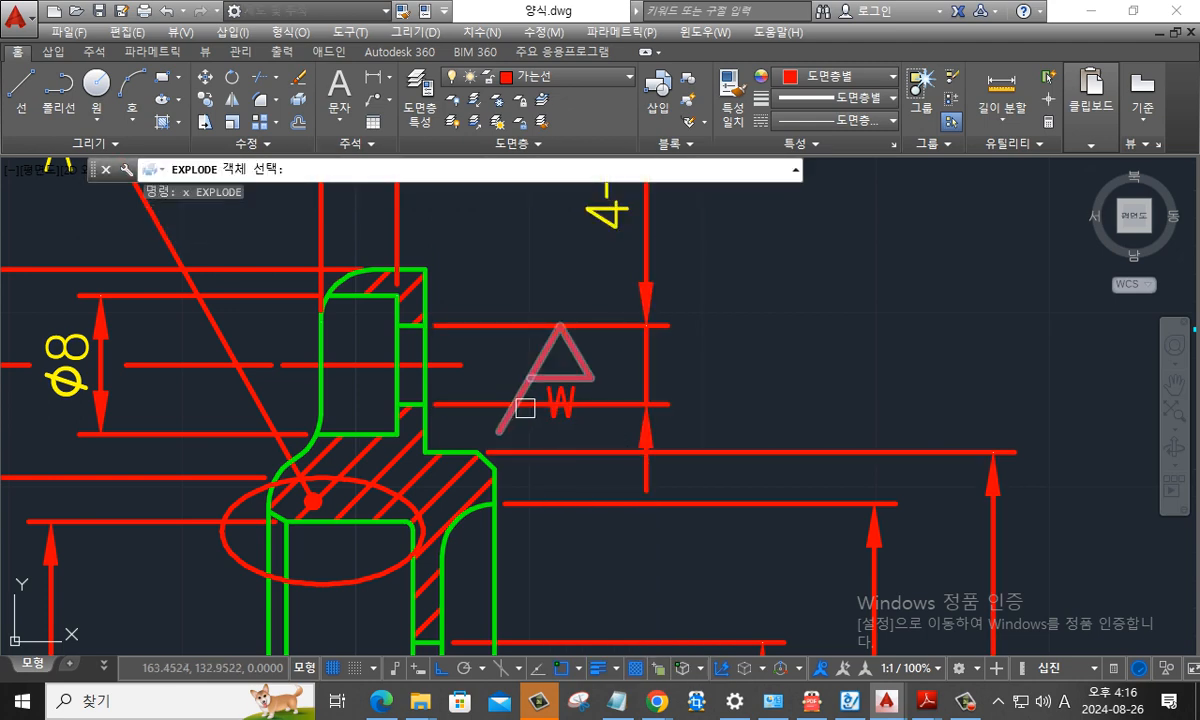
click(536, 407)
key(Escape)
key(Escape)
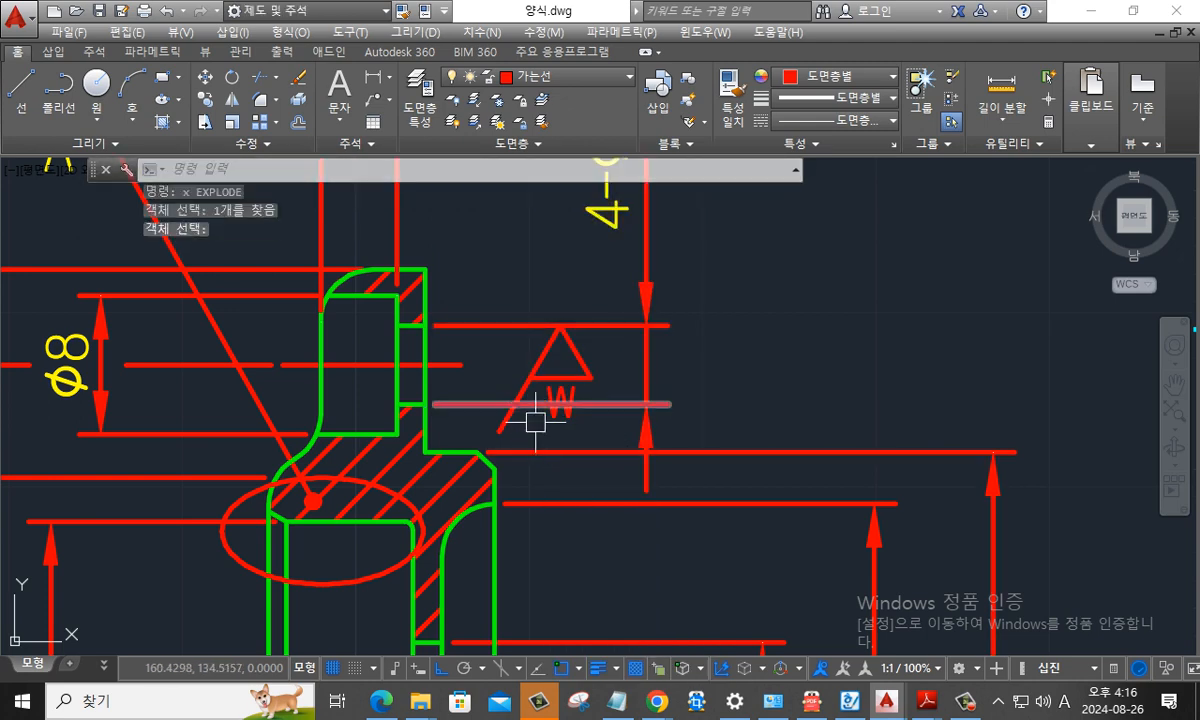
text(b)
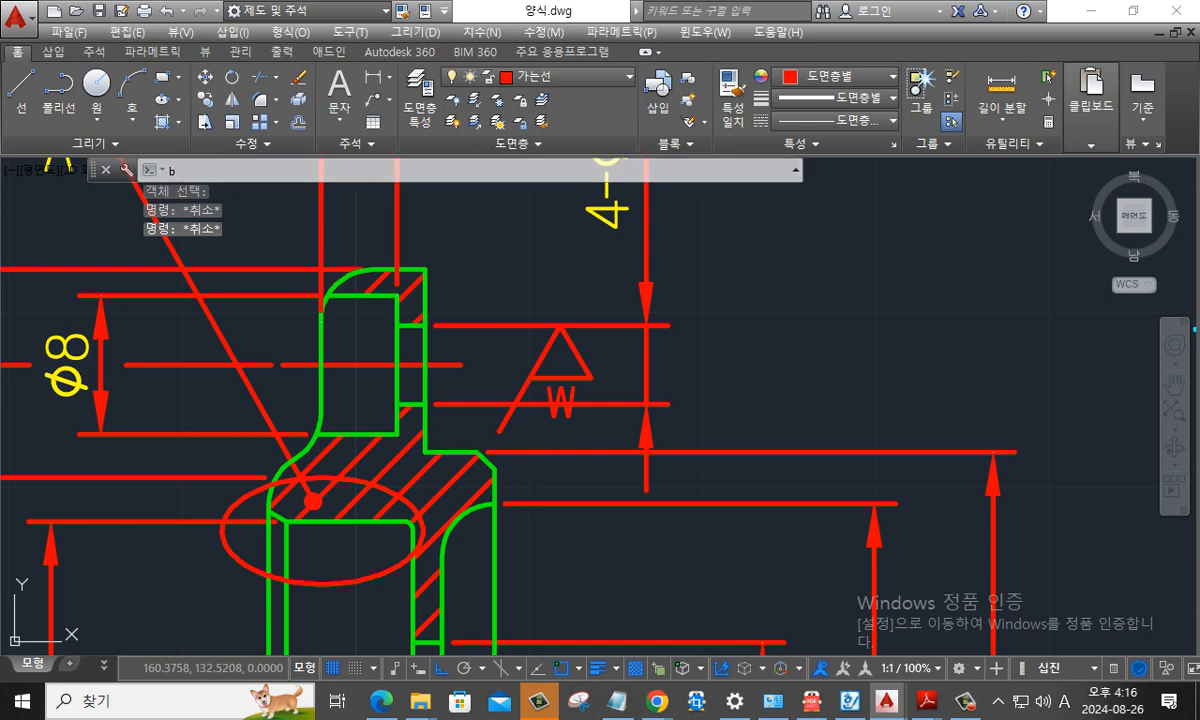
key(Return)
key(Escape)
- Break the lower extension line of the 4-ø4.5 dimension on both sides of the w letter, leaving a gap around it
text(b)
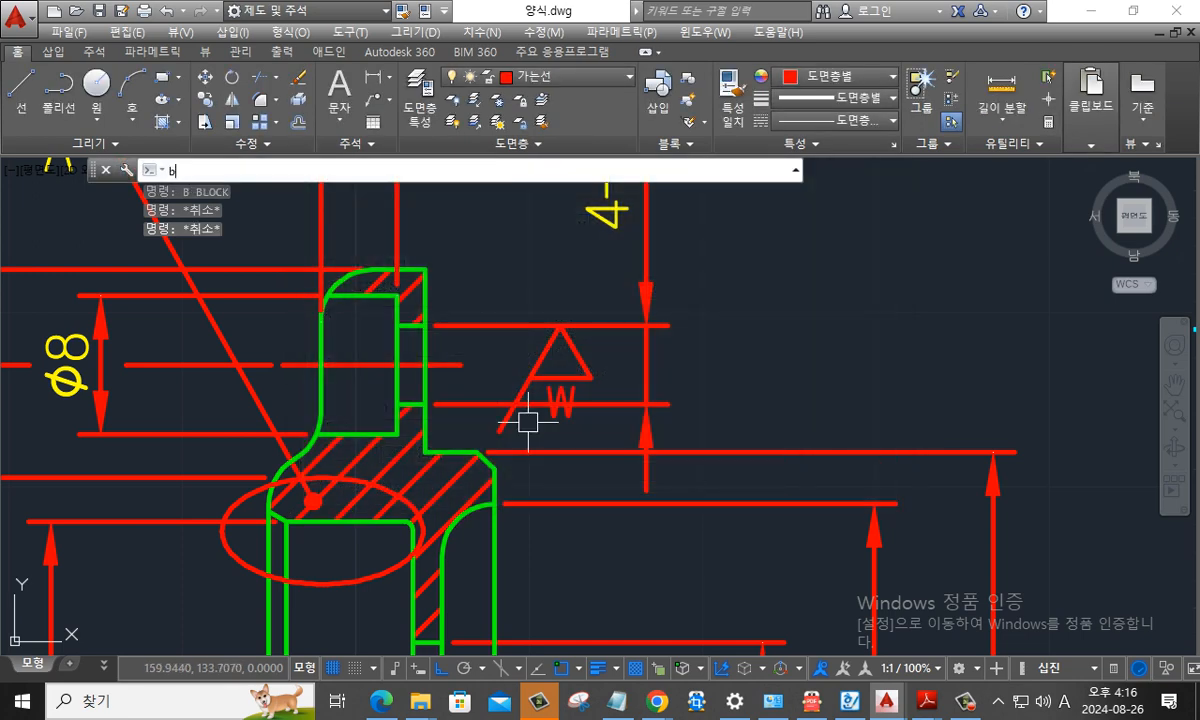
text(r)
key(Return)
click(537, 405)
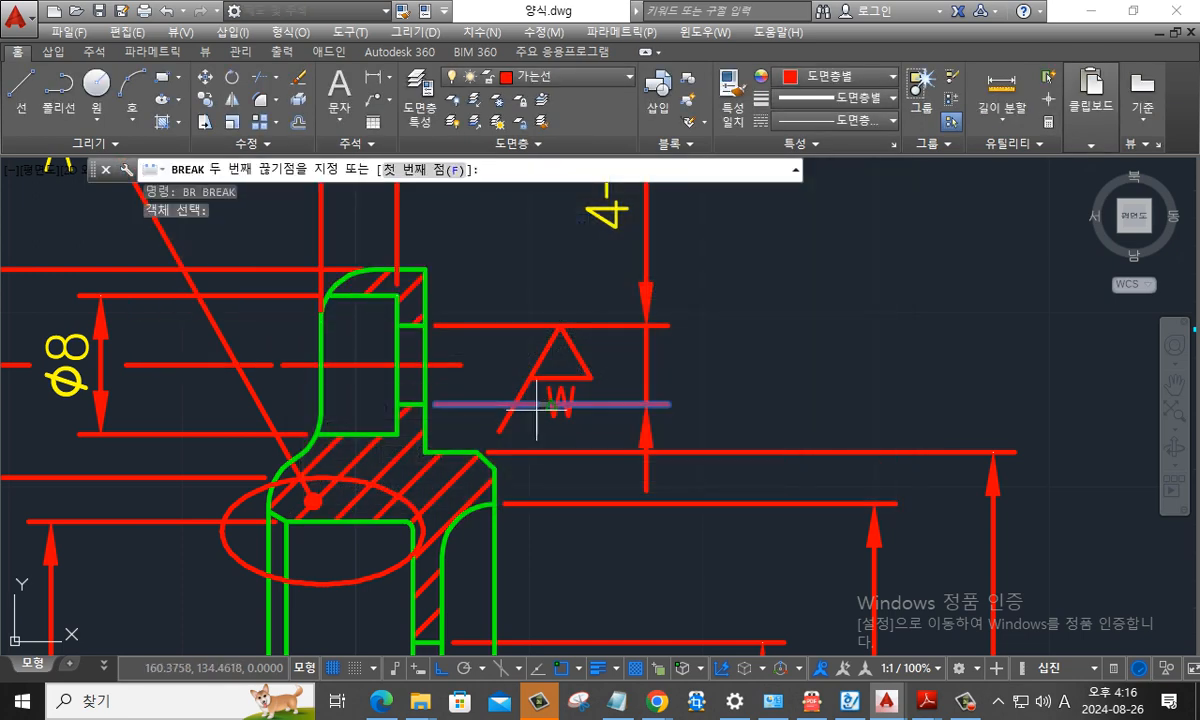
shift+right_click(535, 405)
click(573, 402)
shift+right_click(584, 411)
key(r)
click(584, 407)
key(Escape)
key(Escape)
scroll(783, 441, down, 2)
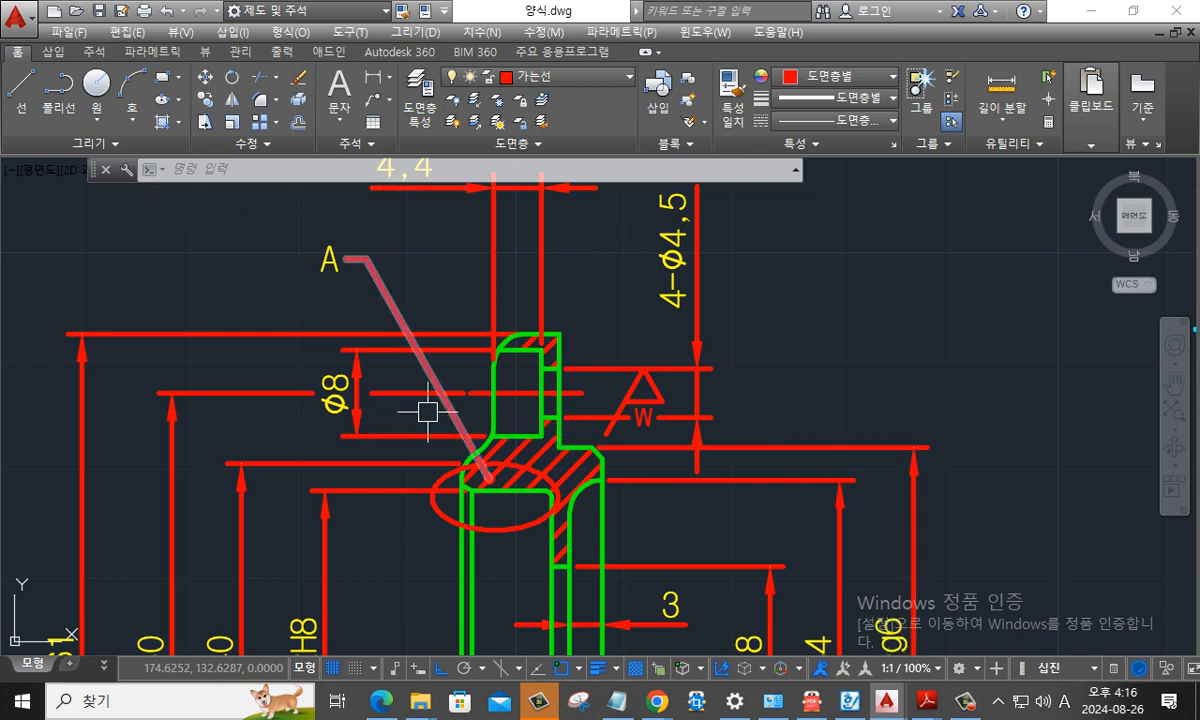
- Switch to the 20221026_기어박스 1 reference PDF showing the finished part 5 cover drawing
mouse_move(549, 348)
middle_down()
mouse_move(552, 400)
mouse_move(554, 385)
middle_up()
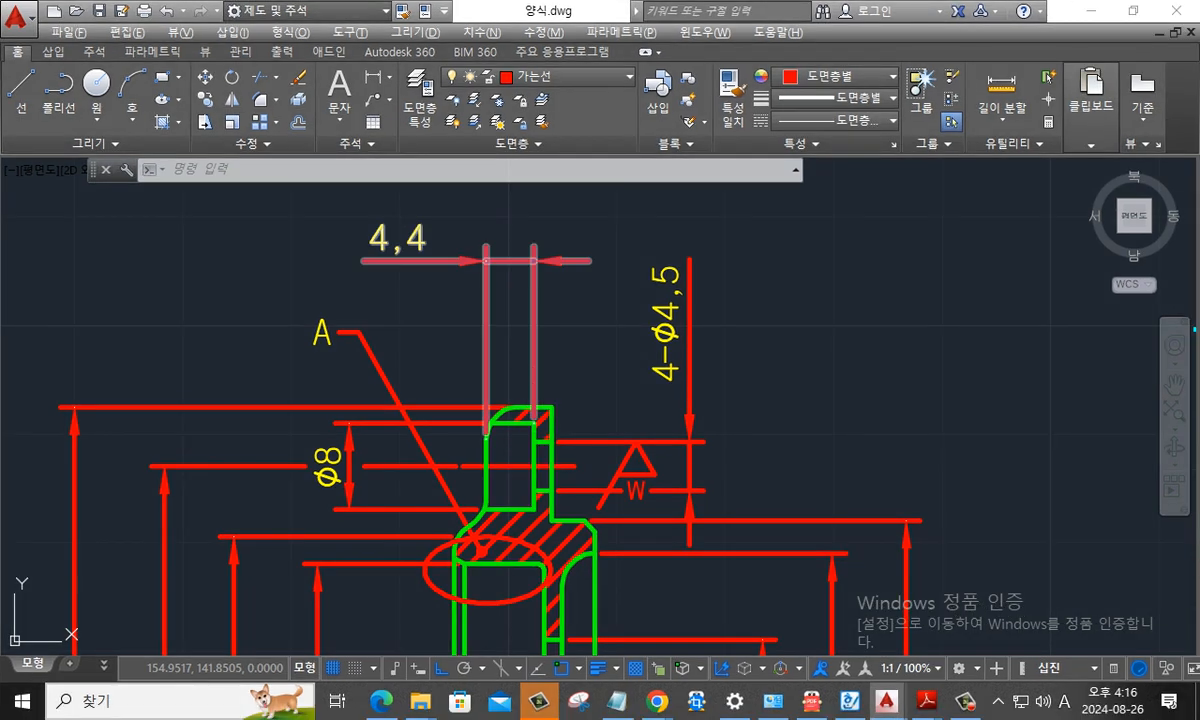
key(alt+Tab)
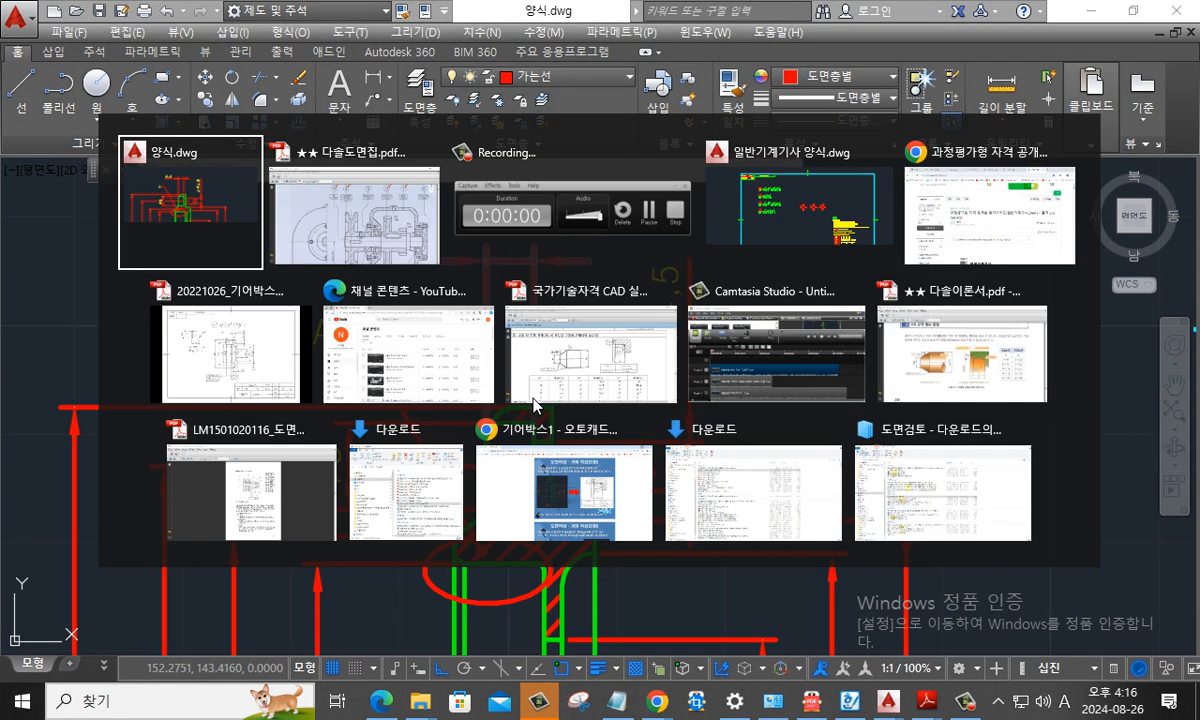
key(alt+Tab)
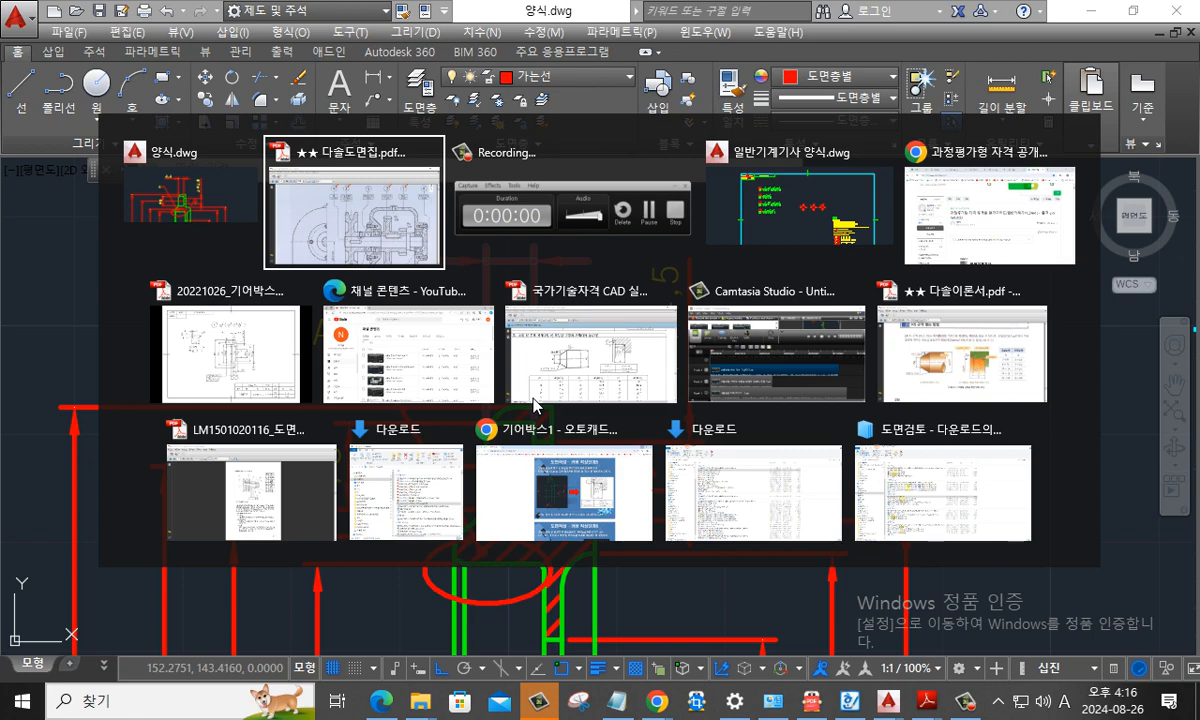
key(alt+Tab)
key(alt+Tab)
key(alt+Tab)
key(alt+Tab)
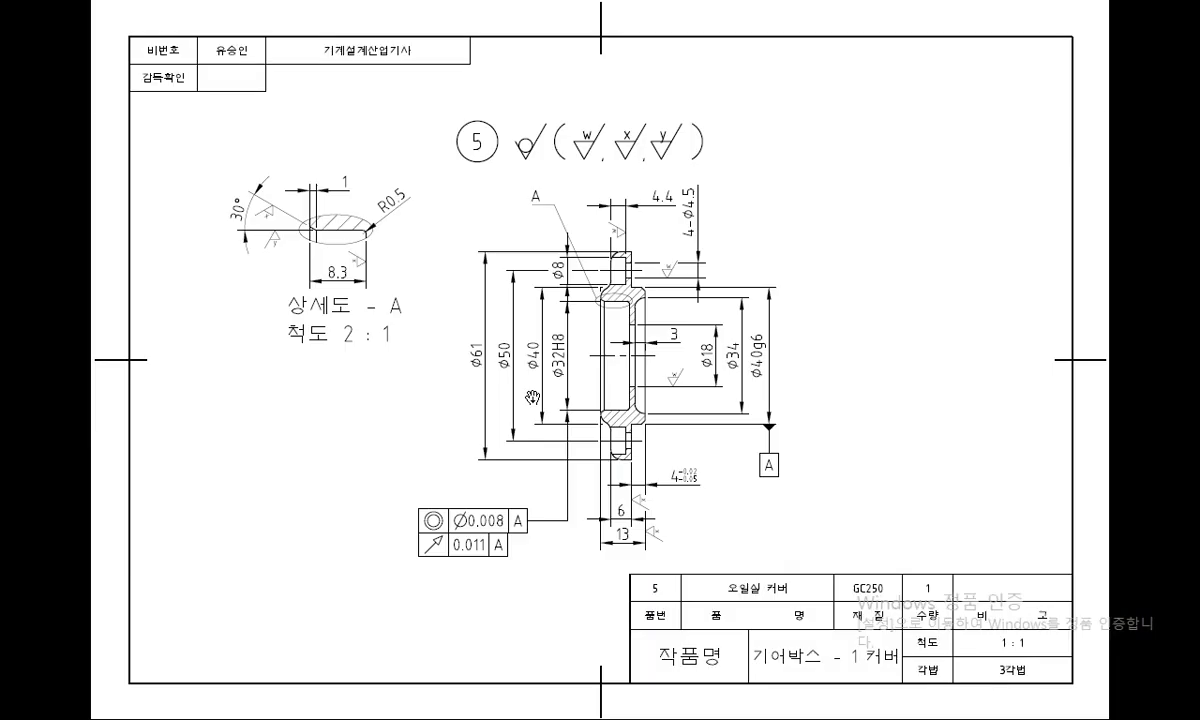
ctrl+scroll(584, 263, up, 2)
- Examine in the reference drawing how the w symbols apply to the ø8 counterbore and the 4-ø4.5 hole
key(ctrl+1)
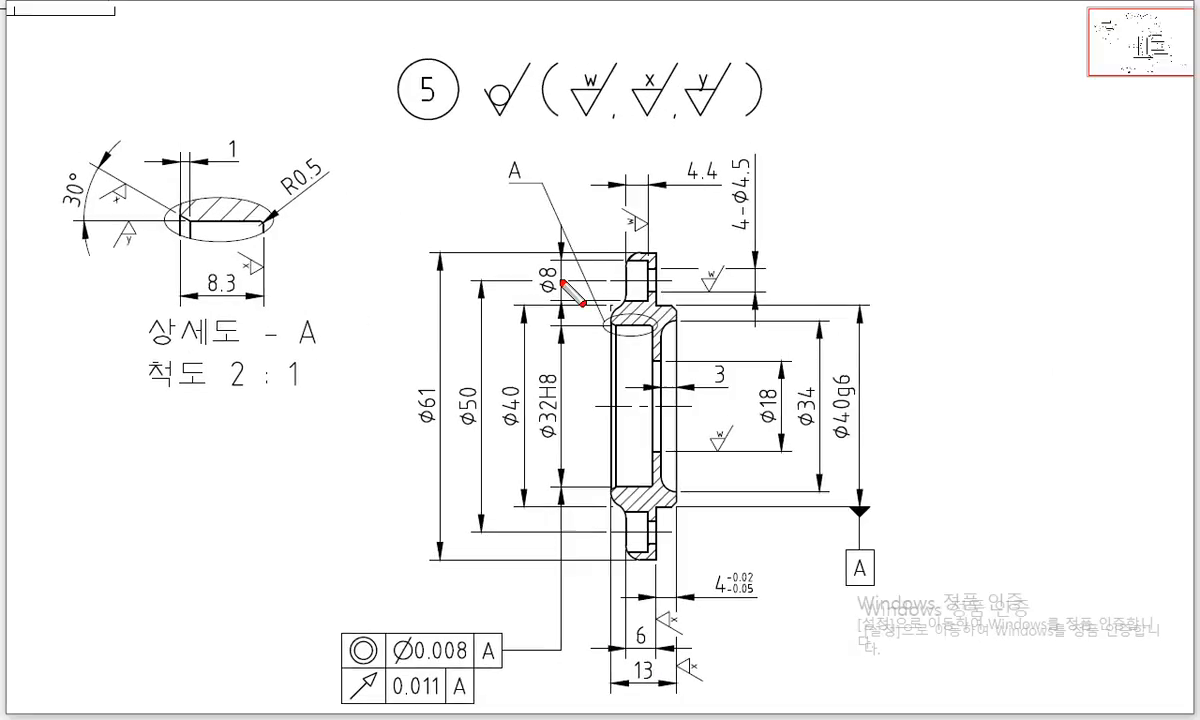
mouse_move(537, 267)
mouse_down()
mouse_move(604, 267)
mouse_move(668, 238)
mouse_move(630, 242)
mouse_up()
key(Escape)
key(ctrl+1)
drag(554, 256, 655, 276)
drag(667, 323, 600, 323)
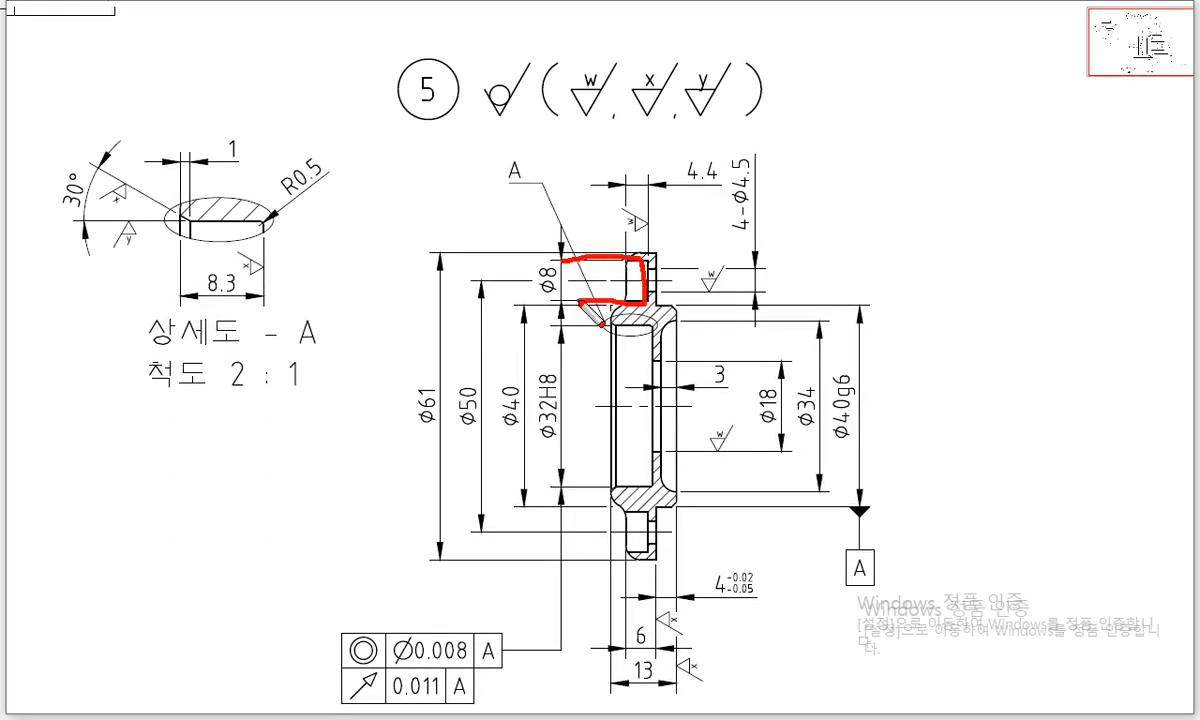
drag(643, 271, 737, 290)
key(Escape)
key(alt+Tab)
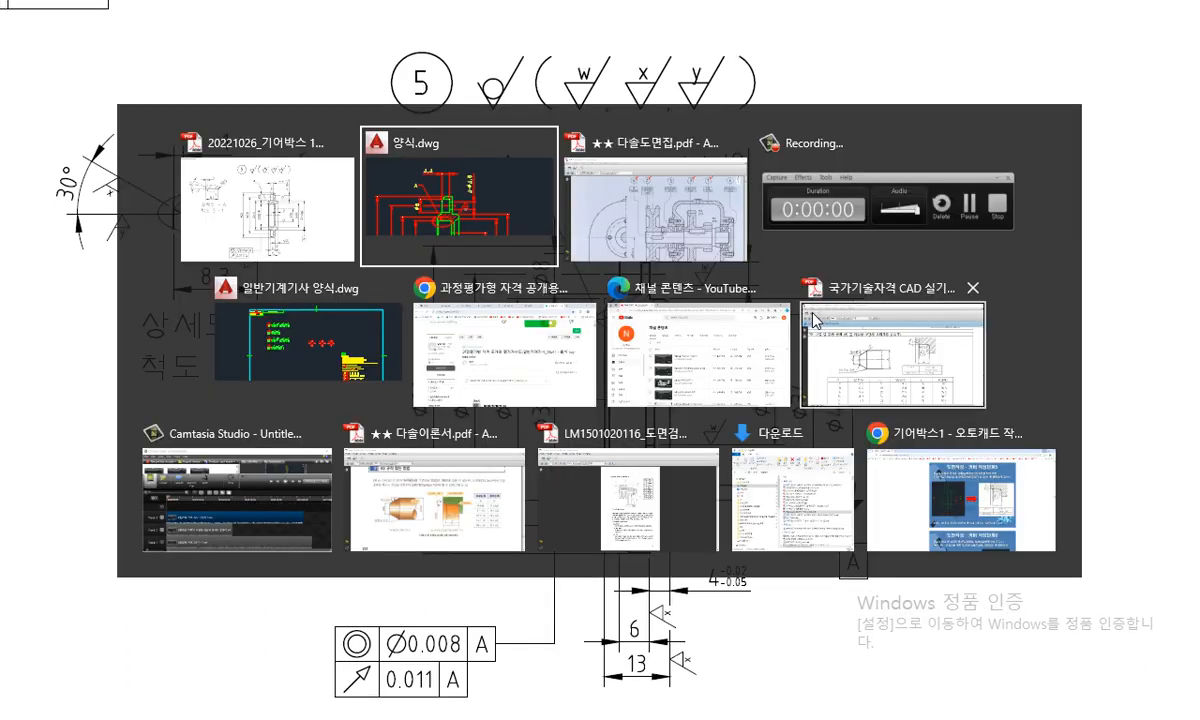
- Switch back to the 양식.dwg drawing in AutoCAD
scroll(927, 301, down, 2)
middle_drag(767, 347, 634, 370)
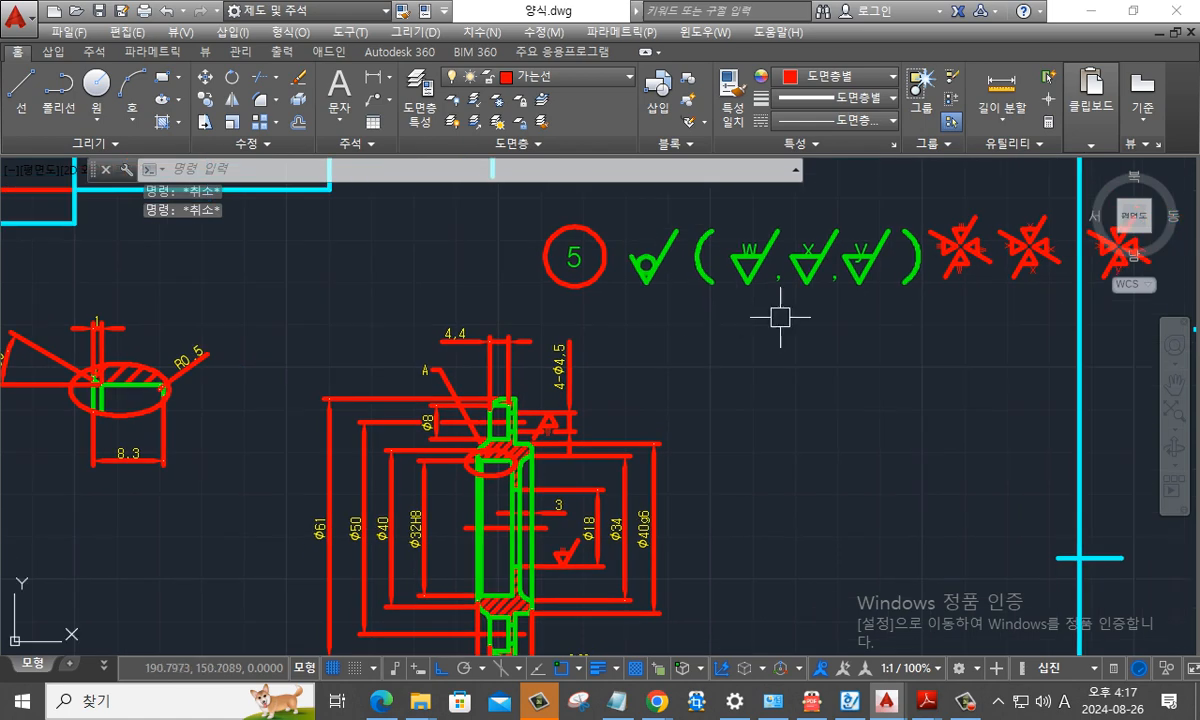
scroll(775, 319, up, 2)
middle_drag(770, 323, 526, 376)
key(Escape)
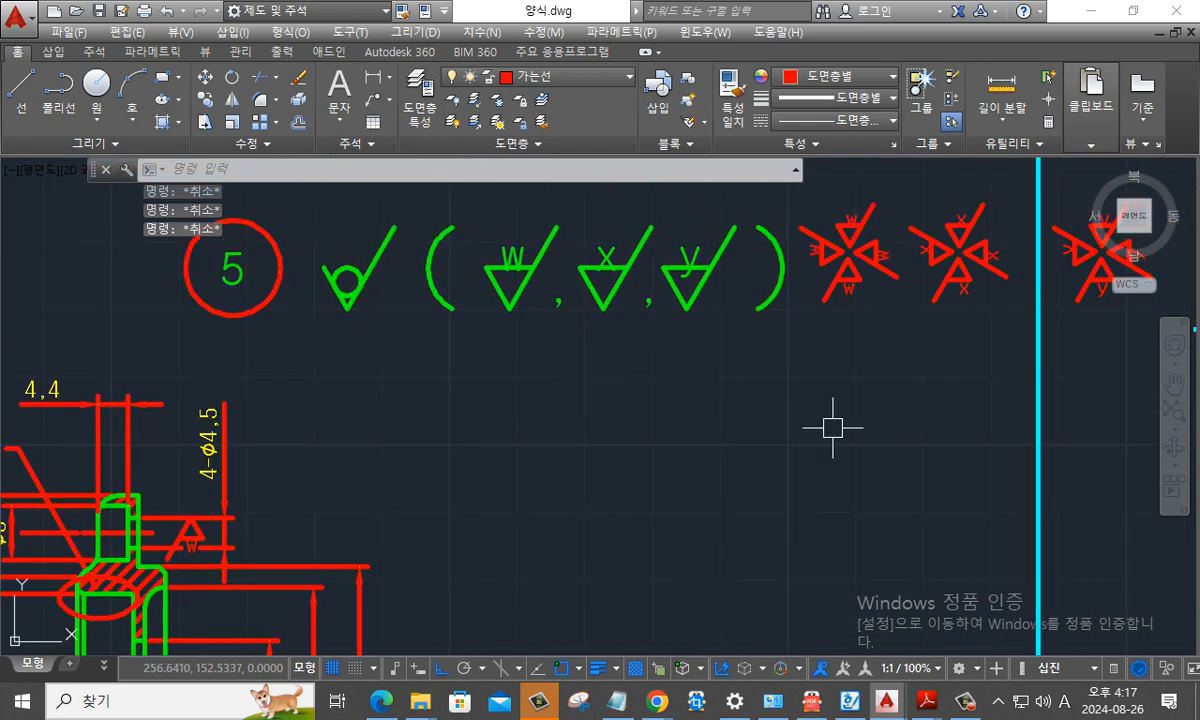
text(co)
key(Return)
click(895, 297)
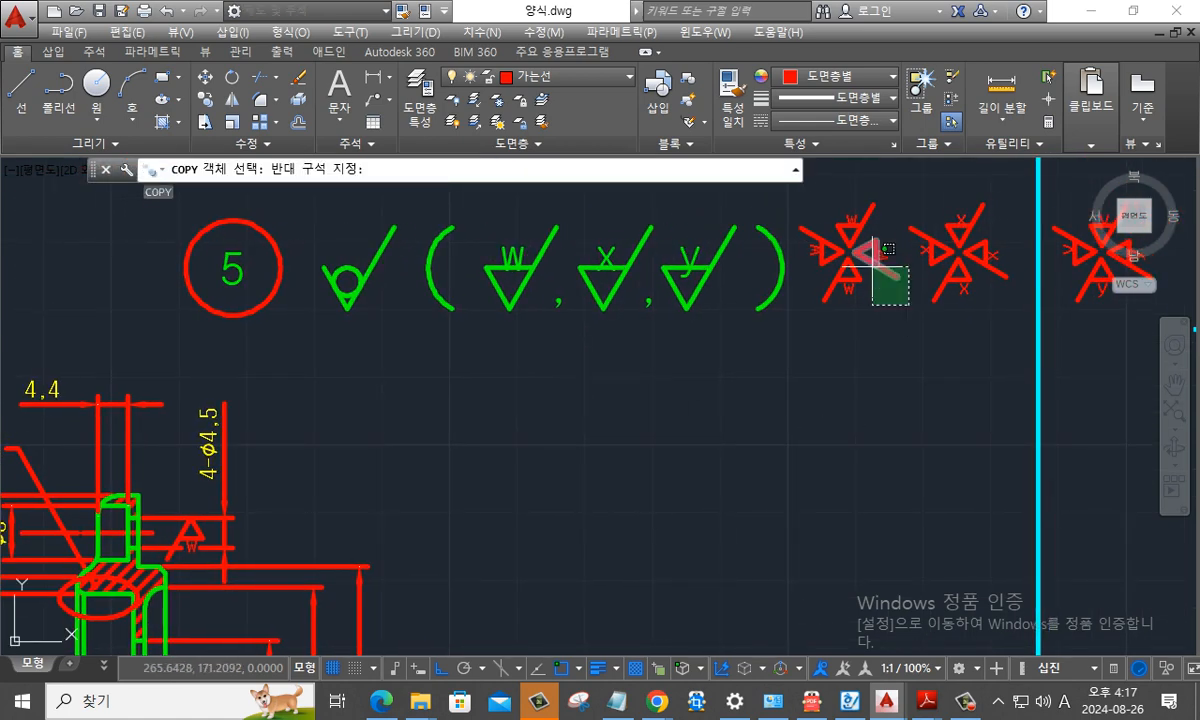
click(869, 241)
key(Return)
click(850, 252)
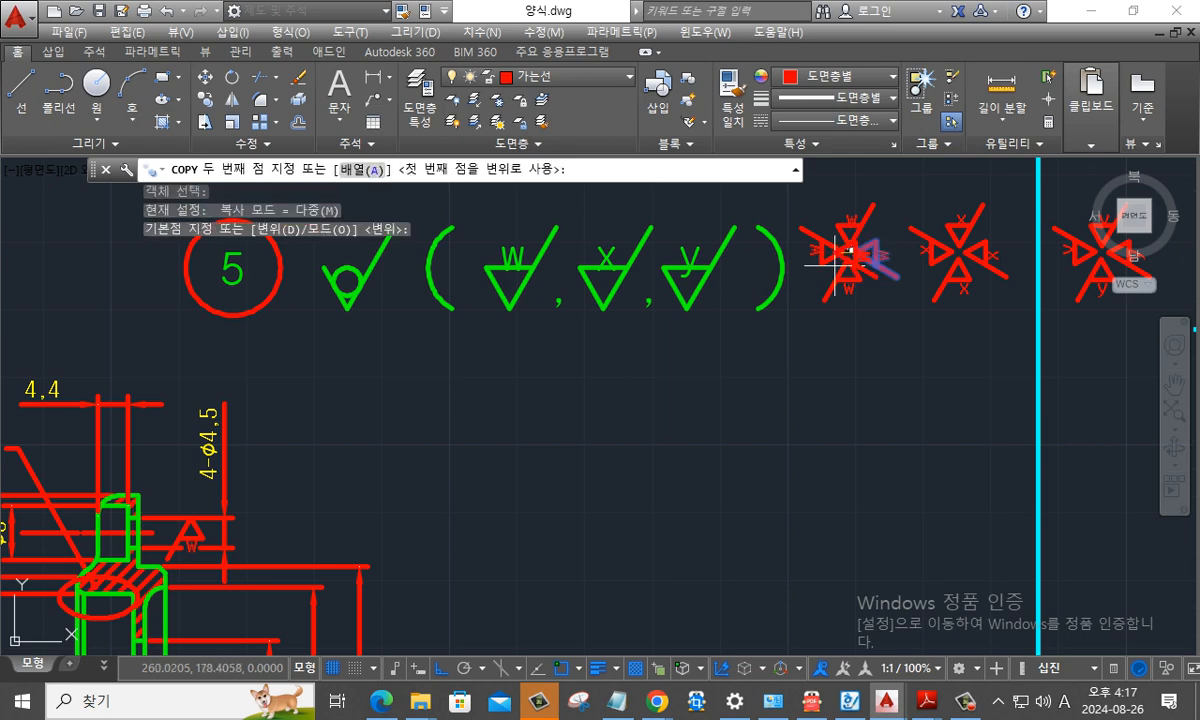
middle_drag(180, 462, 472, 395)
scroll(440, 390, up, 2)
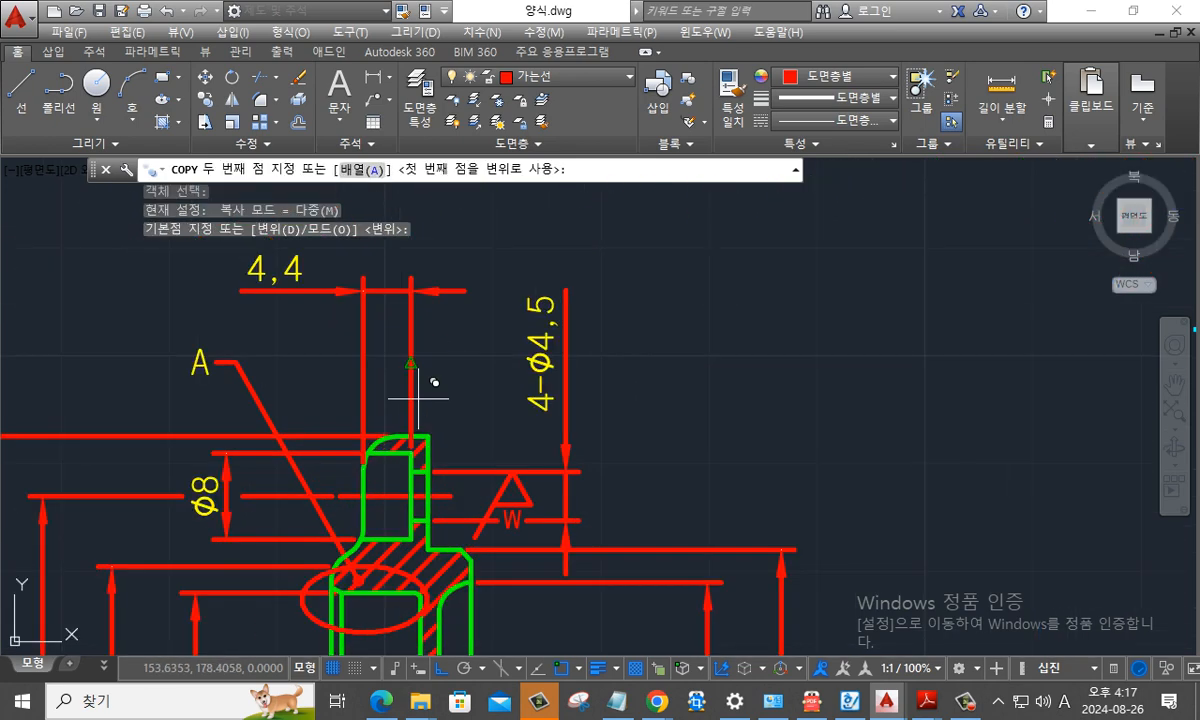
key(Escape)
middle_drag(905, 288, 520, 441)
middle_drag(860, 312, 420, 482)
scroll(873, 377, up, 2)
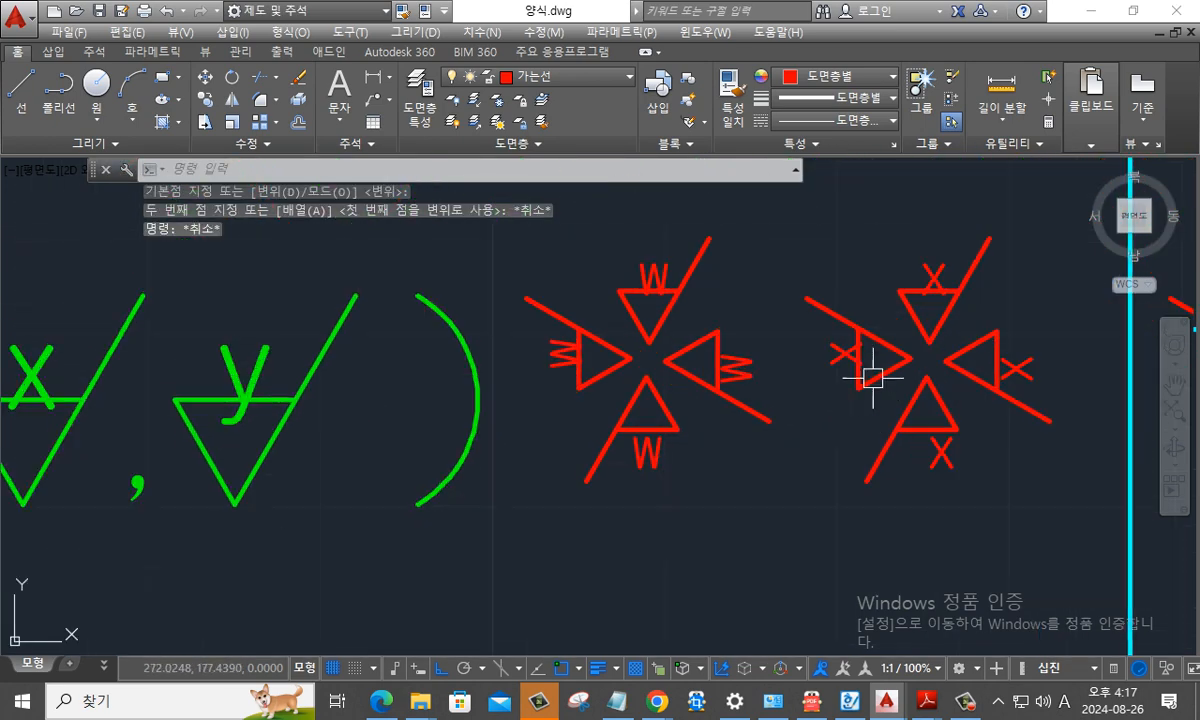
key(Return)
click(576, 386)
key(Escape)
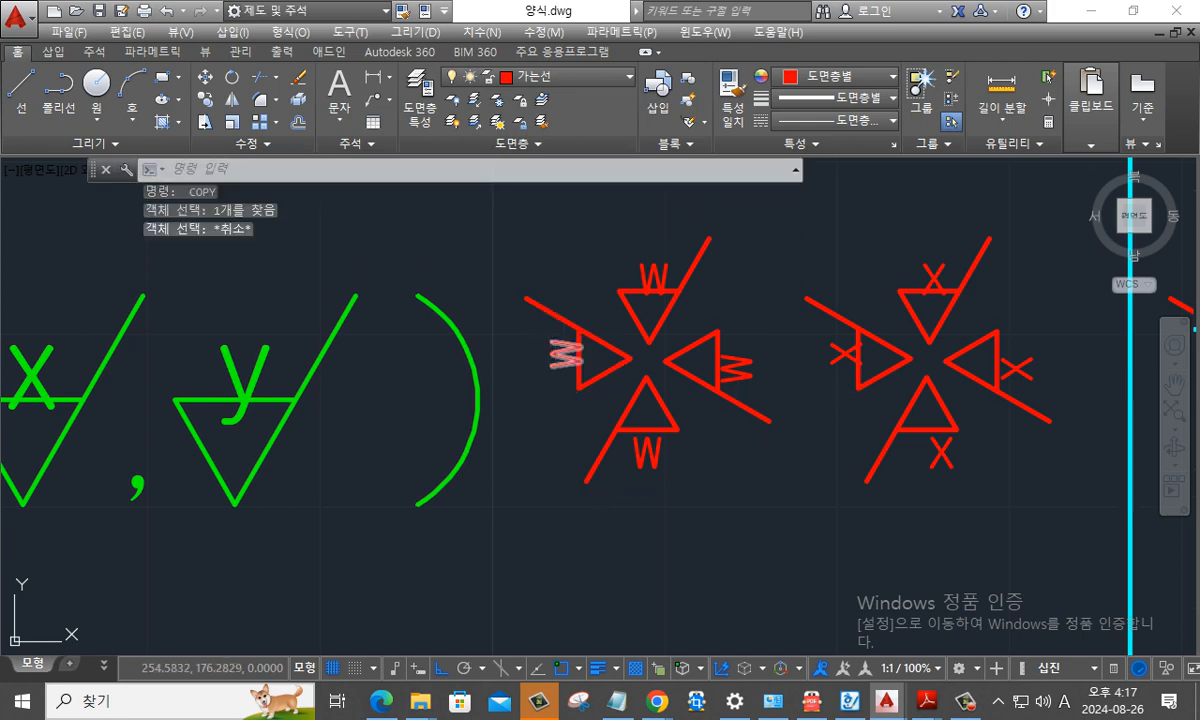
key(Escape)
- Copy the small w symbol whose tip points right from the w group onto the right extension line of the 4,4 dimension
key(Return)
click(598, 415)
click(554, 325)
key(Return)
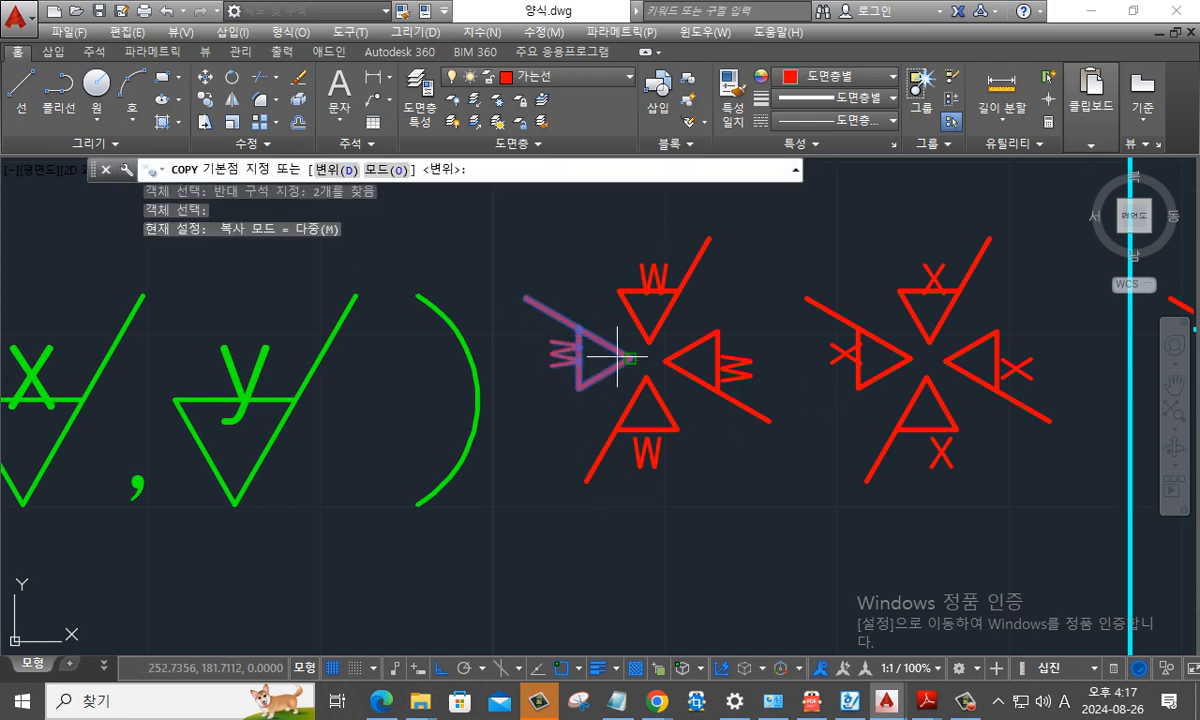
click(633, 357)
scroll(563, 397, down, 2)
middle_drag(300, 545, 785, 396)
mouse_move(343, 477)
middle_down()
mouse_move(739, 324)
mouse_move(739, 300)
middle_up()
shift+right_click(347, 383)
click(395, 621)
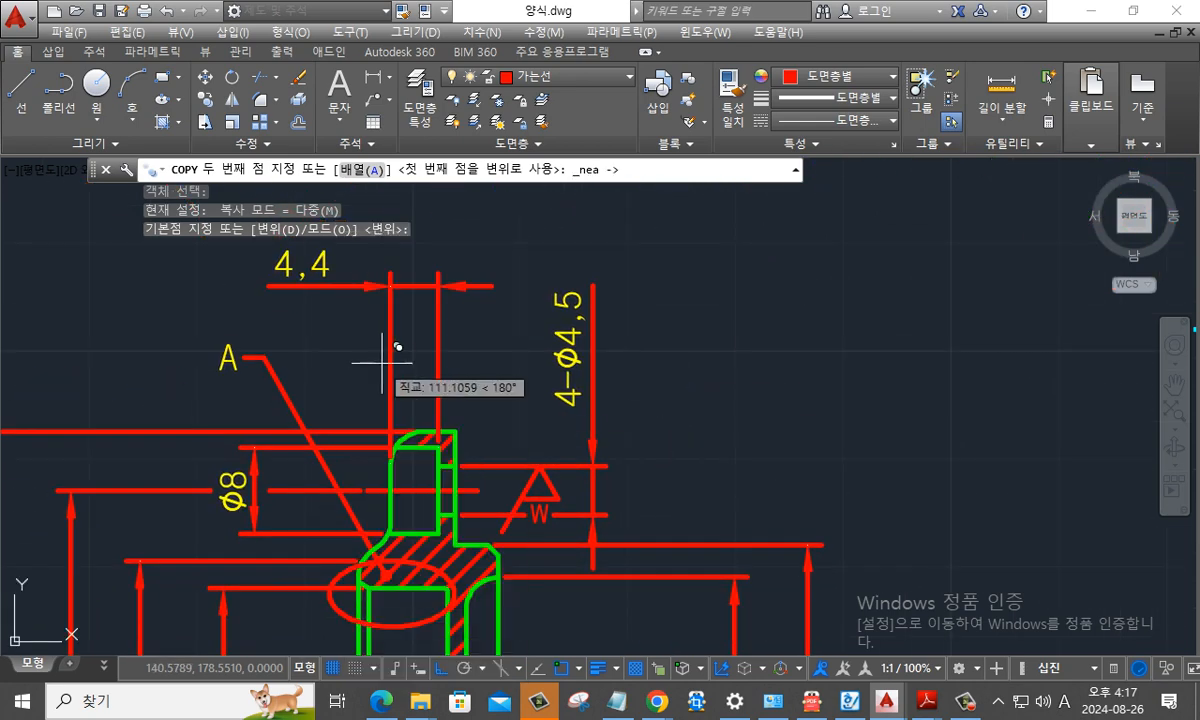
click(437, 372)
key(Return)
- Explode the 4,4 dimension into separate lines, arrows and text
scroll(450, 370, up, 4)
text(x)
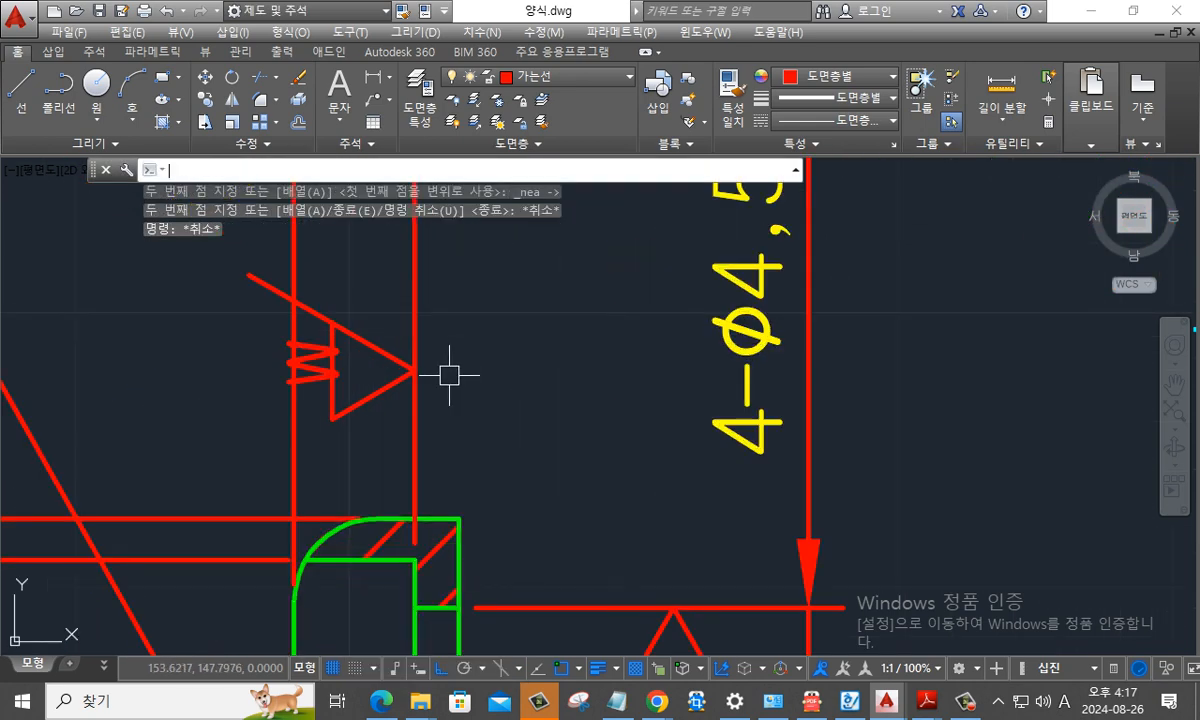
key(Return)
click(296, 428)
key(Return)
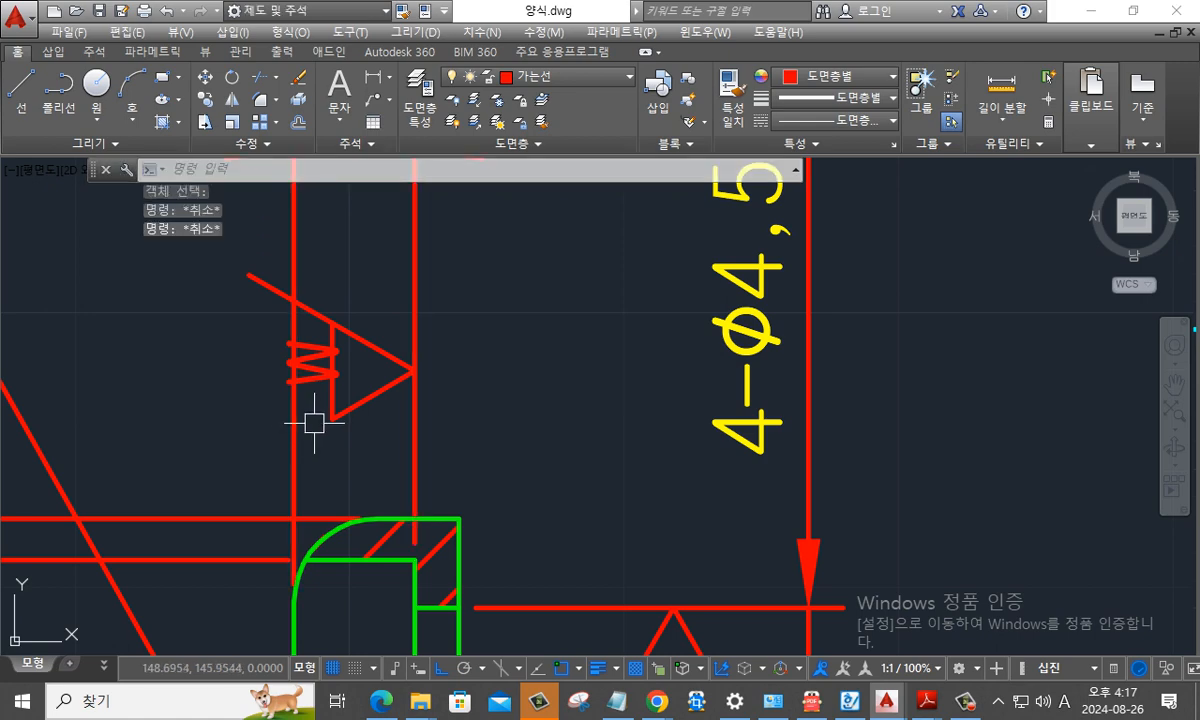
- Break the left extension line of the 4,4 dimension around the w symbol, leaving a gap for the letter and leg
text(br)
key(Return)
click(300, 400)
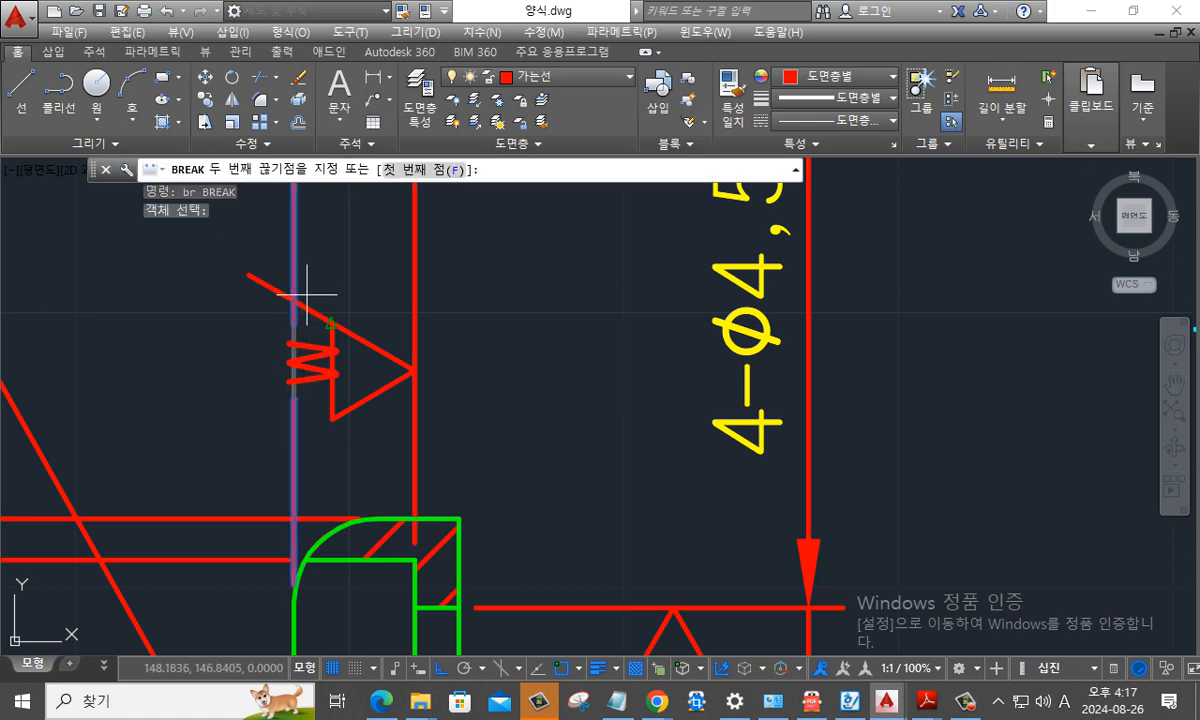
key(Escape)
key(Escape)
scroll(540, 360, down, 5)
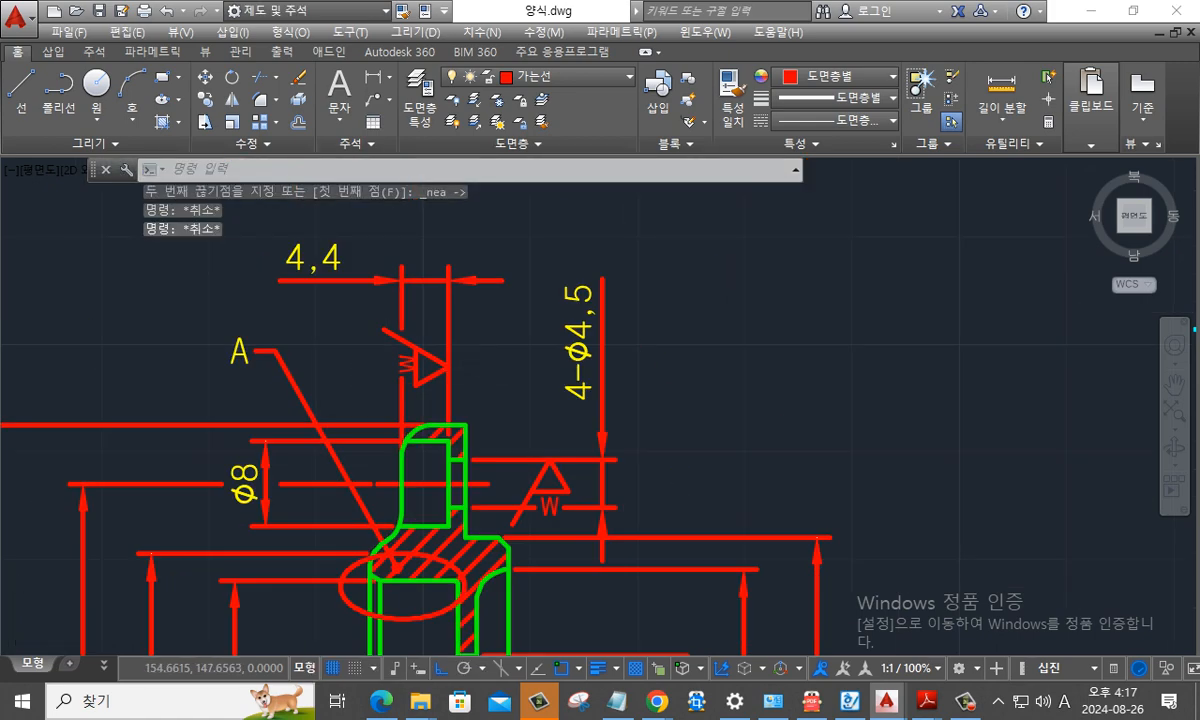
- Copy the small x symbol whose tip points left onto the right extension line of the 6 dimension, just above its dimension line
scroll(581, 353, up, 2)
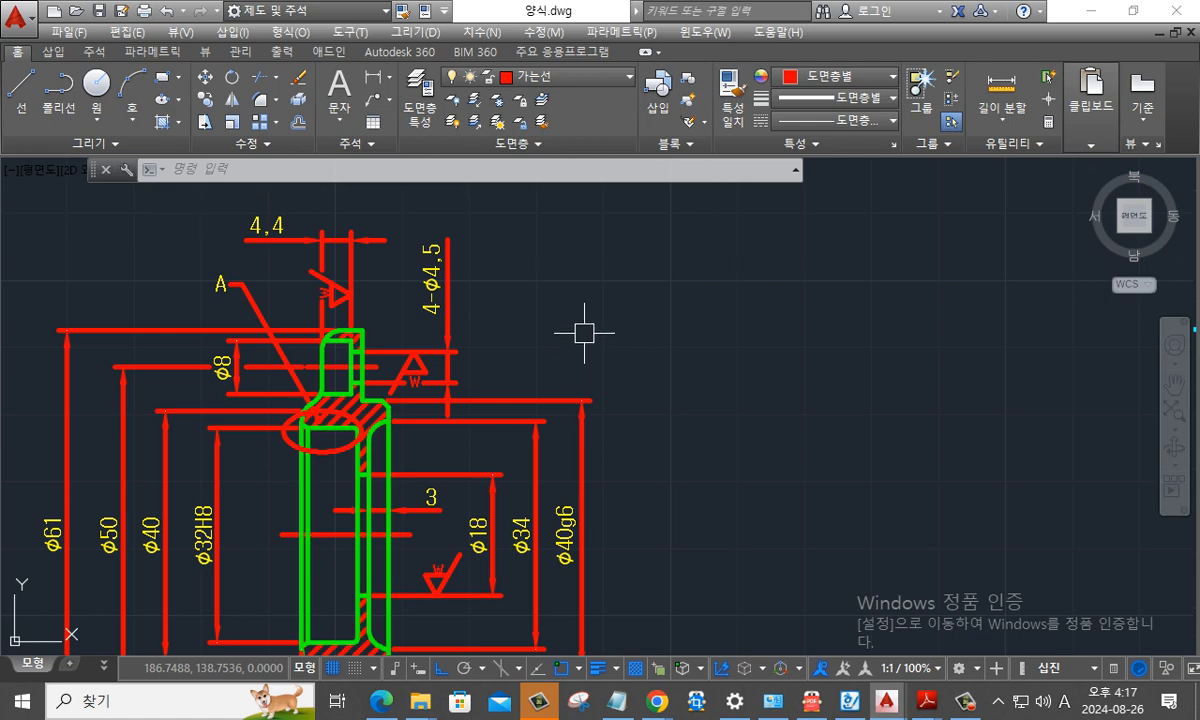
mouse_move(648, 410)
middle_down()
mouse_move(718, 388)
mouse_move(745, 348)
mouse_move(679, 356)
middle_up()
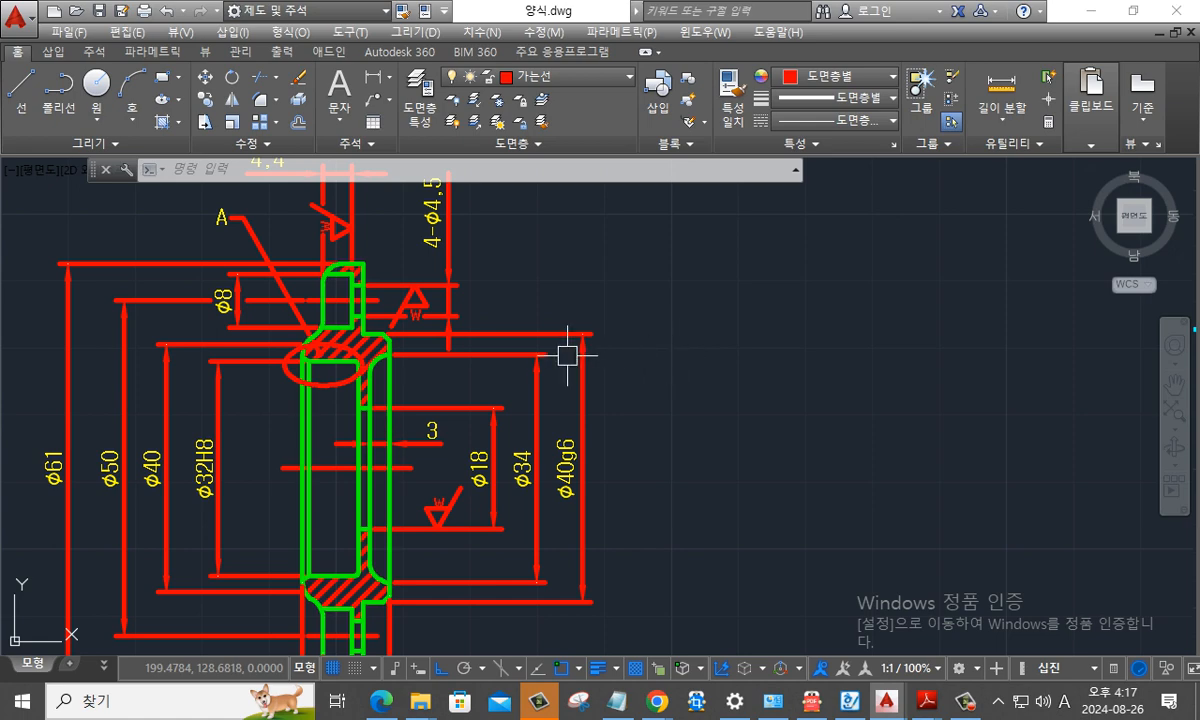
middle_drag(582, 386, 552, 222)
middle_drag(681, 273, 508, 362)
scroll(654, 332, down, 4)
middle_drag(720, 200, 558, 318)
scroll(622, 241, up, 4)
scroll(641, 336, up, 4)
middle_drag(624, 408, 703, 278)
key(Escape)
key(Escape)
key(Escape)
text(co)
key(Return)
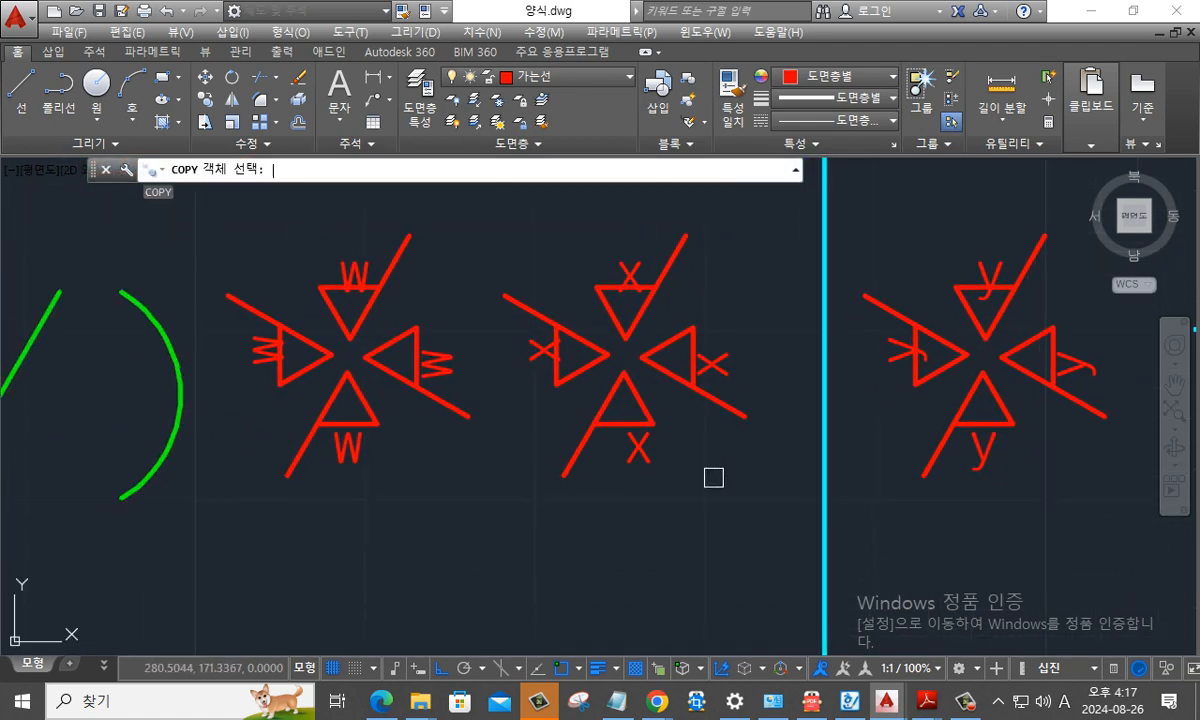
click(731, 407)
click(771, 455)
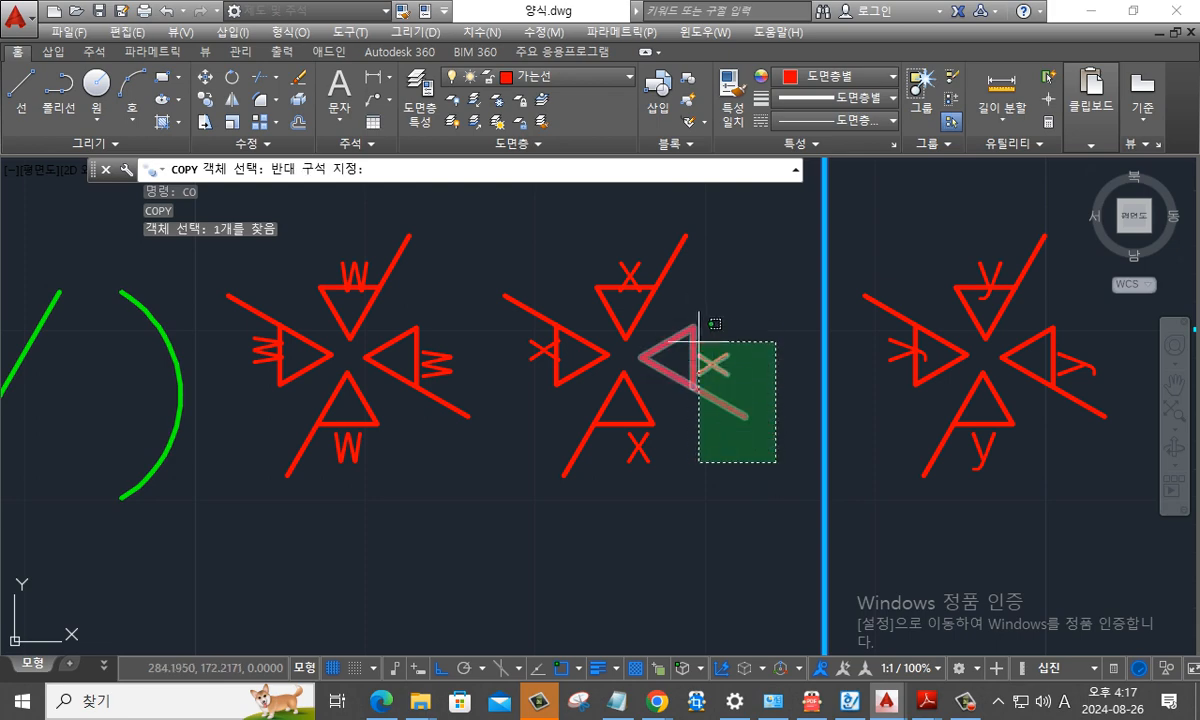
click(683, 318)
key(Return)
click(641, 357)
scroll(624, 379, down, 2)
middle_drag(267, 519, 879, 269)
middle_drag(343, 473, 806, 220)
middle_drag(507, 462, 647, 193)
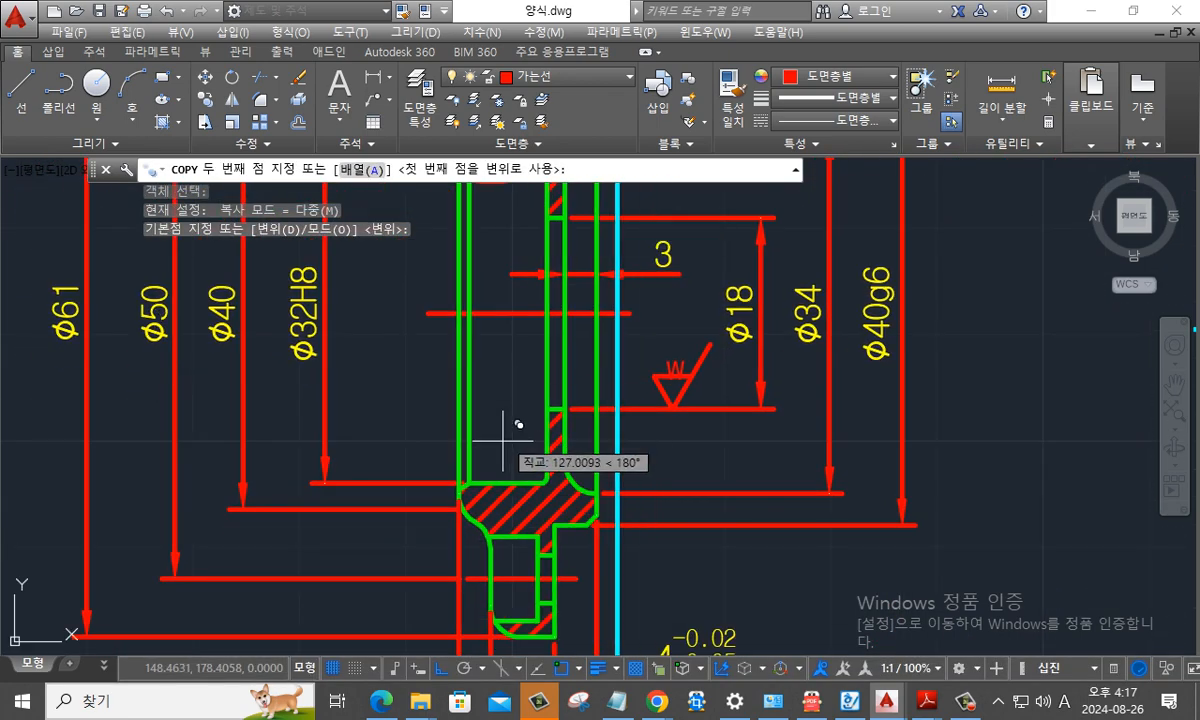
middle_drag(510, 520, 508, 294)
scroll(550, 478, up, 2)
middle_drag(557, 485, 509, 437)
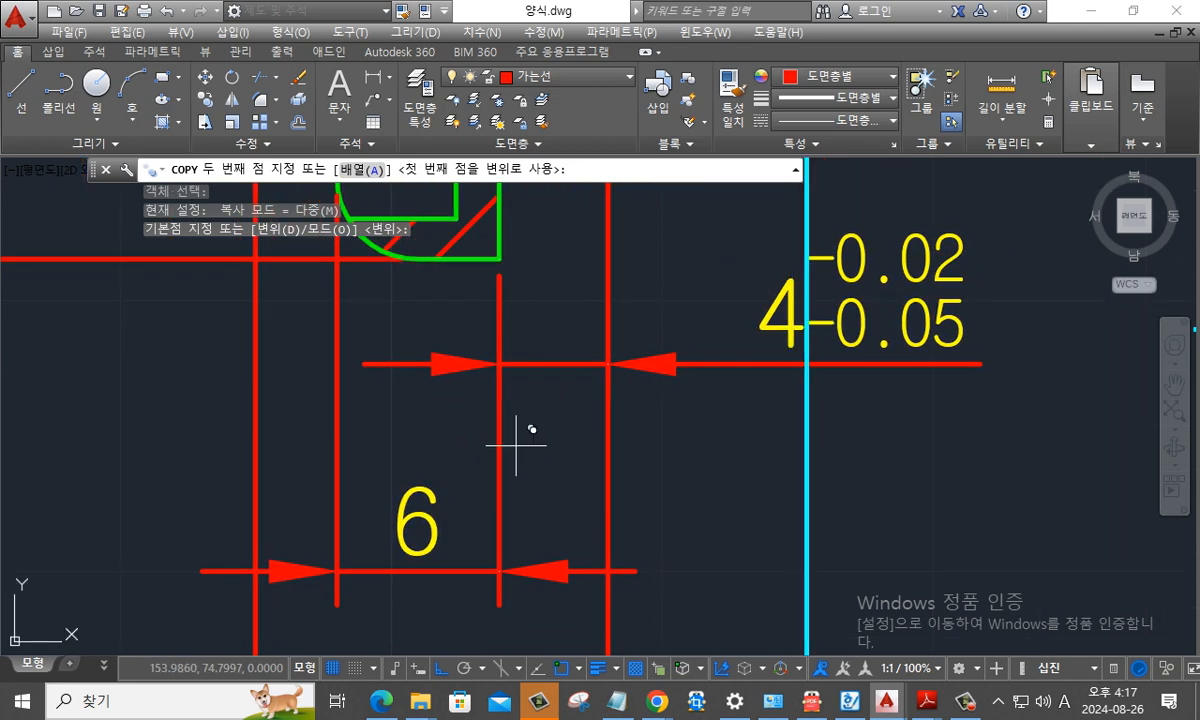
scroll(512, 430, down, 1)
shift+right_click(505, 438)
click(540, 390)
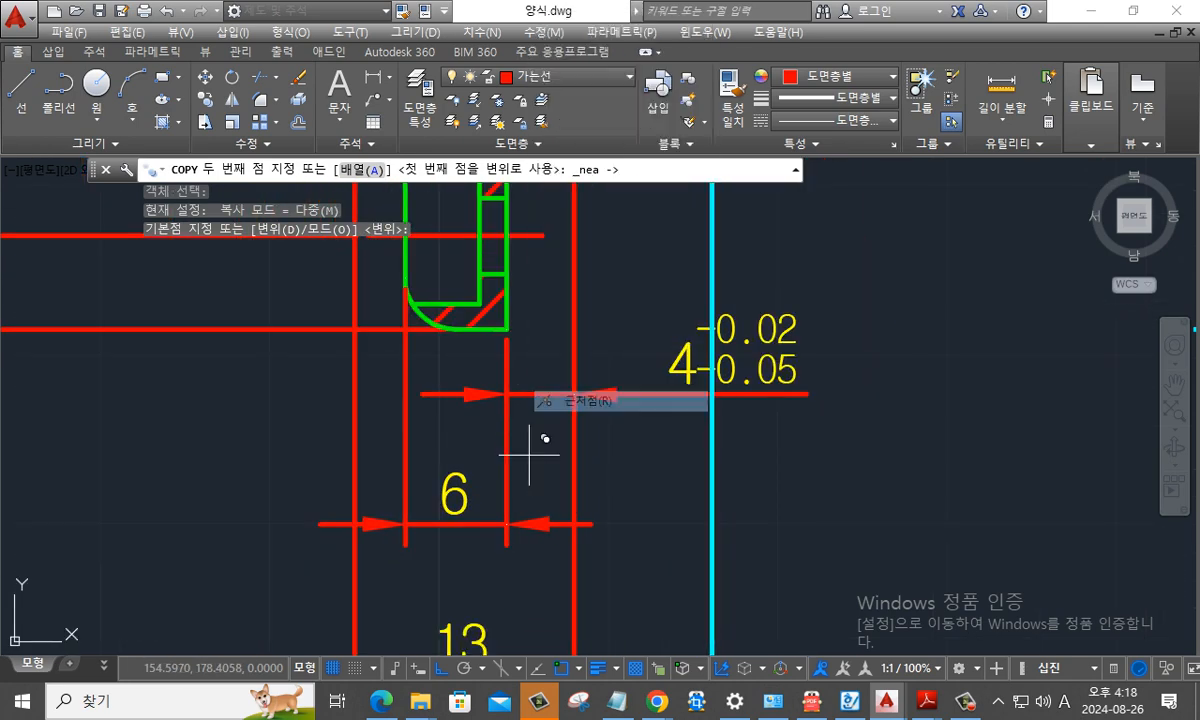
click(516, 441)
key(Escape)
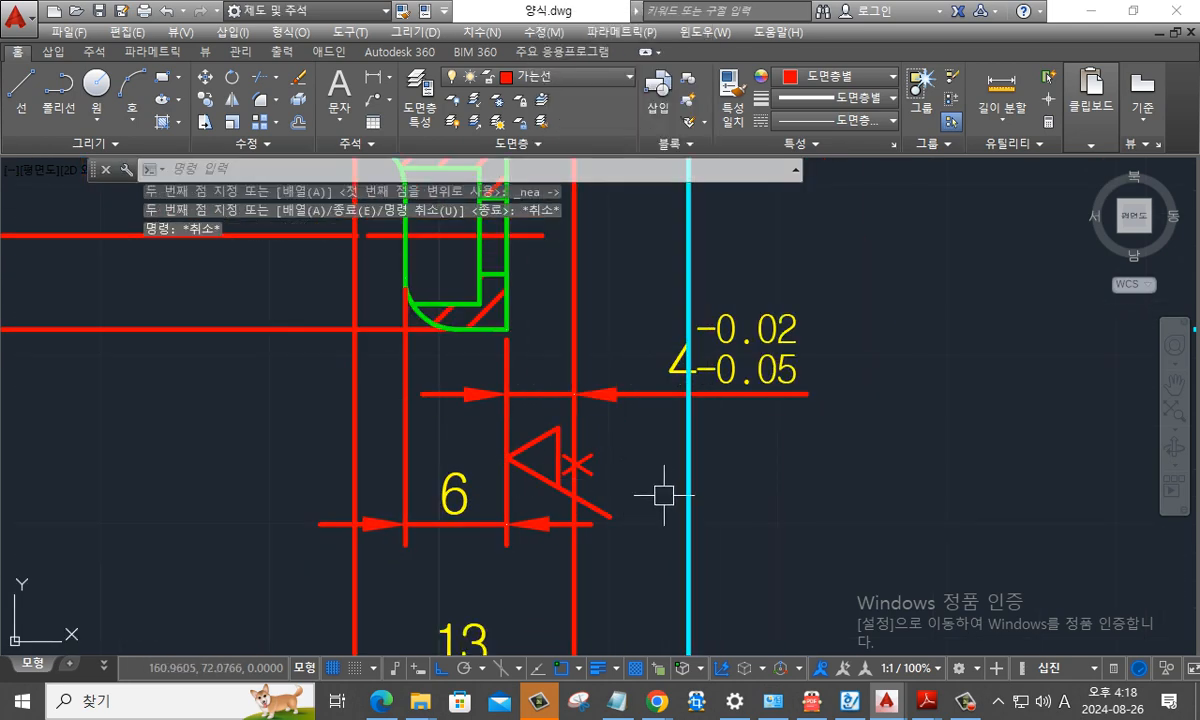
- Try to explode the 13 dimension and break its right extension line around the x symbol
text(x)
key(Return)
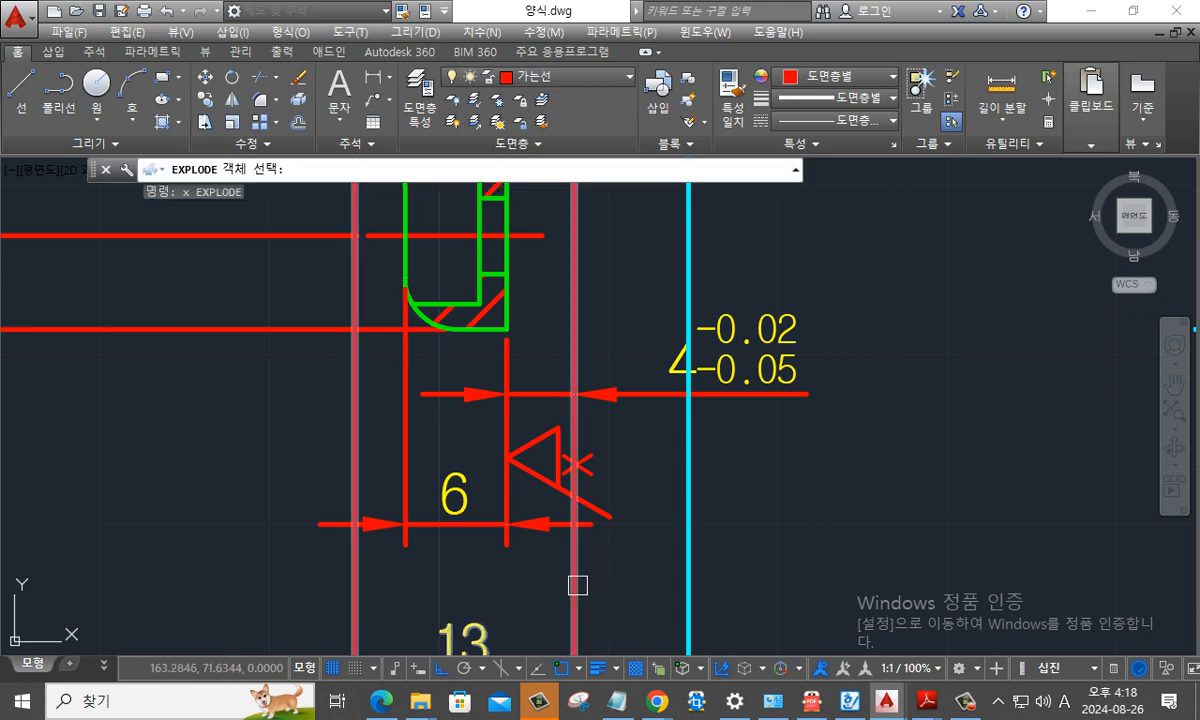
click(576, 581)
key(Return)
text(br)
key(Return)
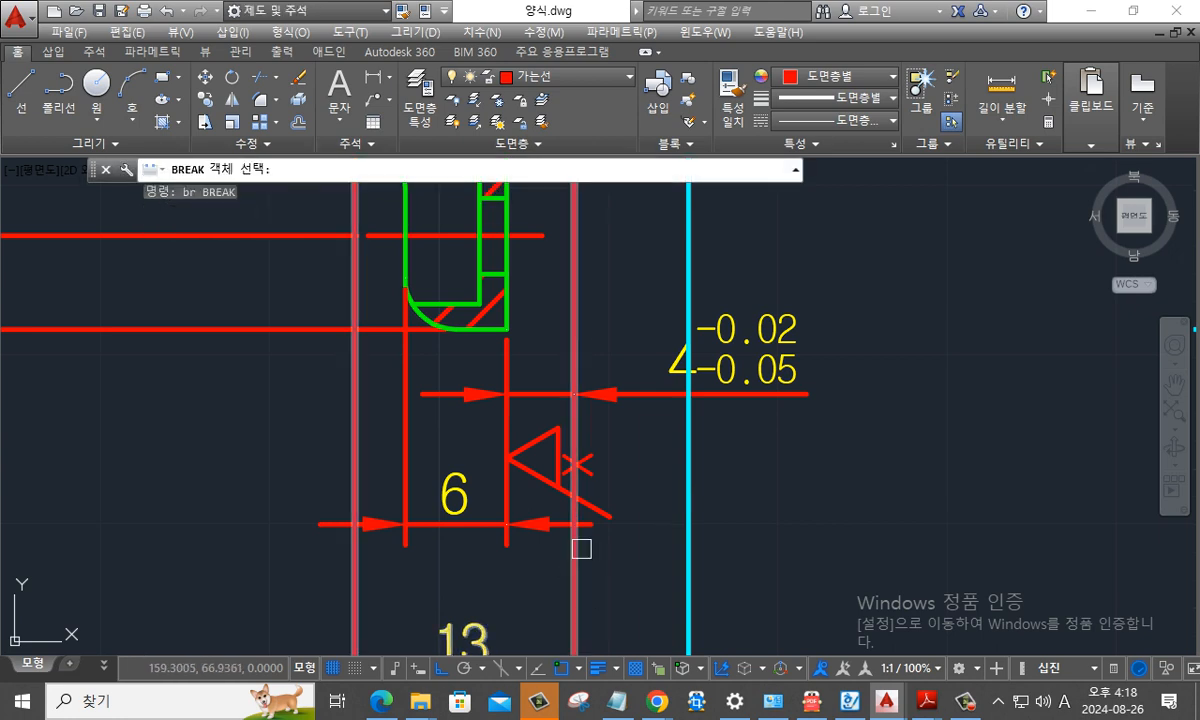
click(574, 542)
shift+right_click(574, 542)
click(643, 437)
click(573, 404)
key(Escape)
key(Escape)
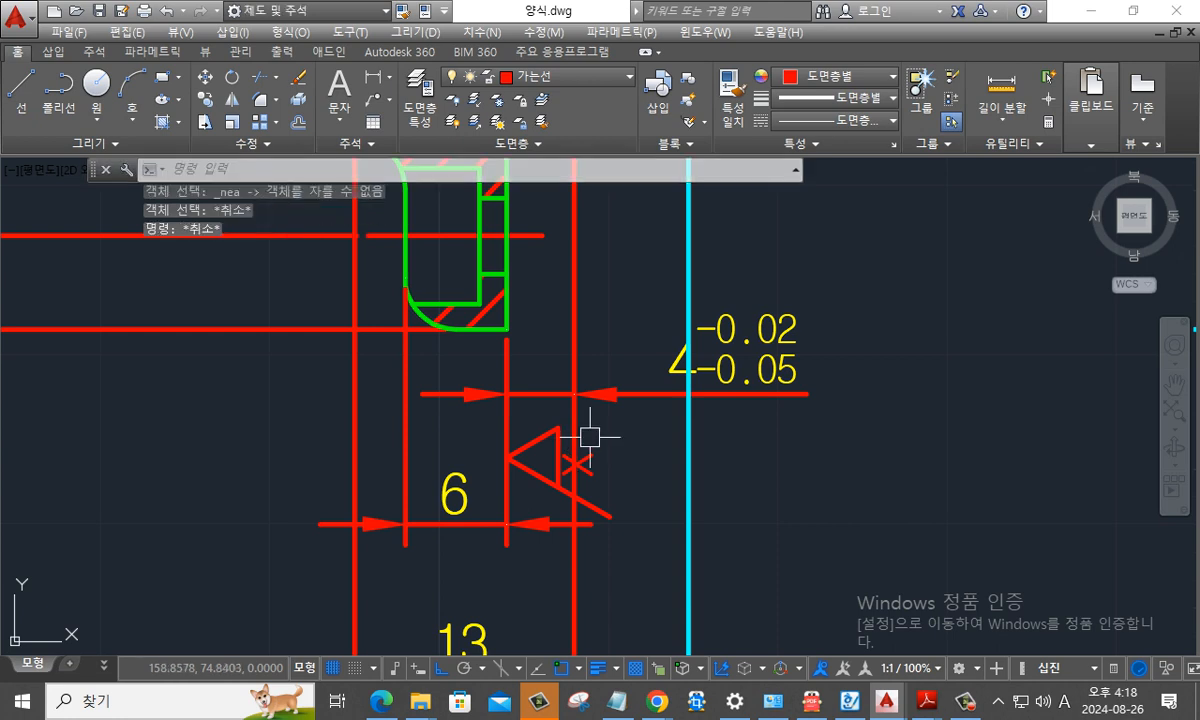
key(Escape)
- Explode the 13 dimension into separate lines, arrows and text
text(x)
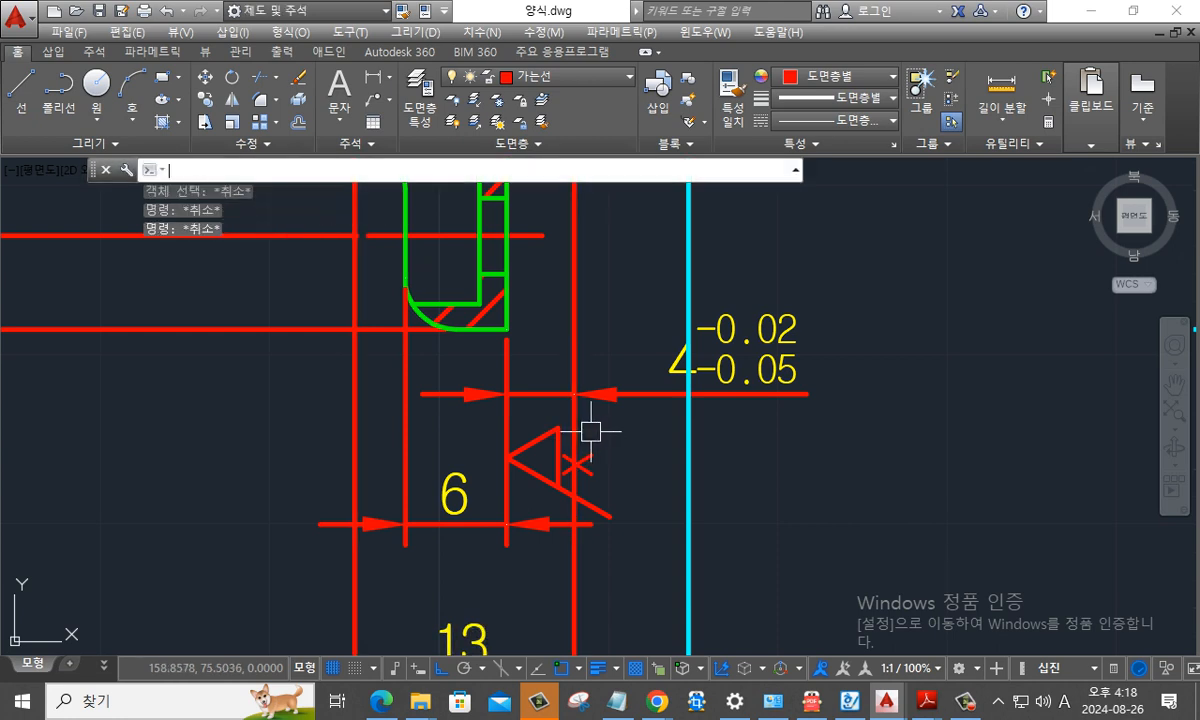
key(Return)
click(558, 412)
click(567, 426)
key(Escape)
text(x)
key(Return)
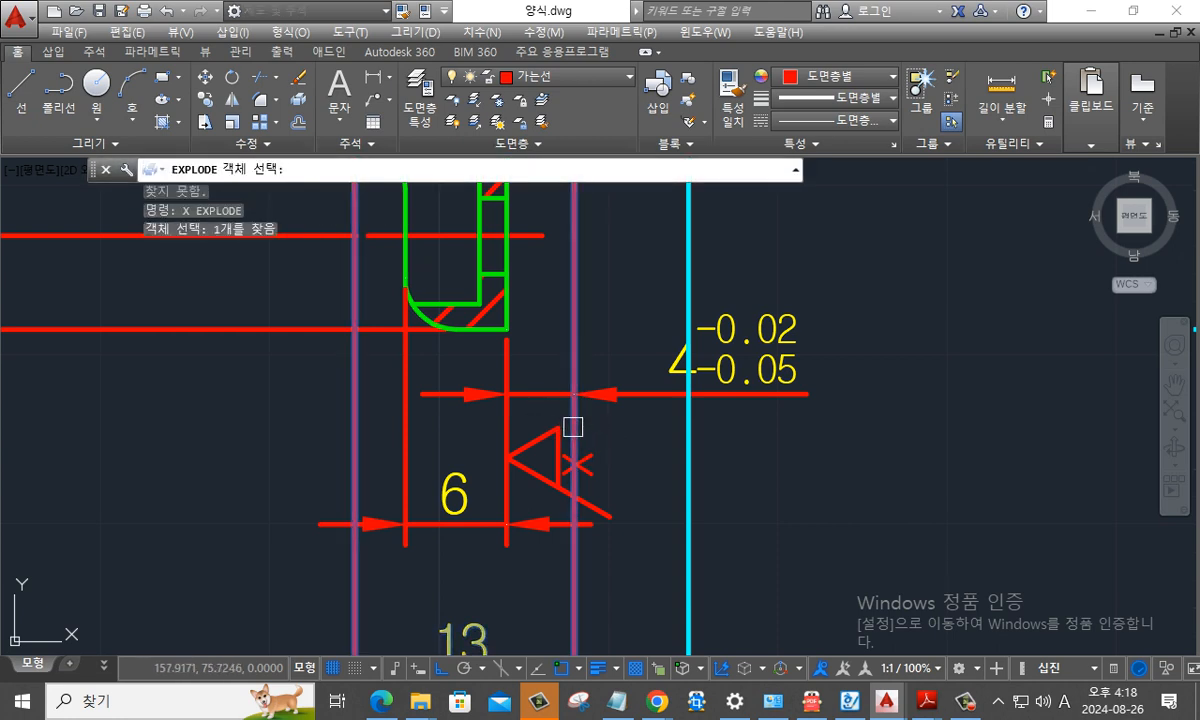
click(572, 426)
key(Escape)
- Break the right extension line of the 13 dimension around the x symbol, leaving a gap for the letter and leg
text(br)
key(Return)
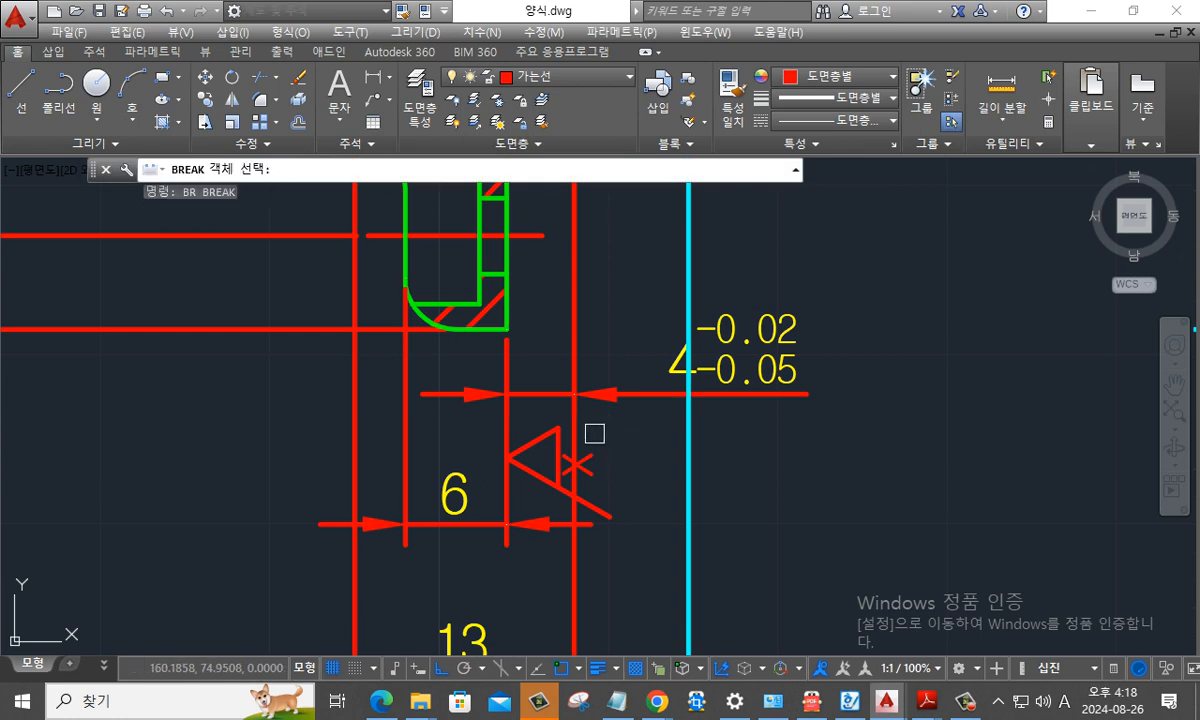
click(575, 437)
shift+right_click(582, 452)
click(625, 405)
key(Escape)
key(Escape)
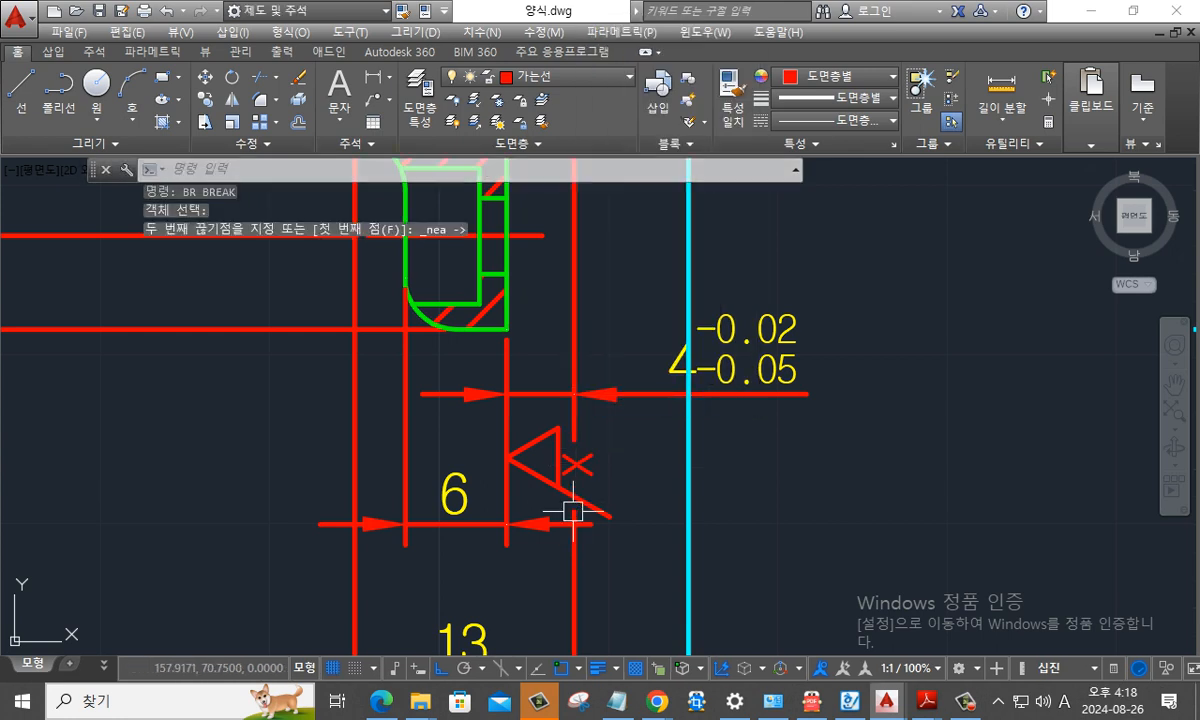
mouse_move(690, 462)
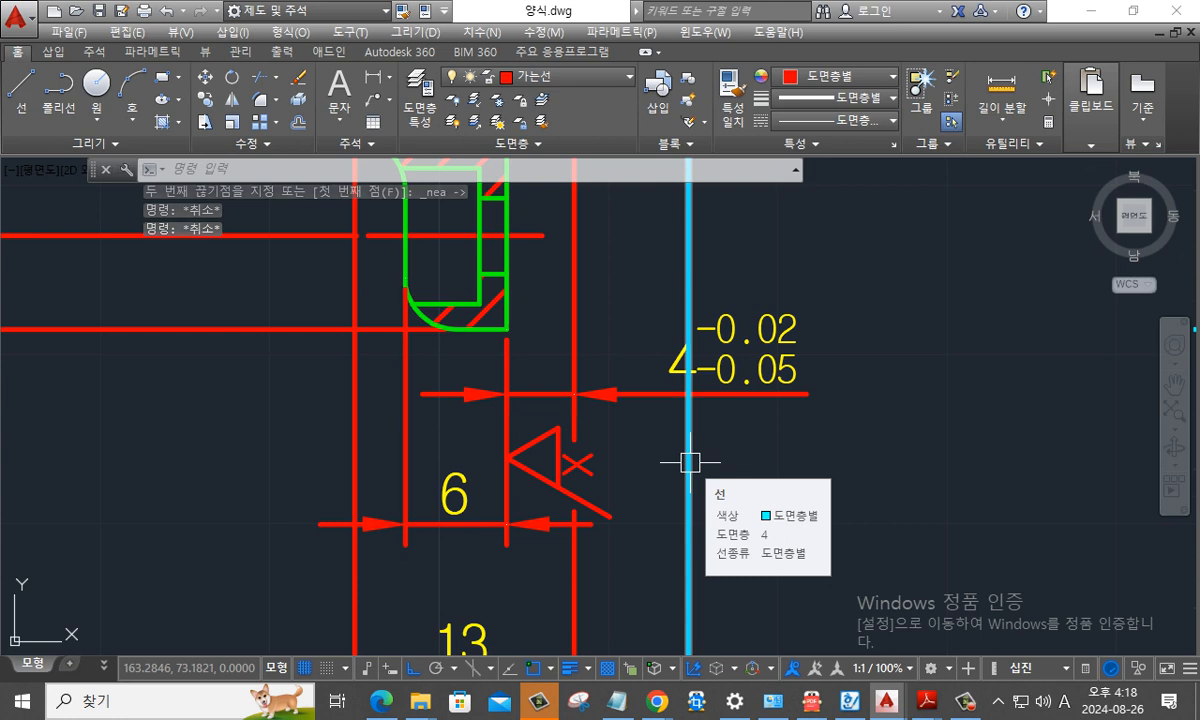
key(Escape)
- Trim the cyan vertical line crossing the 4 mm tolerance dimension, using the title block's upper edge as the cutting edge
scroll(737, 456, down, 6)
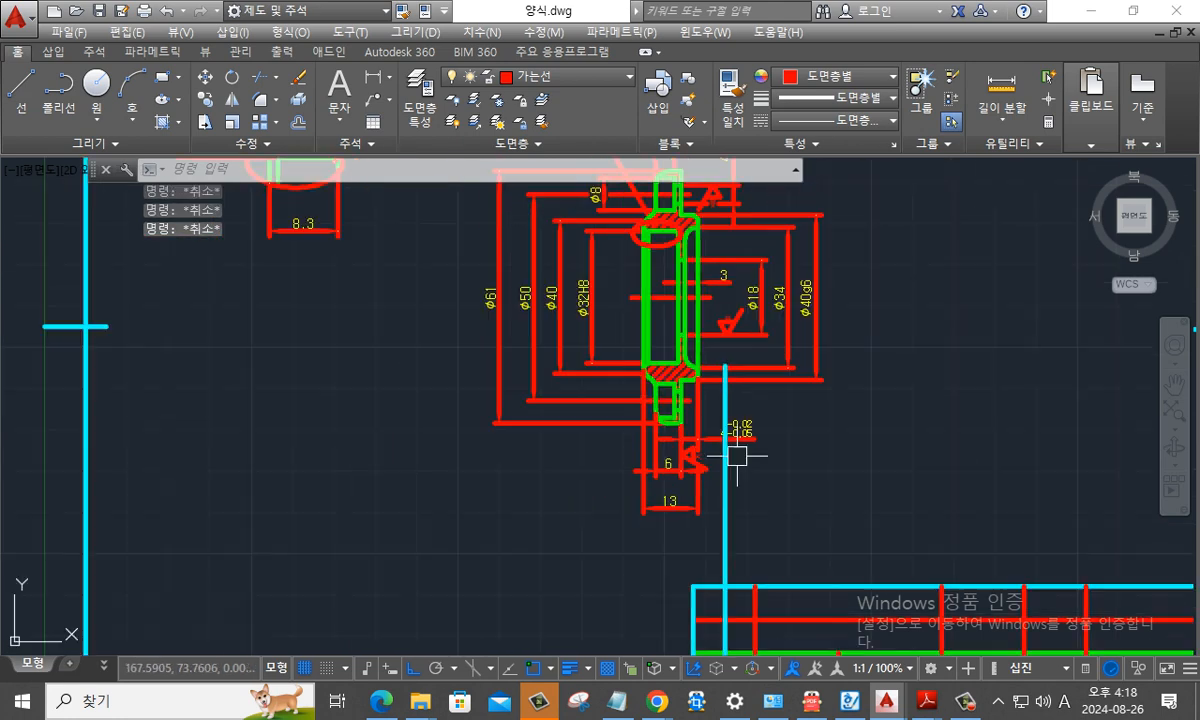
click(728, 482)
middle_drag(741, 533, 667, 480)
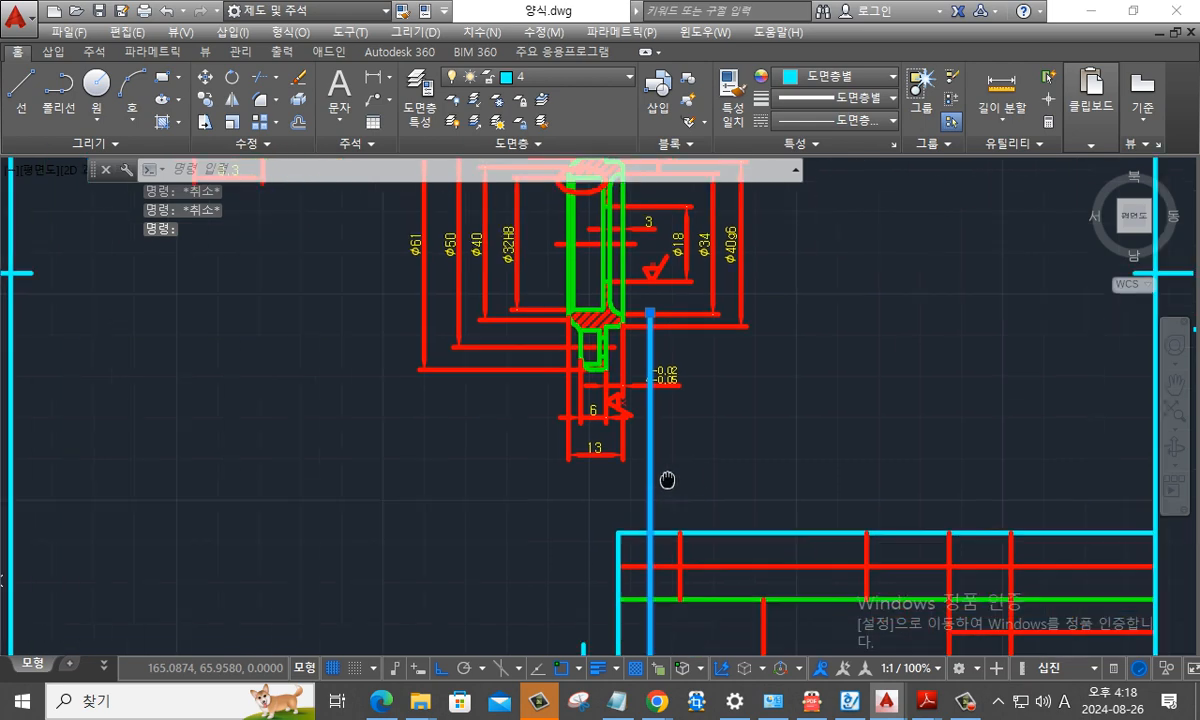
text(tr)
key(Return)
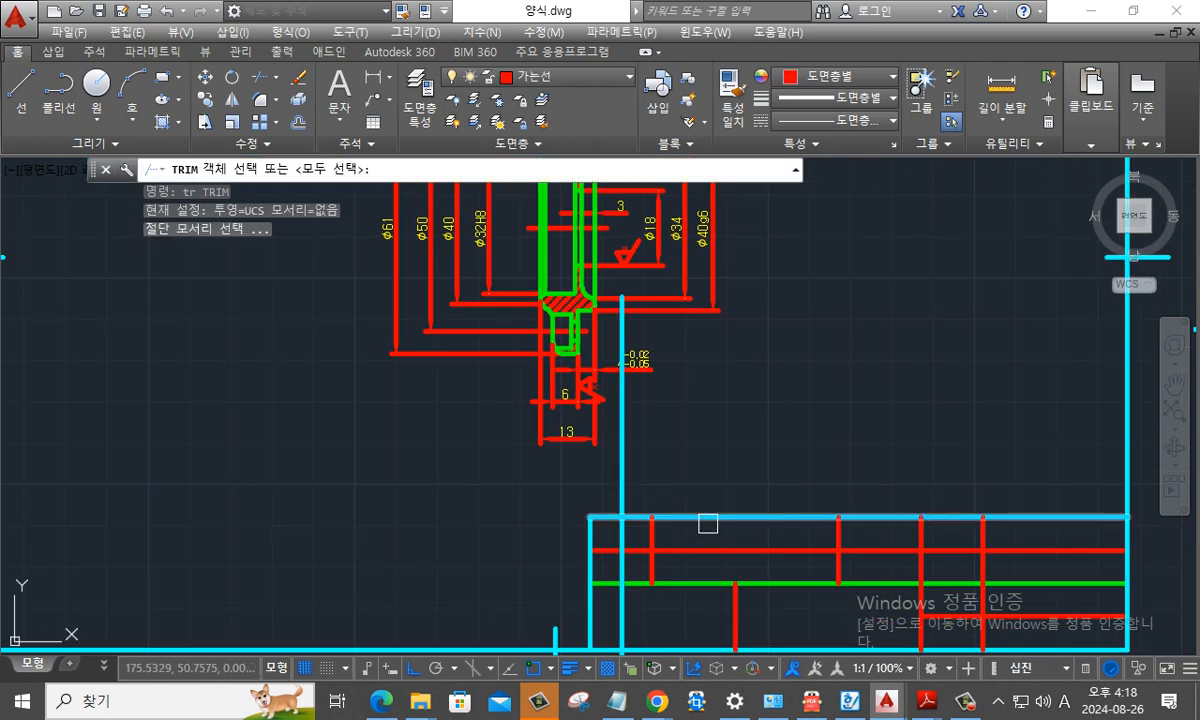
click(707, 519)
key(Return)
key(Escape)
scroll(660, 400, up, 2)
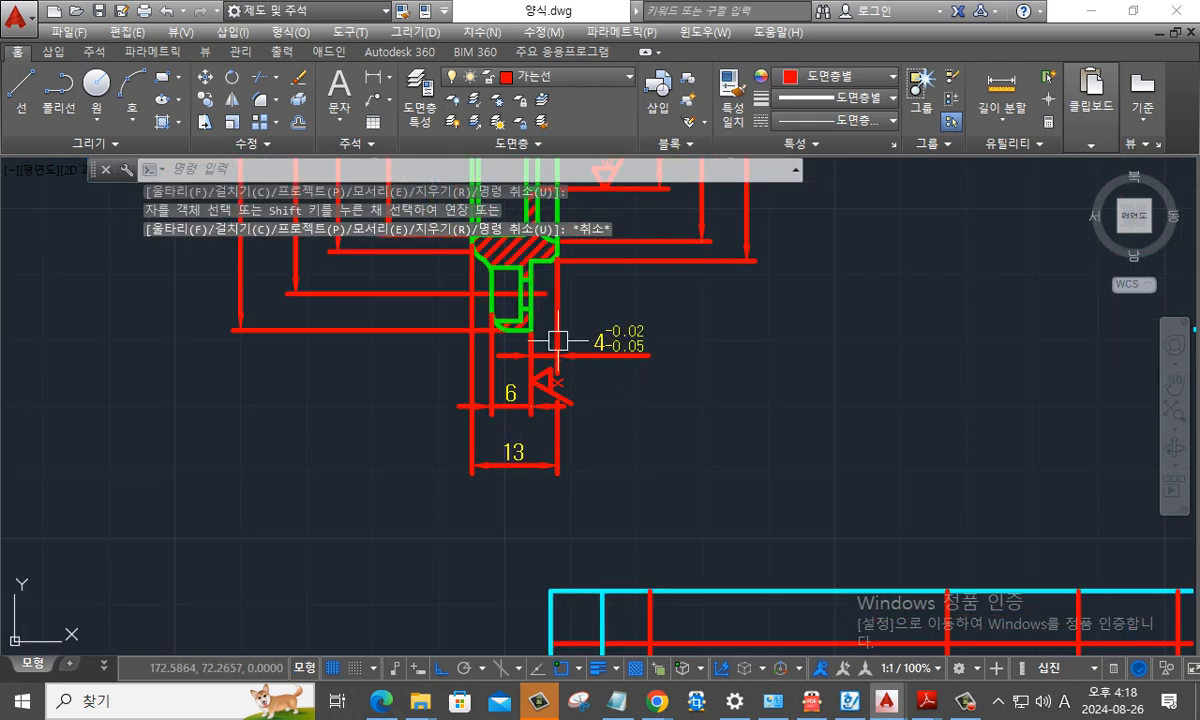
scroll(557, 341, up, 2)
scroll(678, 420, down, 4)
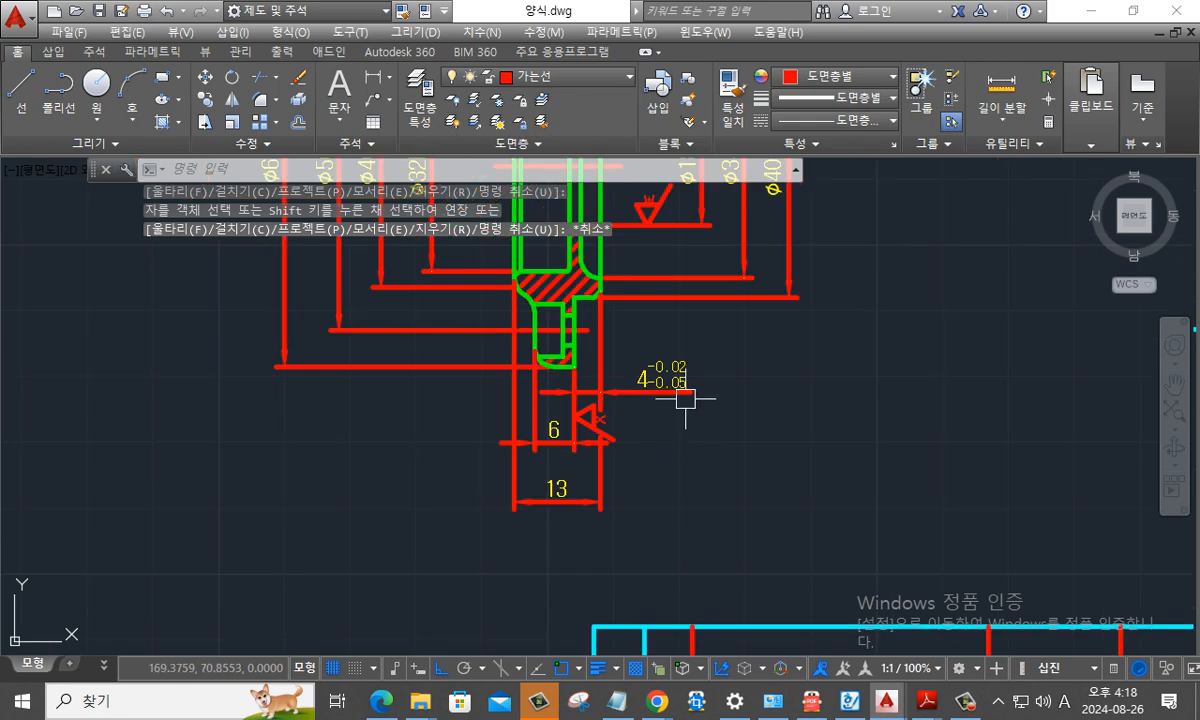
scroll(560, 320, up, 4)
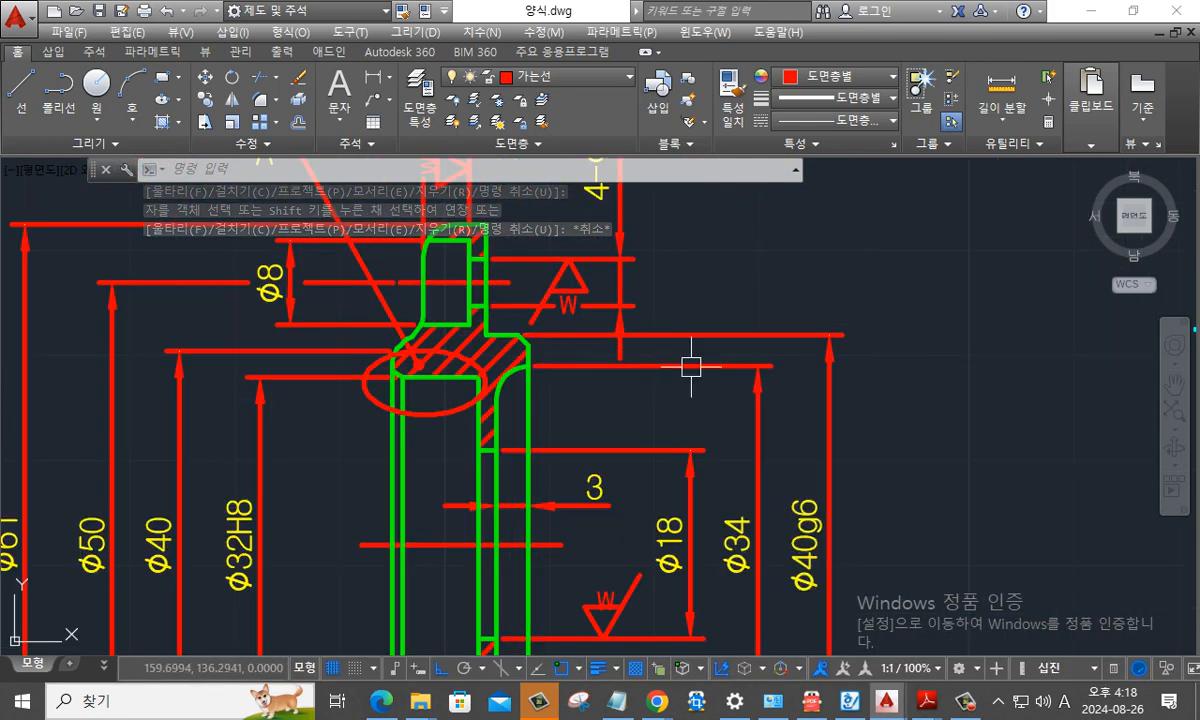
- Copy the upright x surface finish symbol by its lower tip onto the upper extension line of the φ40g6 dimension
scroll(792, 306, up, 2)
middle_drag(792, 306, 611, 305)
scroll(635, 304, down, 4)
middle_drag(910, 252, 739, 289)
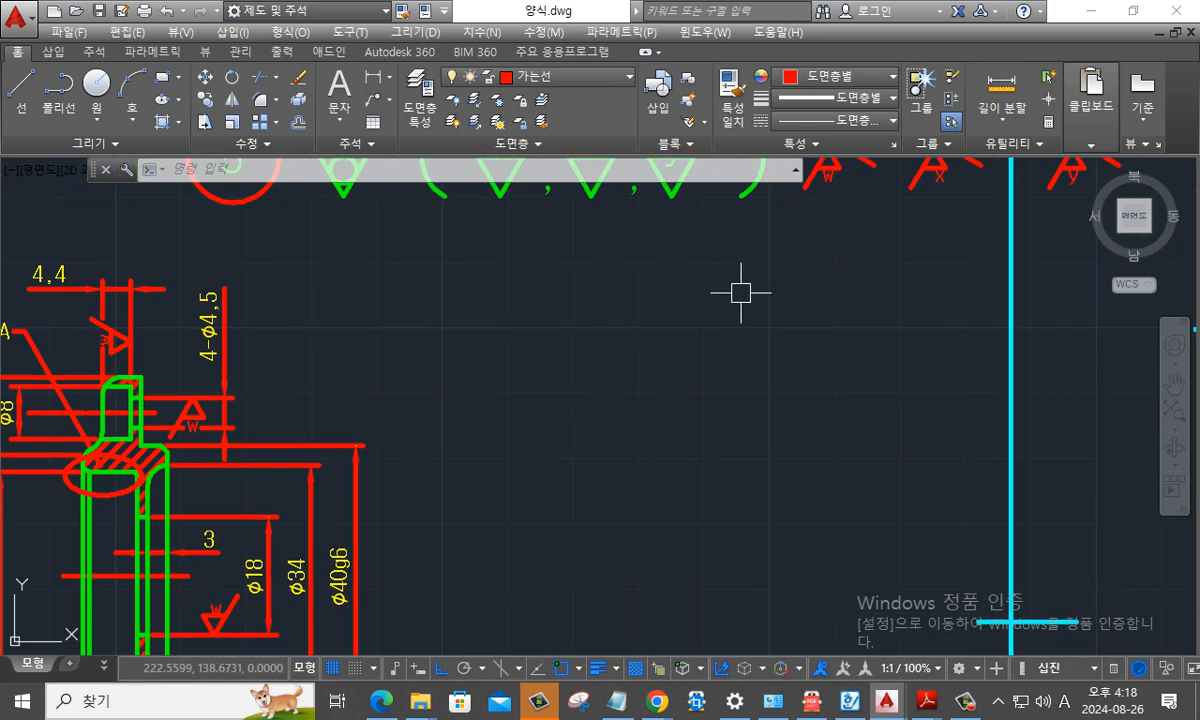
scroll(780, 249, down, 3)
middle_drag(780, 249, 613, 321)
scroll(730, 228, up, 4)
text(co)
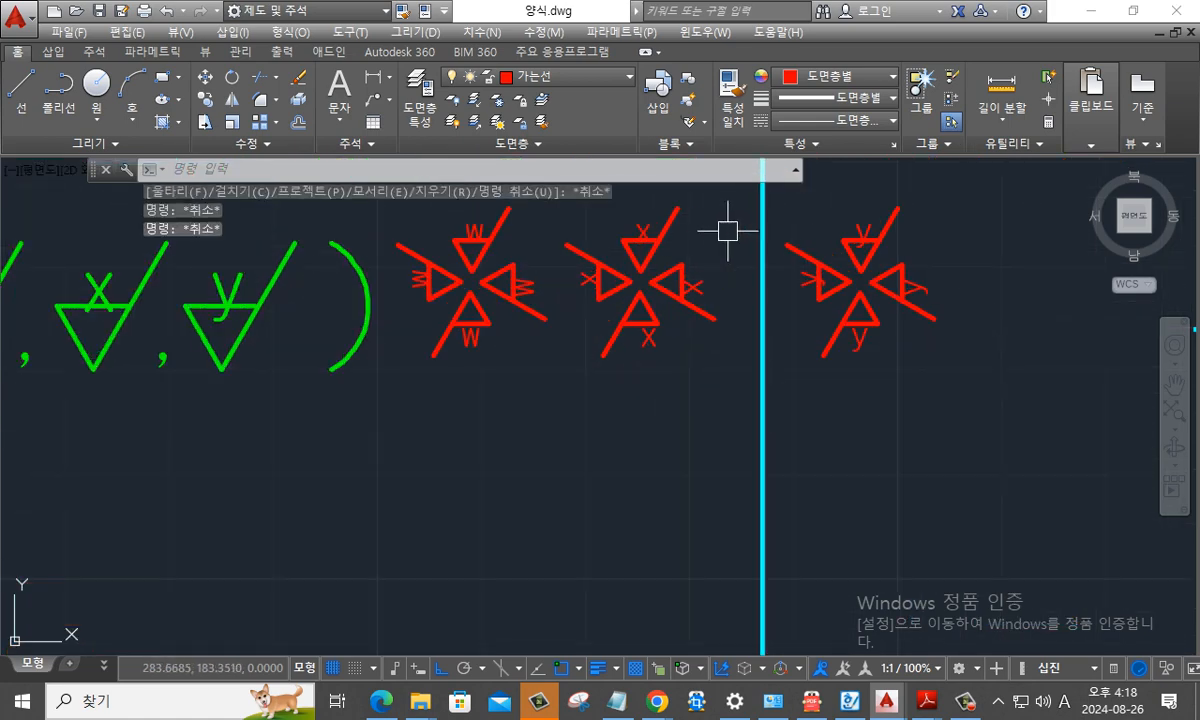
key(Return)
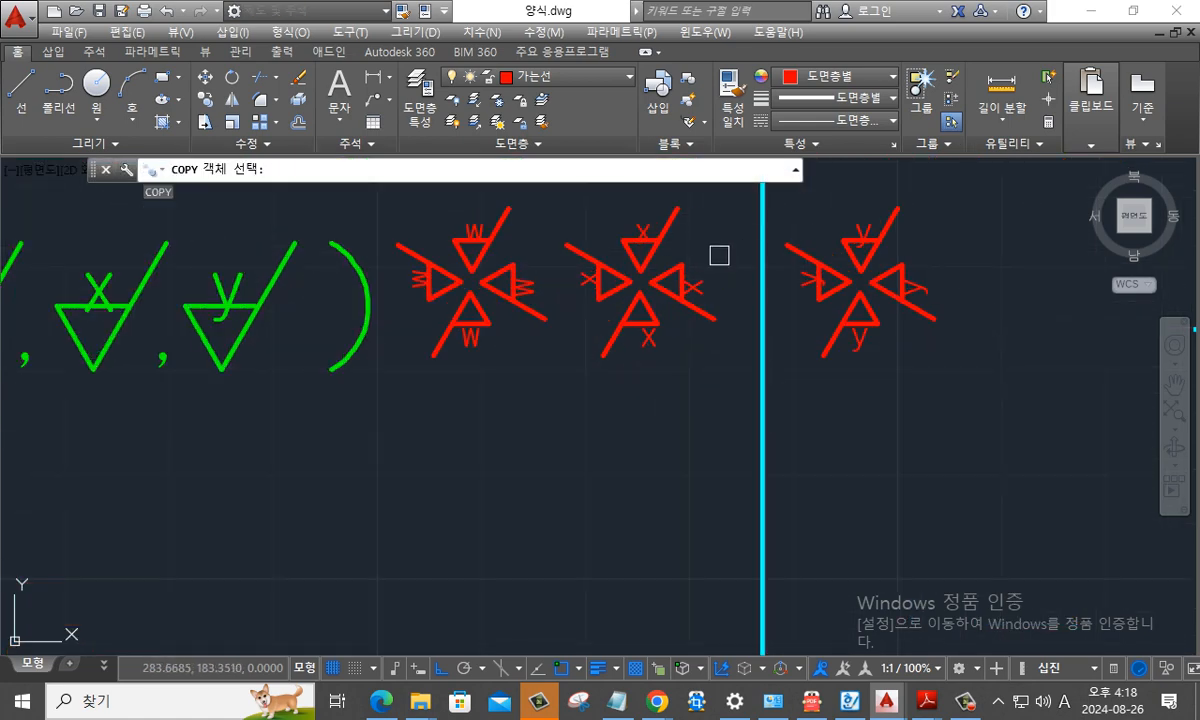
click(719, 256)
click(592, 201)
key(Return)
click(641, 271)
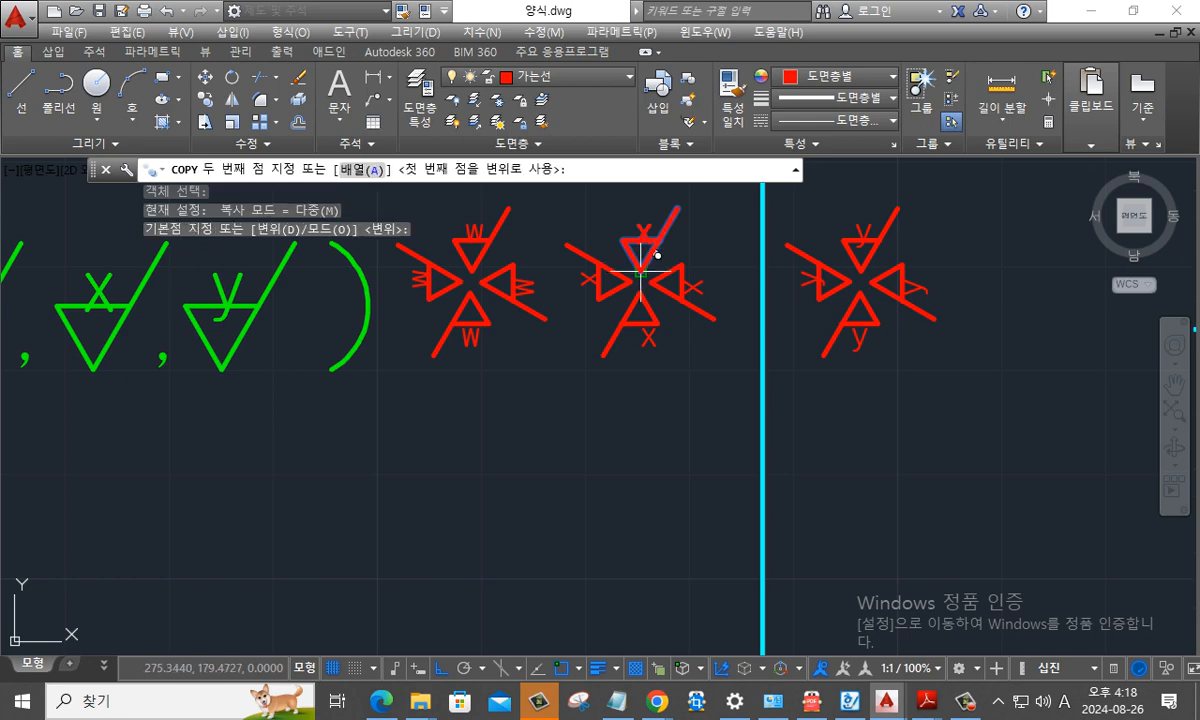
scroll(640, 271, down, 4)
scroll(394, 416, up, 6)
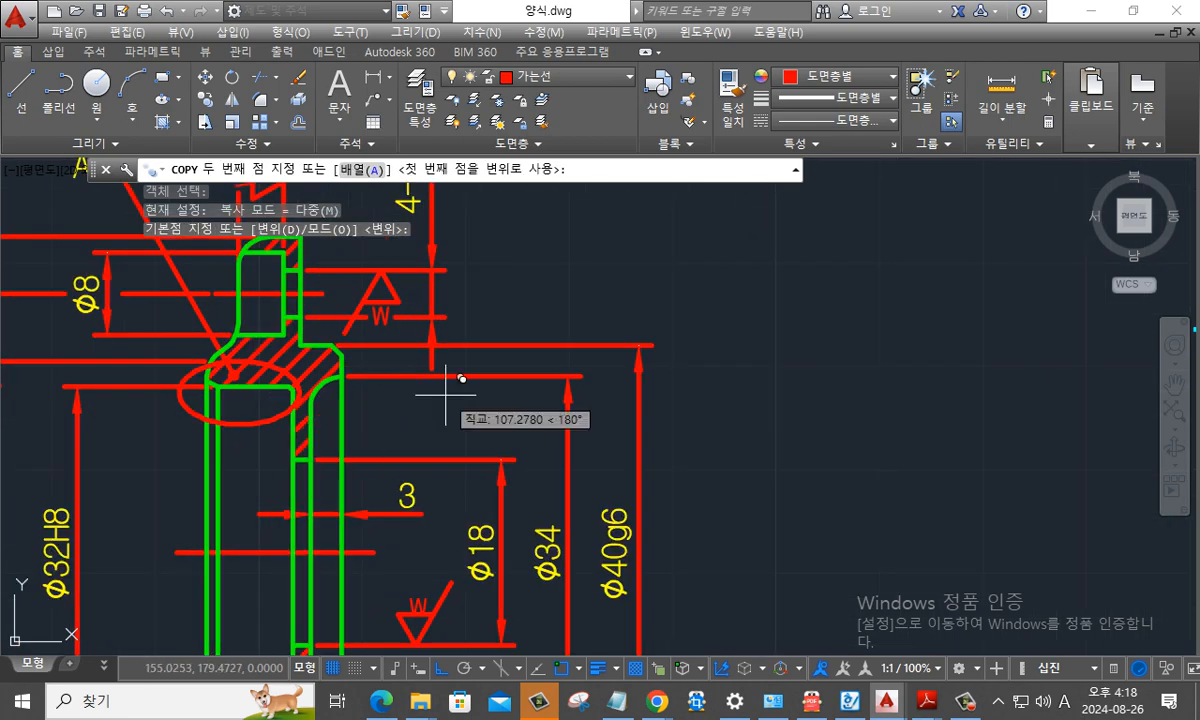
scroll(446, 393, up, 2)
shift+right_click(396, 420)
click(430, 582)
click(421, 418)
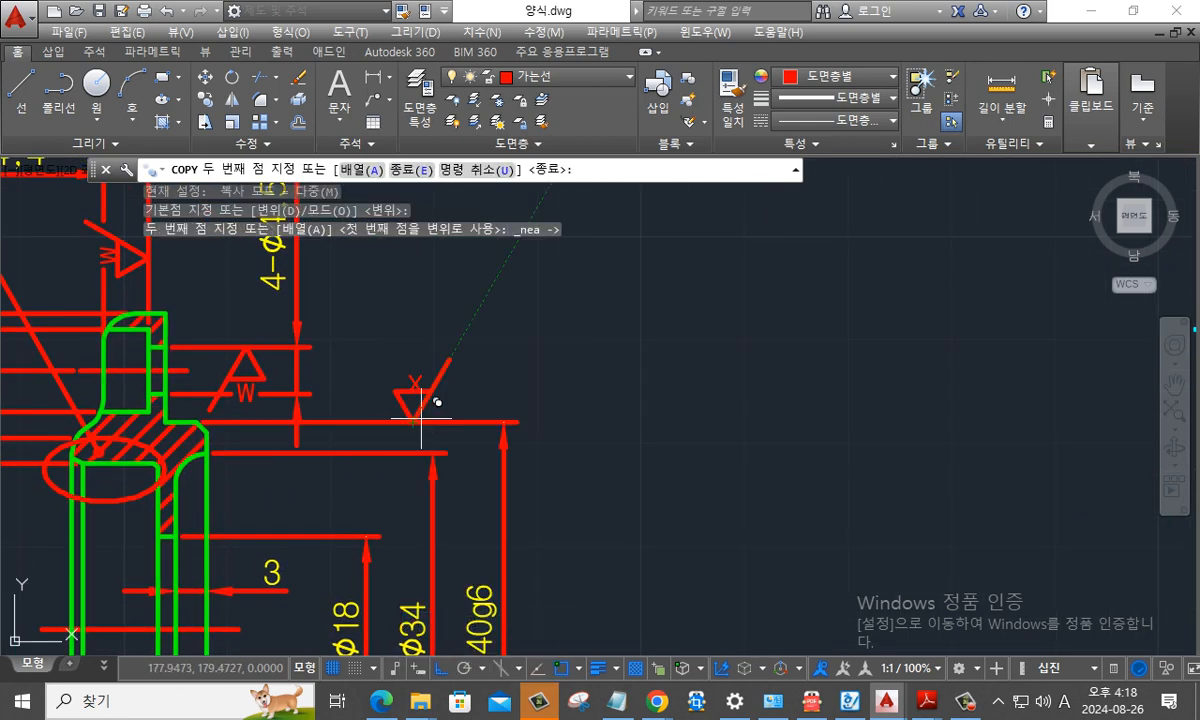
key(Escape)
middle_drag(659, 486, 784, 486)
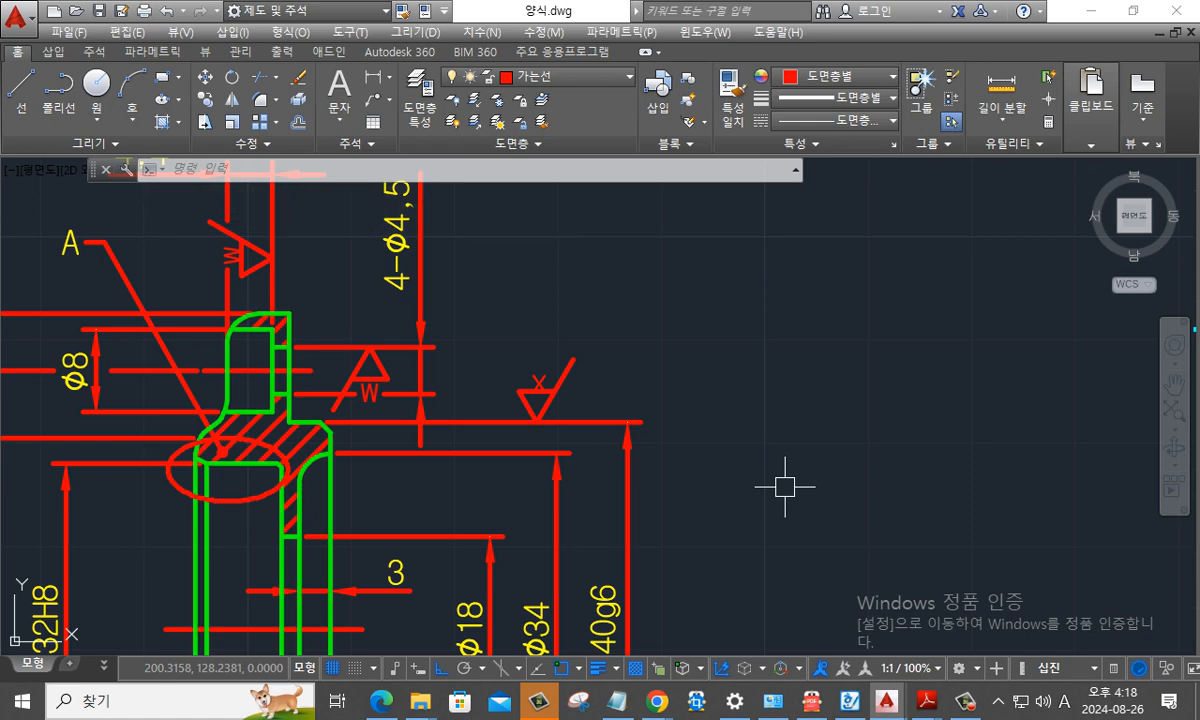
- Examine the x symbol on the φ40g6 dimension, the neighbouring diameter dimensions and the oil seal groove detail view
key(Escape)
scroll(606, 480, down, 4)
scroll(588, 555, up, 4)
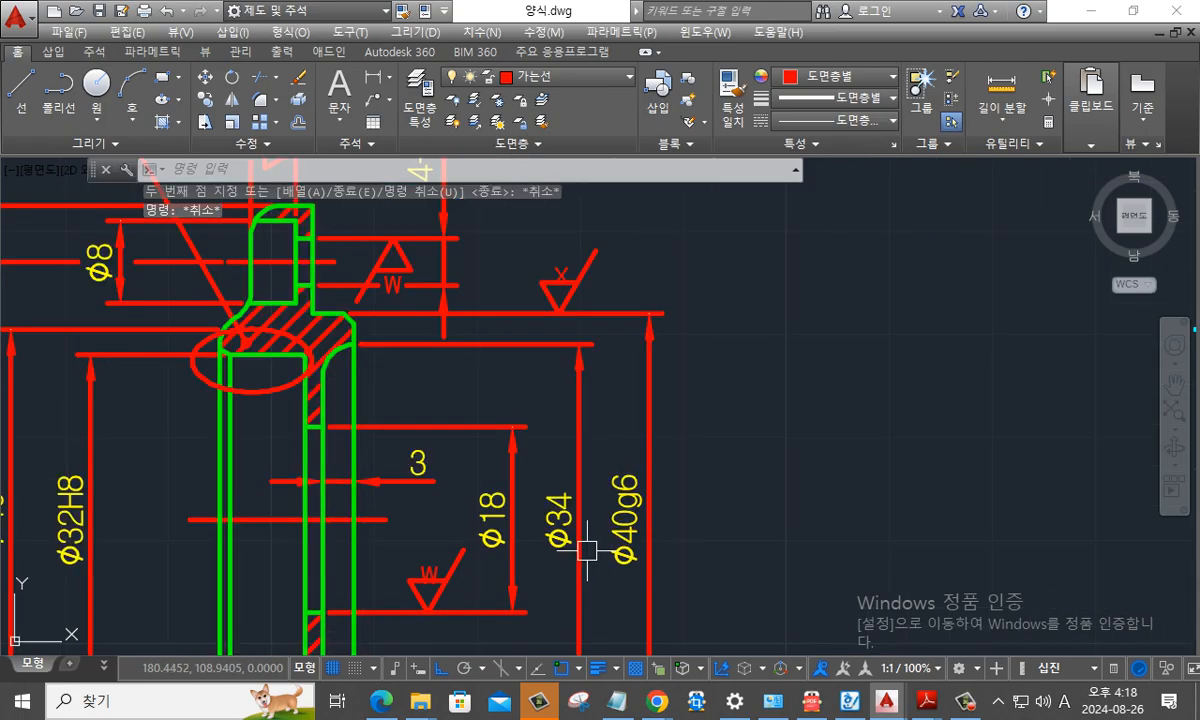
middle_drag(606, 559, 650, 514)
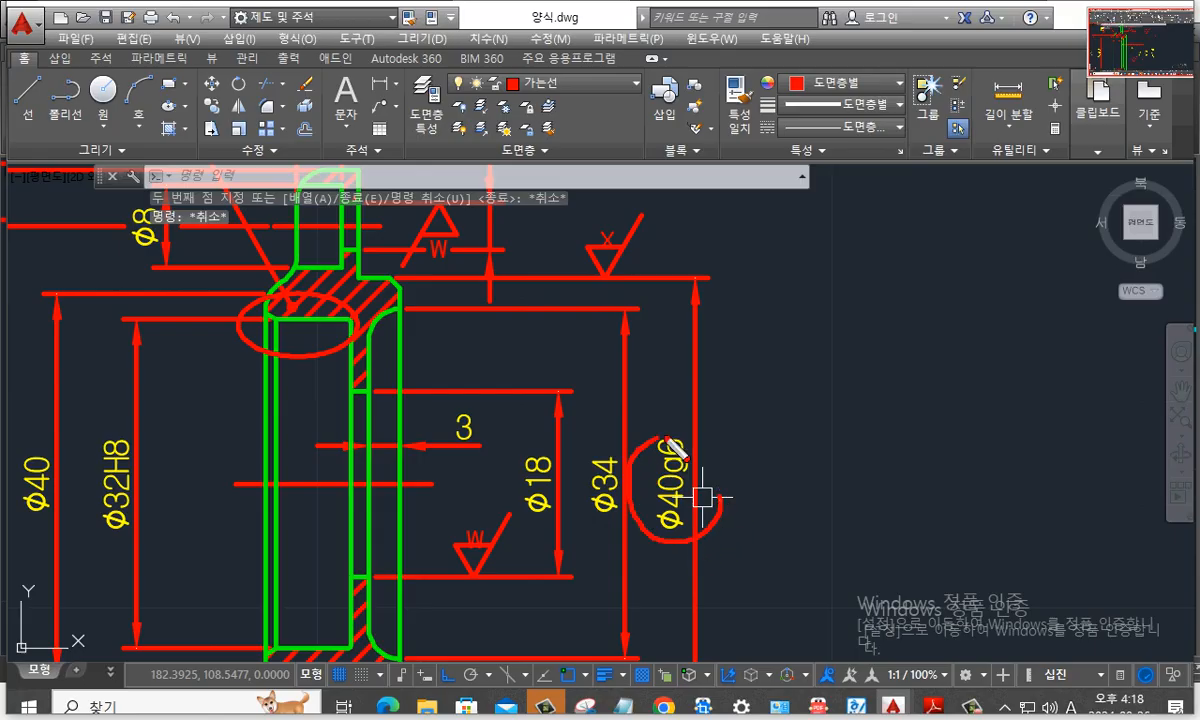
mouse_move(728, 512)
mouse_down()
mouse_move(625, 440)
mouse_move(731, 550)
mouse_up()
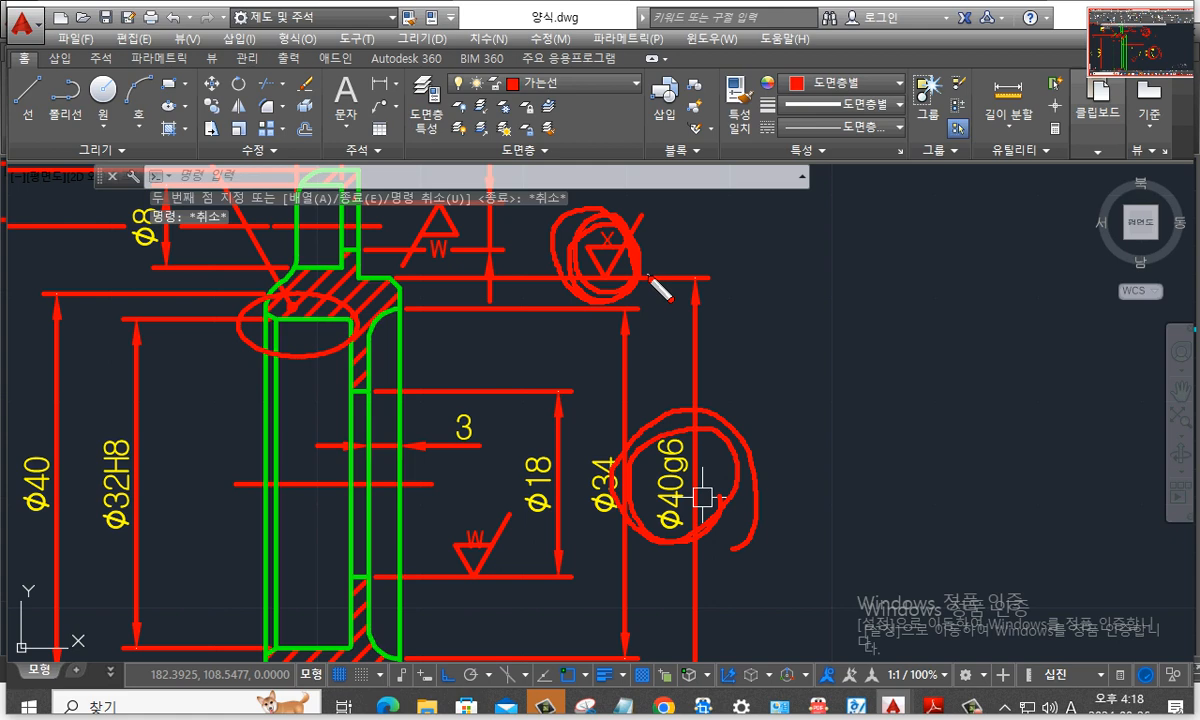
key(Escape)
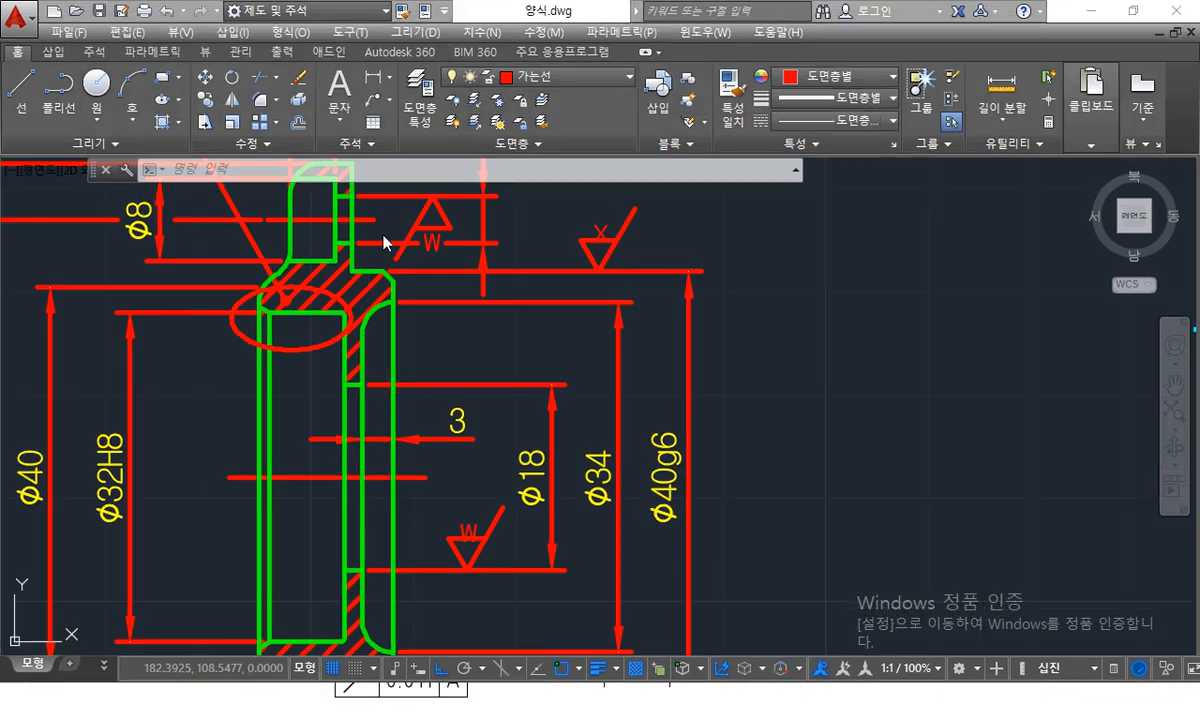
key(ctrl+2)
drag(370, 154, 371, 170)
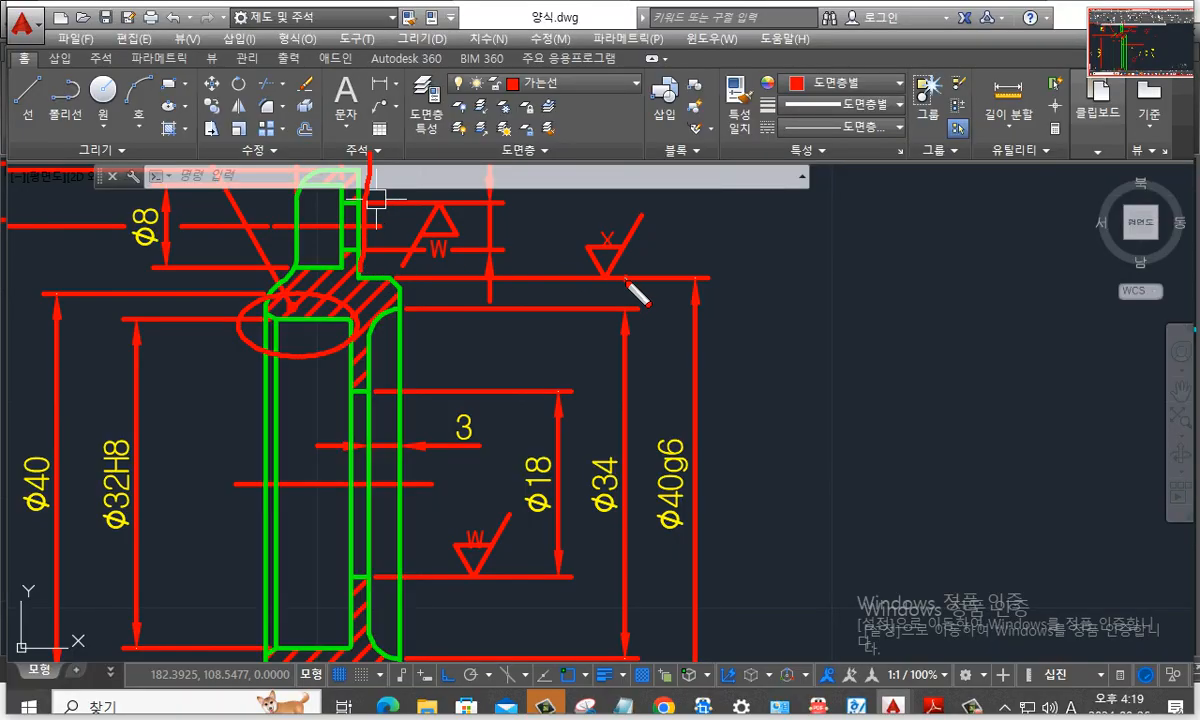
drag(626, 281, 653, 207)
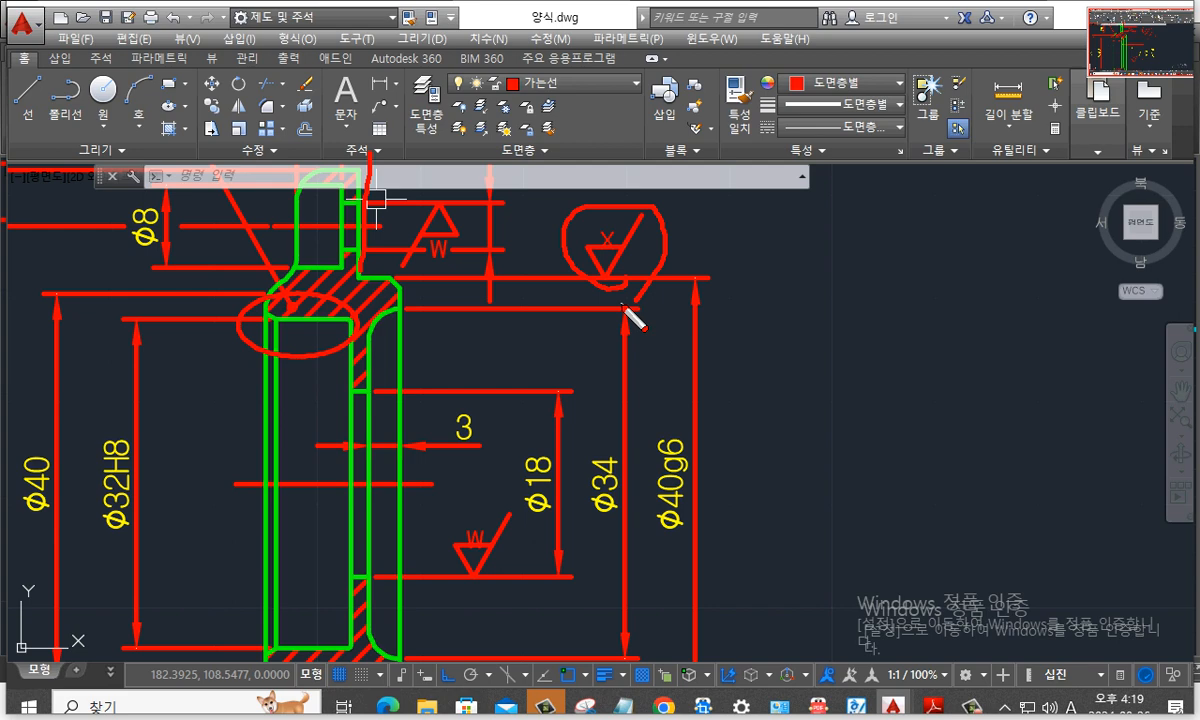
key(Escape)
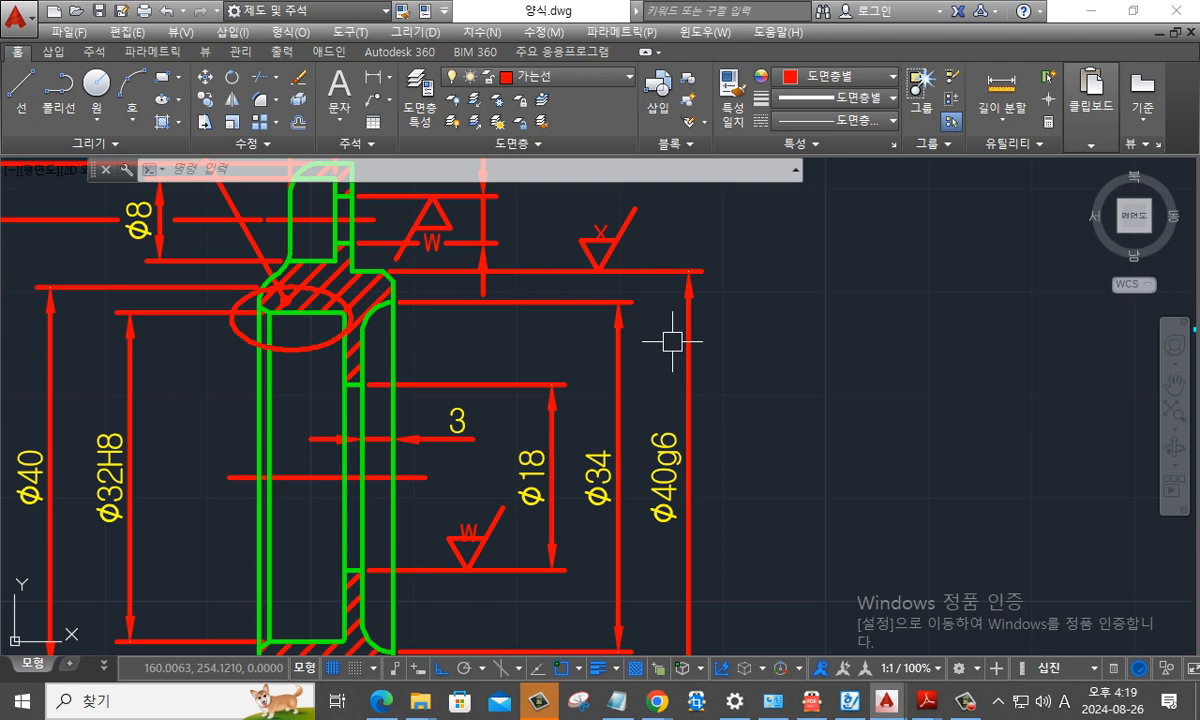
scroll(772, 400, down, 4)
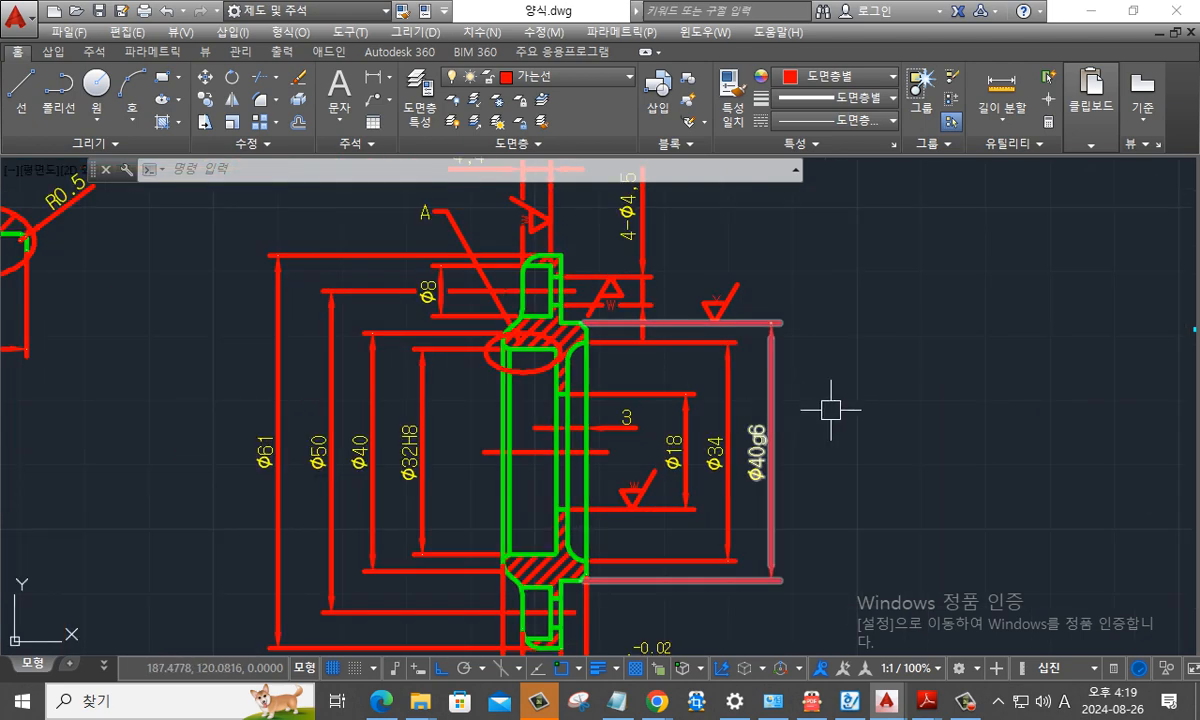
key(ctrl+2)
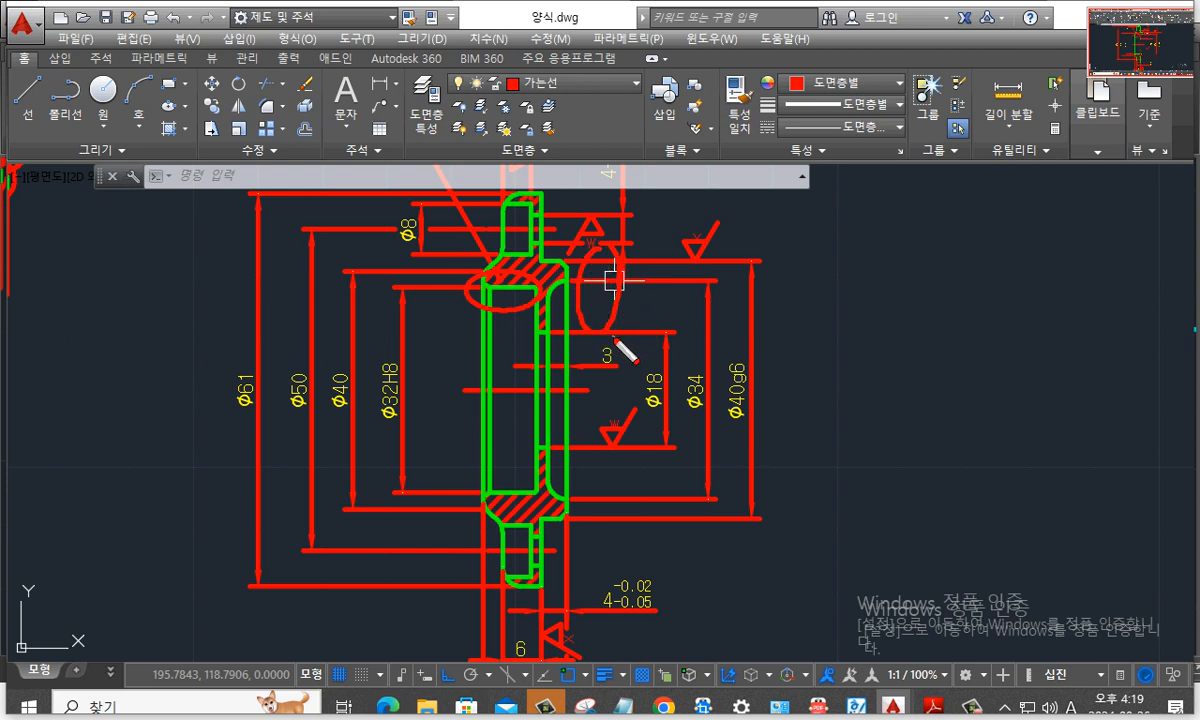
key(Escape)
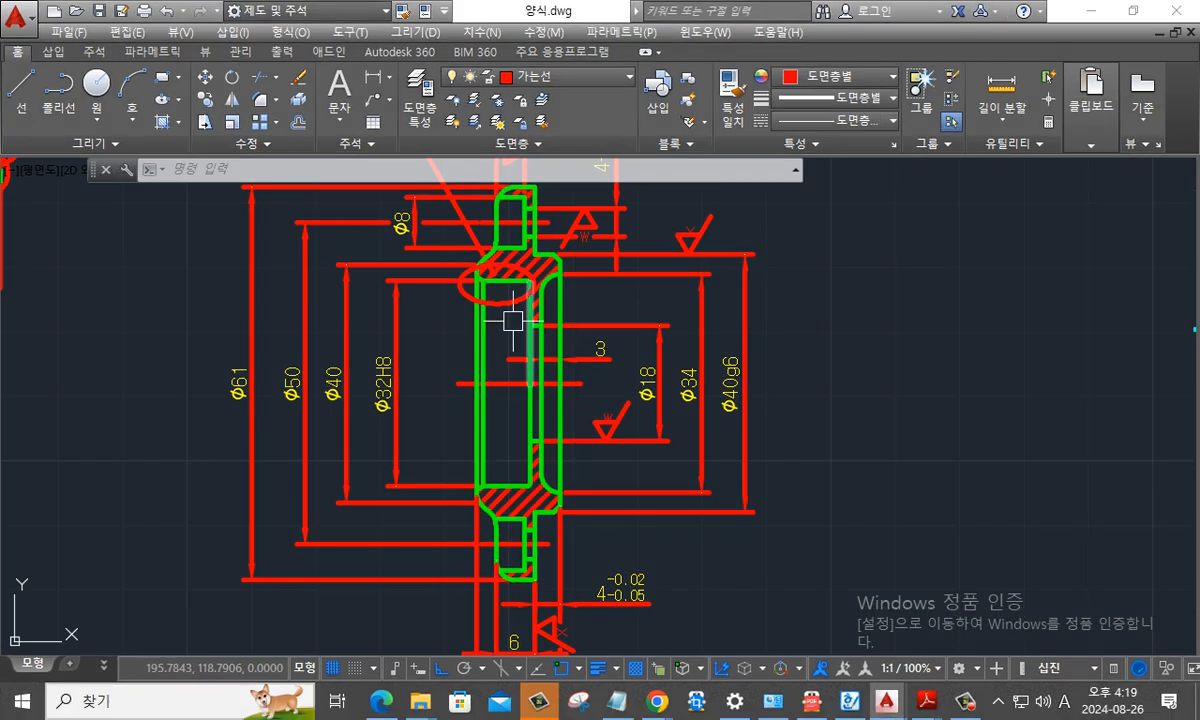
mouse_move(272, 238)
middle_down()
mouse_move(501, 362)
mouse_move(675, 403)
middle_up()
middle_drag(355, 318, 576, 348)
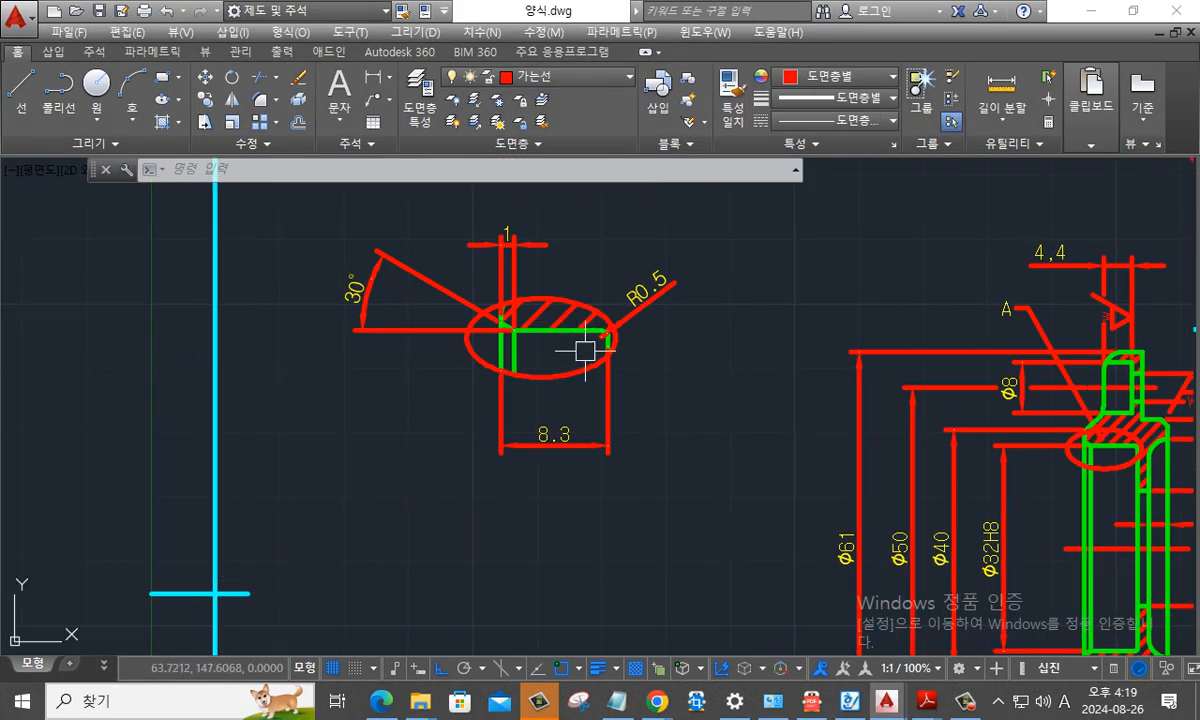
scroll(595, 356, up, 2)
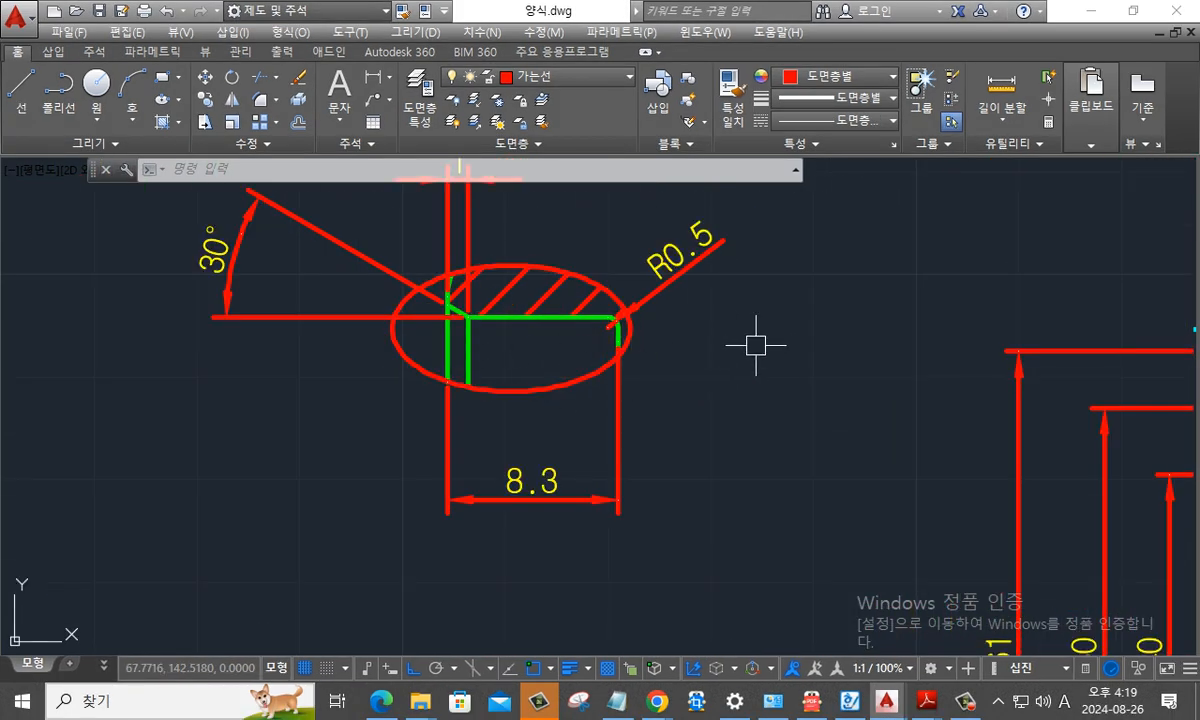
scroll(756, 345, down, 3)
middle_drag(756, 345, 474, 356)
scroll(981, 279, up, 1)
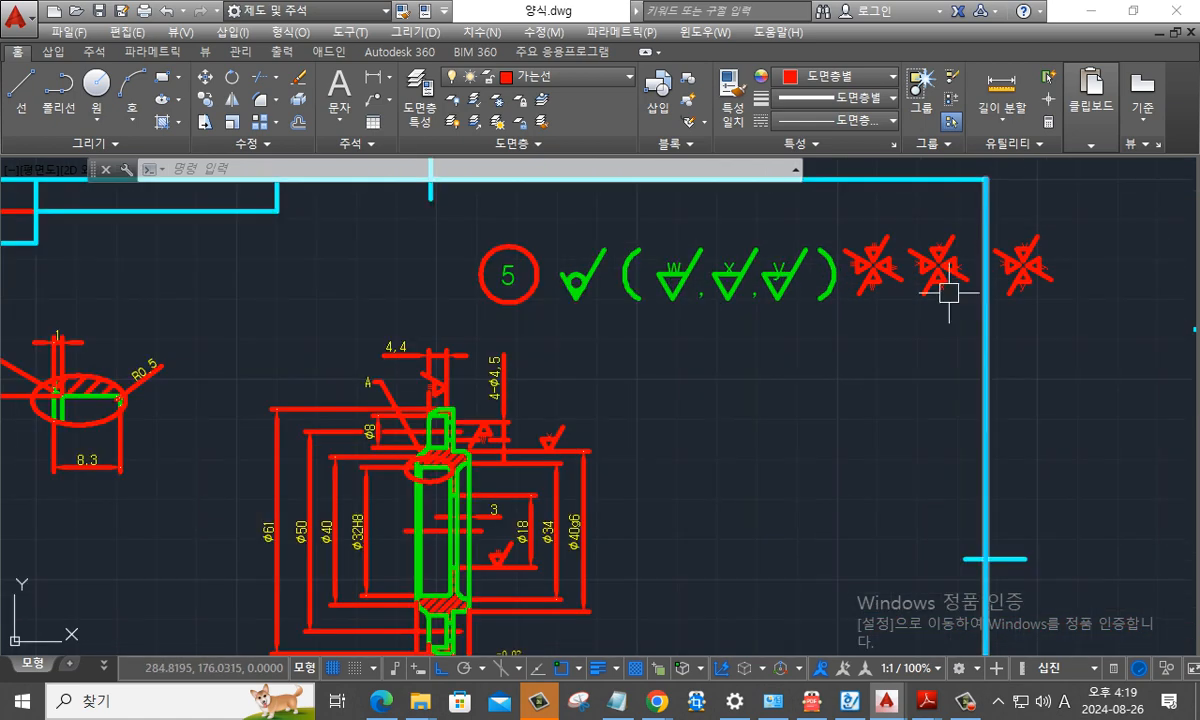
scroll(948, 292, up, 3)
mouse_move(970, 295)
middle_down()
mouse_move(777, 370)
mouse_move(806, 386)
middle_up()
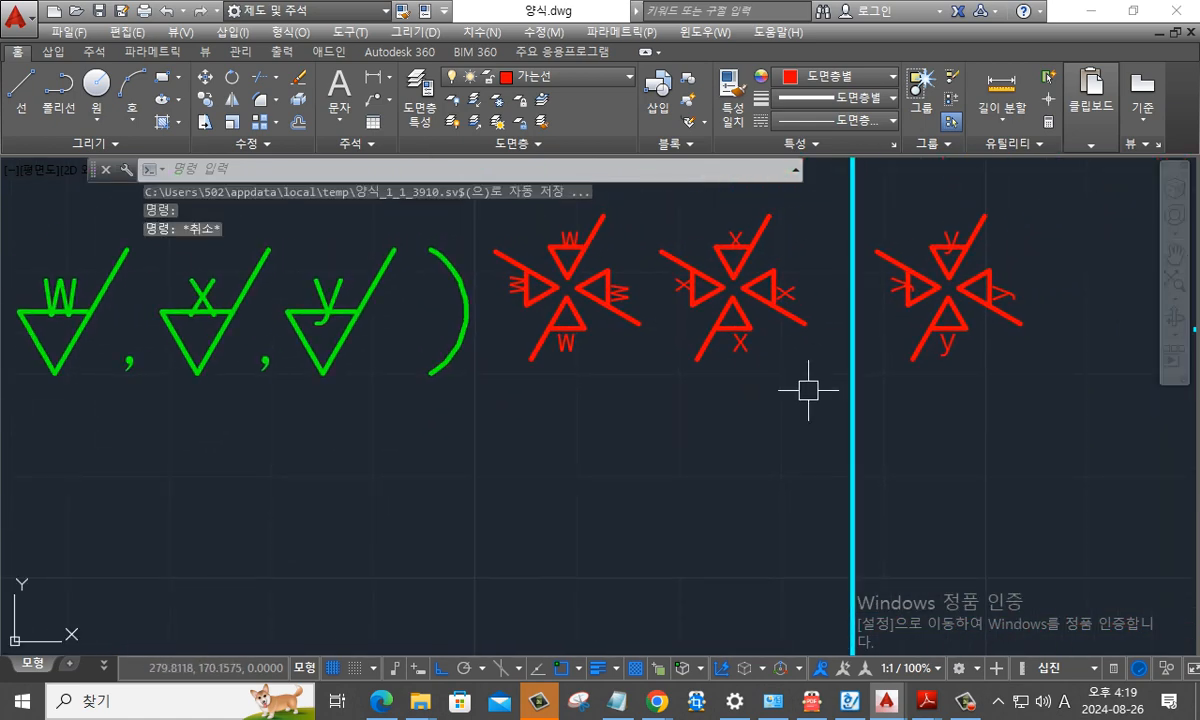
text(c)
key(Return)
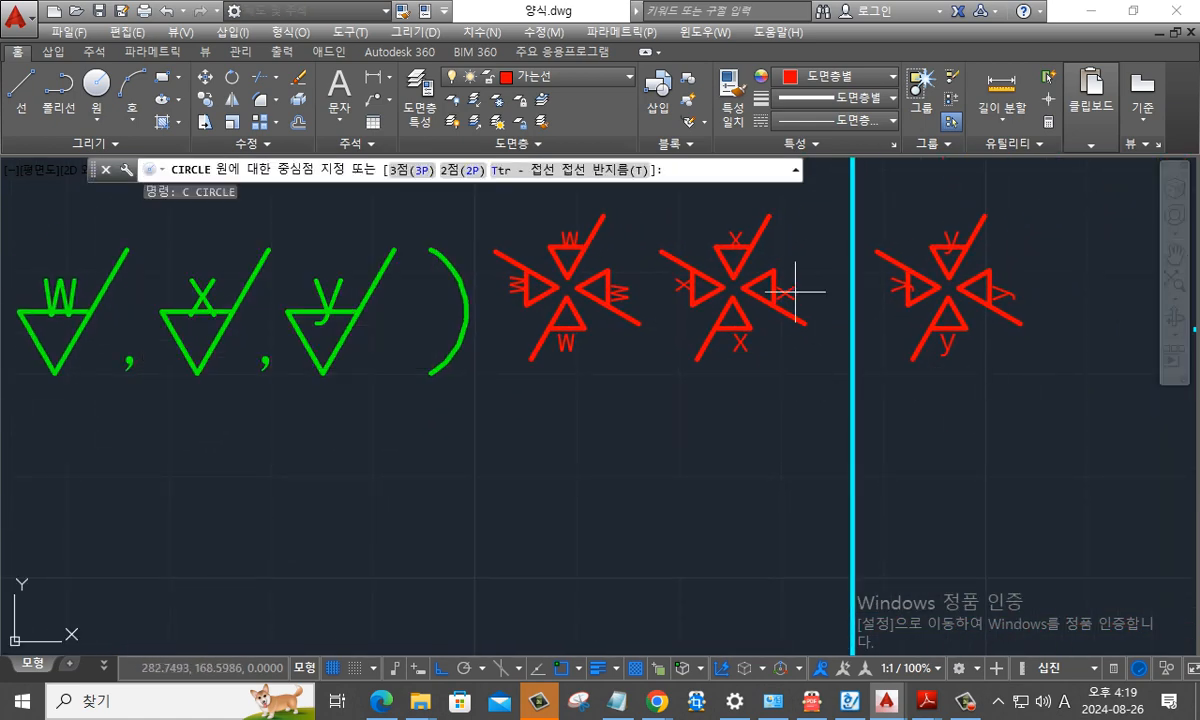
click(657, 189)
key(Escape)
key(Escape)
- Copy the complete four-way x and y surface finish symbol clusters into the empty space above the groove detail view
mouse_move(934, 388)
middle_down()
mouse_move(887, 458)
mouse_move(830, 465)
middle_up()
key(Escape)
key(Escape)
text(co)
key(Return)
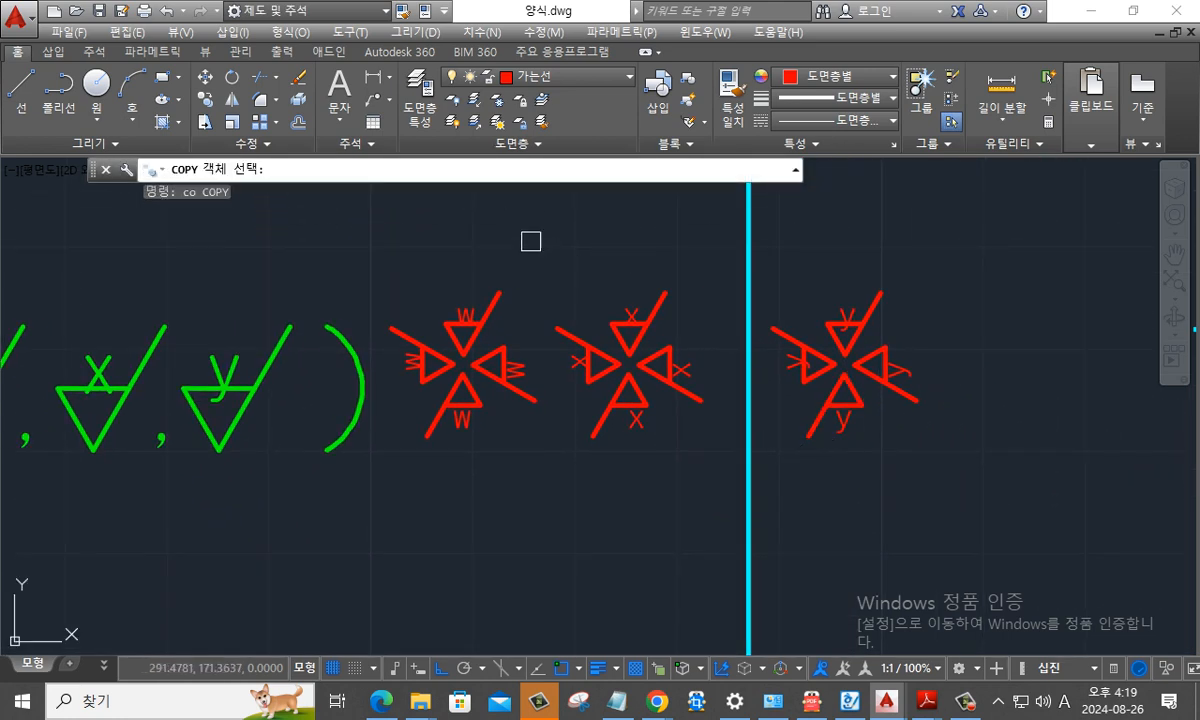
click(528, 241)
click(988, 544)
key(Return)
click(671, 384)
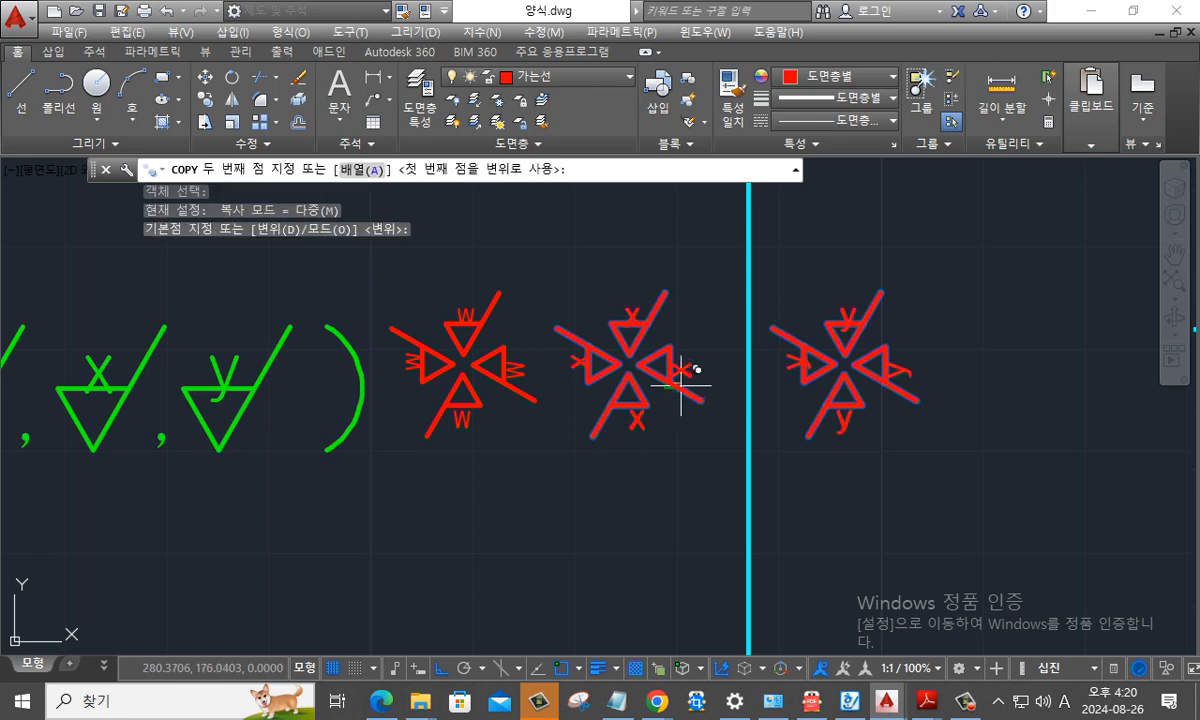
scroll(672, 385, down, 6)
middle_drag(325, 424, 802, 401)
scroll(692, 409, up, 6)
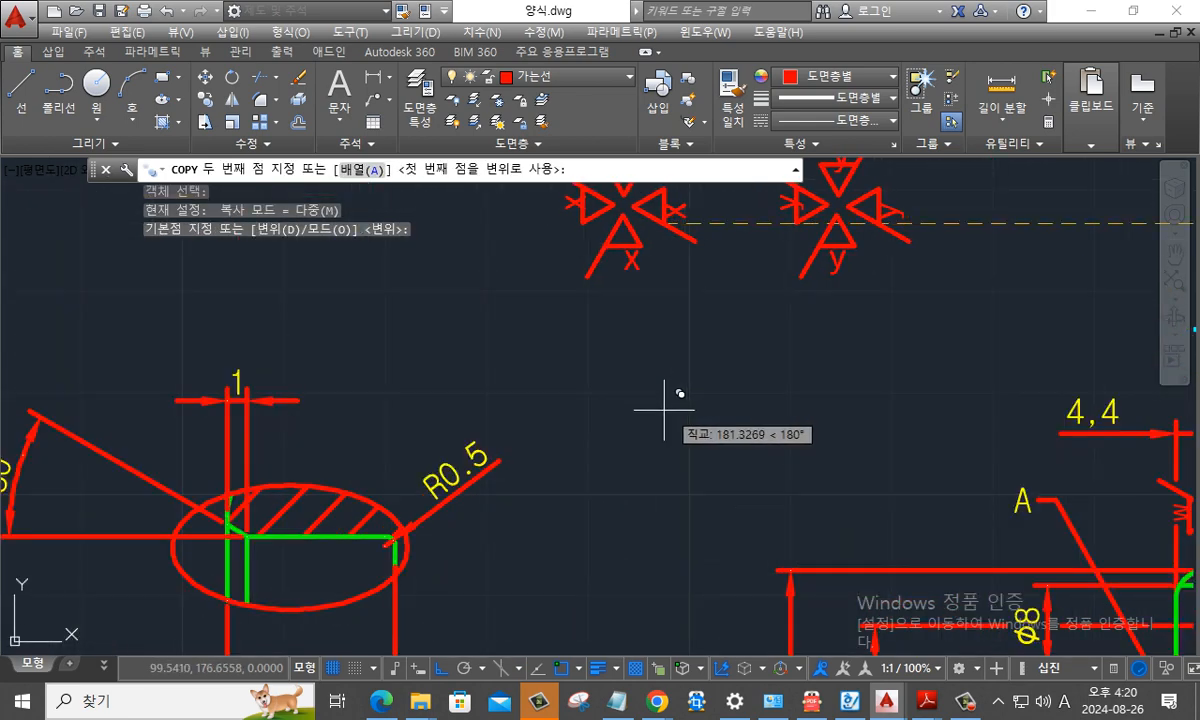
click(430, 345)
middle_drag(430, 346, 536, 364)
key(Escape)
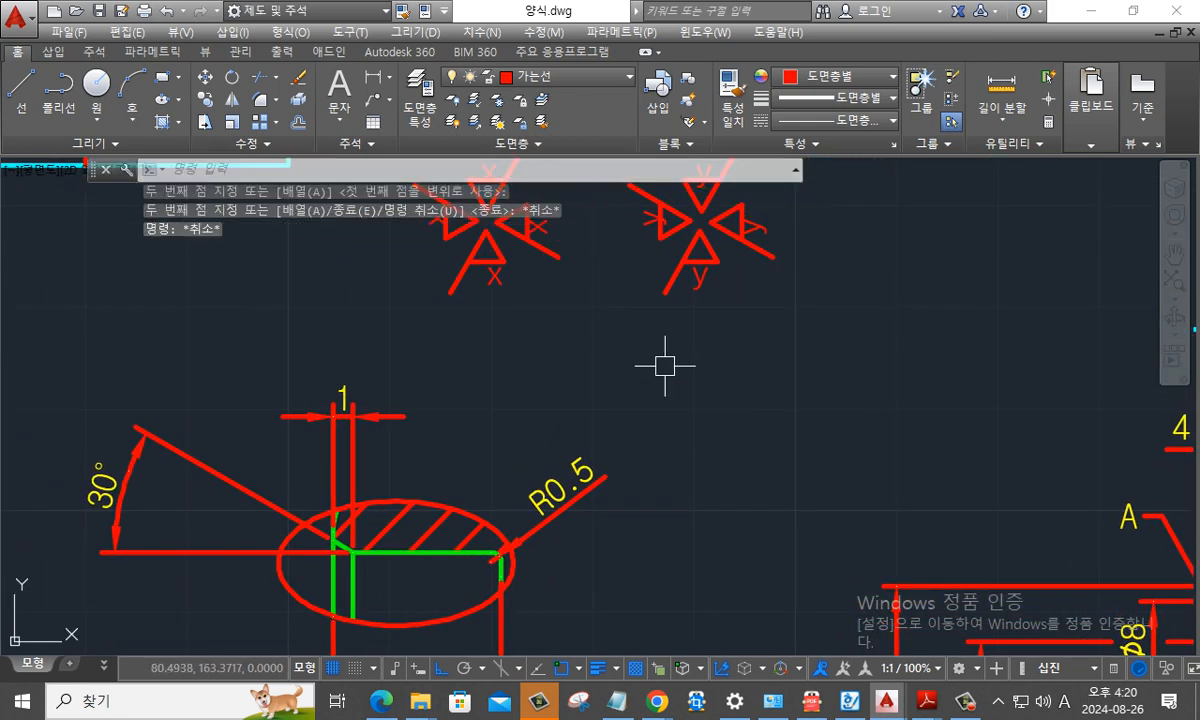
- Copy the inverted y symbol by its upper tip onto the underside of the 30° dimension's horizontal extension line
text(co)
key(Return)
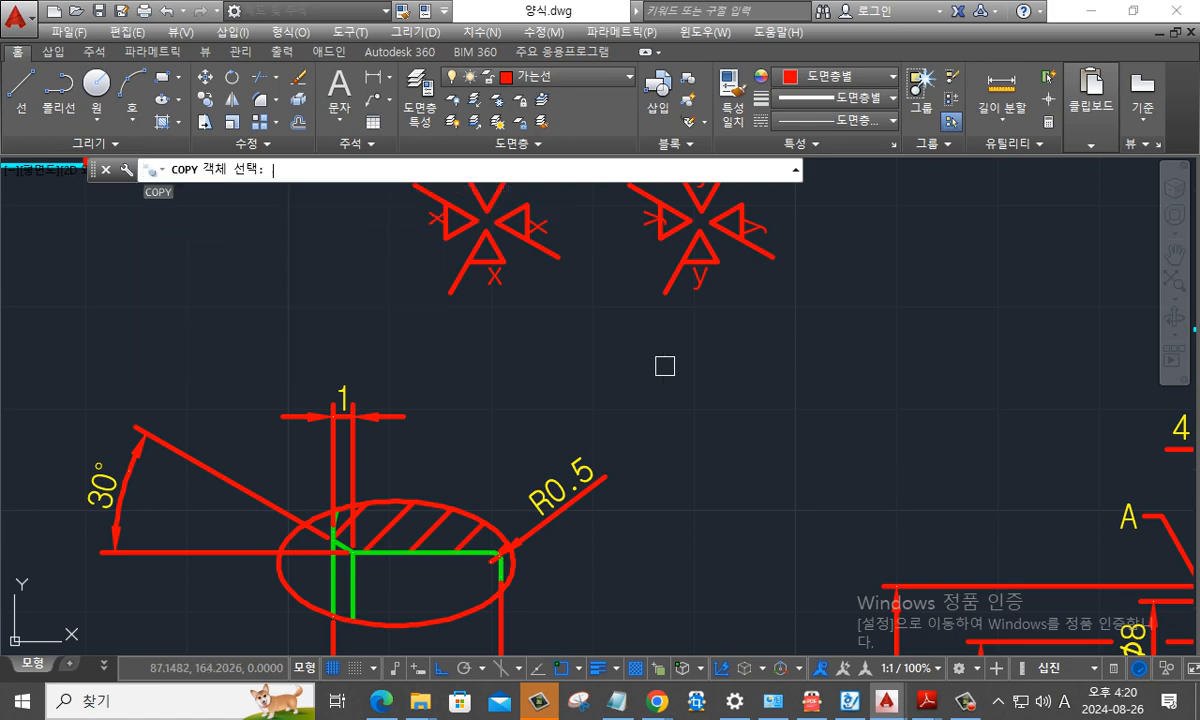
click(717, 322)
click(600, 206)
key(Return)
click(693, 230)
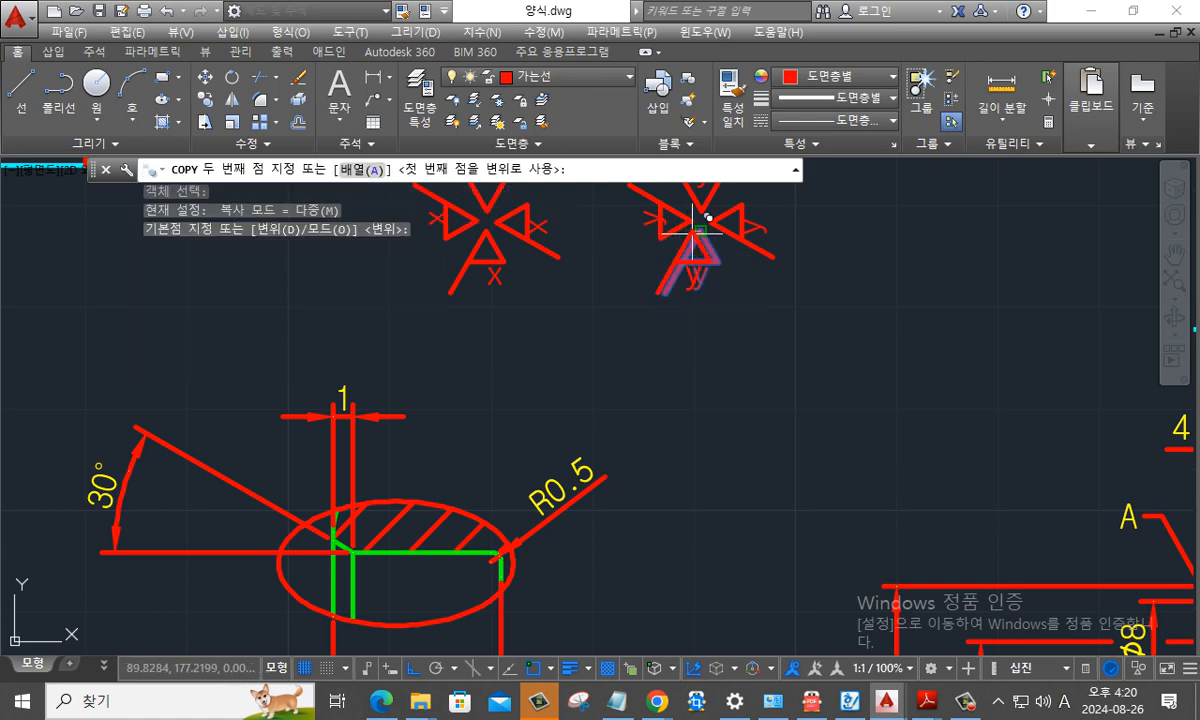
shift+right_click(193, 552)
click(230, 484)
click(190, 550)
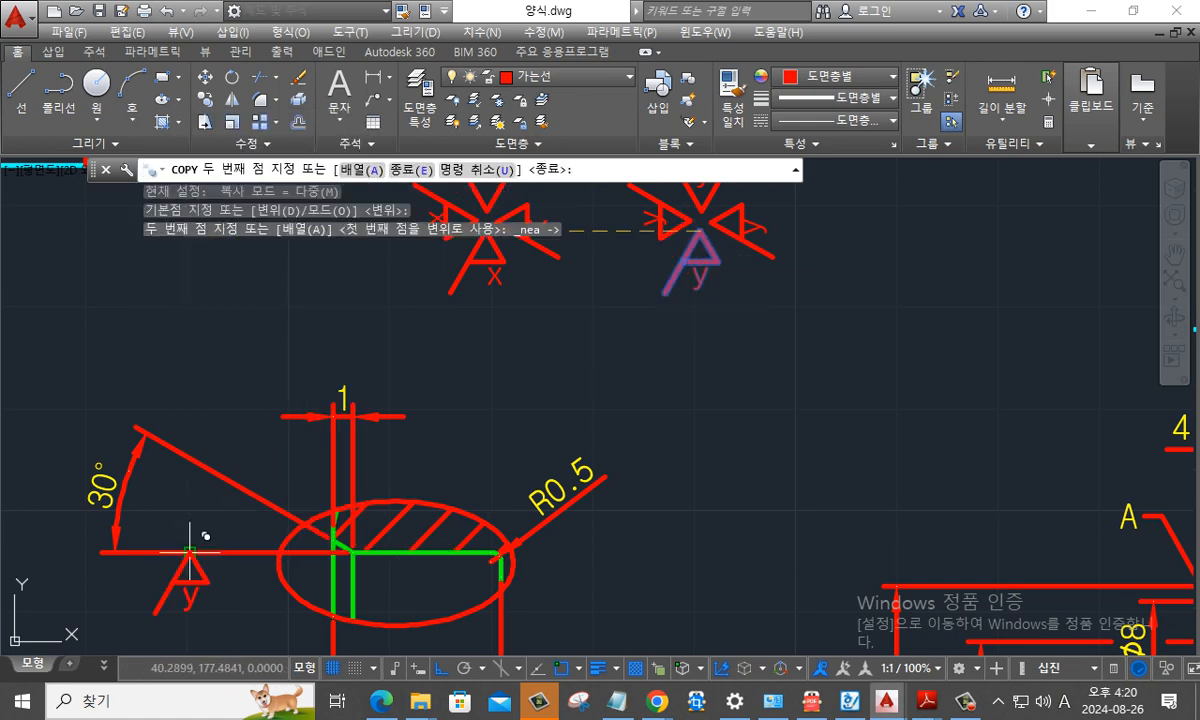
key(Escape)
- Check the surface finish symbols in the KS standard PDF's section 38 oil seal figure, and return to the 양식.dwg detail view
middle_drag(260, 562, 442, 297)
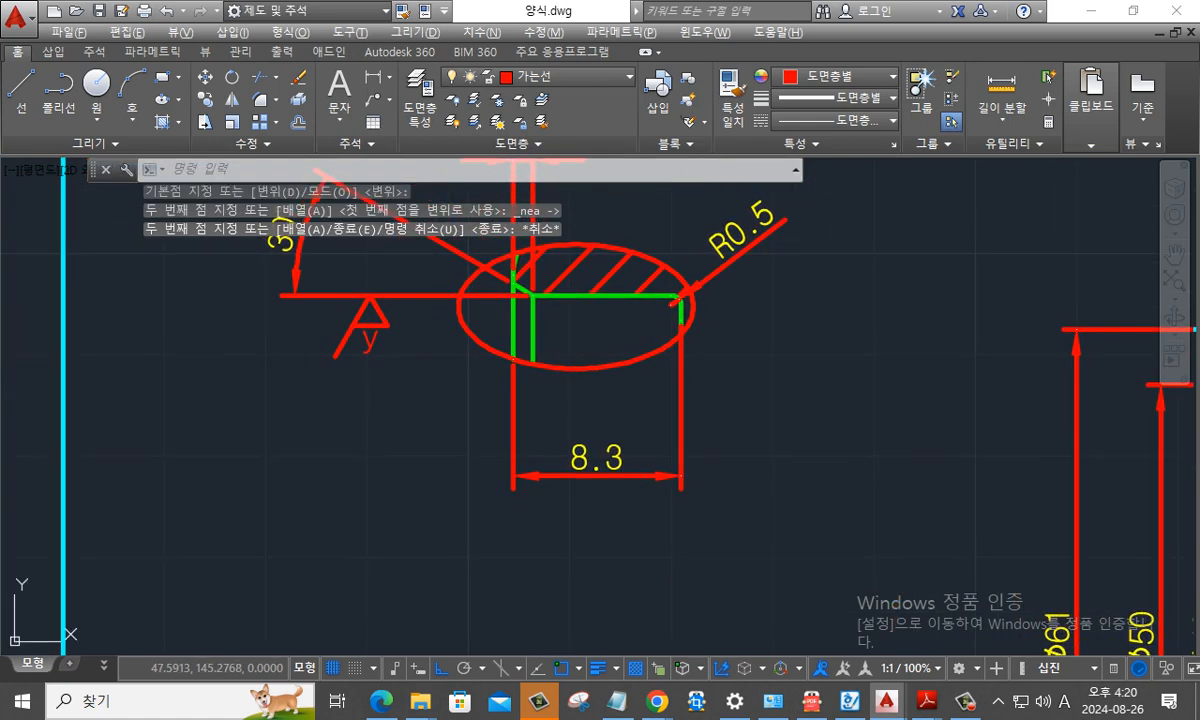
key(alt+Tab)
key(alt+Tab)
key(alt+Tab)
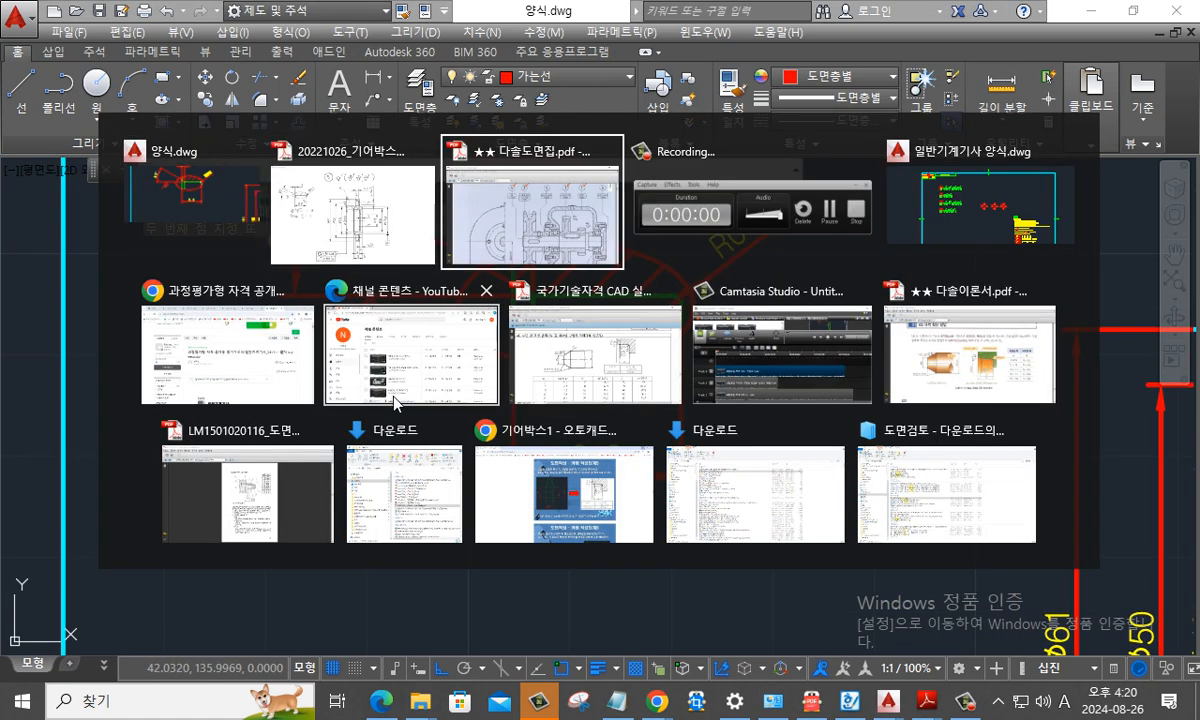
key(alt+Tab)
key(alt+Tab)
key(alt+Tab)
key(alt+Tab)
key(alt+Tab)
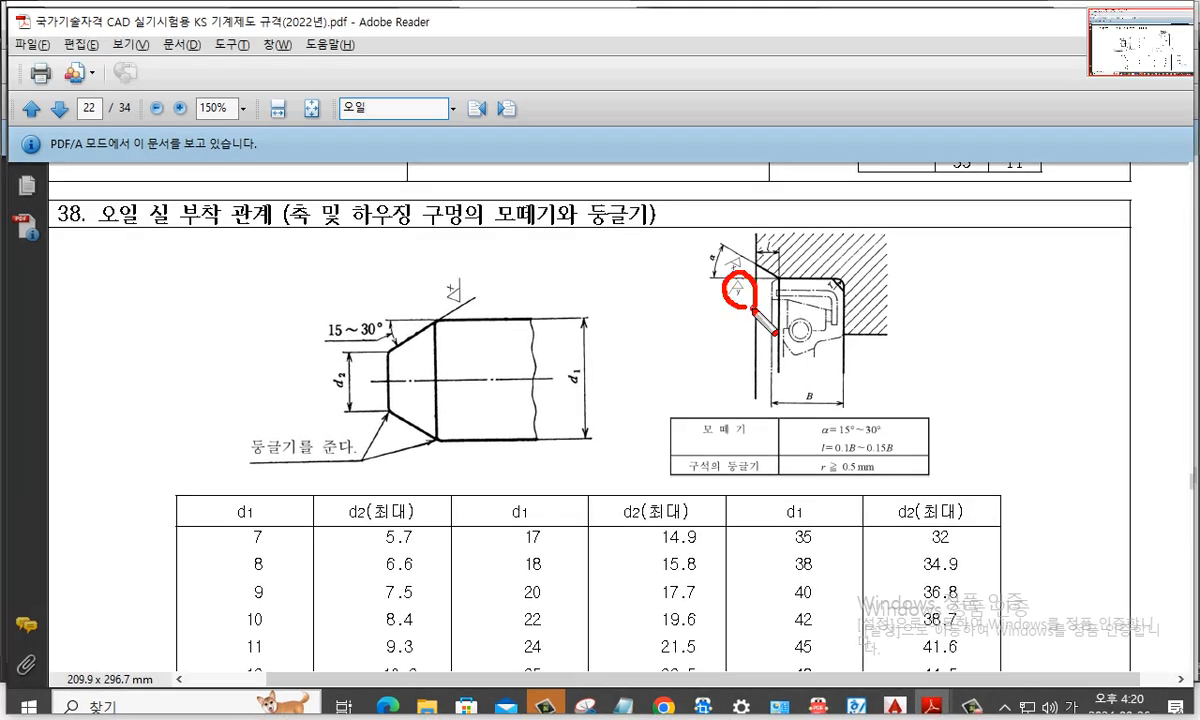
key(Escape)
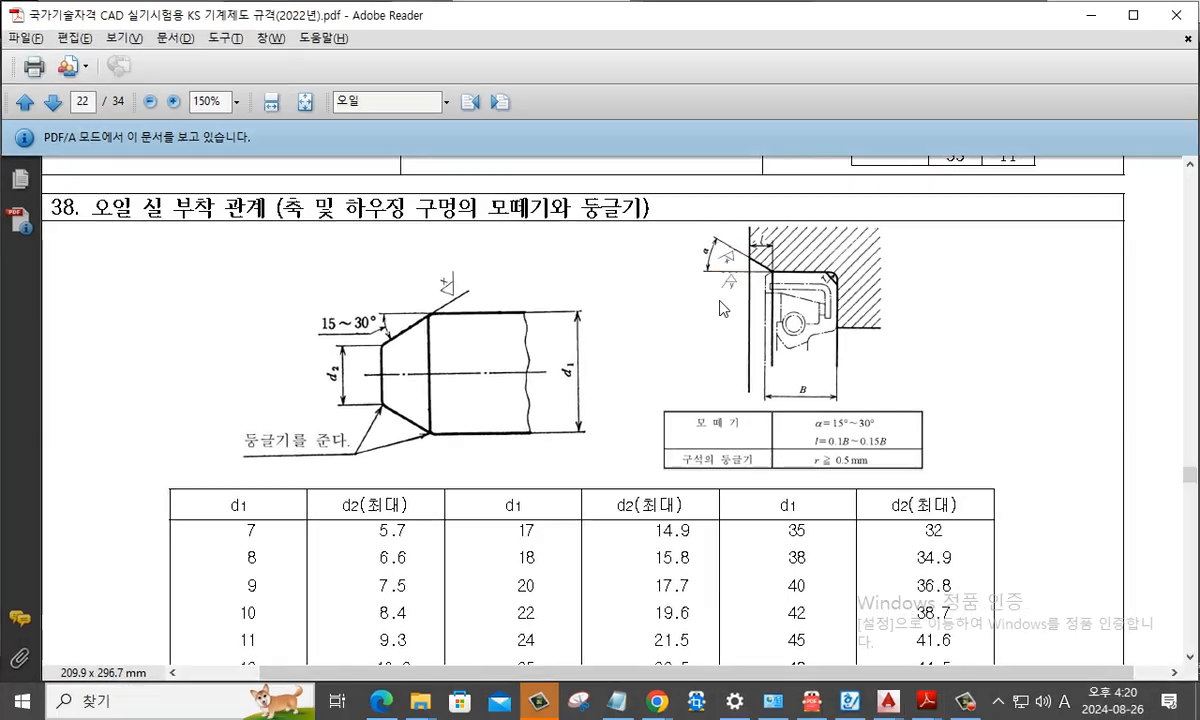
key(alt+Tab)
key(alt+Tab)
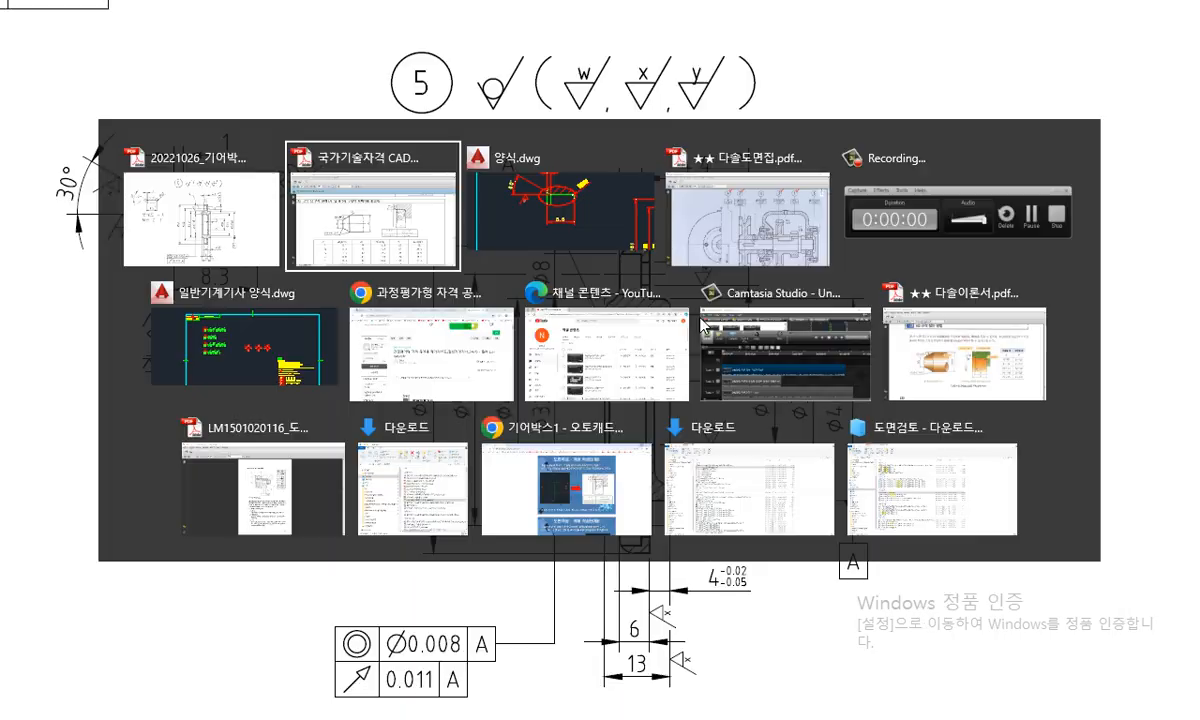
middle_drag(641, 381, 611, 459)
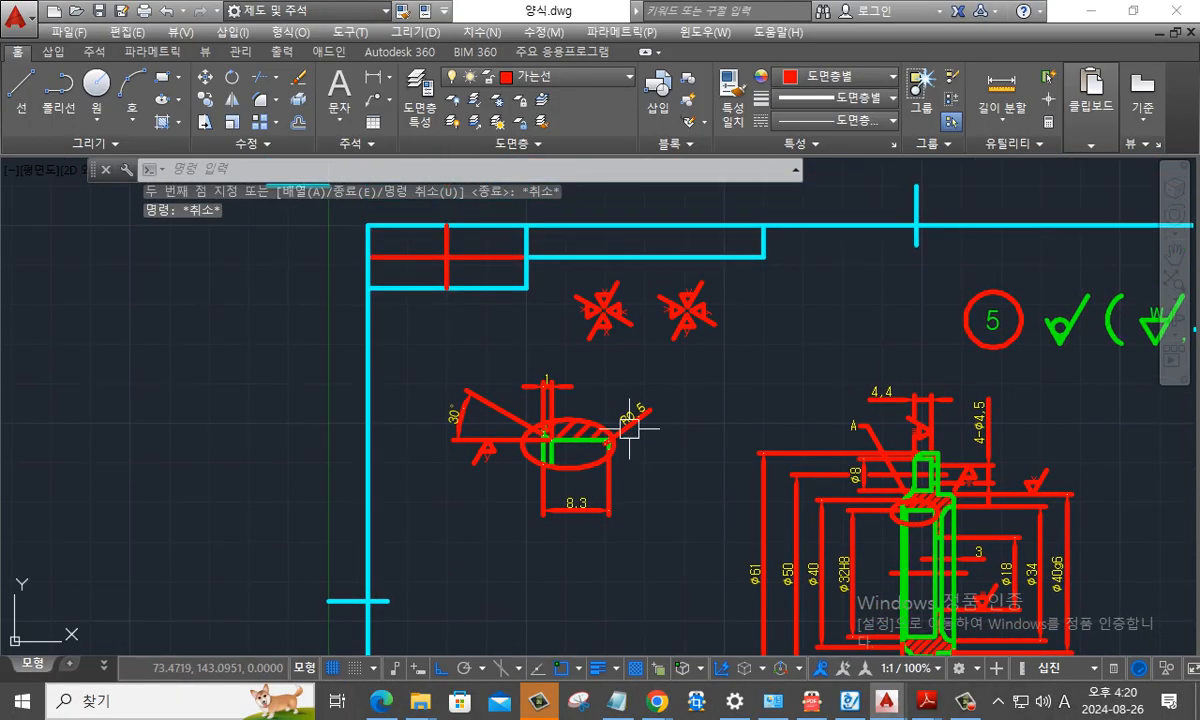
- Copy the inverted x surface finish symbol by its upper tip onto the underside of the 30° dimension's slanted extension line
scroll(680, 292, up, 4)
key(Escape)
key(Escape)
text(co)
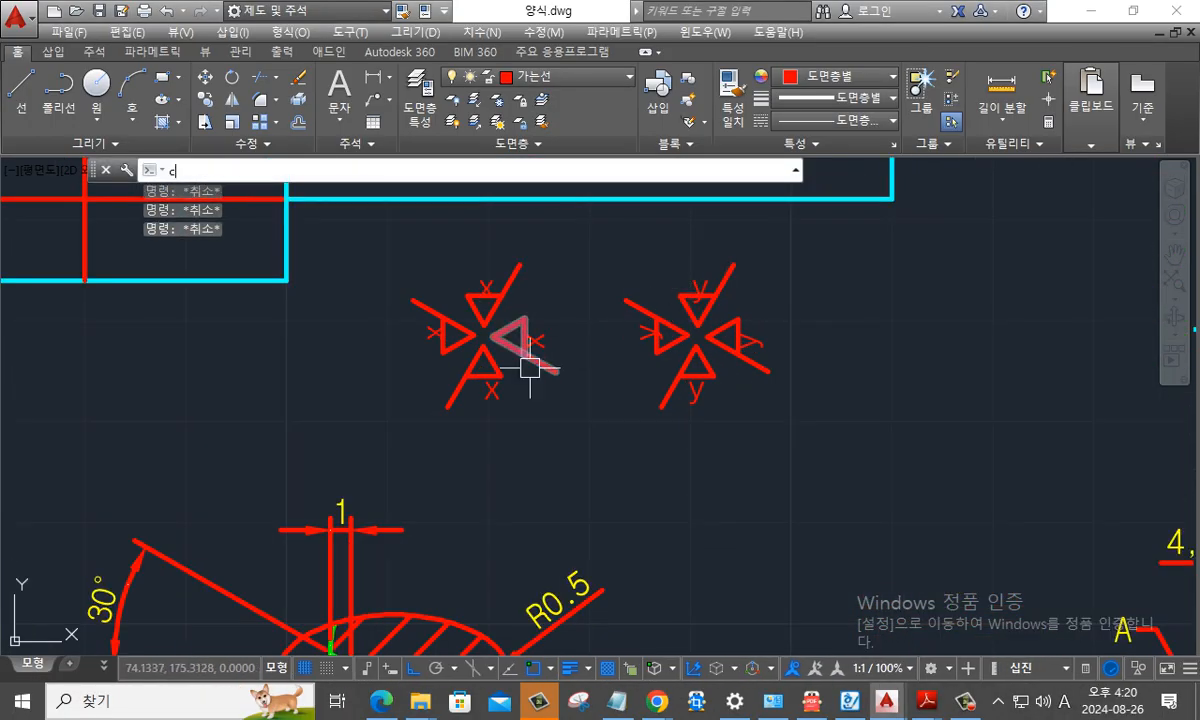
key(Return)
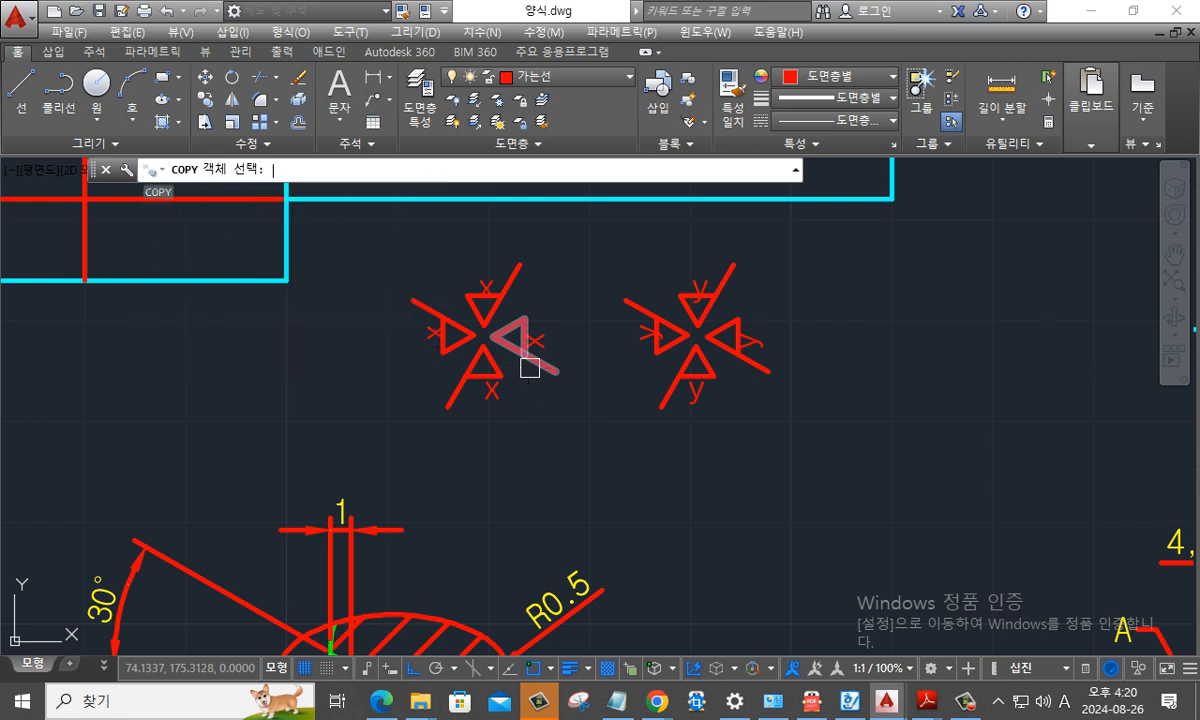
click(503, 412)
click(455, 372)
key(Return)
click(480, 345)
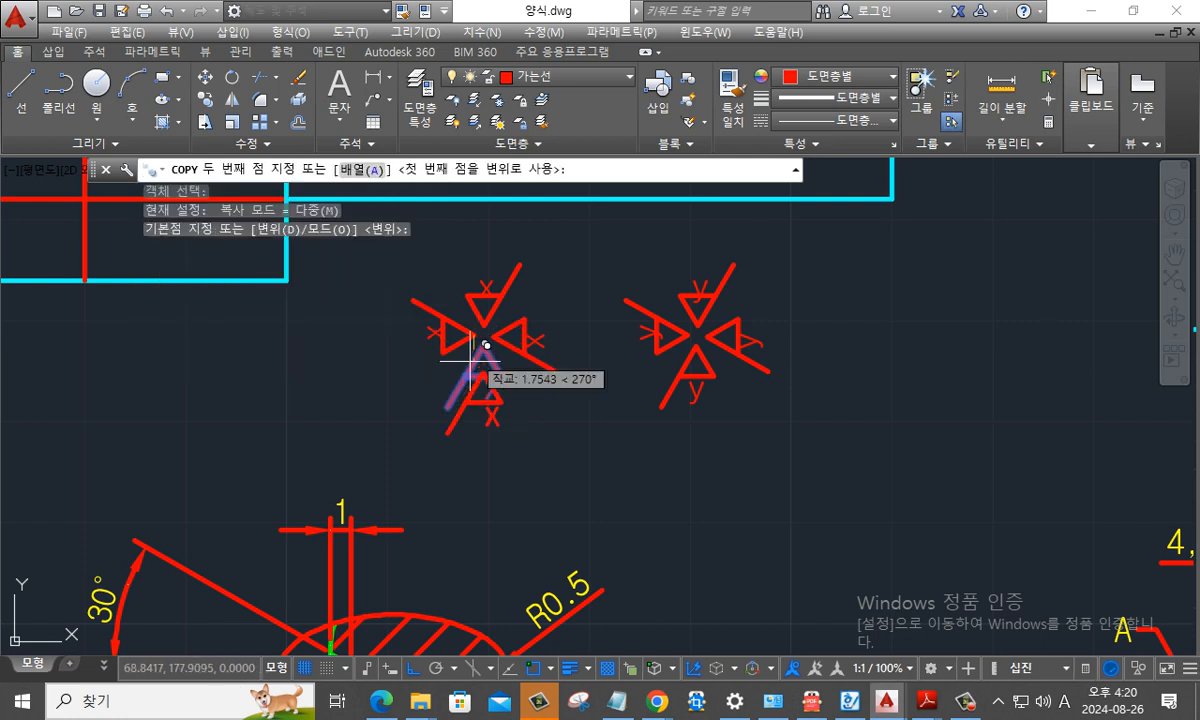
middle_drag(232, 527, 438, 362)
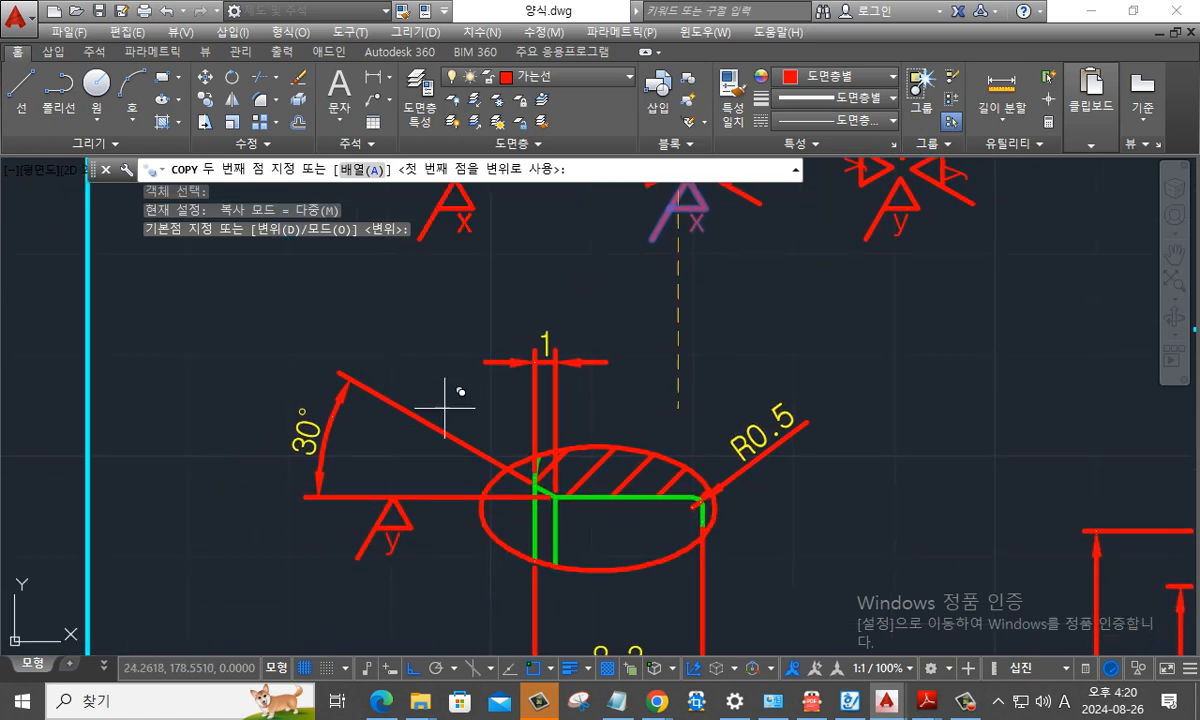
shift+right_click(402, 423)
key(r)
click(404, 460)
key(Escape)
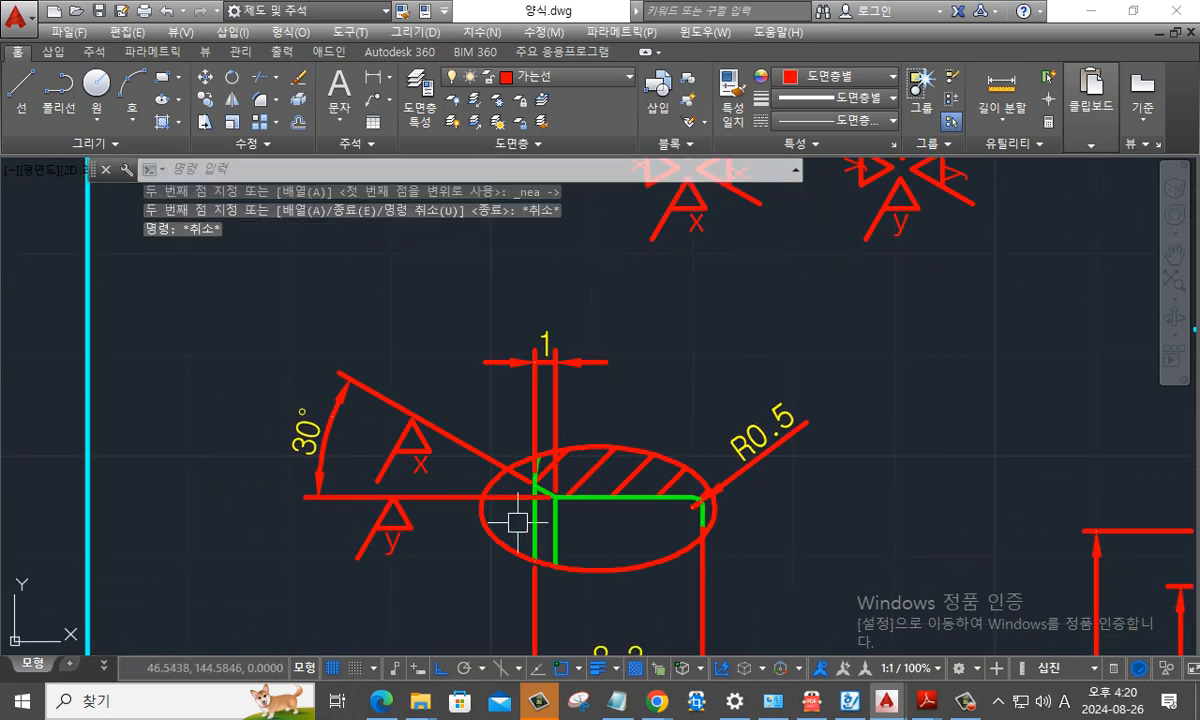
- Move the inverted x symbol by its upper tip so the tip lies exactly on the 30° dimension's slanted extension line
middle_drag(486, 489, 541, 427)
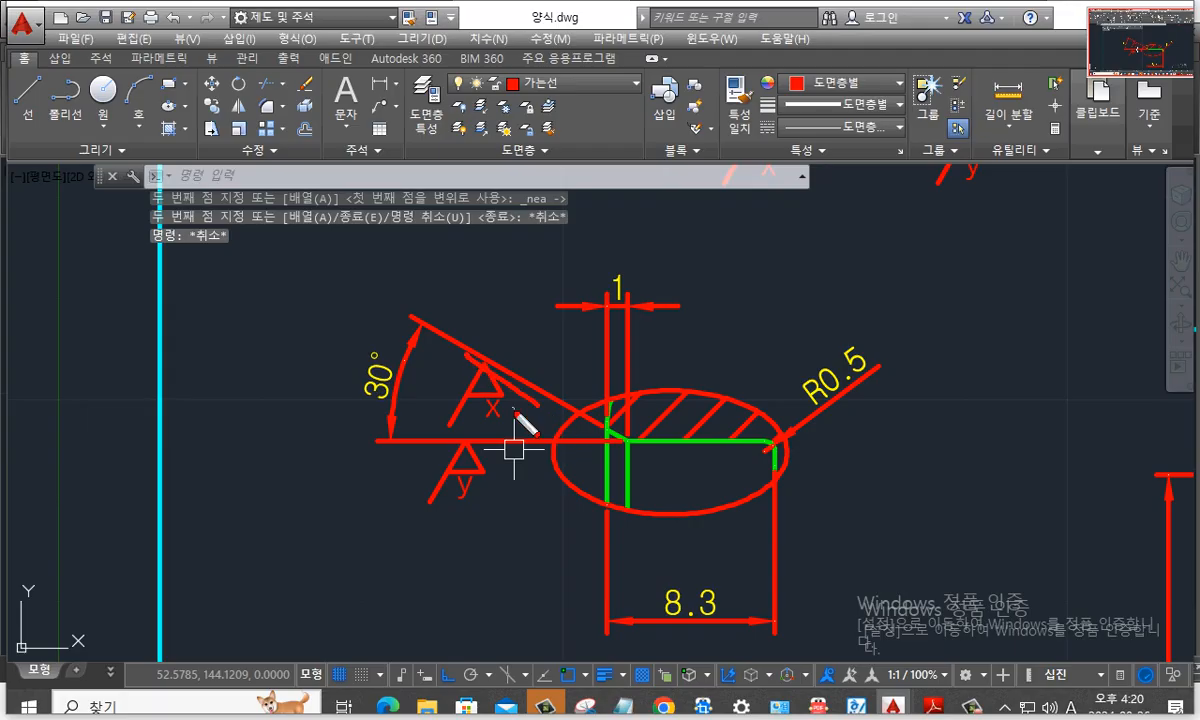
key(Escape)
key(Escape)
scroll(490, 412, up, 5)
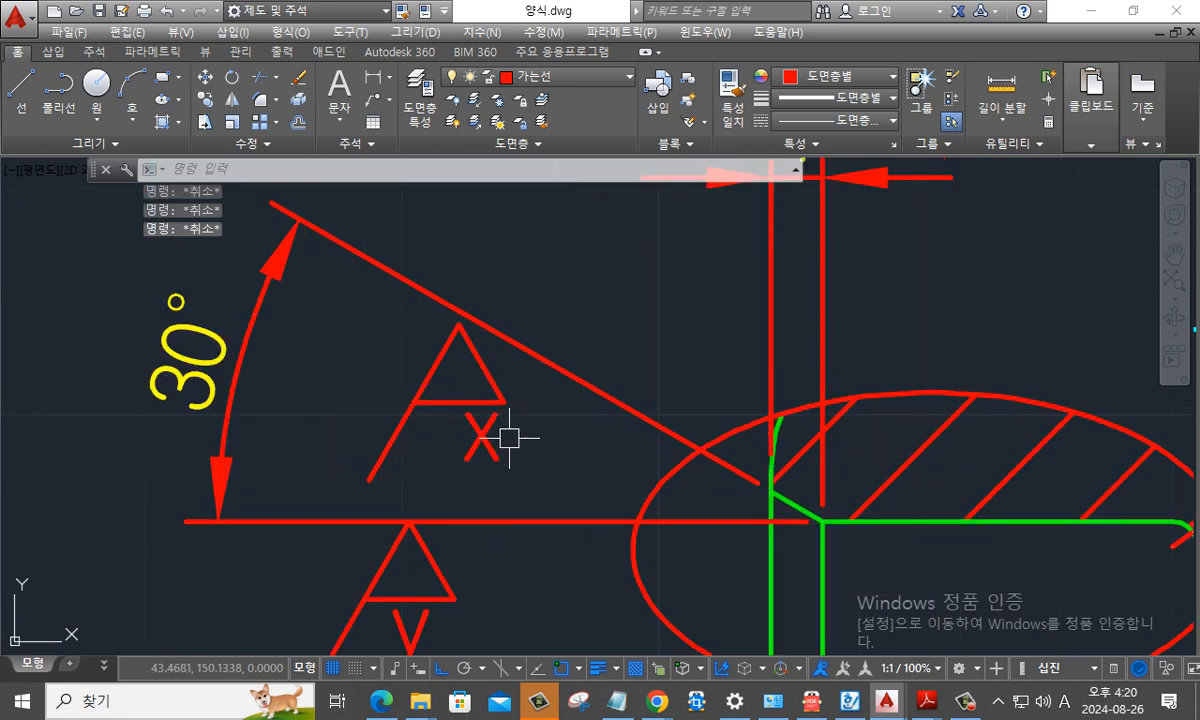
key(Escape)
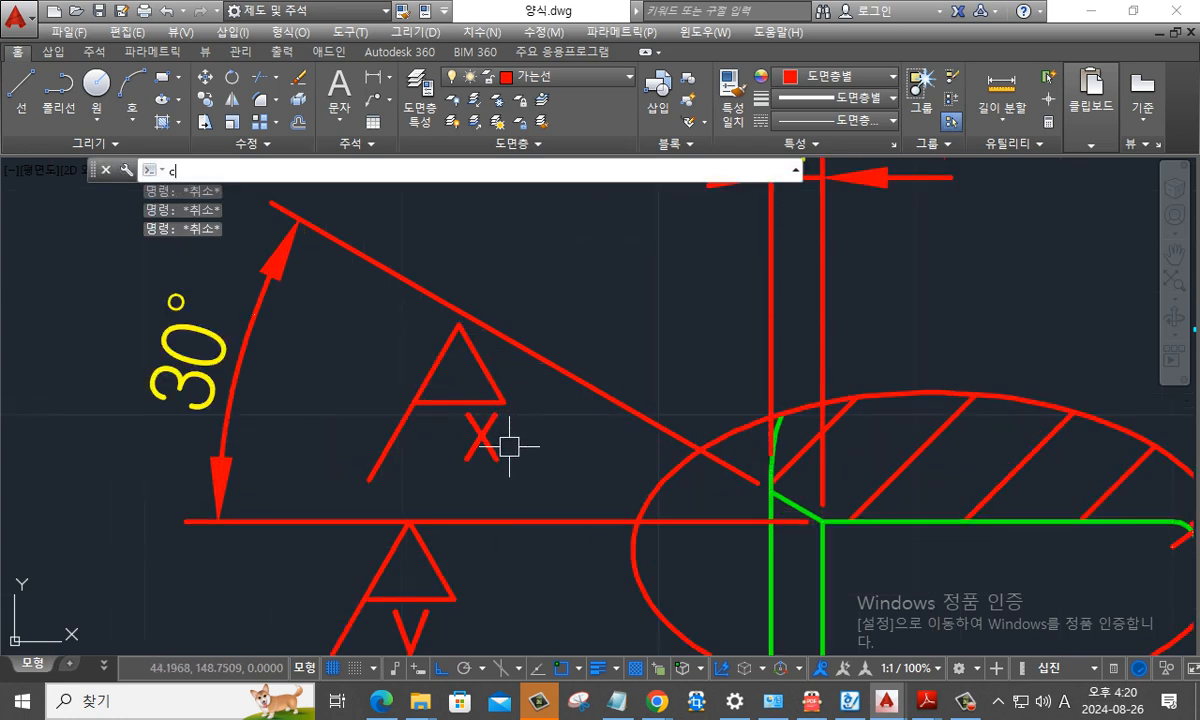
key(BackSpace)
text(m)
key(space)
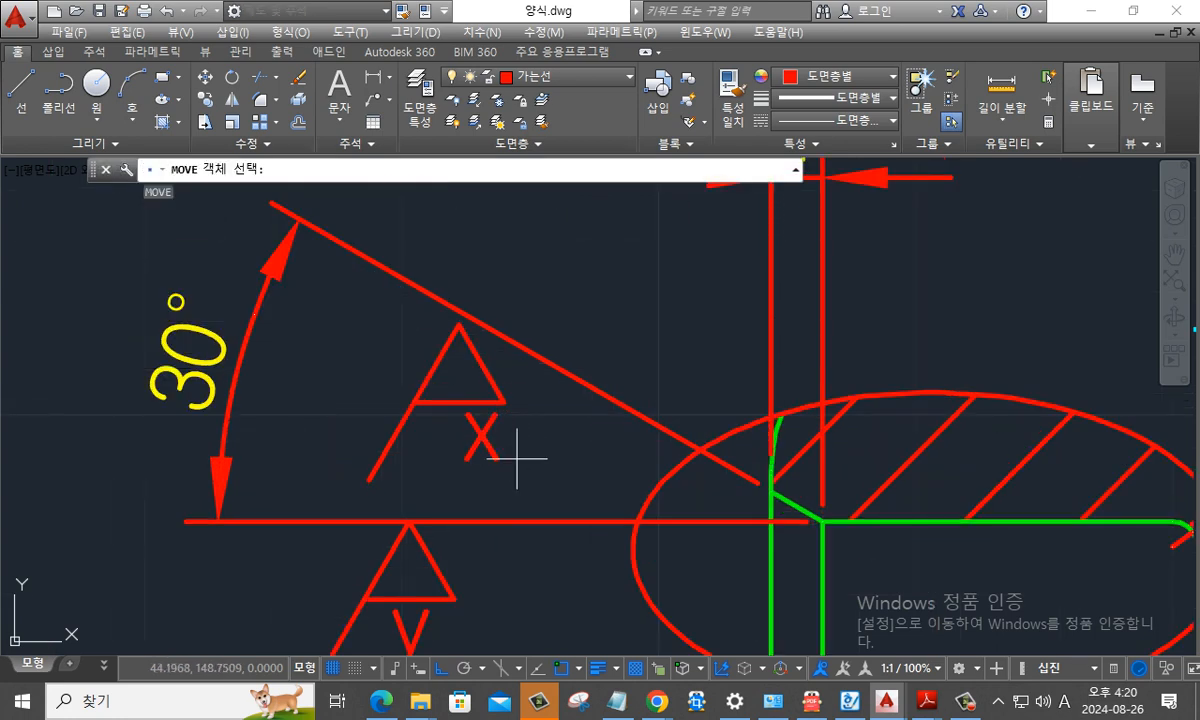
click(517, 459)
click(395, 375)
key(Return)
click(459, 326)
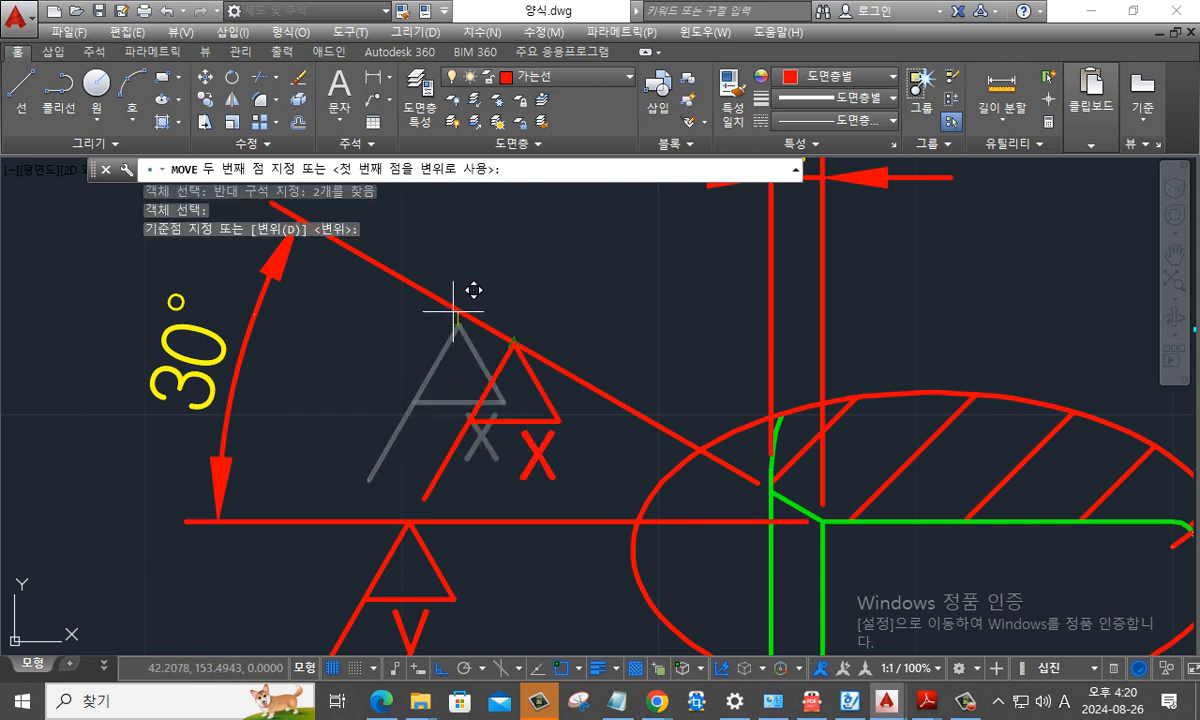
shift+right_click(453, 311)
key(r)
click(453, 311)
key(Escape)
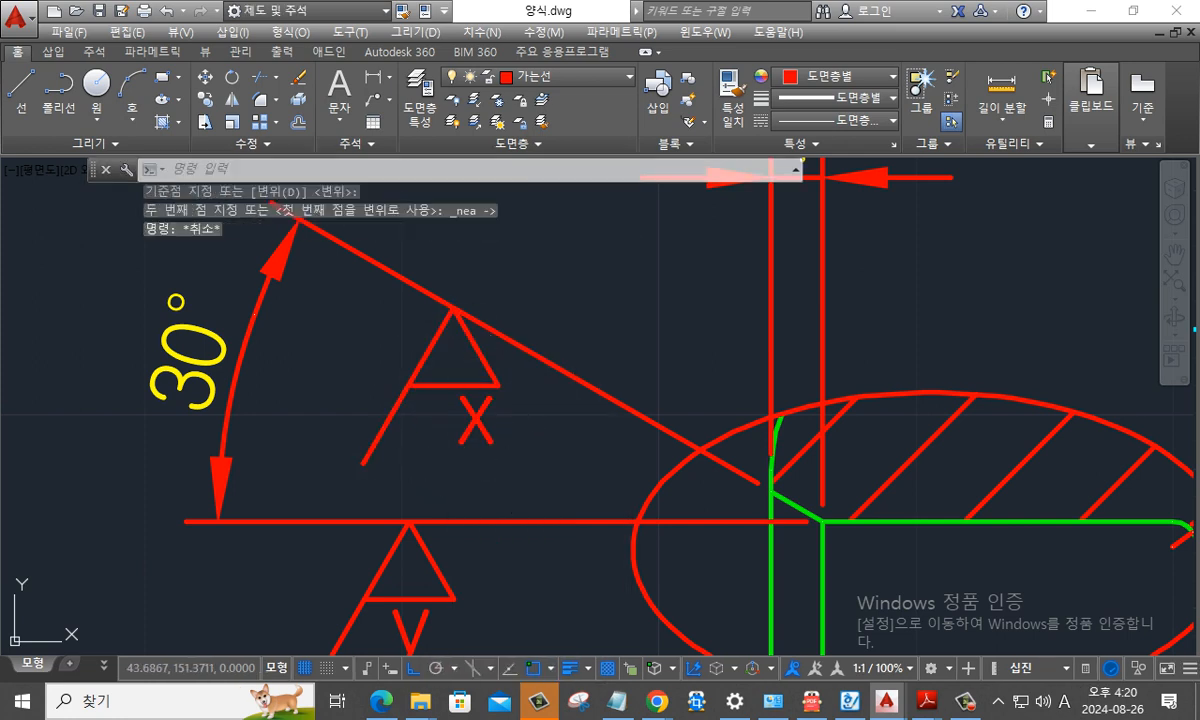
- Move the letter x horizontally to the left so it sits centred beneath the inverted symbol's triangle
text(m)
key(space)
click(477, 438)
key(Return)
click(477, 417)
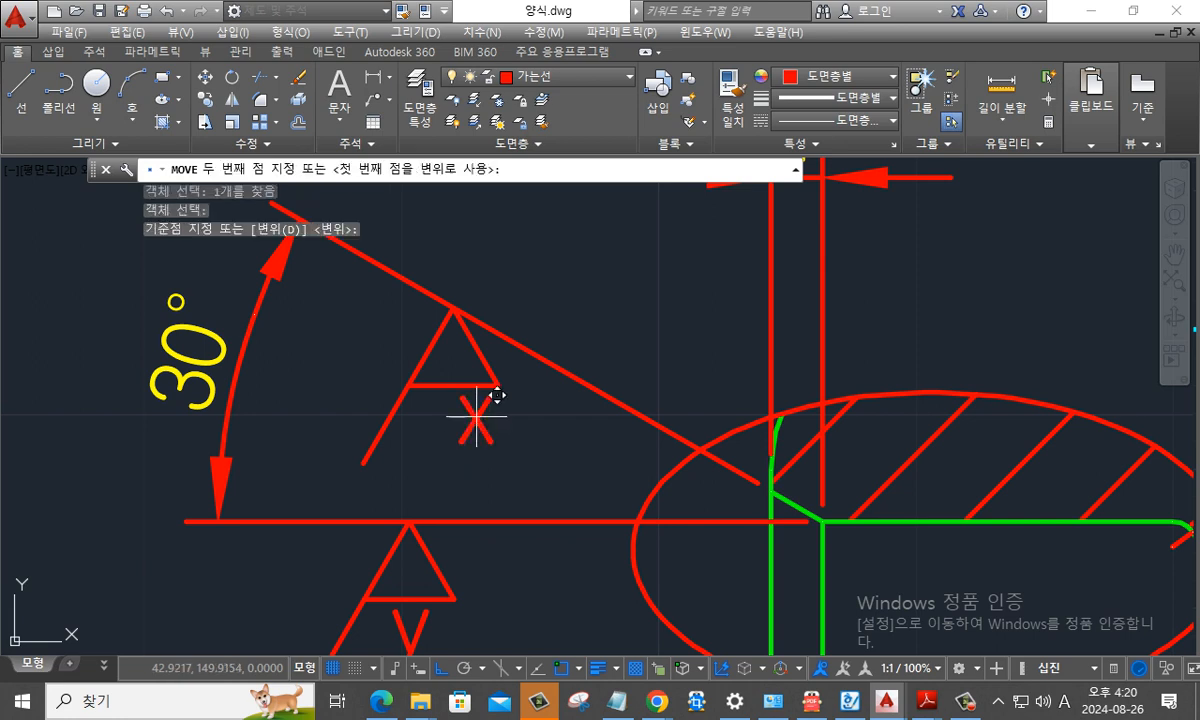
key(Escape)
key(Escape)
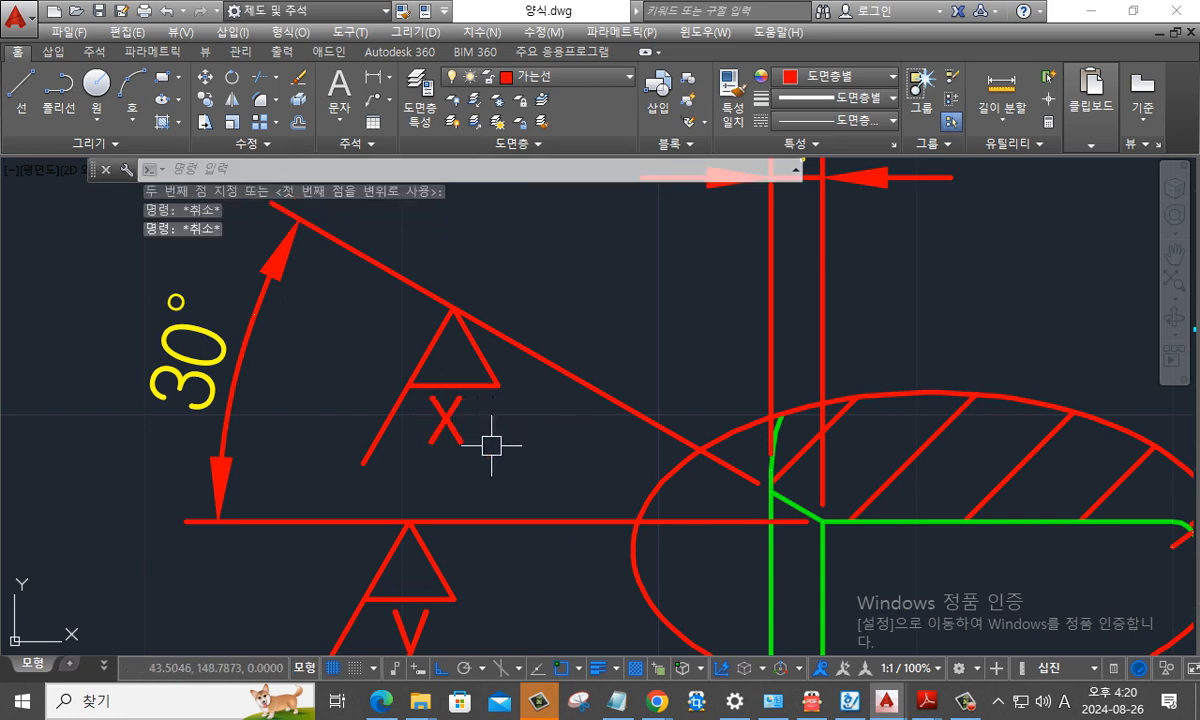
- Rotate the x symbol and its letter freely about the tip on the slanted extension line, with ortho mode off
text(ro)
key(space)
click(525, 477)
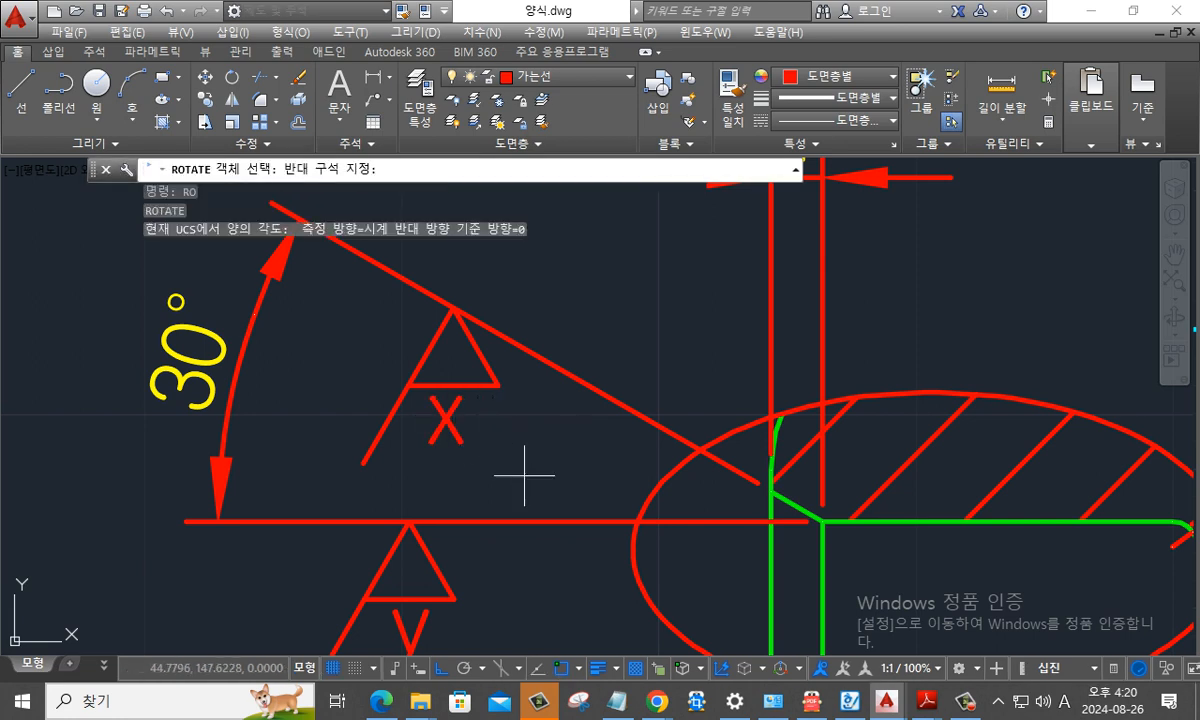
click(412, 372)
key(space)
click(436, 312)
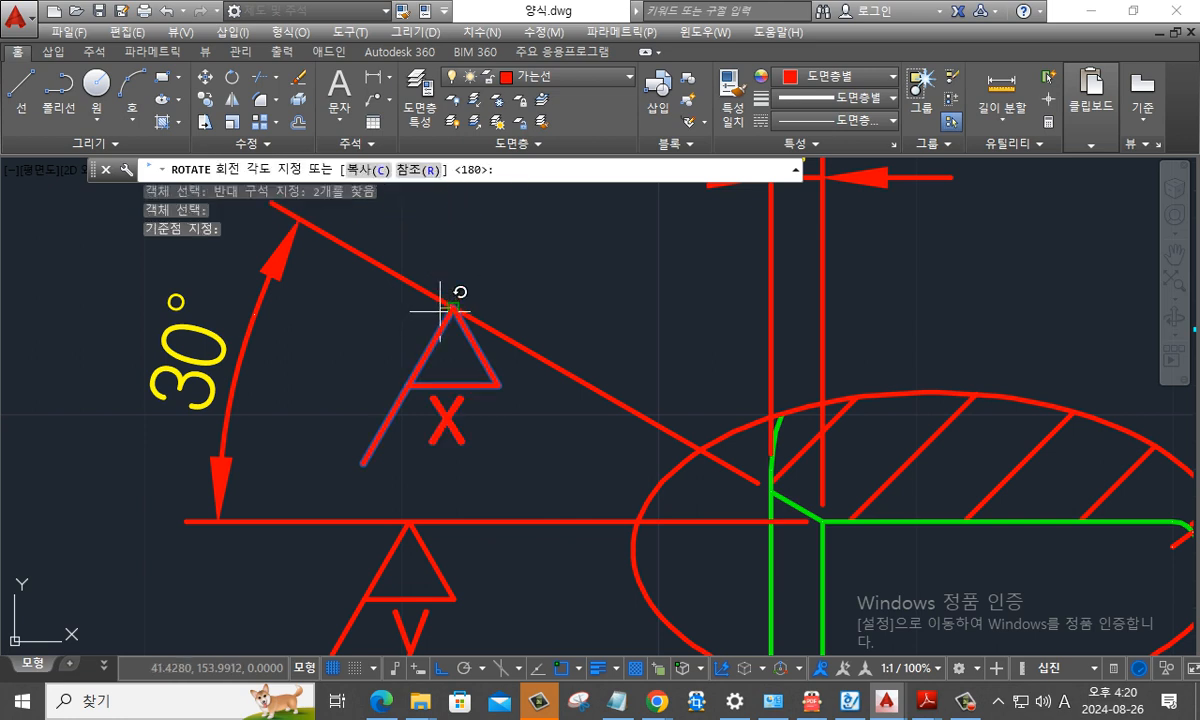
key(F8)
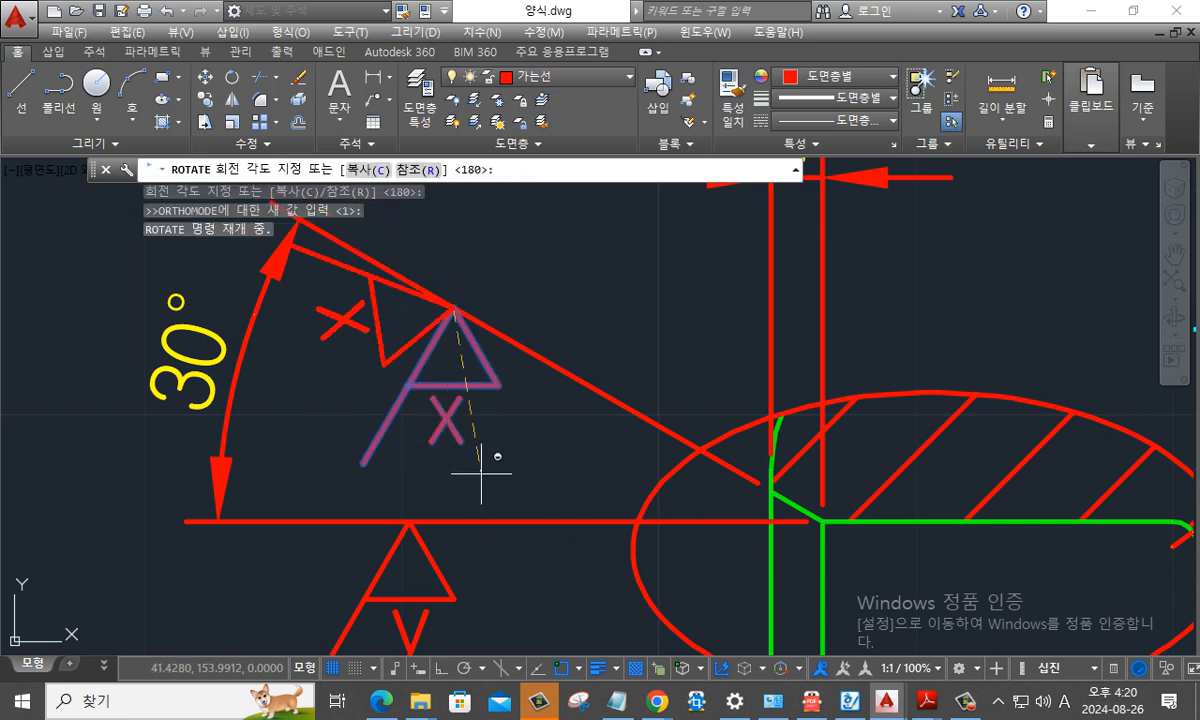
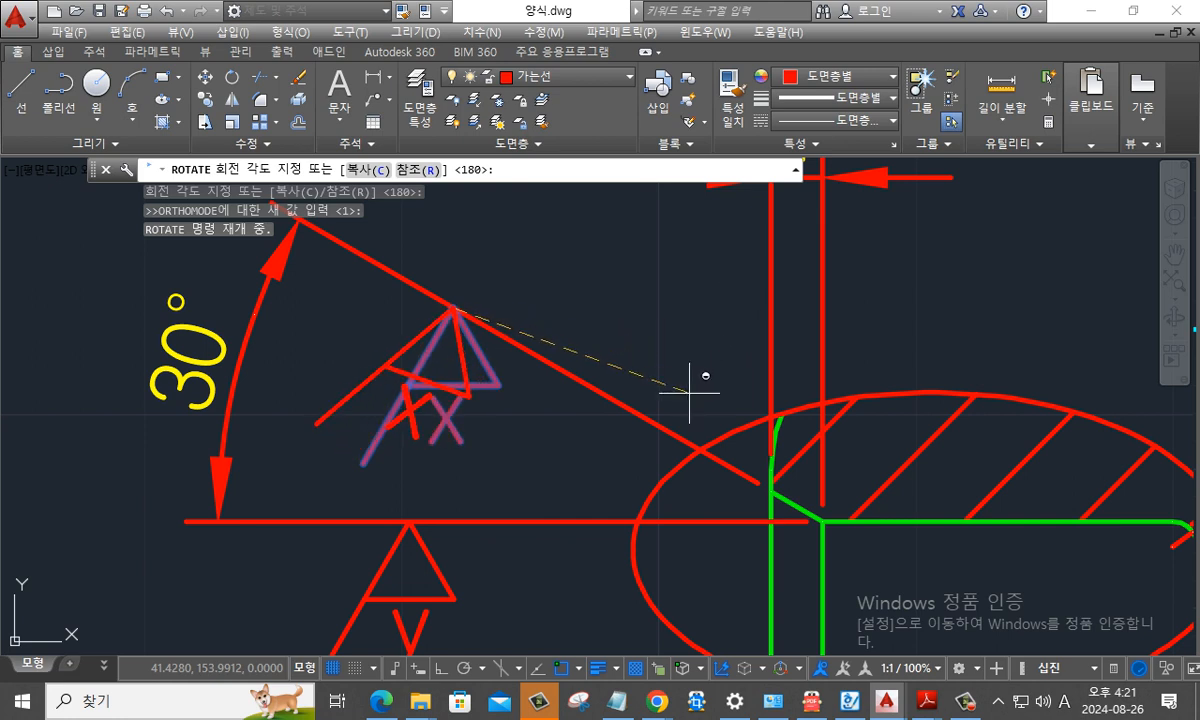
- Finish the free rotation of the x symbol and its letter on the 30° dimension's slanted extension line
key(Escape)
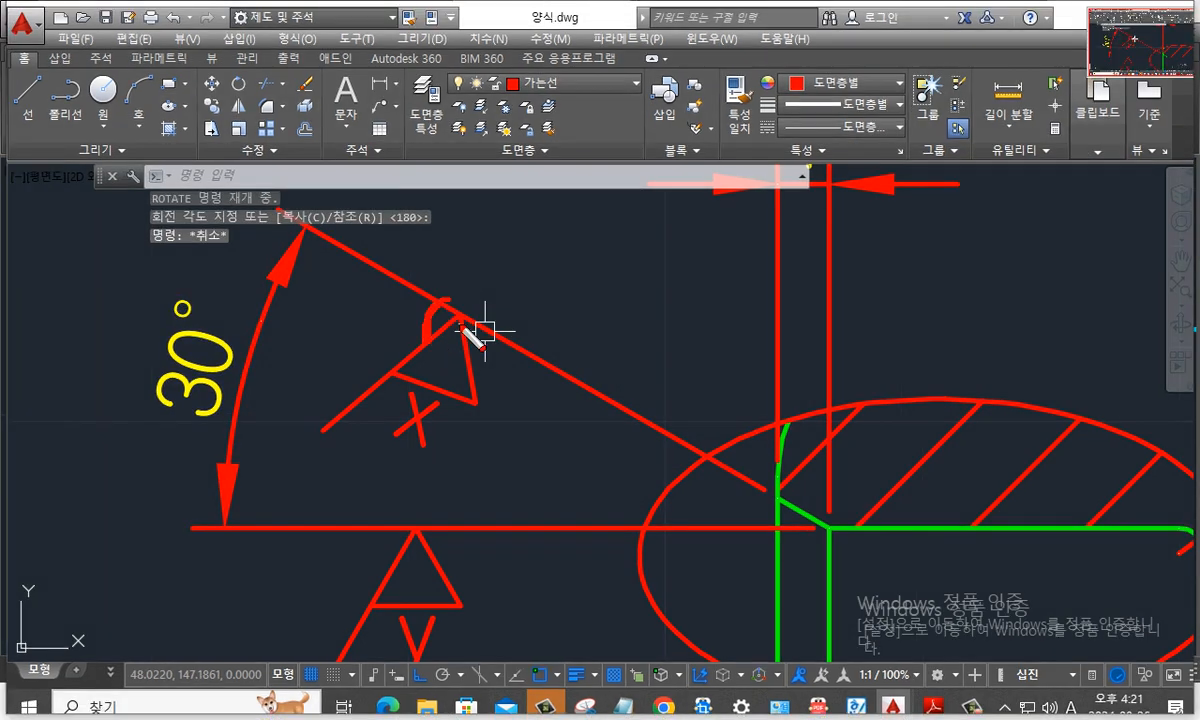
drag(462, 327, 398, 452)
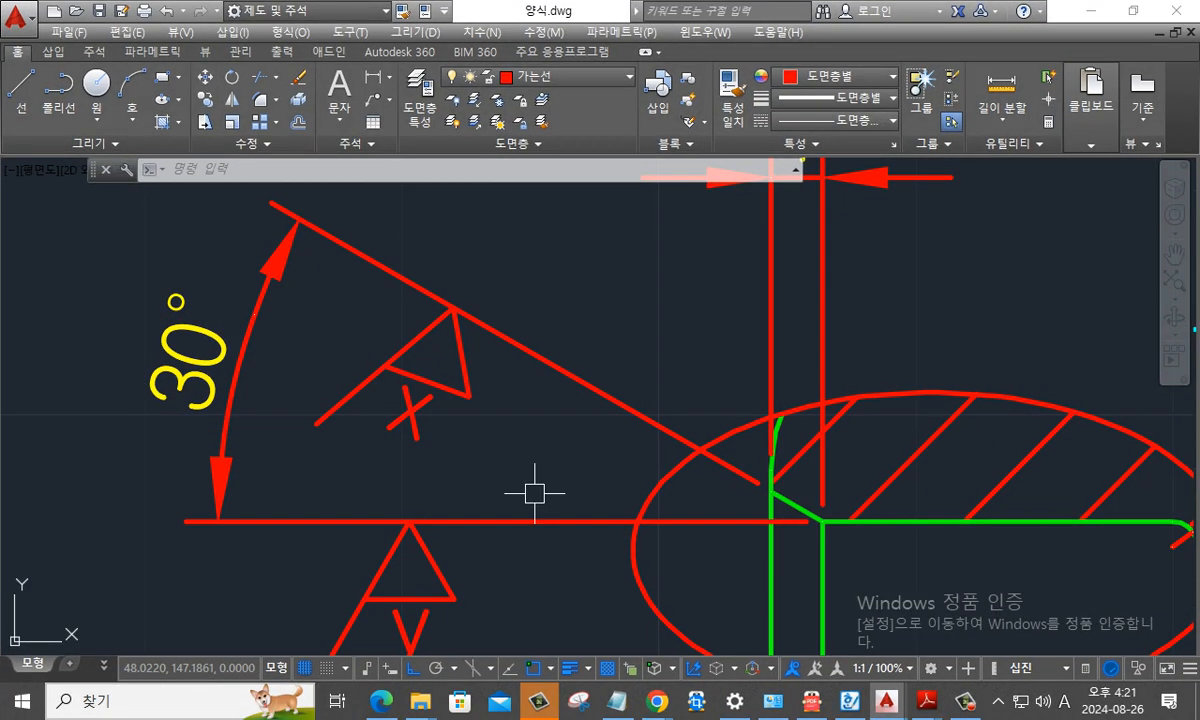
- Copy the right-pointing x surface finish symbol from the symbol set by its tip onto the 8.3 dimension's right extension line in the detail view
scroll(535, 493, down, 3)
middle_drag(737, 555, 407, 303)
scroll(528, 406, down, 2)
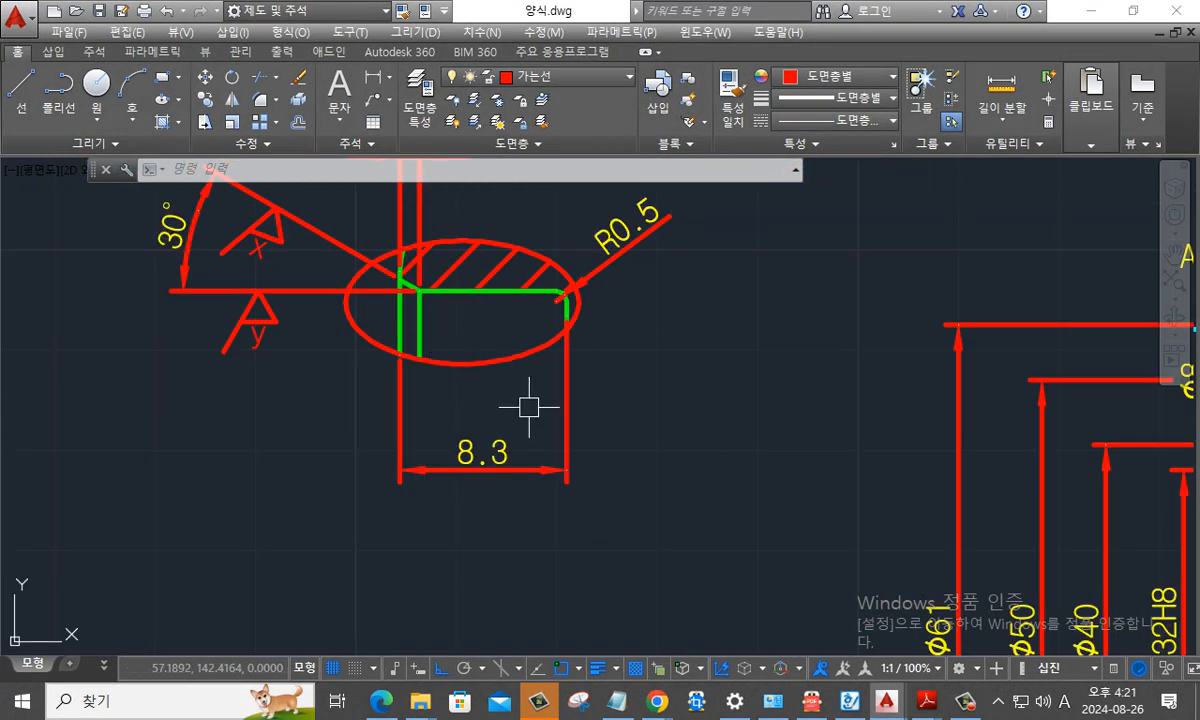
middle_drag(558, 427, 573, 474)
mouse_move(573, 474)
mouse_down()
mouse_move(585, 473)
mouse_move(575, 482)
mouse_up()
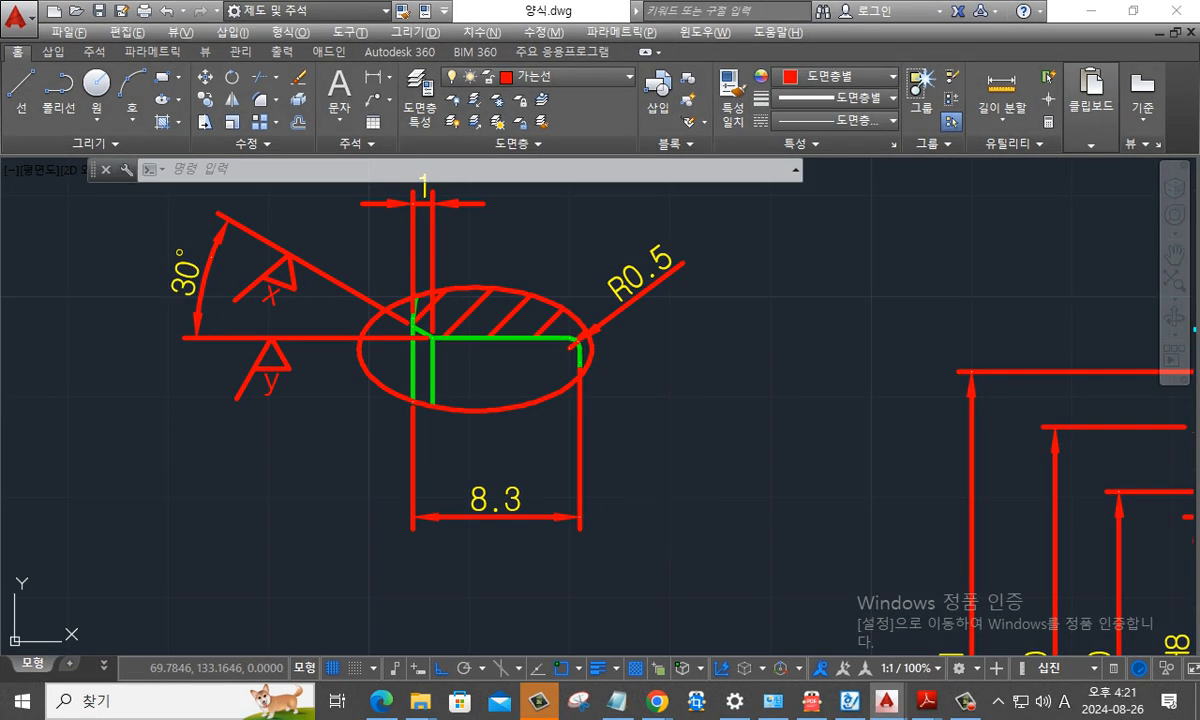
scroll(677, 491, down, 2)
middle_drag(825, 396, 747, 515)
key(Escape)
key(Escape)
key(Escape)
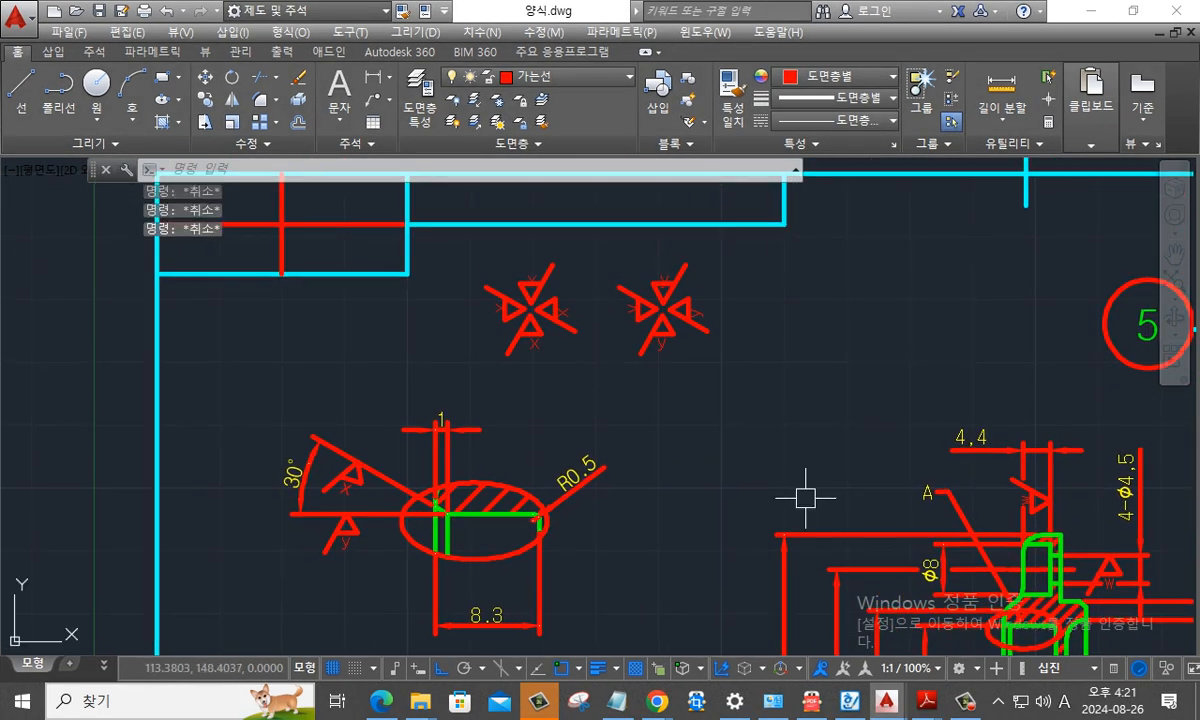
text(co)
key(Return)
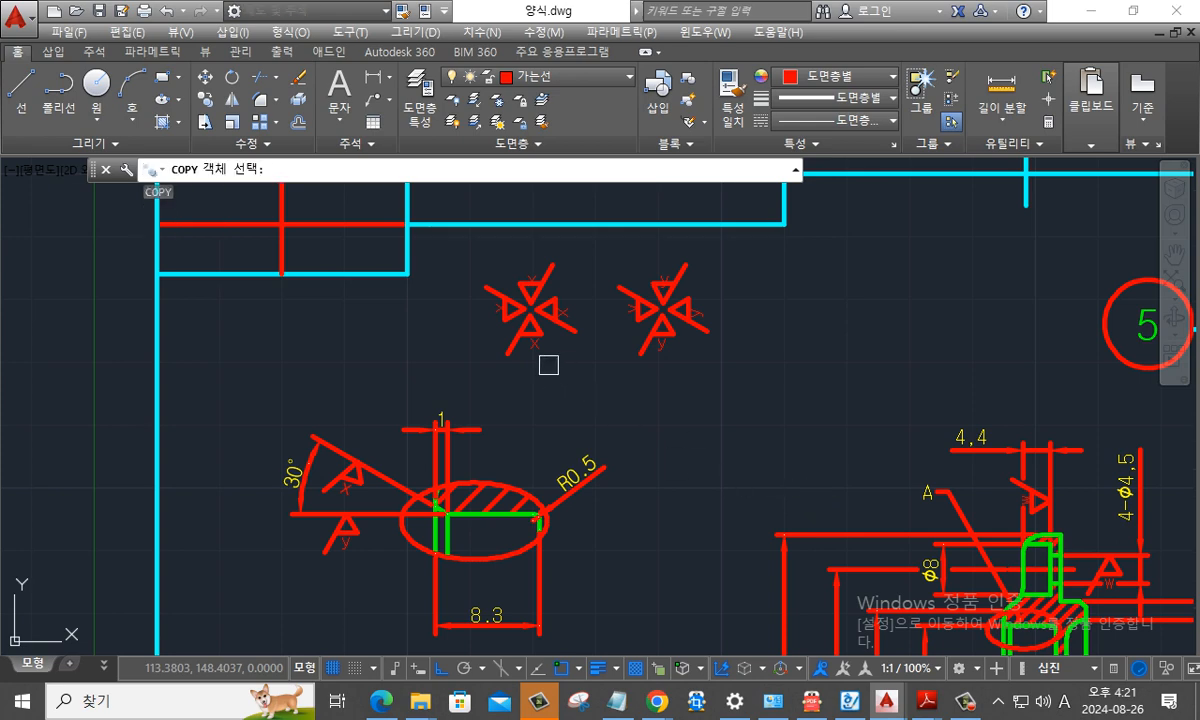
scroll(548, 365, up, 2)
click(506, 348)
click(453, 221)
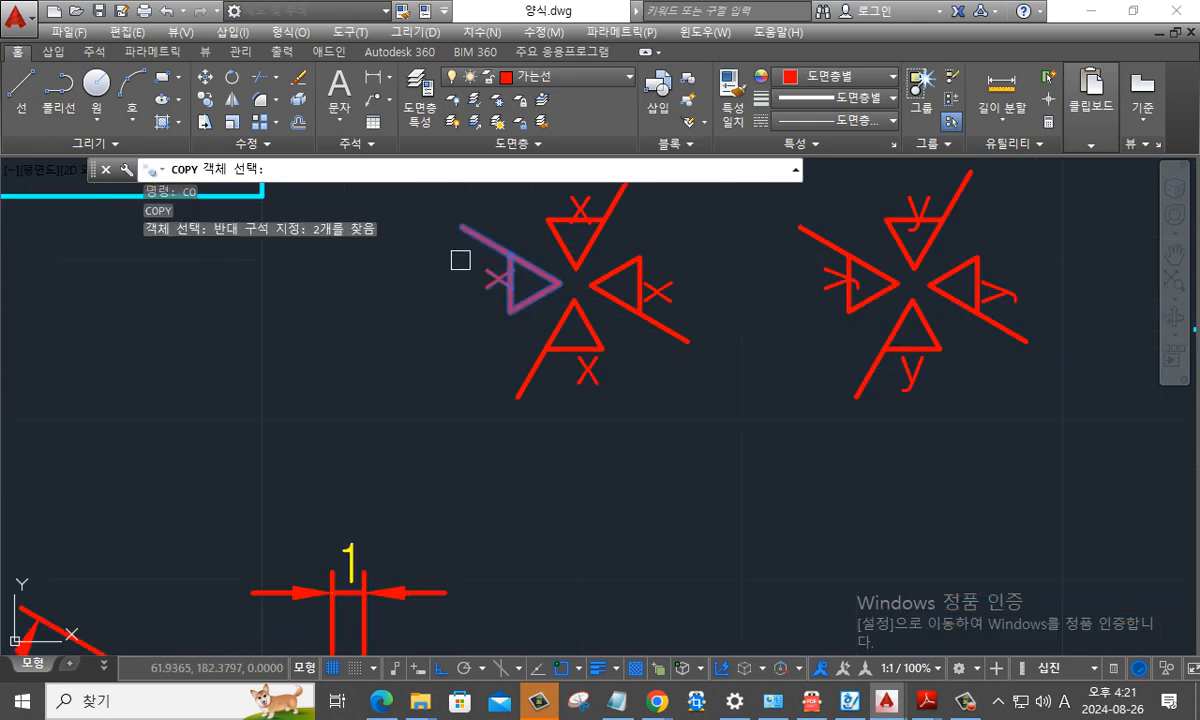
key(Return)
click(561, 281)
middle_drag(574, 613, 551, 345)
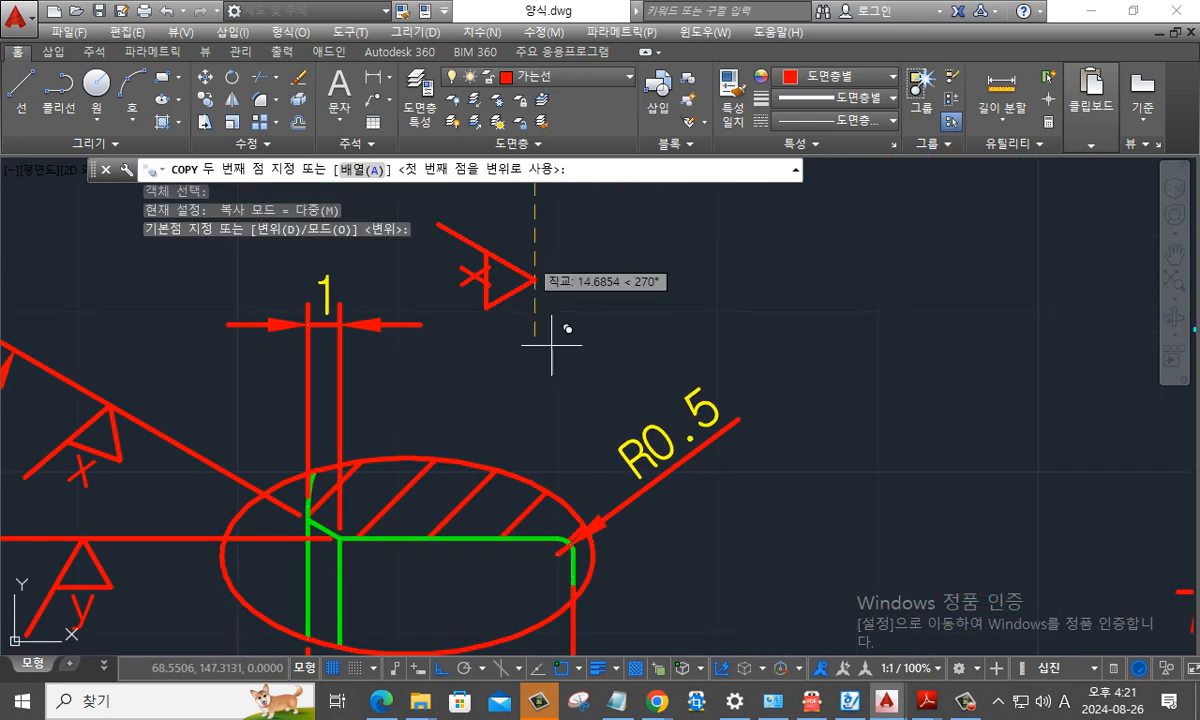
scroll(543, 497, down, 2)
middle_drag(562, 562, 482, 307)
shift+right_click(482, 362)
key(r)
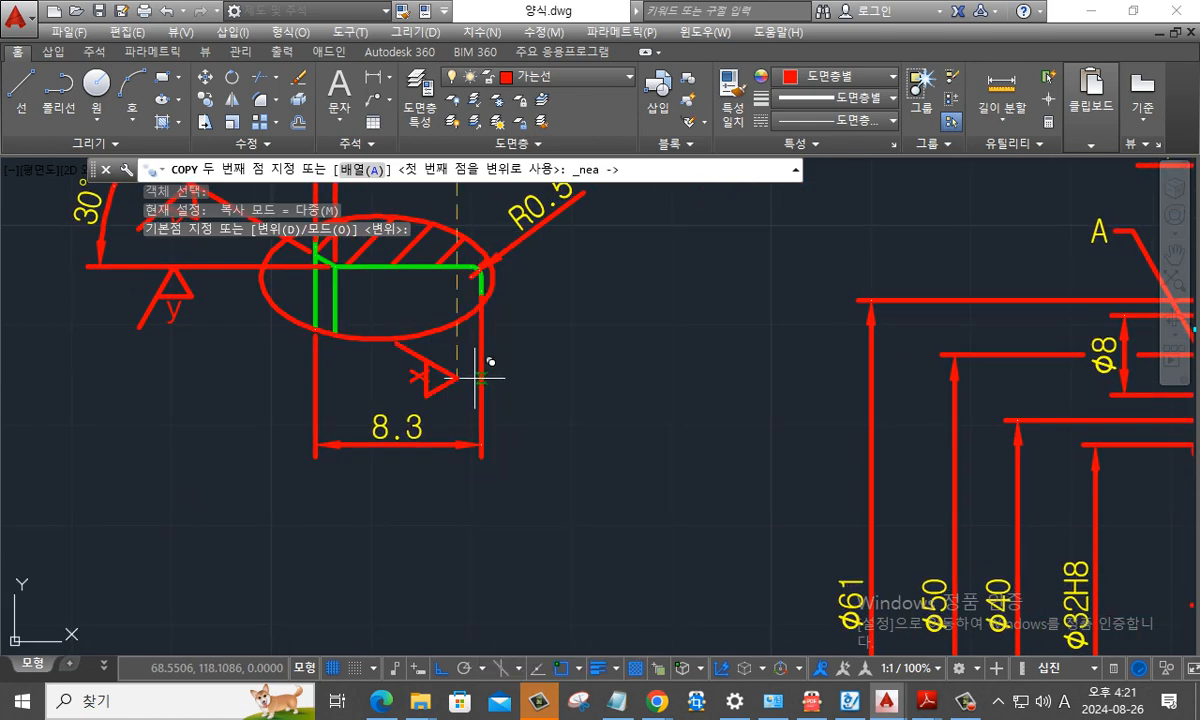
click(476, 376)
key(Escape)
scroll(575, 440, down, 3)
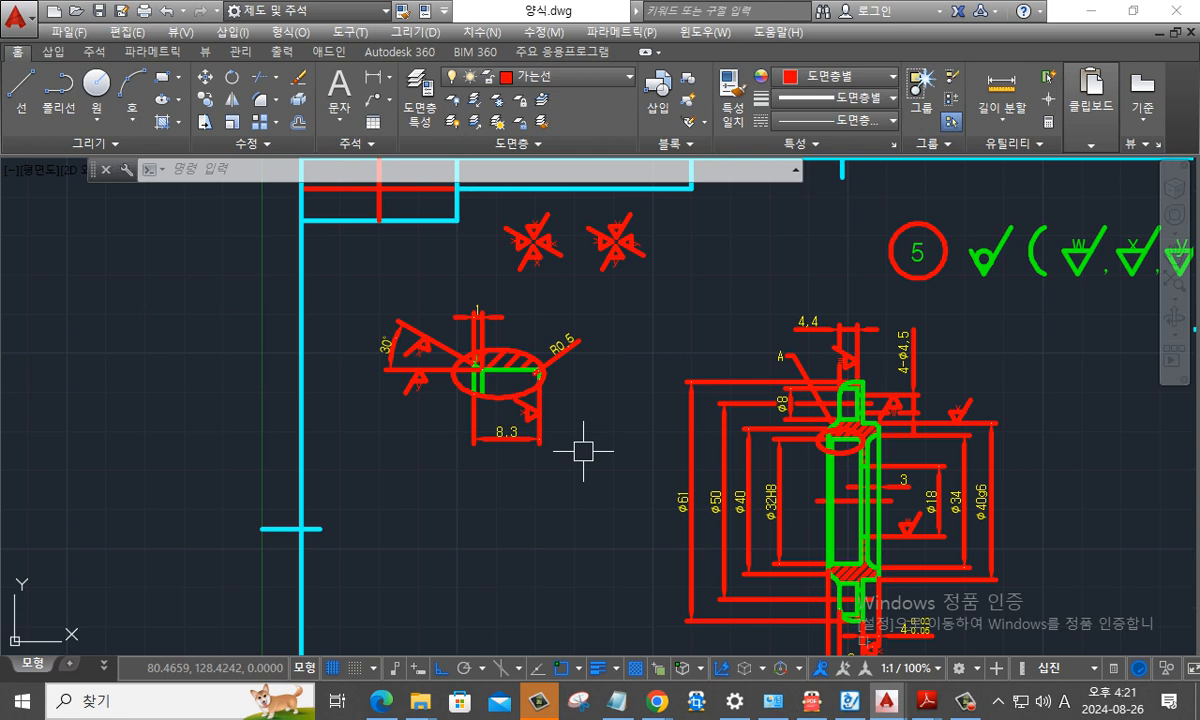
key(Escape)
key(Escape)
key(Escape)
- Examine the y and x surface finish symbols placed on the 30° dimension's extension lines in the detail view
scroll(478, 390, up, 6)
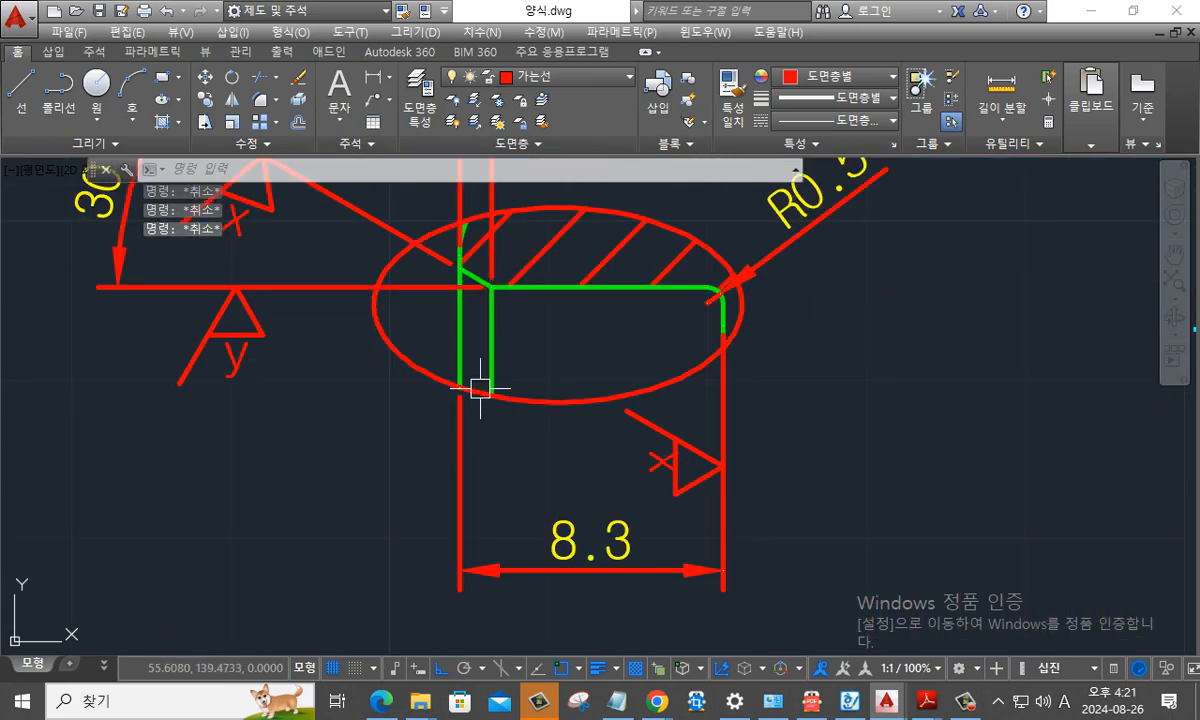
key(ctrl+2)
mouse_move(321, 408)
mouse_down()
mouse_move(325, 340)
mouse_move(329, 420)
mouse_up()
drag(580, 359, 594, 390)
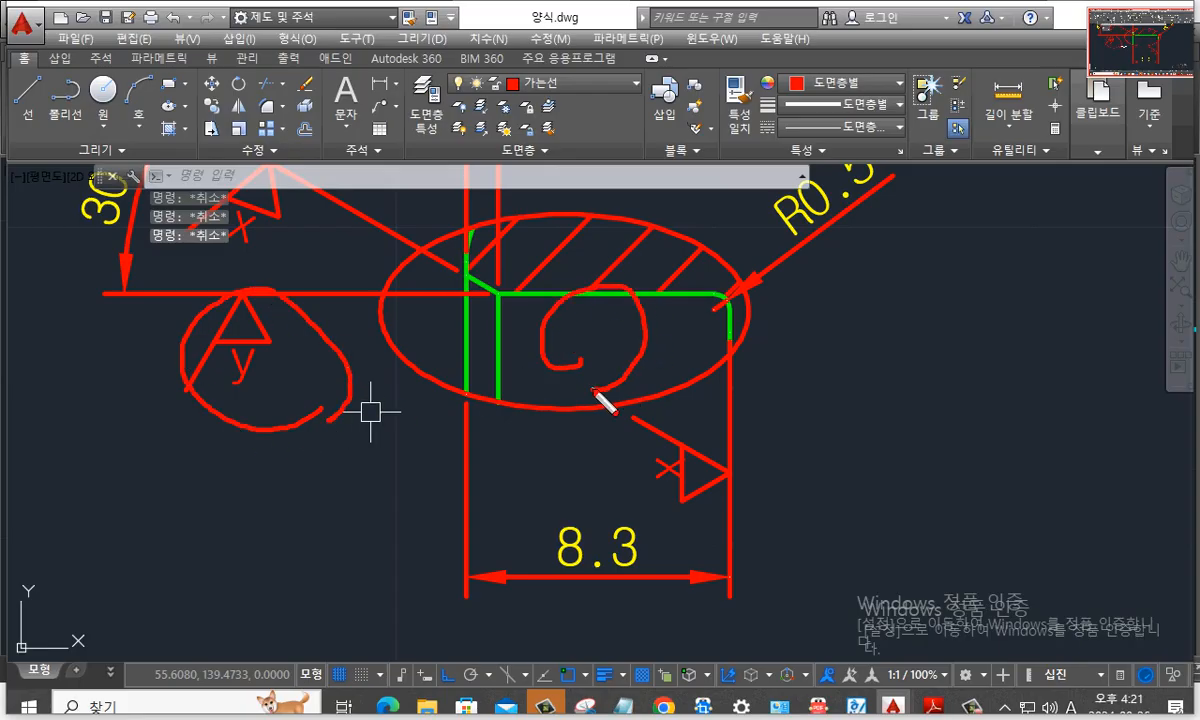
drag(243, 447, 321, 432)
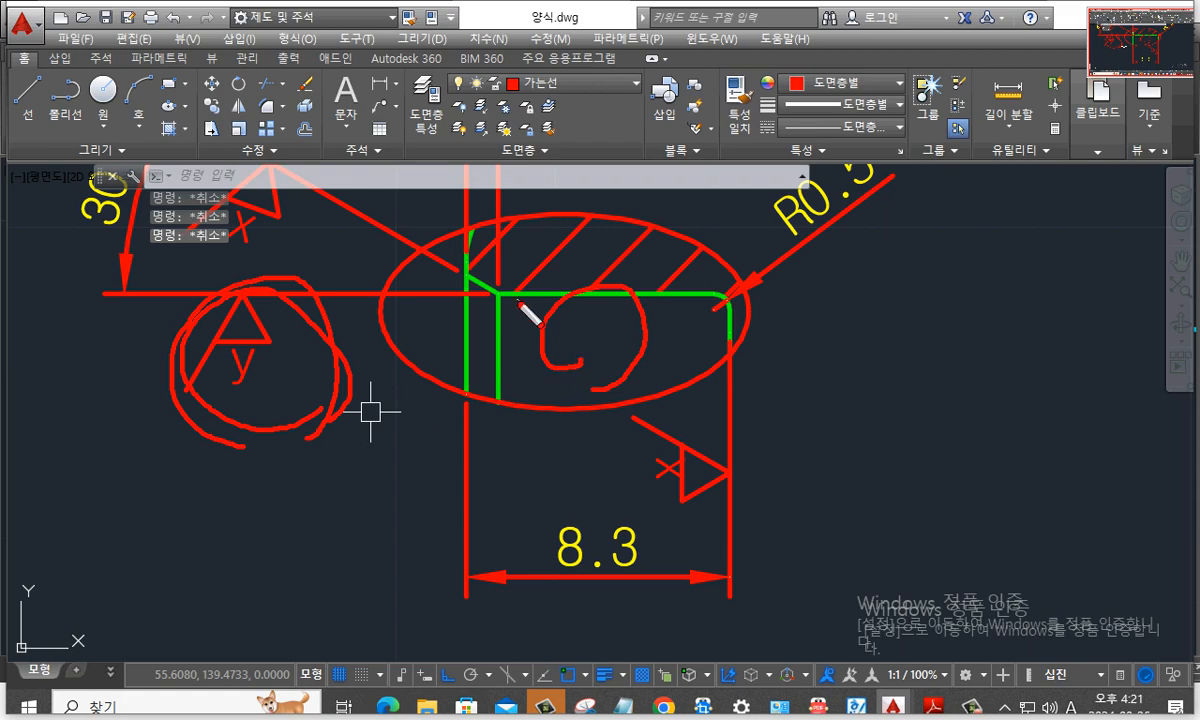
key(Escape)
scroll(635, 370, down, 4)
scroll(518, 320, up, 2)
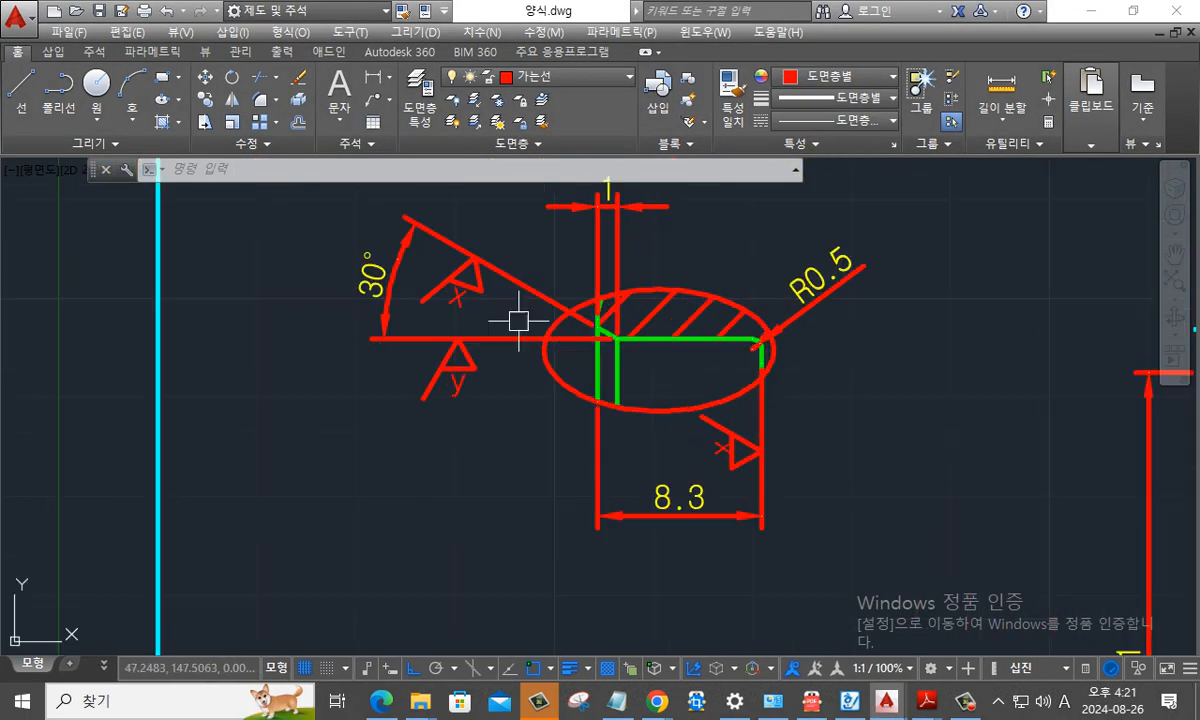
scroll(518, 320, up, 2)
key(ctrl+2)
mouse_move(496, 316)
mouse_down()
mouse_move(477, 225)
mouse_move(392, 322)
mouse_move(489, 303)
mouse_move(405, 195)
mouse_move(418, 335)
mouse_move(546, 288)
mouse_move(541, 258)
mouse_move(514, 322)
mouse_up()
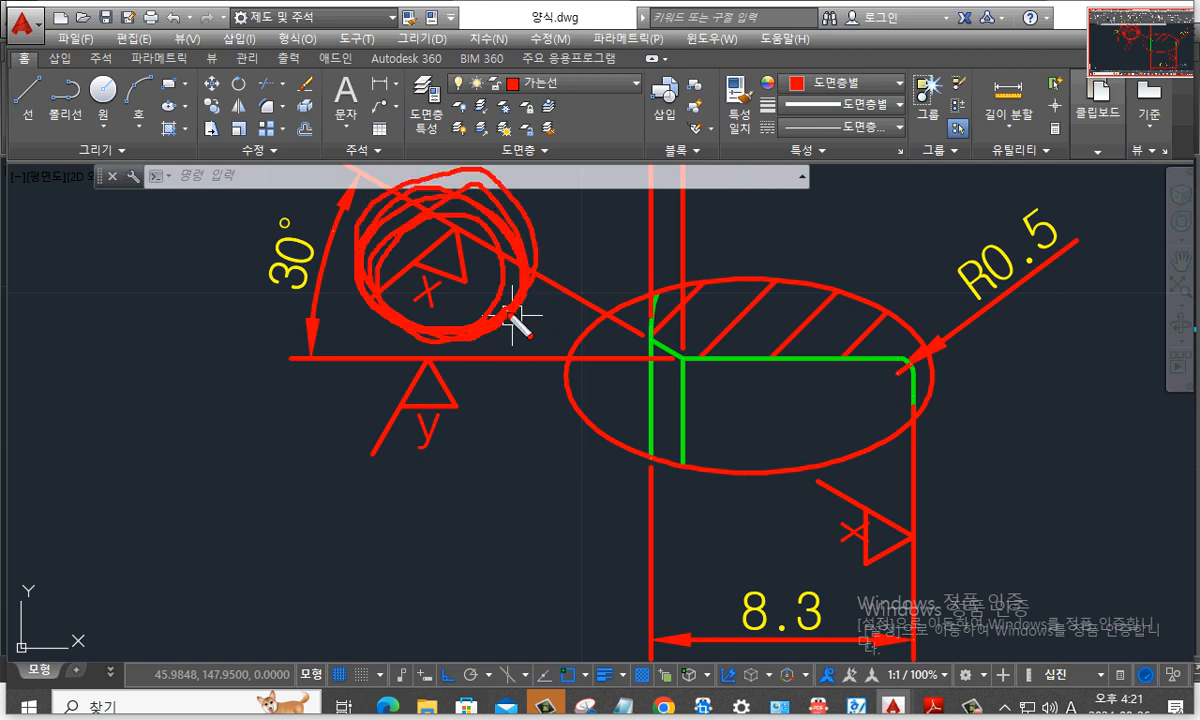
key(Escape)
key(Escape)
key(Escape)
- Examine the inner corner of the detail view, where the chamfer meets the horizontal bore edge
scroll(697, 398, up, 3)
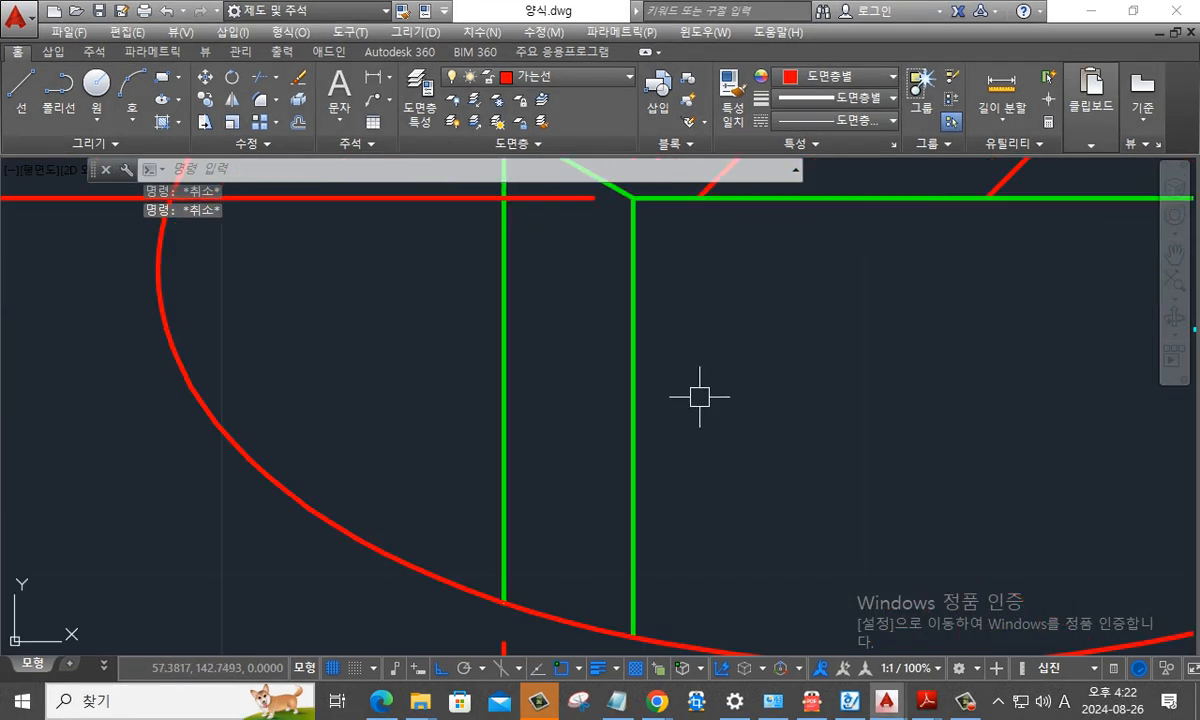
middle_drag(709, 382, 721, 407)
scroll(725, 408, down, 1)
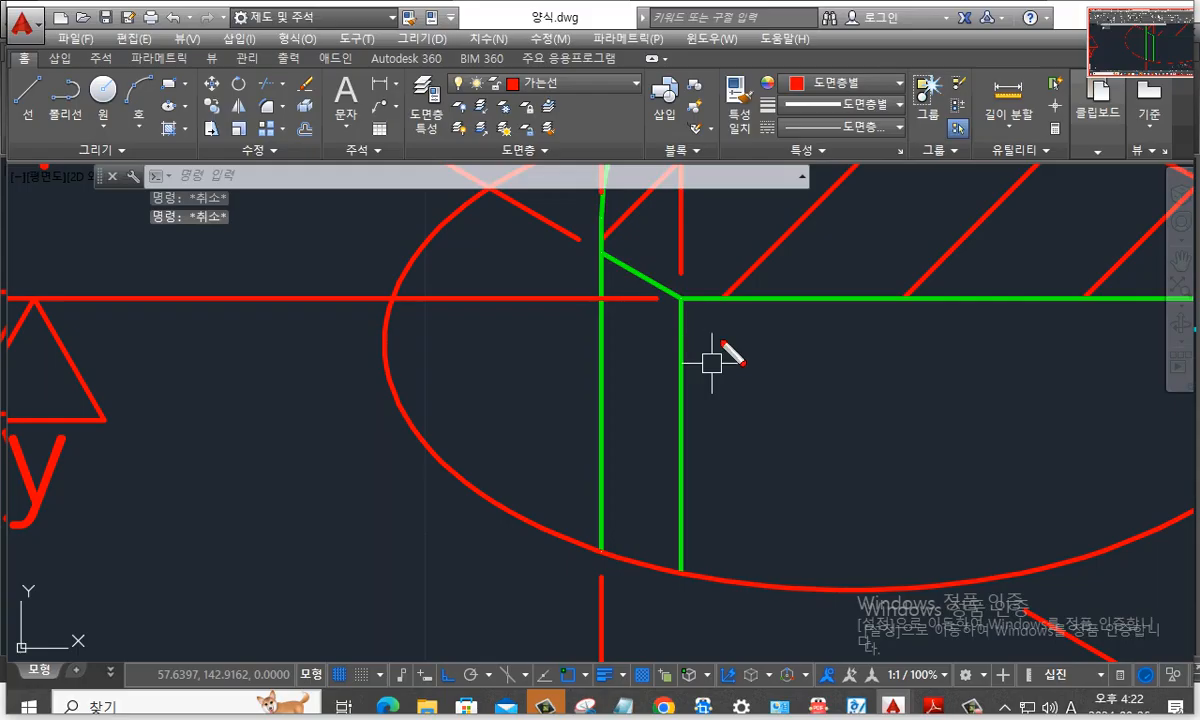
scroll(710, 356, down, 5)
middle_drag(783, 383, 805, 370)
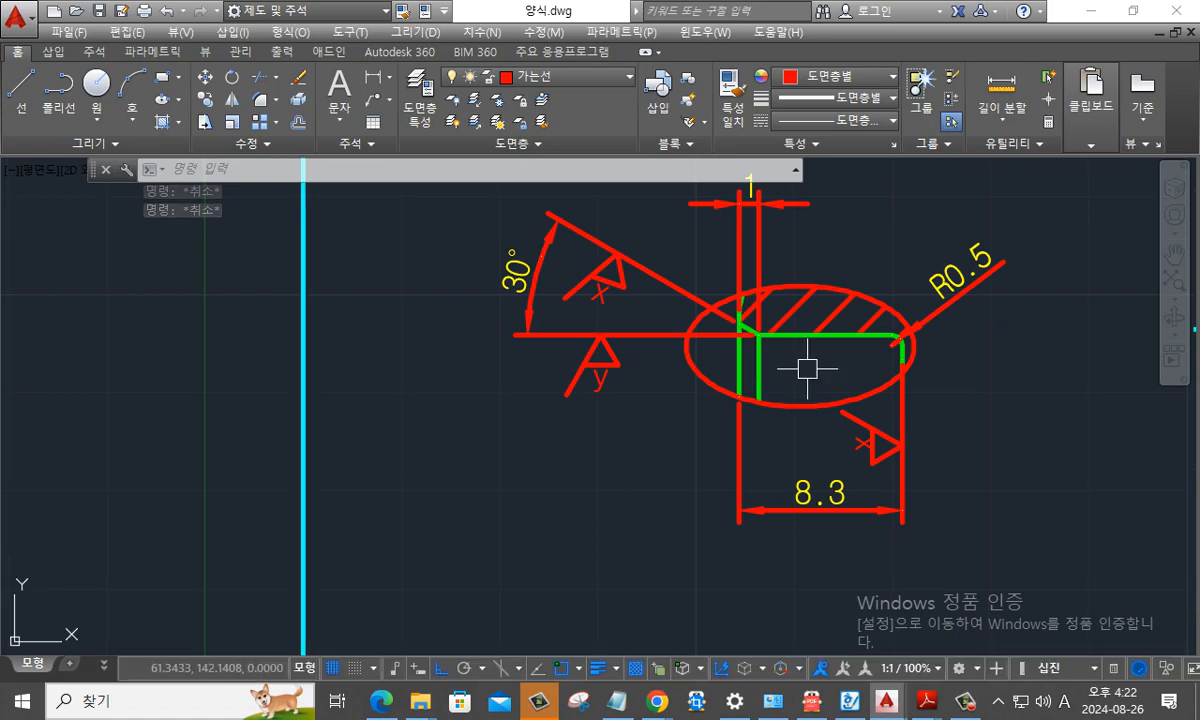
scroll(795, 366, up, 4)
key(ctrl+2)
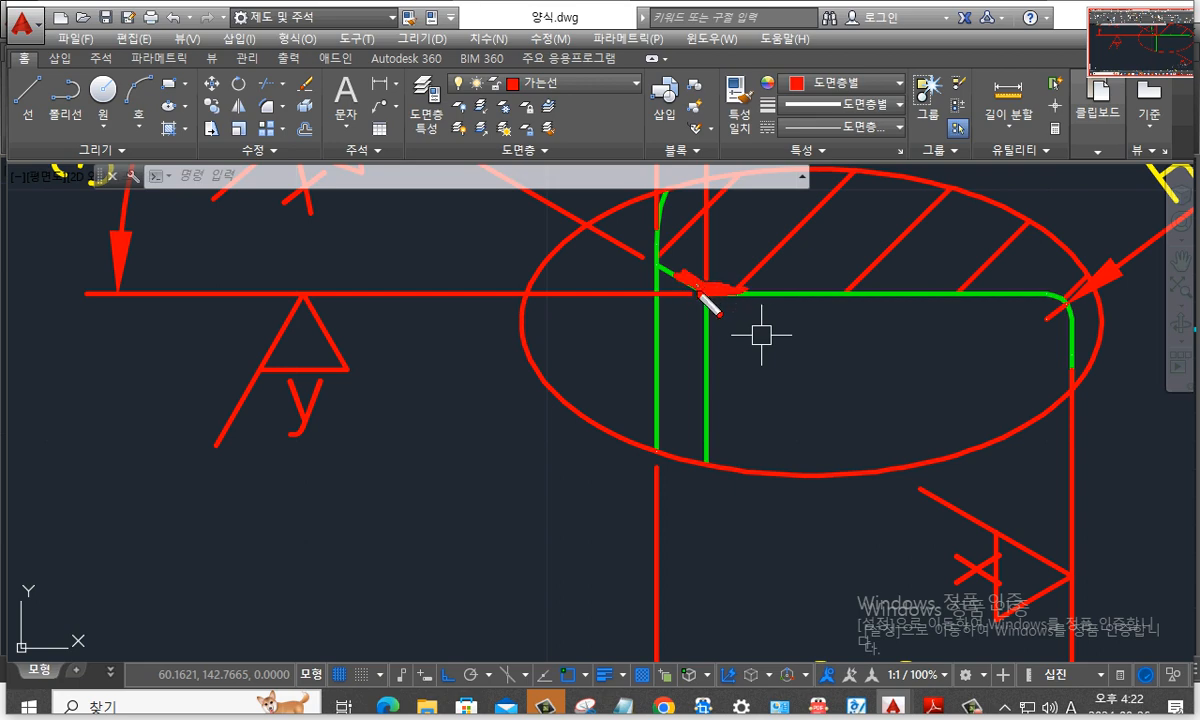
key(Escape)
- Switch to Adobe Reader, study the chamfer corners in the KS oil seal section 38 figures, and return to AutoCAD
key(alt+Tab)
key(alt+Tab)
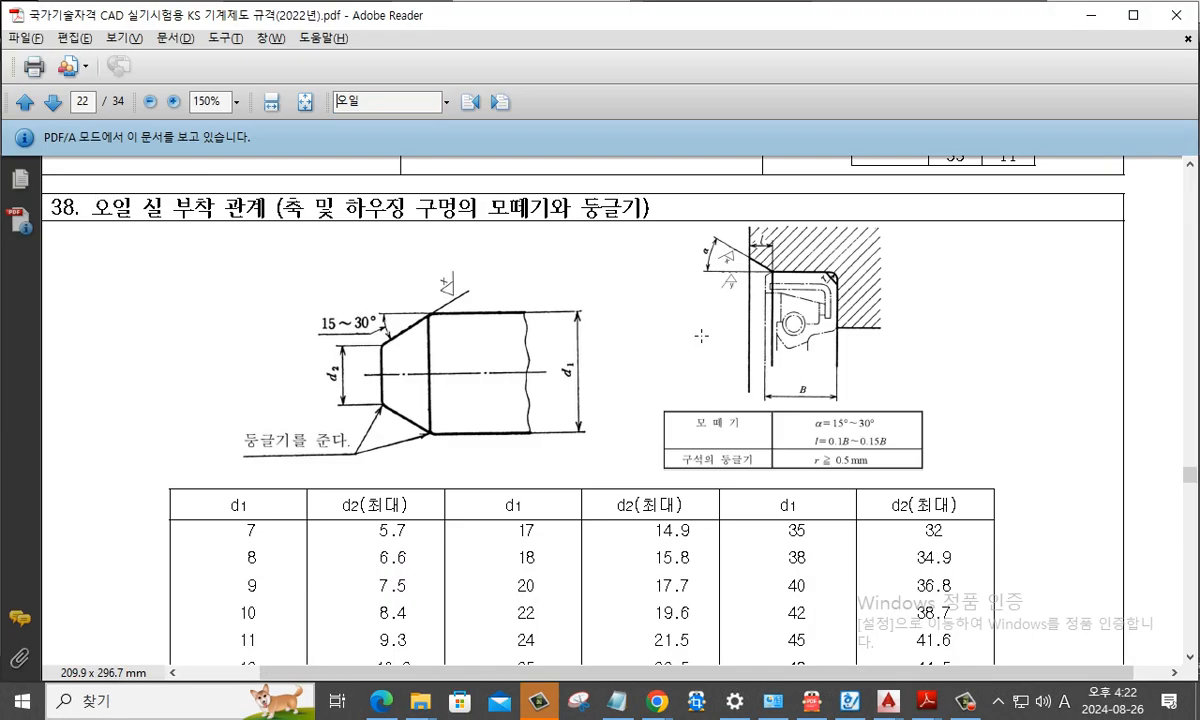
key(ctrl+2)
mouse_move(780, 292)
mouse_down()
mouse_move(763, 274)
mouse_move(776, 266)
mouse_up()
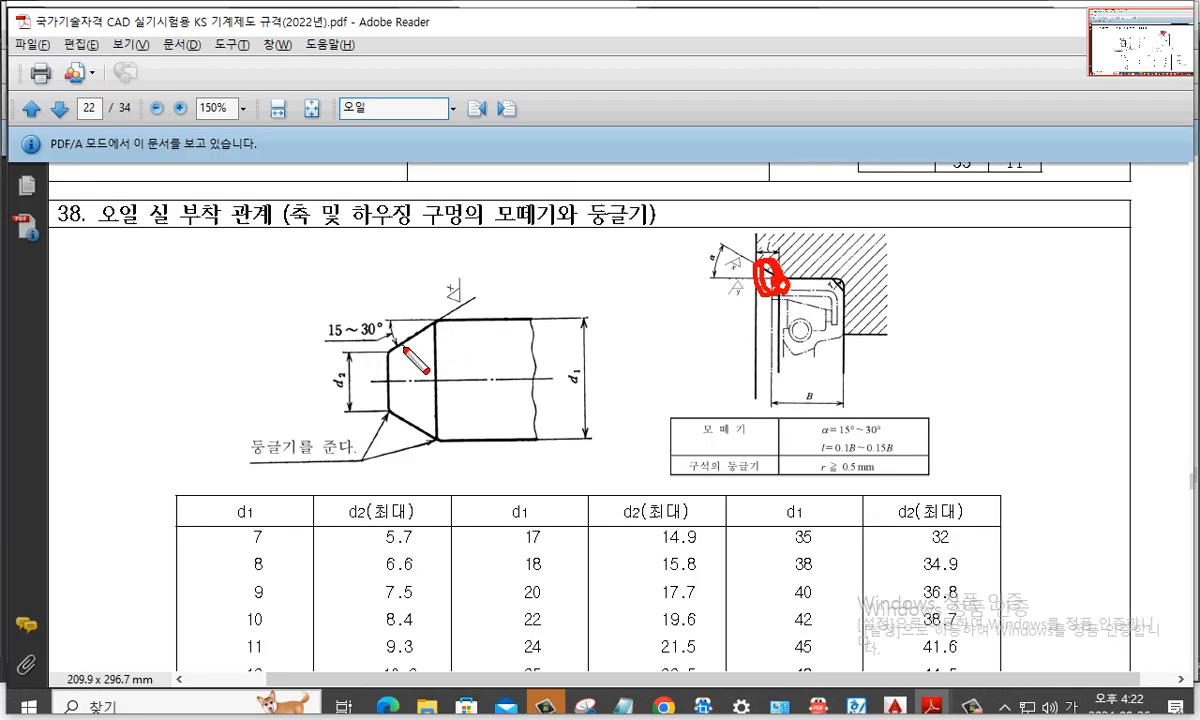
mouse_move(381, 351)
mouse_down()
mouse_move(402, 356)
mouse_move(437, 338)
mouse_up()
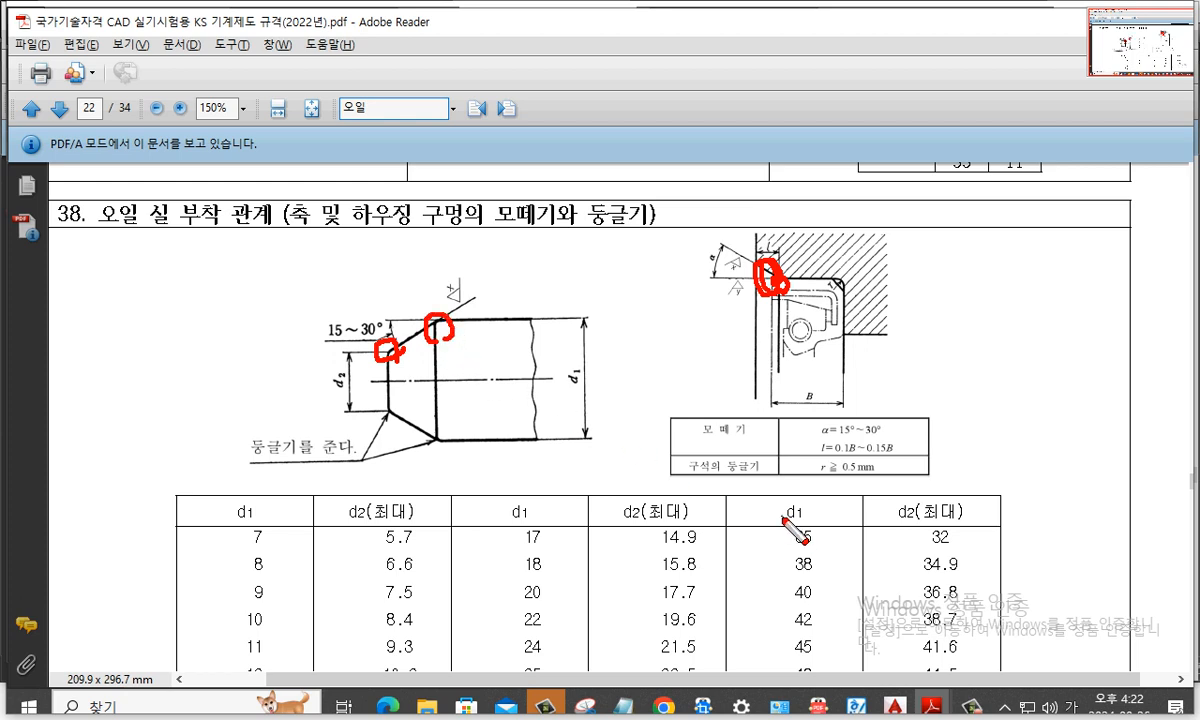
key(Escape)
key(alt+Tab)
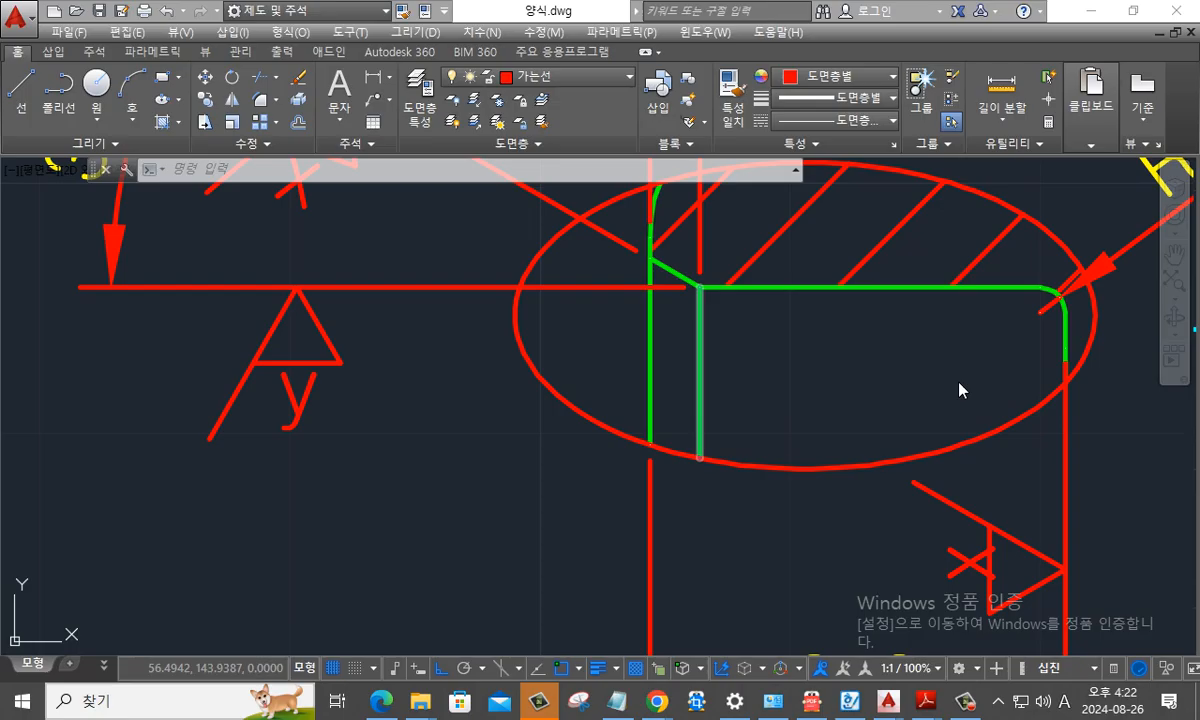
- Compare the chamfer's inner corner in the detail view with the oil seal figure
key(ctrl+2)
mouse_move(730, 314)
mouse_down()
mouse_move(713, 317)
mouse_move(685, 285)
mouse_up()
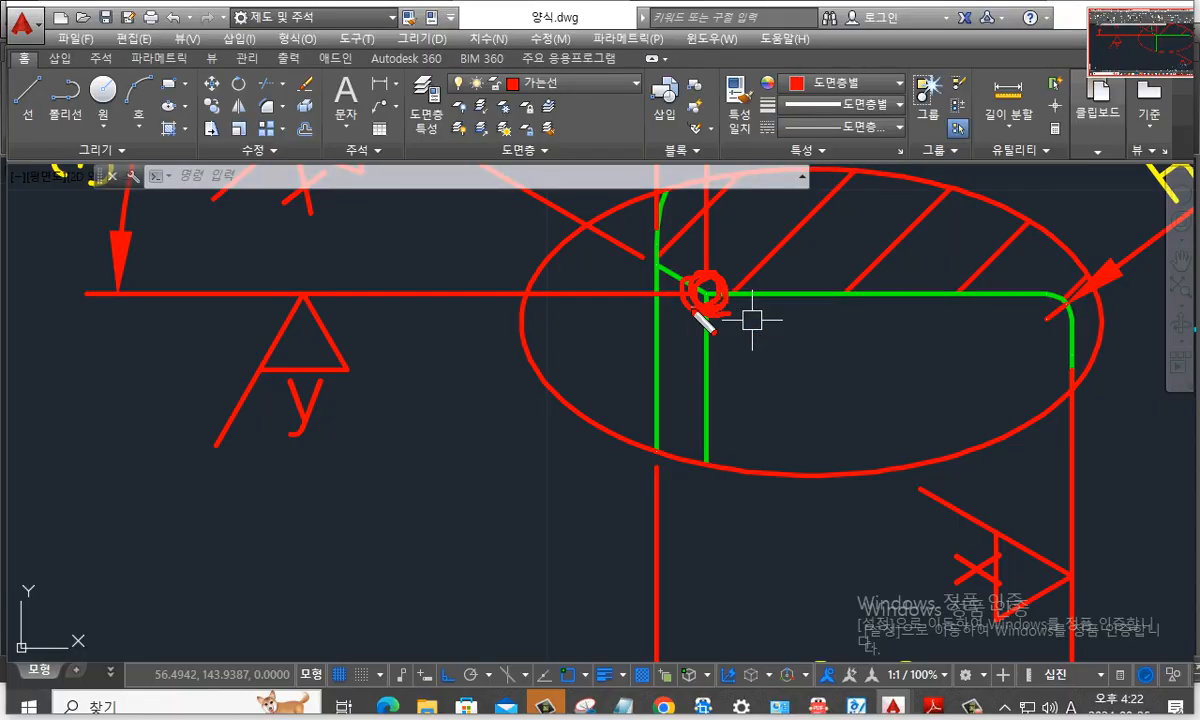
key(Escape)
scroll(790, 370, down, 3)
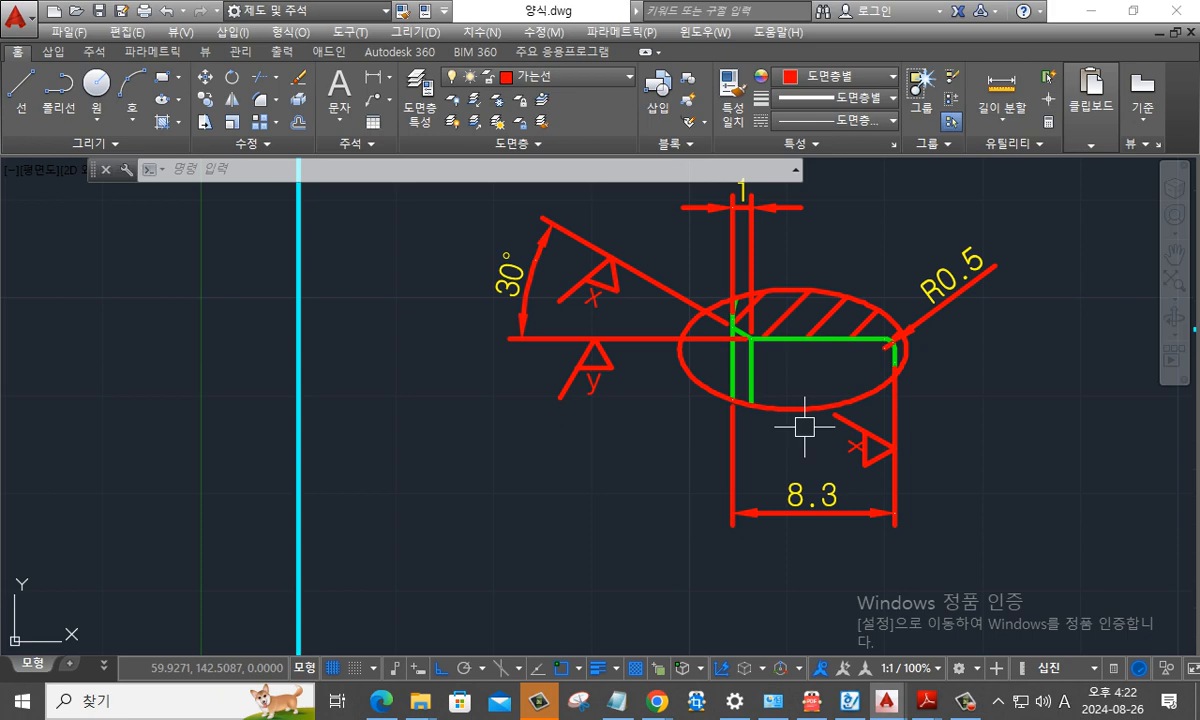
- Make 문자 the current layer
middle_drag(929, 498, 565, 322)
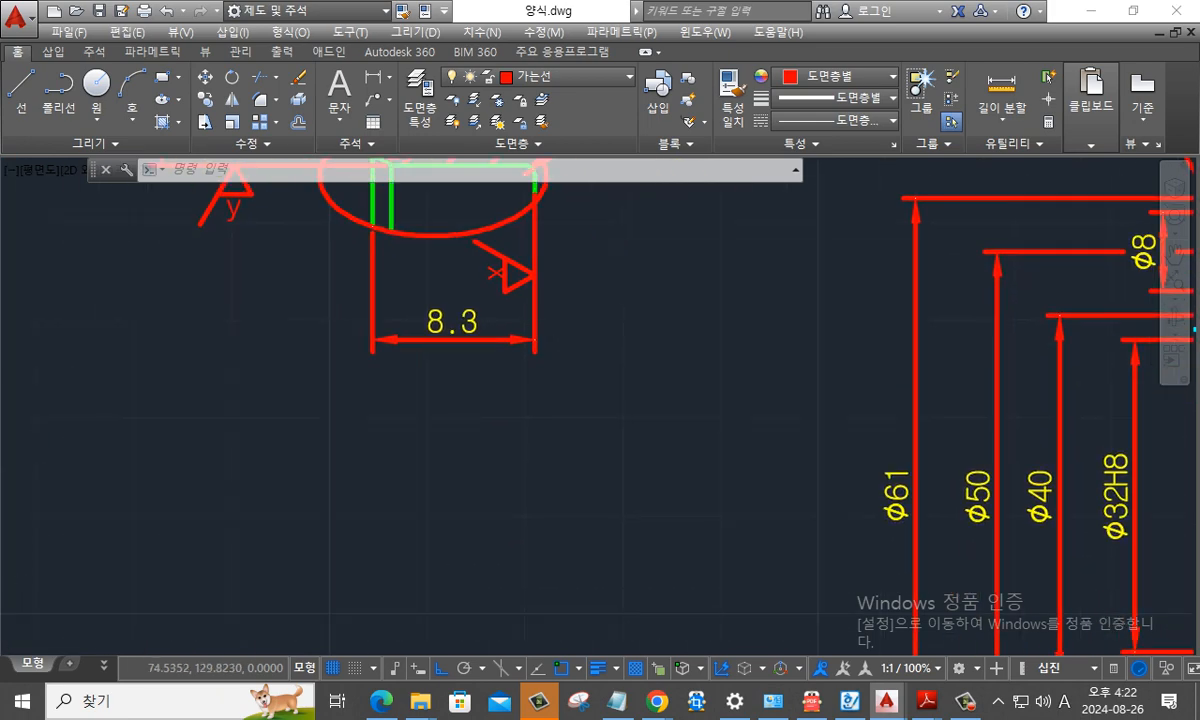
scroll(608, 290, down, 2)
key(Escape)
click(528, 76)
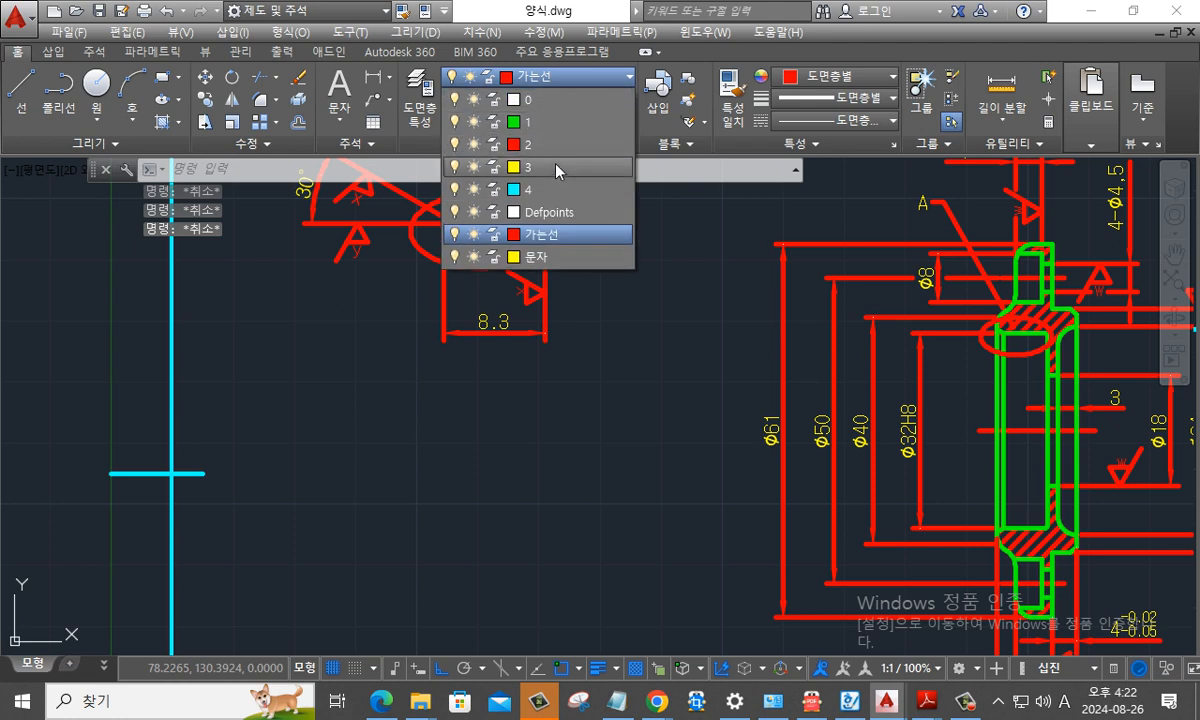
click(545, 257)
click(442, 402)
key(Escape)
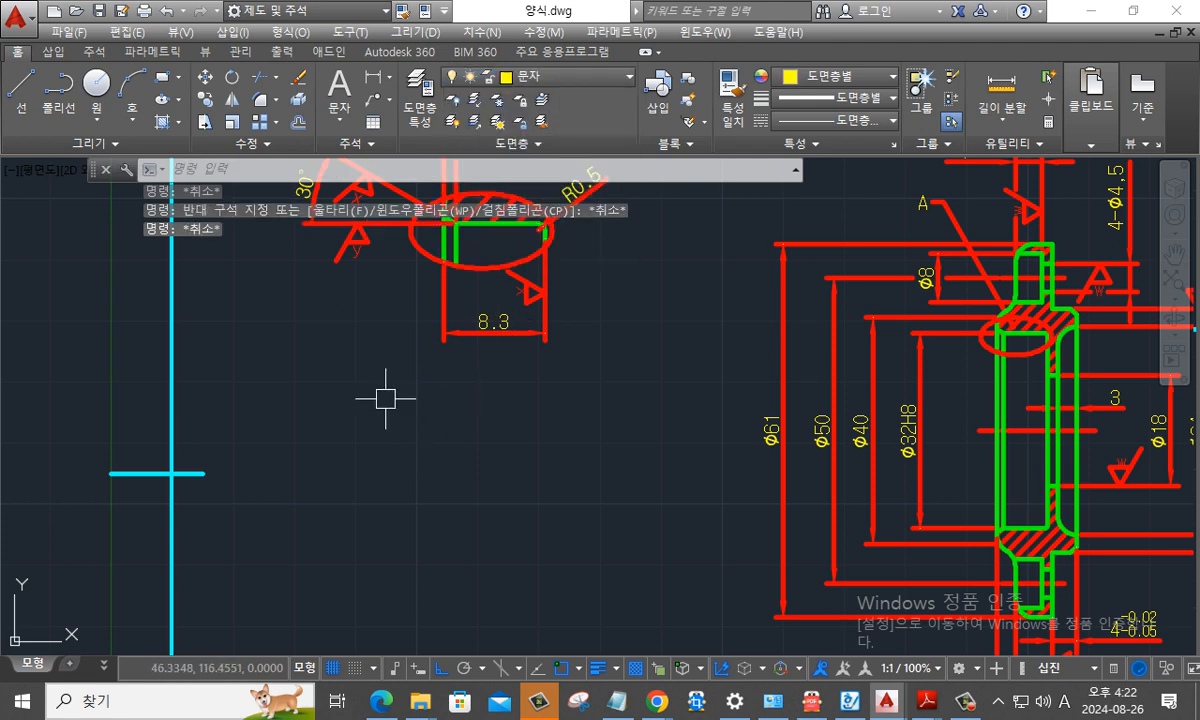
- Start a multiline text label below detail view A's 8.3 dimension, with "상세도 - A" as its first line
text(t)
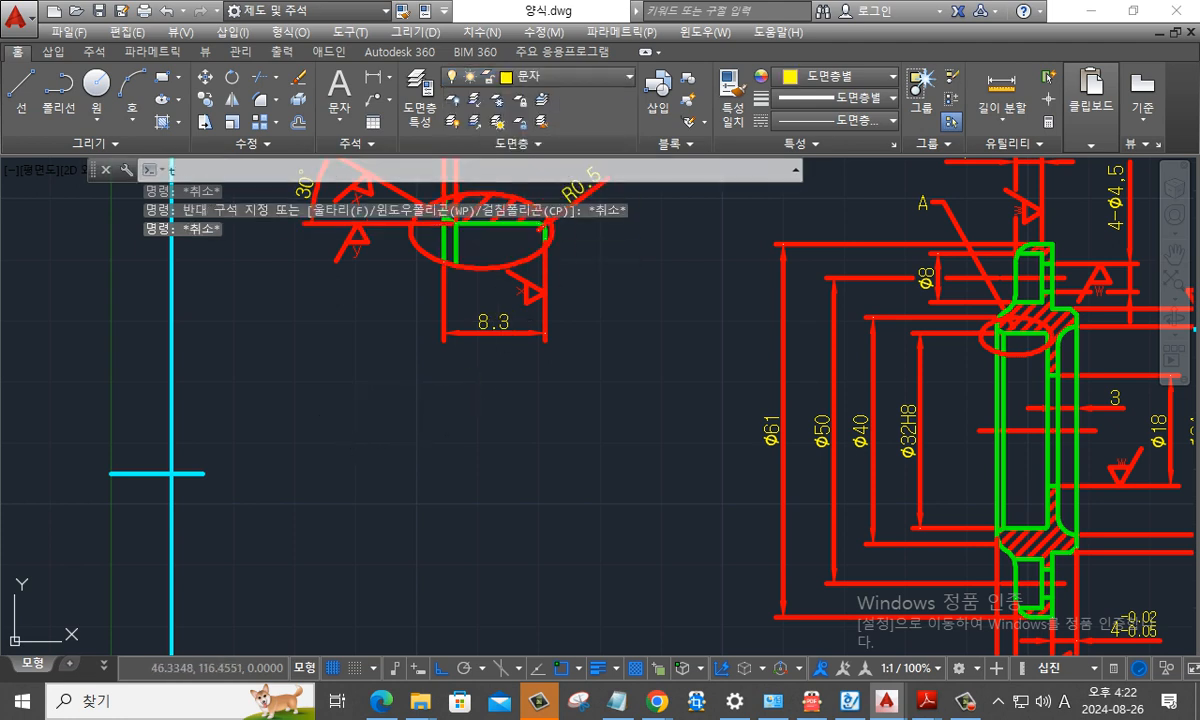
key(Return)
click(300, 396)
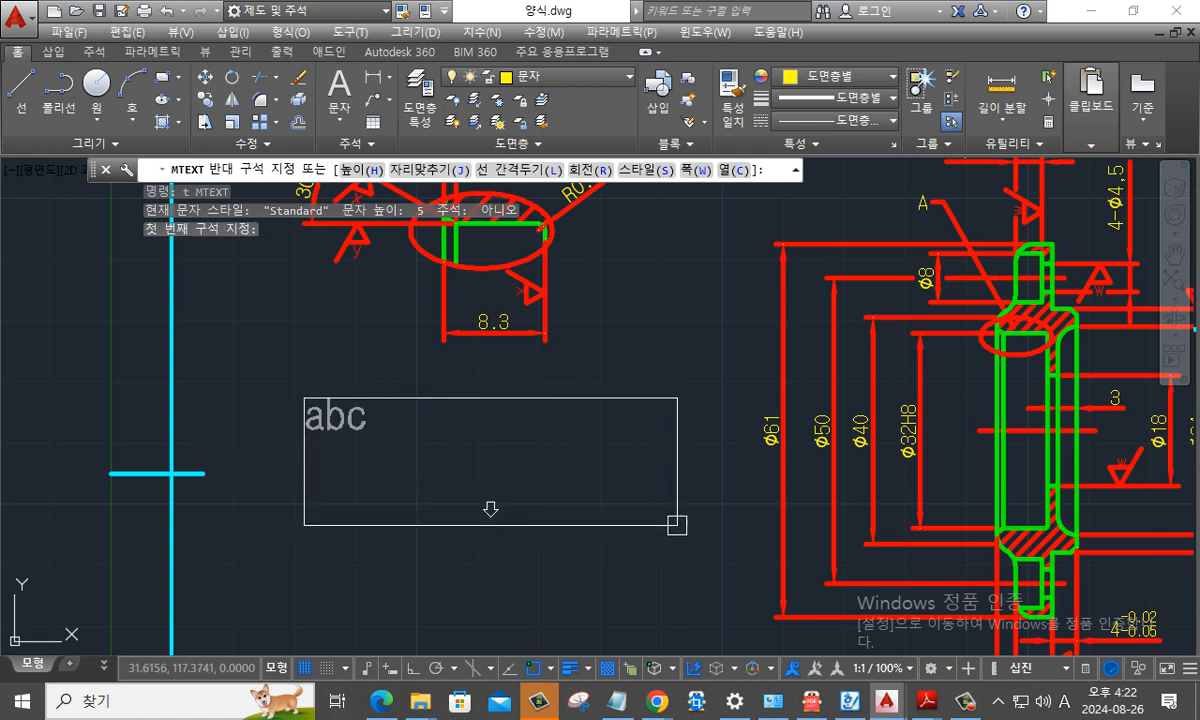
click(671, 536)
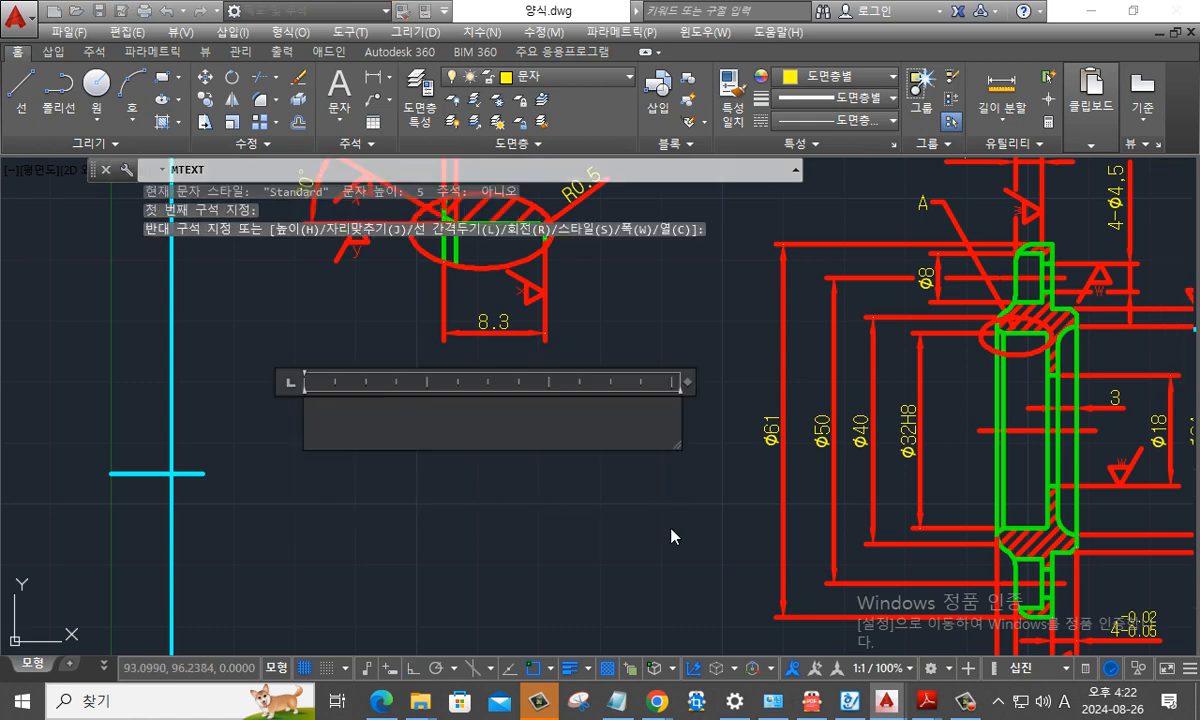
text(상센도 -)
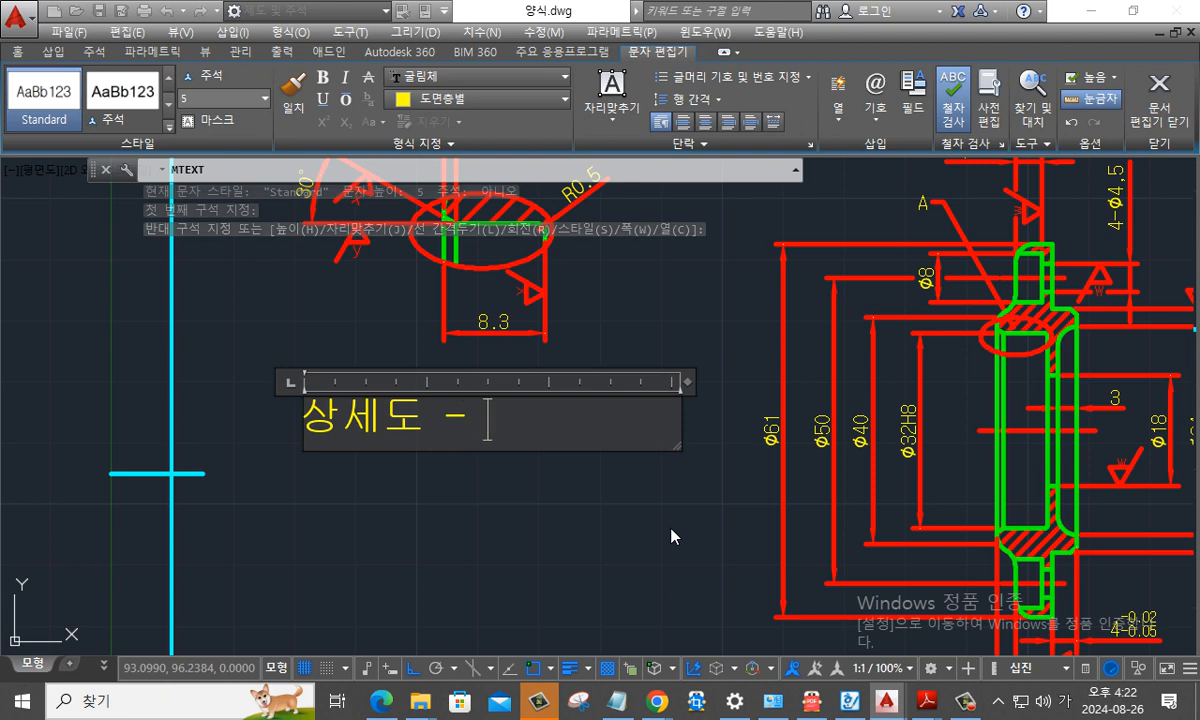
key(Hangul)
text(A)
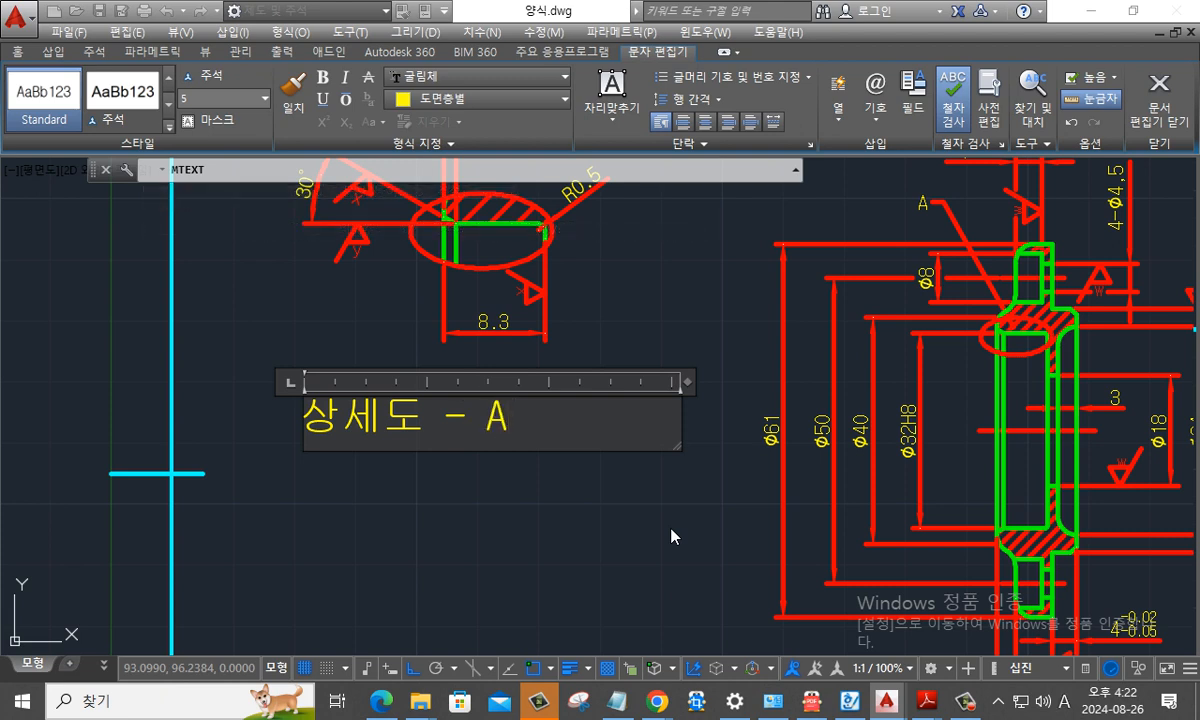
key(Return)
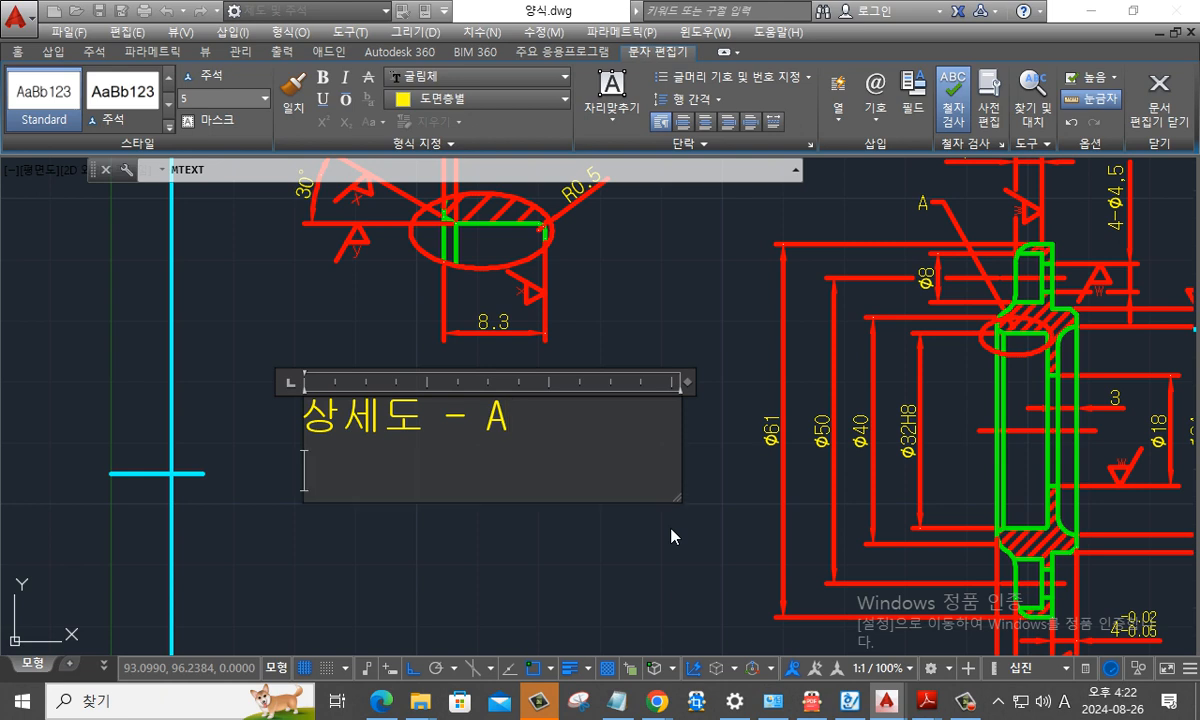
- Add "척도 2:1" as the label's second line and finish the text
text(척도)
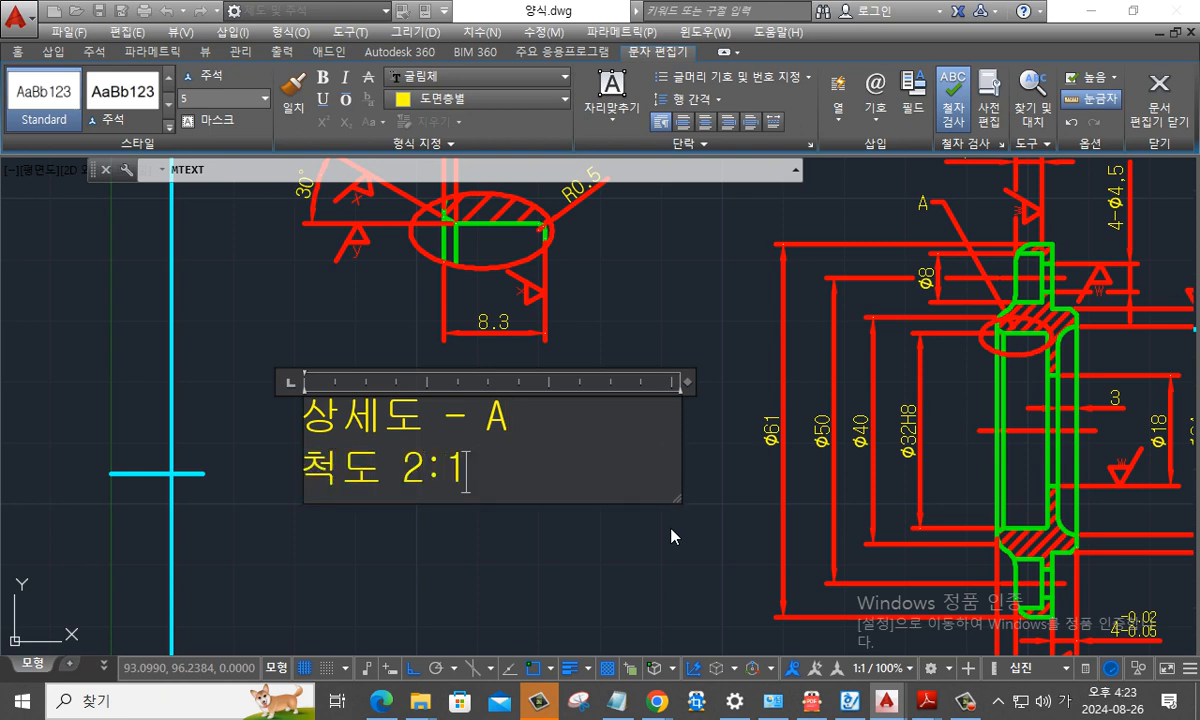
text( 2:1)
drag(526, 475, 276, 409)
key(alt+t)
key(c)
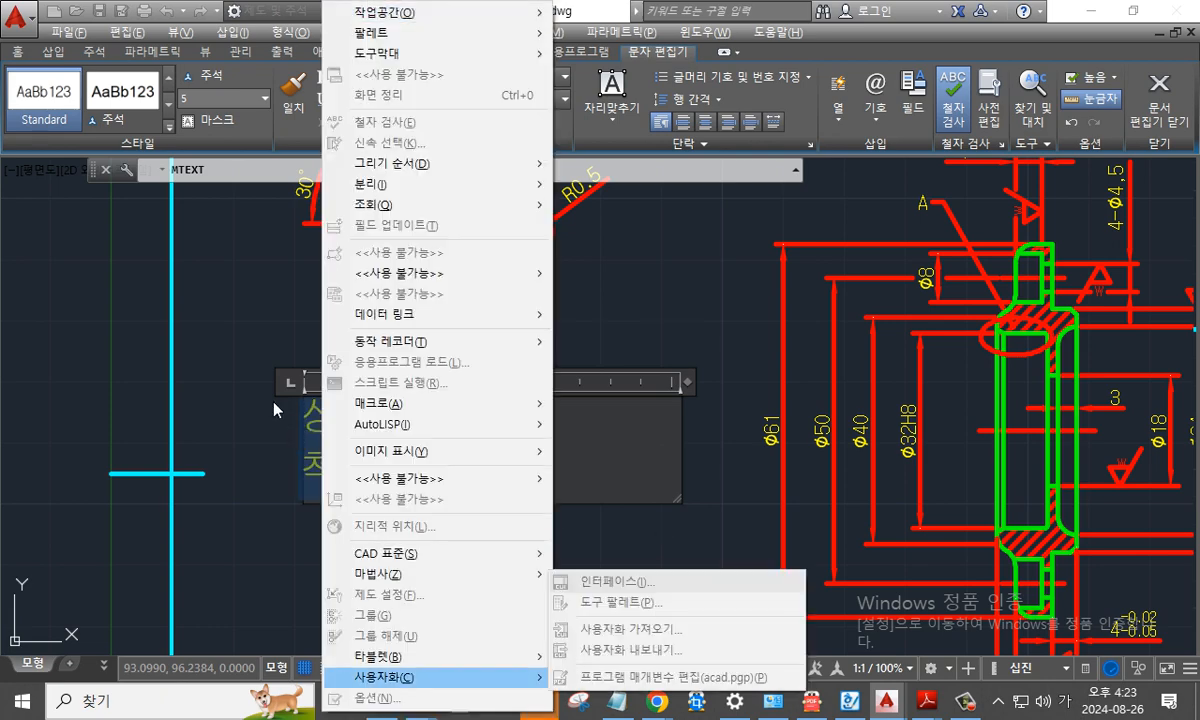
click(274, 404)
key(Escape)
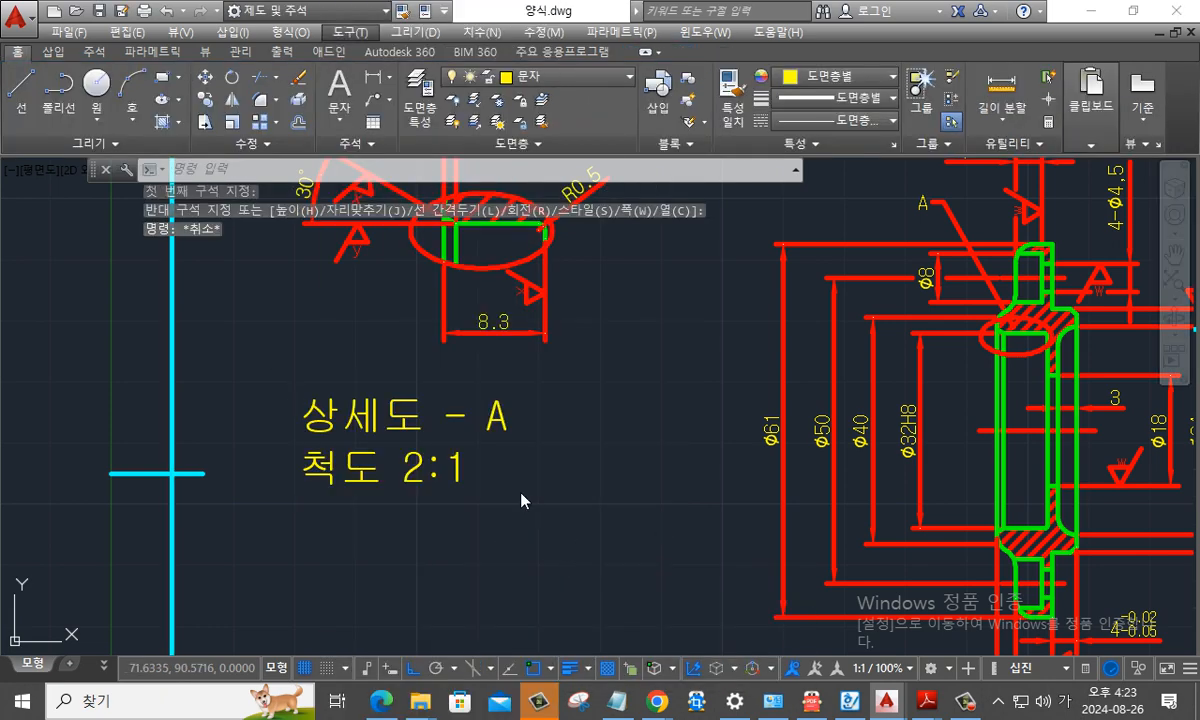
click(486, 474)
click(444, 464)
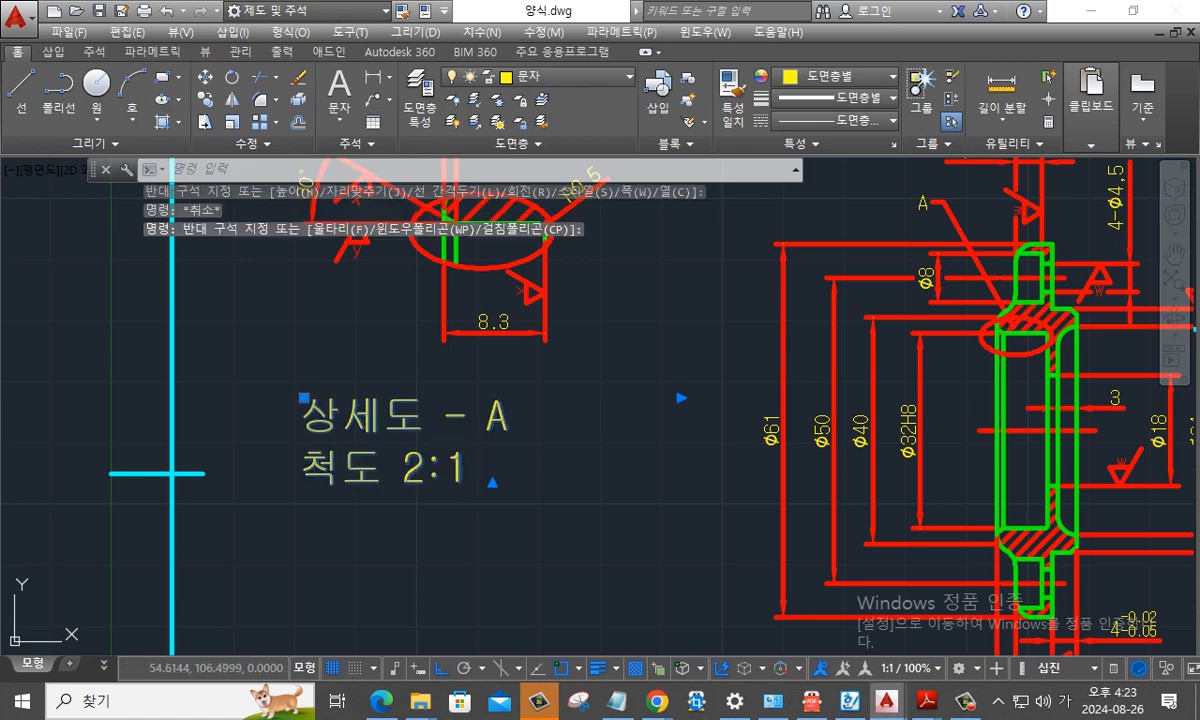
double_click(476, 471)
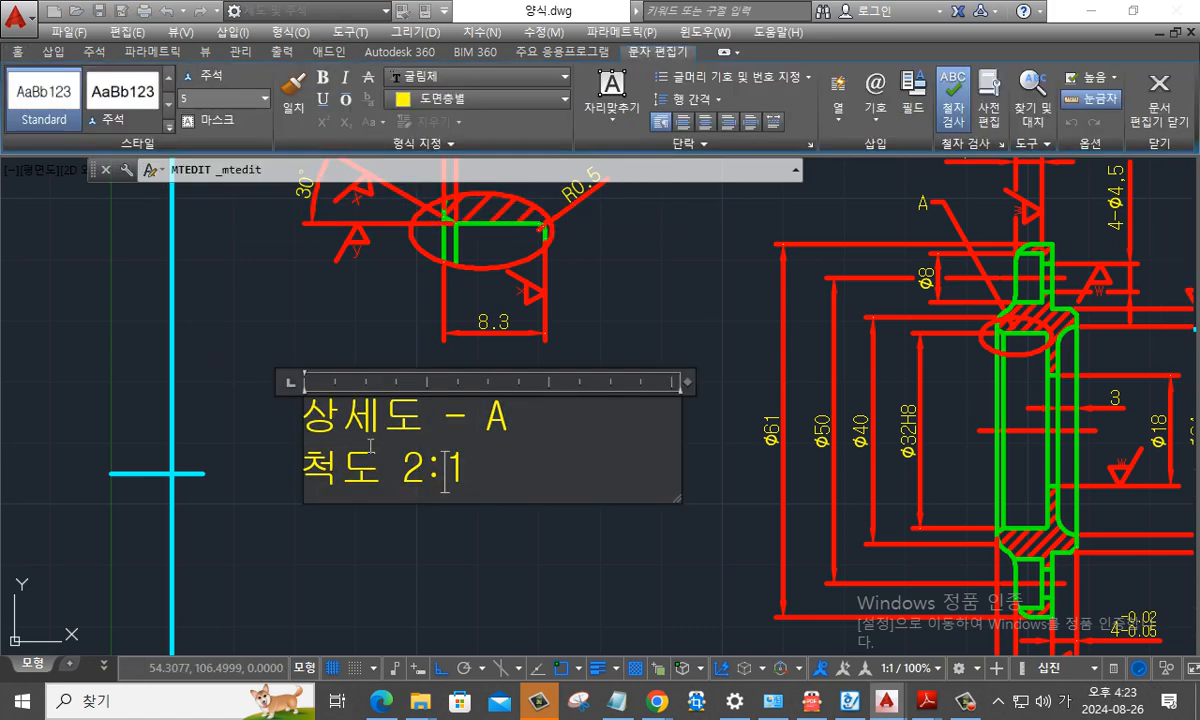
drag(496, 470, 229, 378)
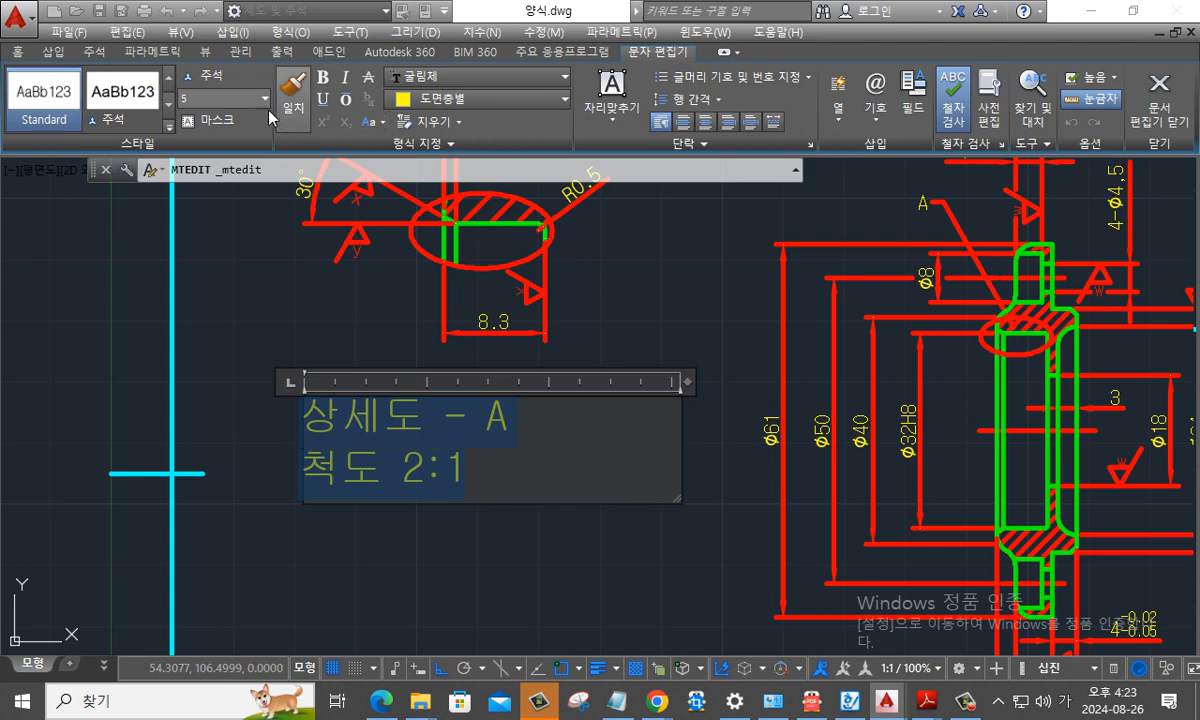
click(62, 56)
click(17, 55)
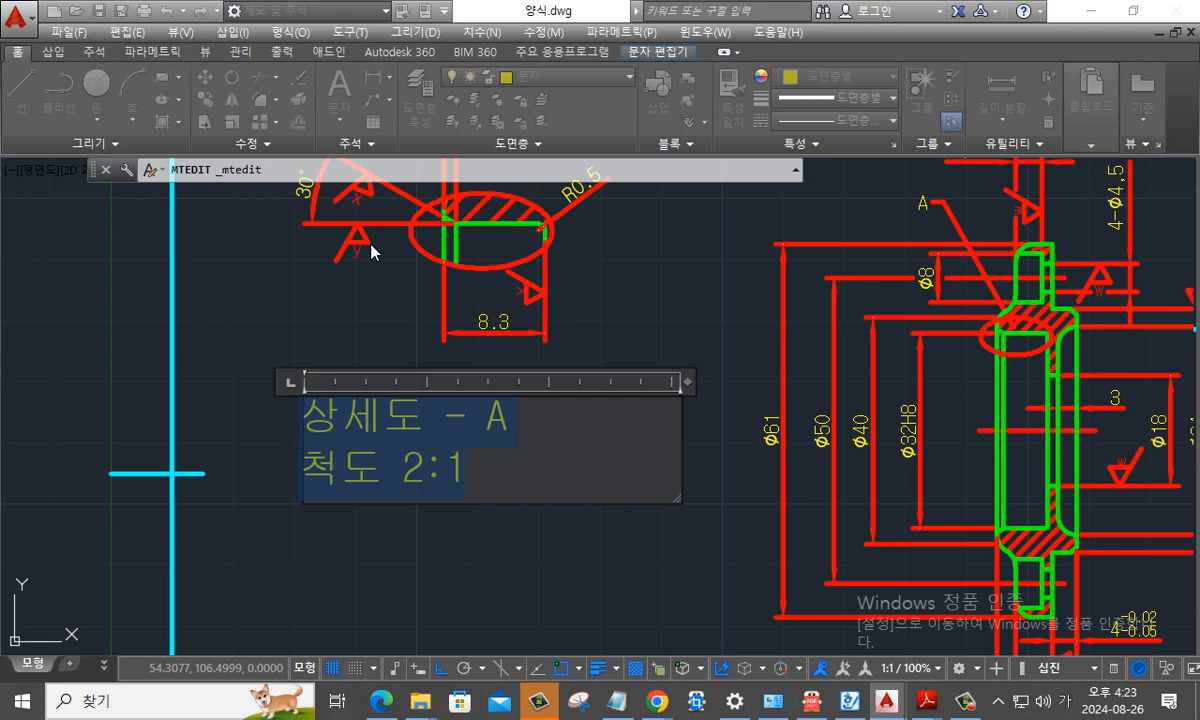
key(Escape)
key(Escape)
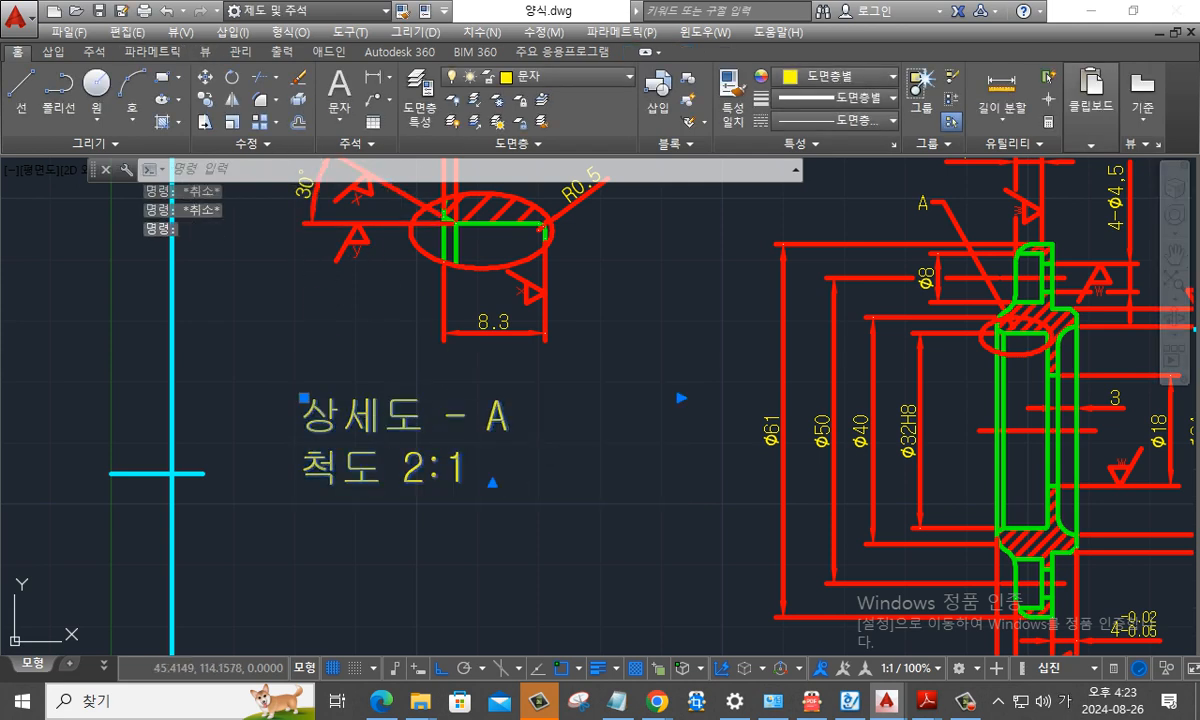
- Centre-align both lines of the "상세도 - A / 척도 2:1" label
double_click(383, 420)
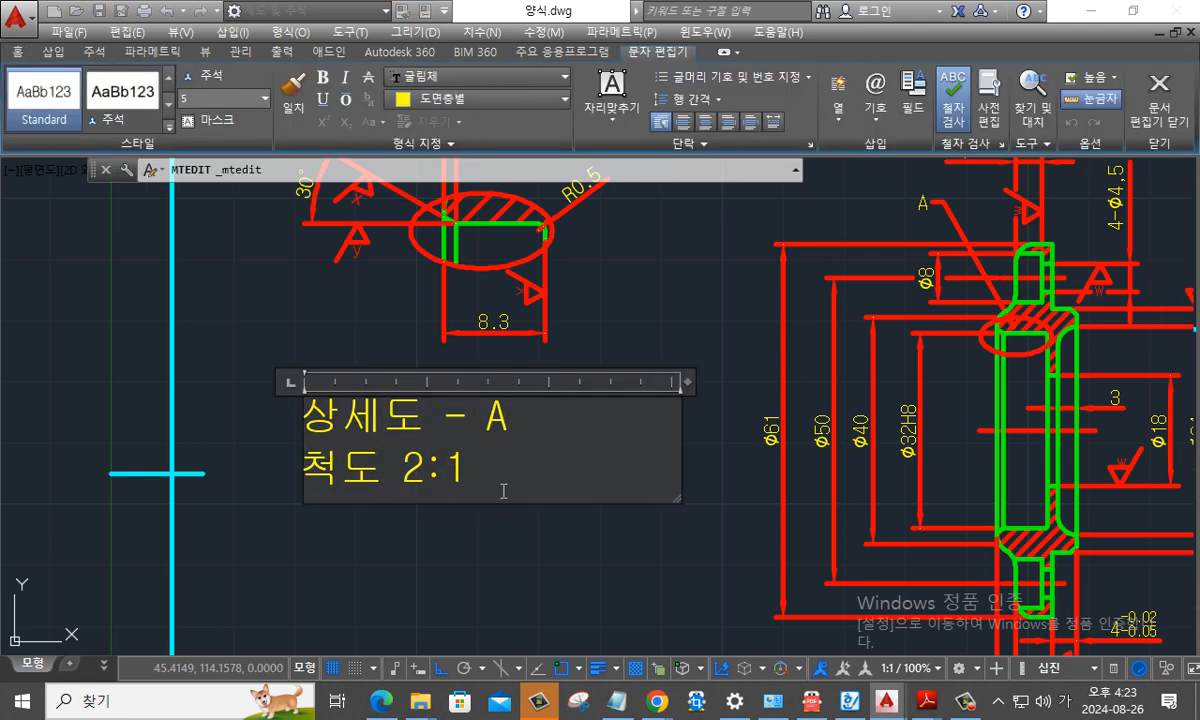
drag(503, 491, 242, 254)
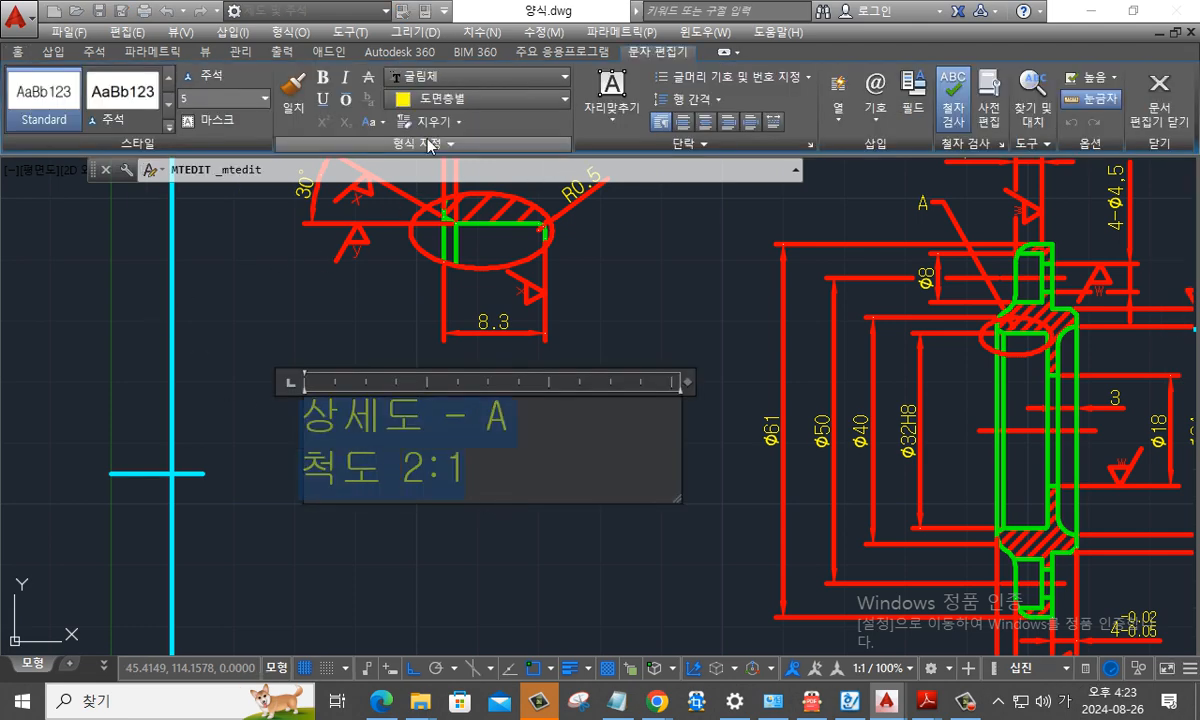
click(705, 121)
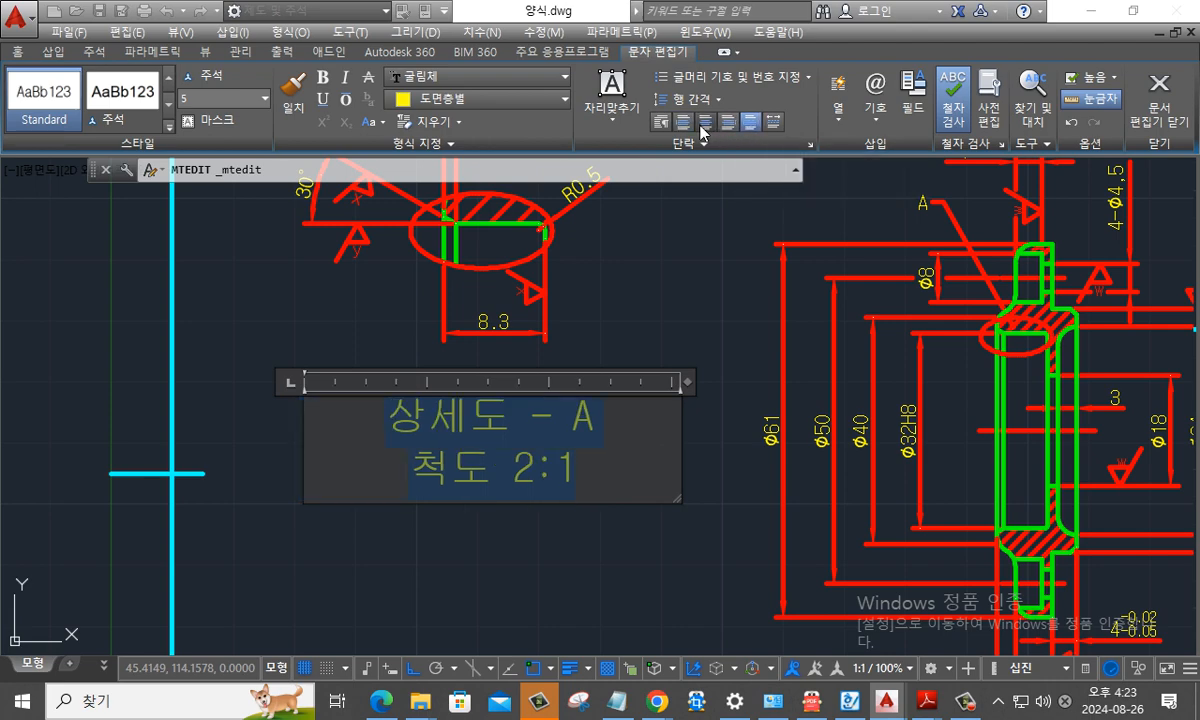
key(Escape)
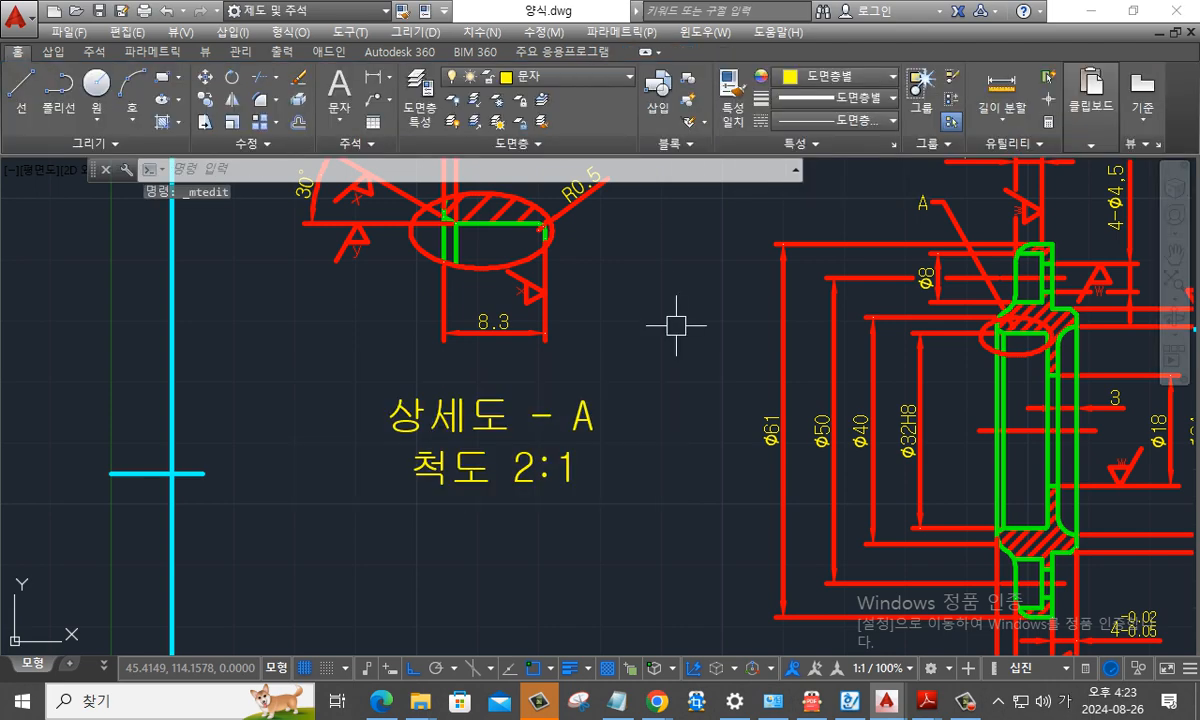
- Examine the sheet layout, including the empty area above the title block and the detail and section views of part 5
scroll(655, 335, down, 4)
mouse_move(700, 370)
middle_down()
mouse_move(471, 367)
mouse_move(473, 386)
middle_up()
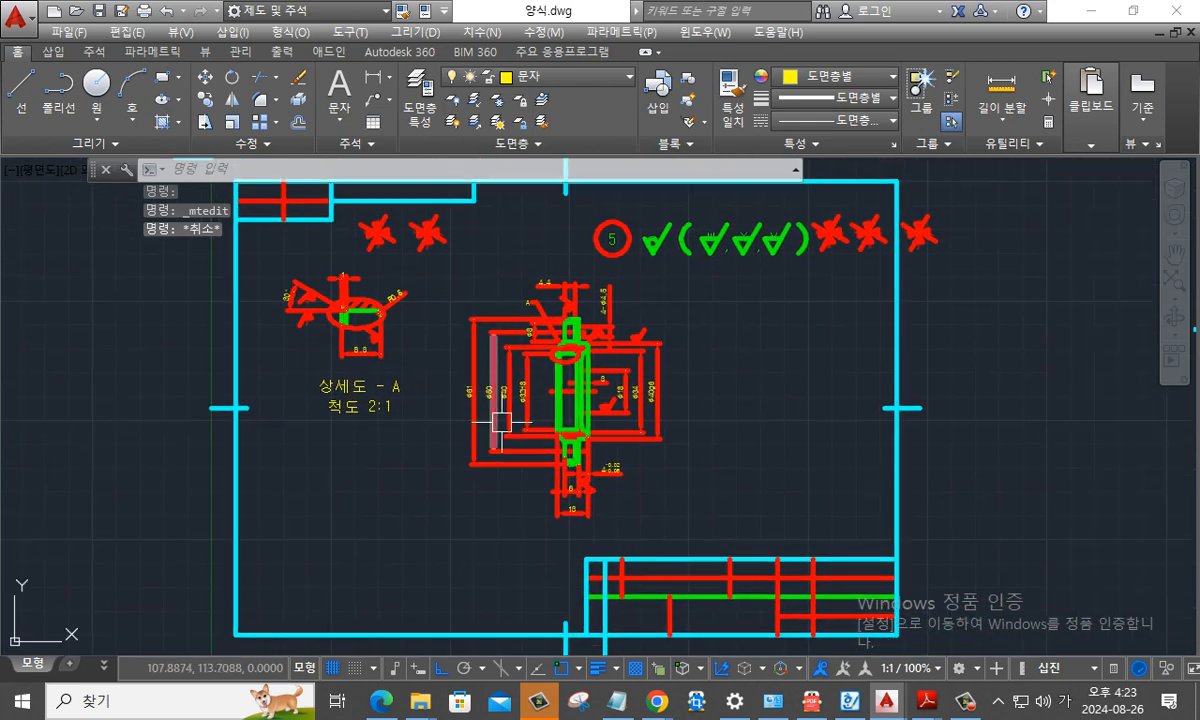
mouse_move(500, 421)
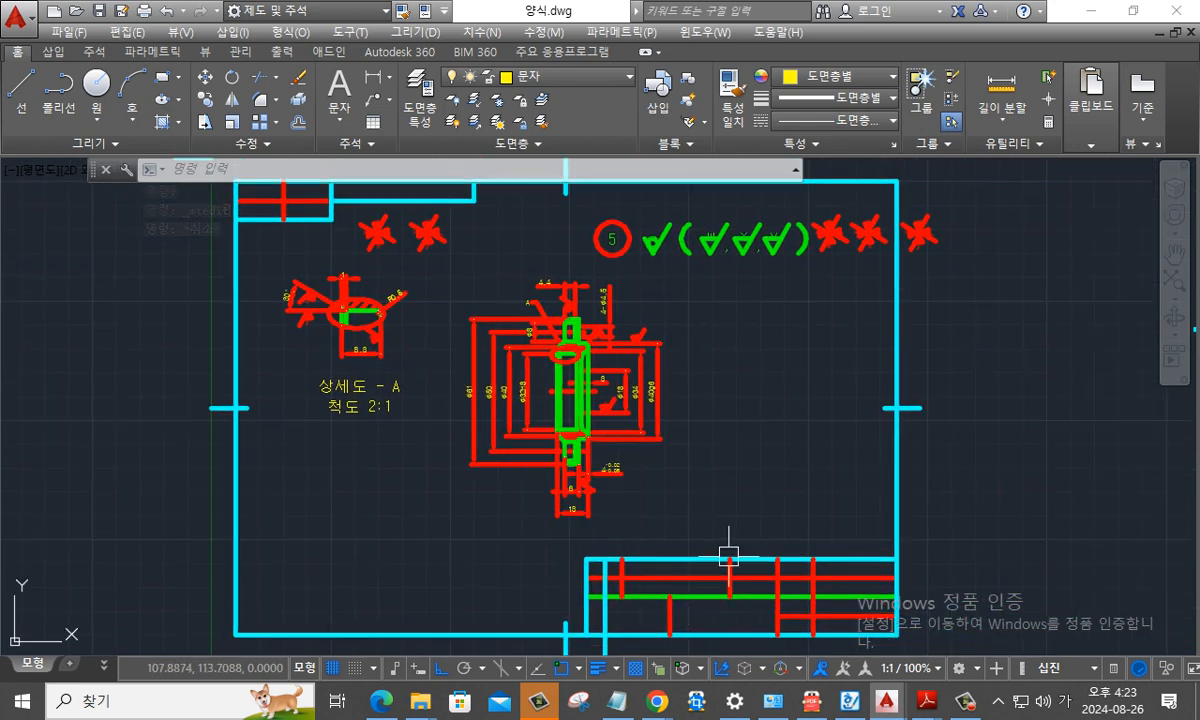
scroll(798, 477, up, 4)
mouse_move(798, 477)
middle_down()
mouse_move(672, 262)
mouse_move(659, 205)
middle_up()
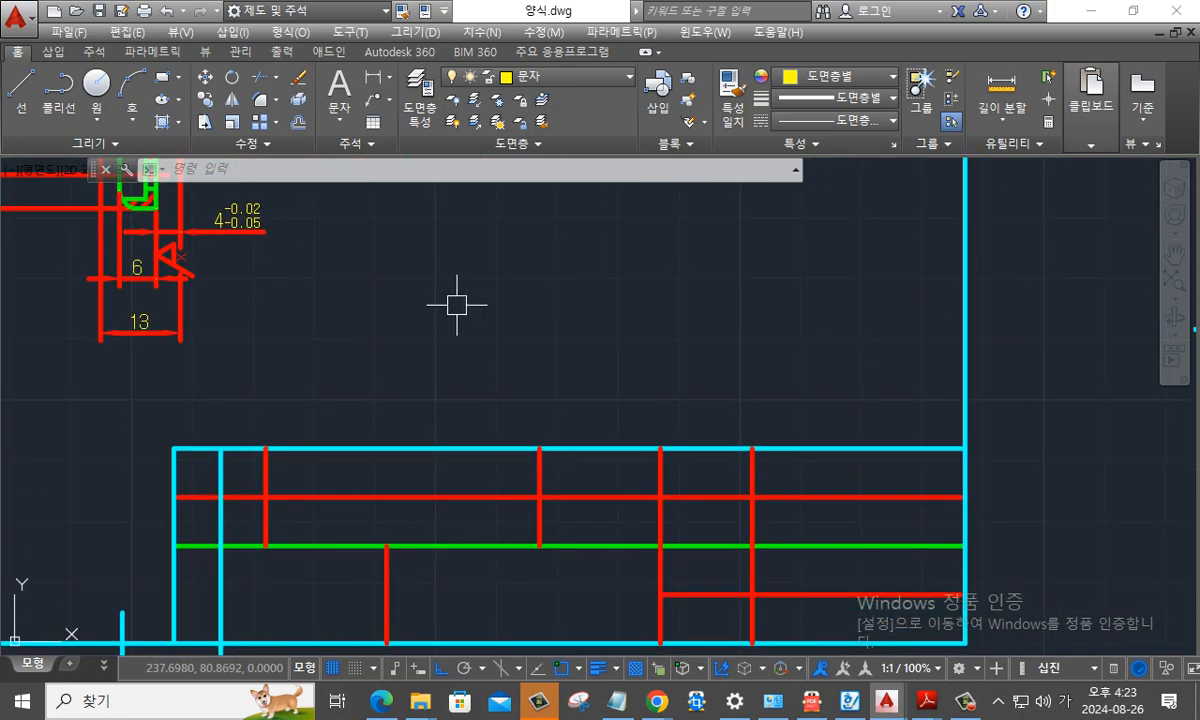
key(ctrl+2)
drag(312, 356, 907, 347)
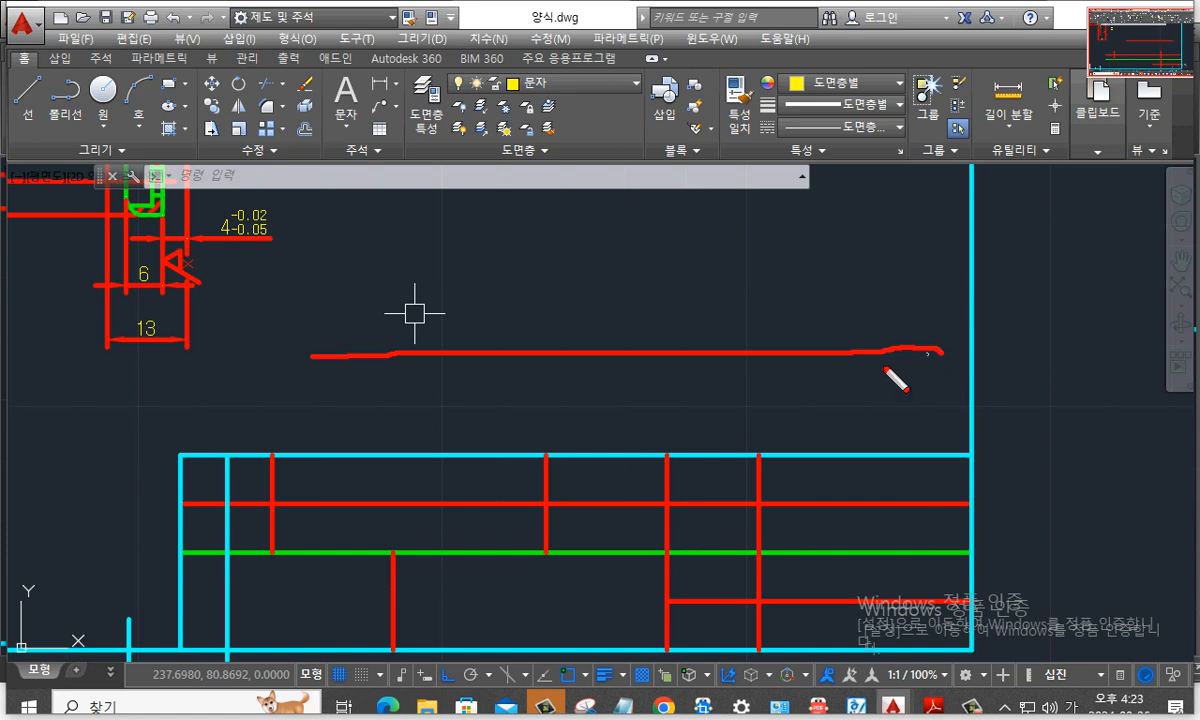
drag(240, 368, 902, 370)
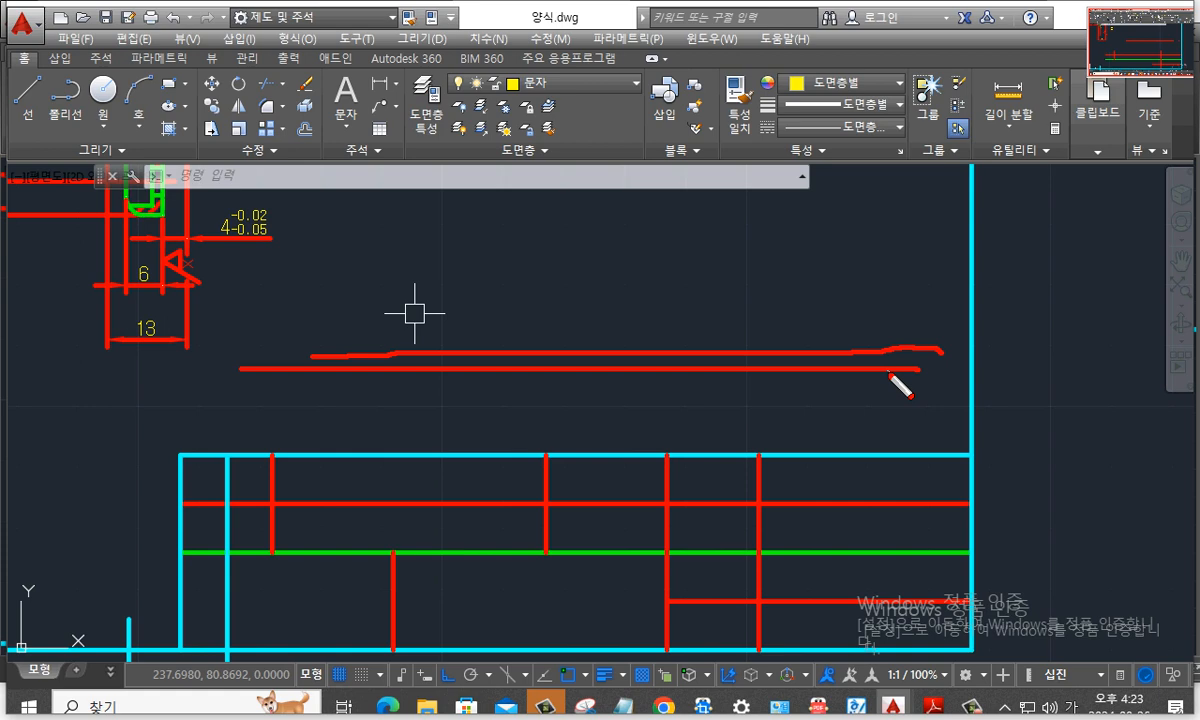
key(Escape)
scroll(885, 412, down, 4)
mouse_move(659, 291)
middle_down()
mouse_move(750, 367)
mouse_move(754, 417)
middle_up()
scroll(585, 345, up, 3)
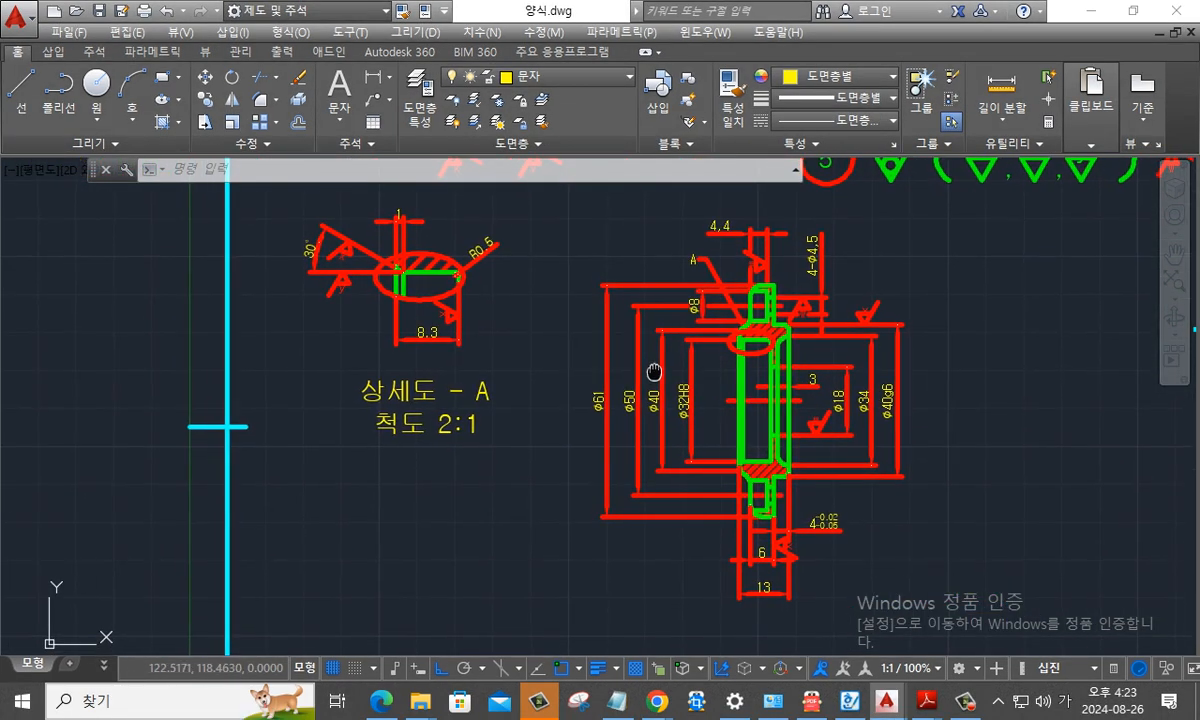